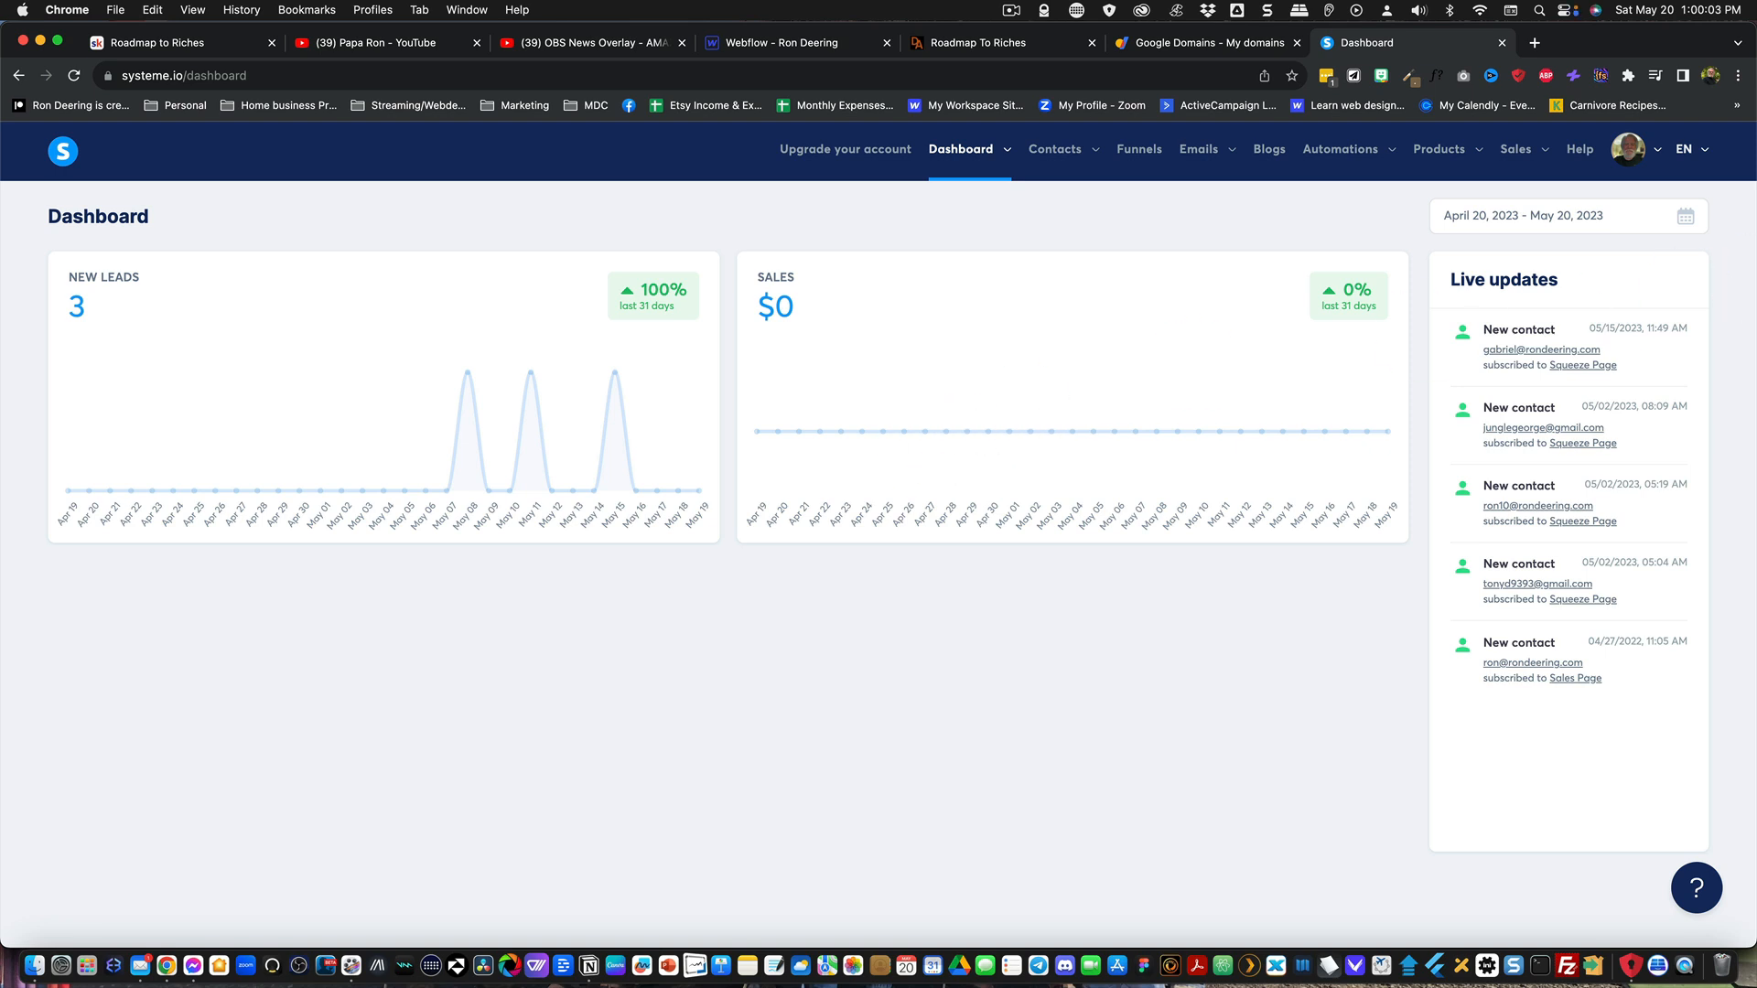
Step: Open the custom domains section of the account settings
left_click(1620, 160)
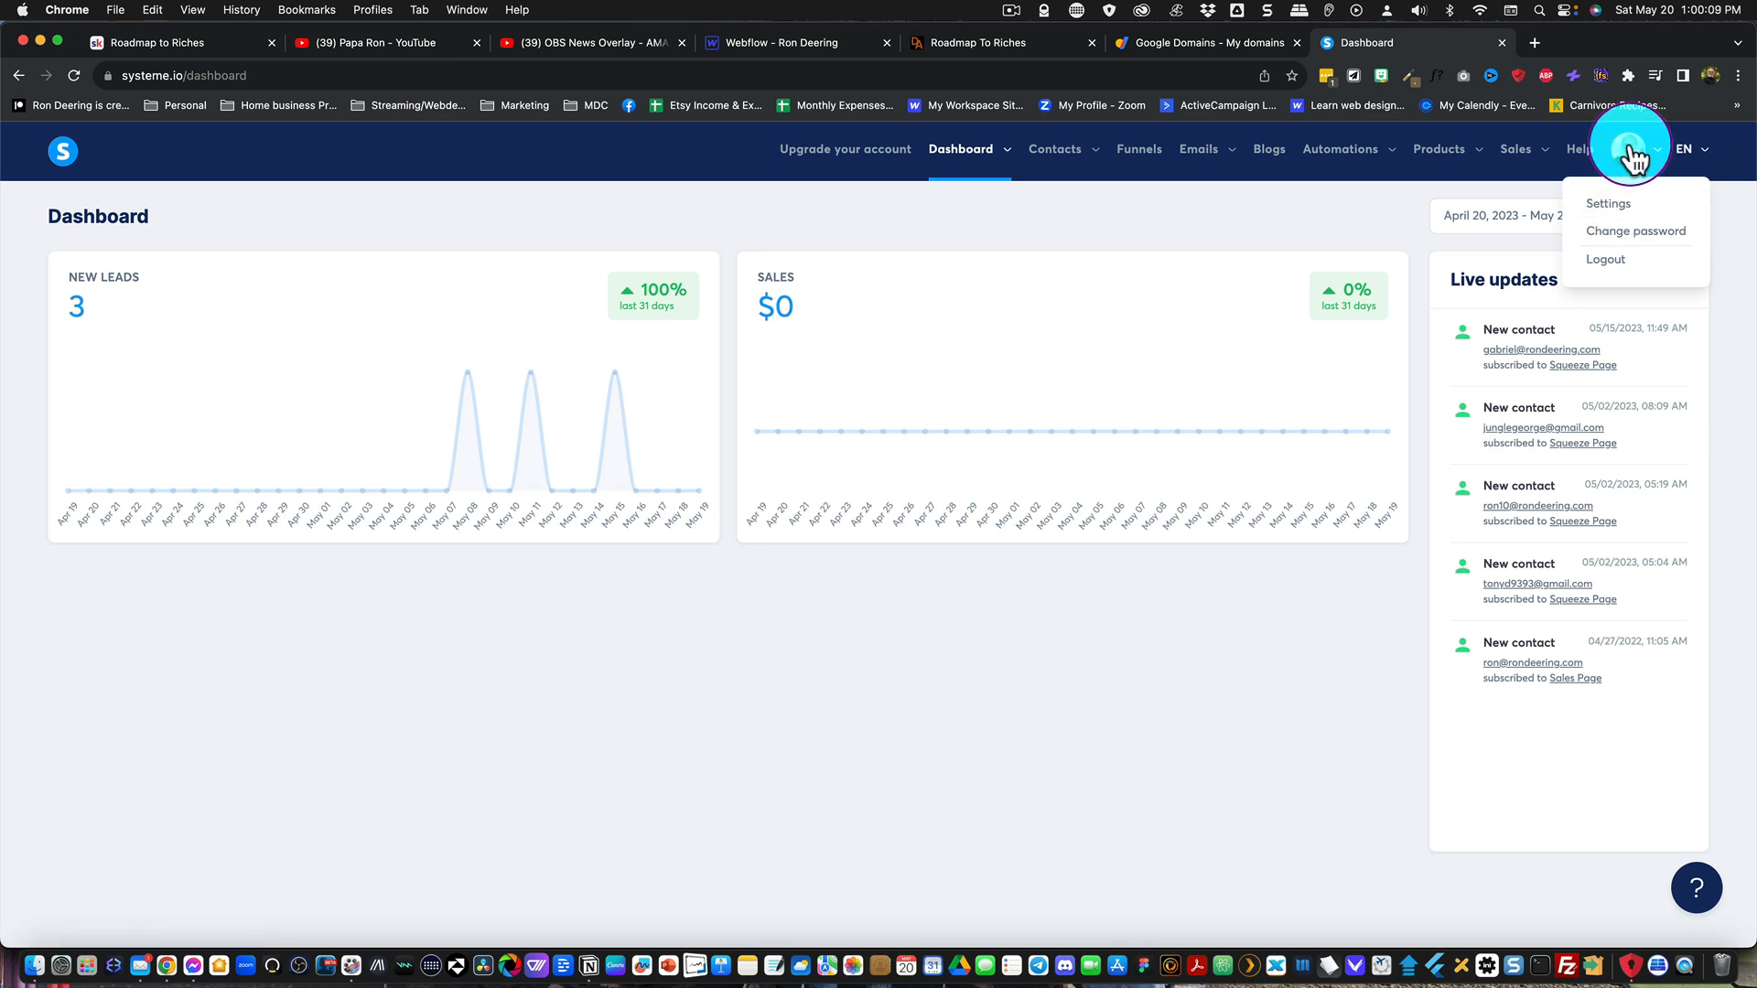
left_click(1608, 209)
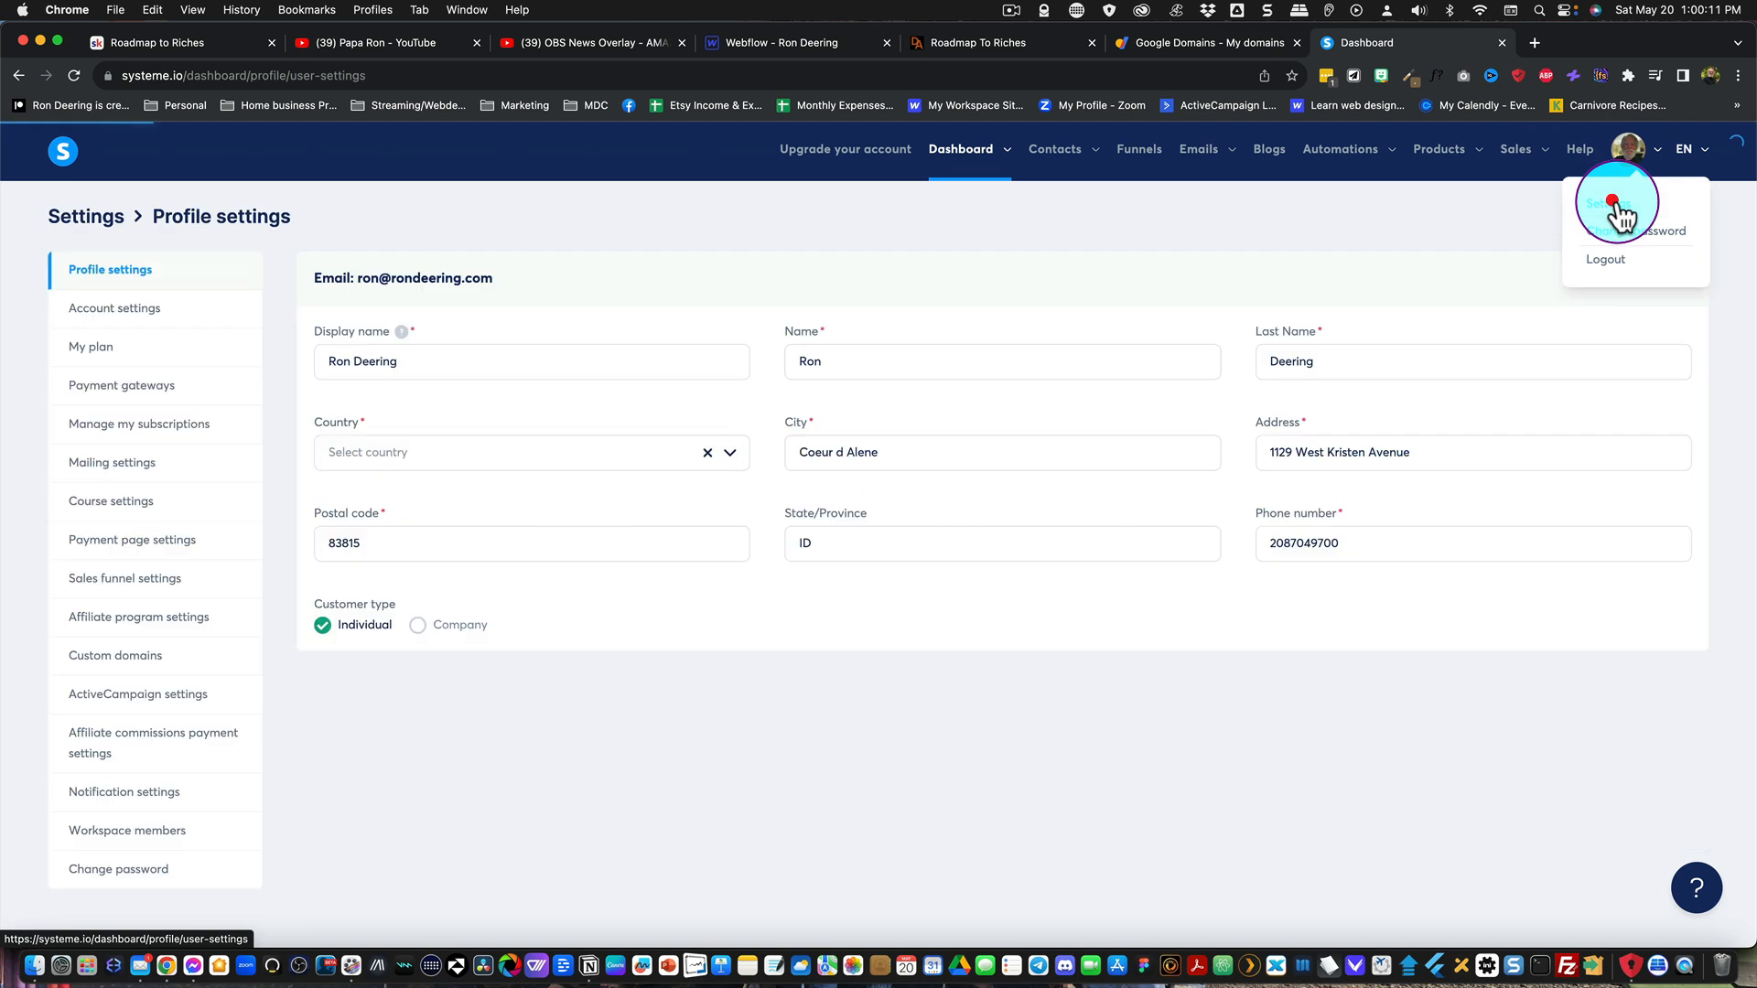
left_click(120, 659)
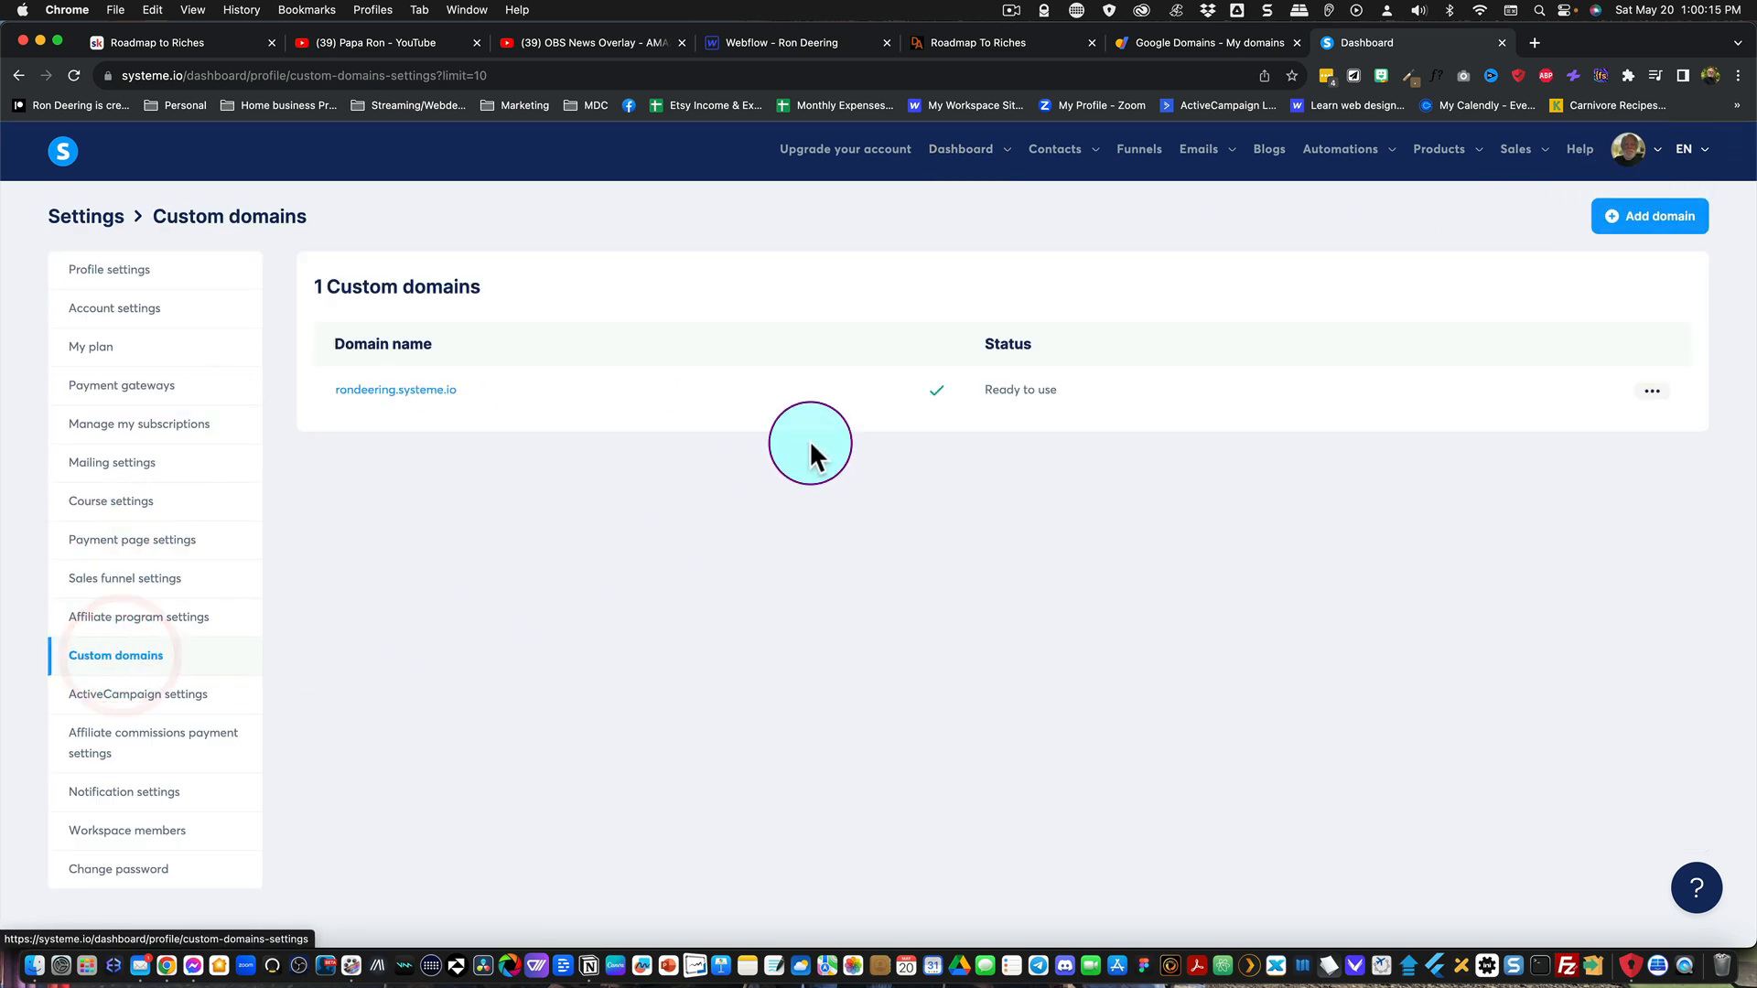
Step: Try to add deeringcoaching.com as a new custom domain
left_click(1638, 224)
left_click(822, 531)
type("d")
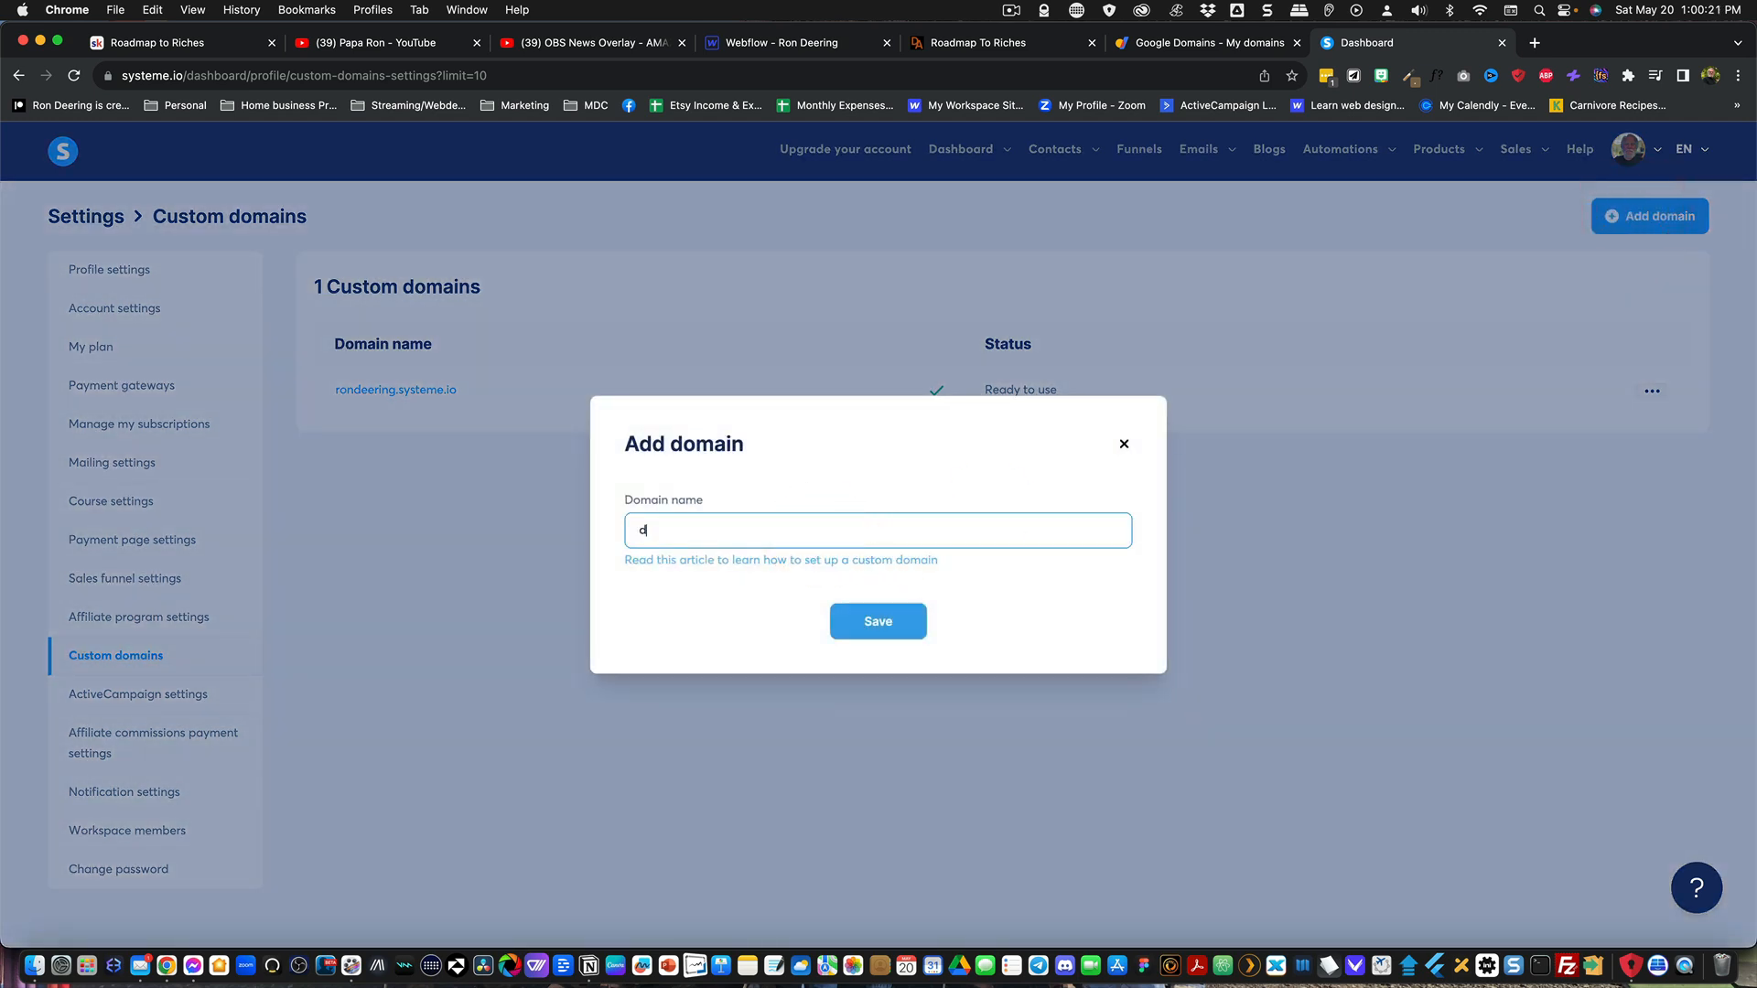
type("eeringcoaching.com")
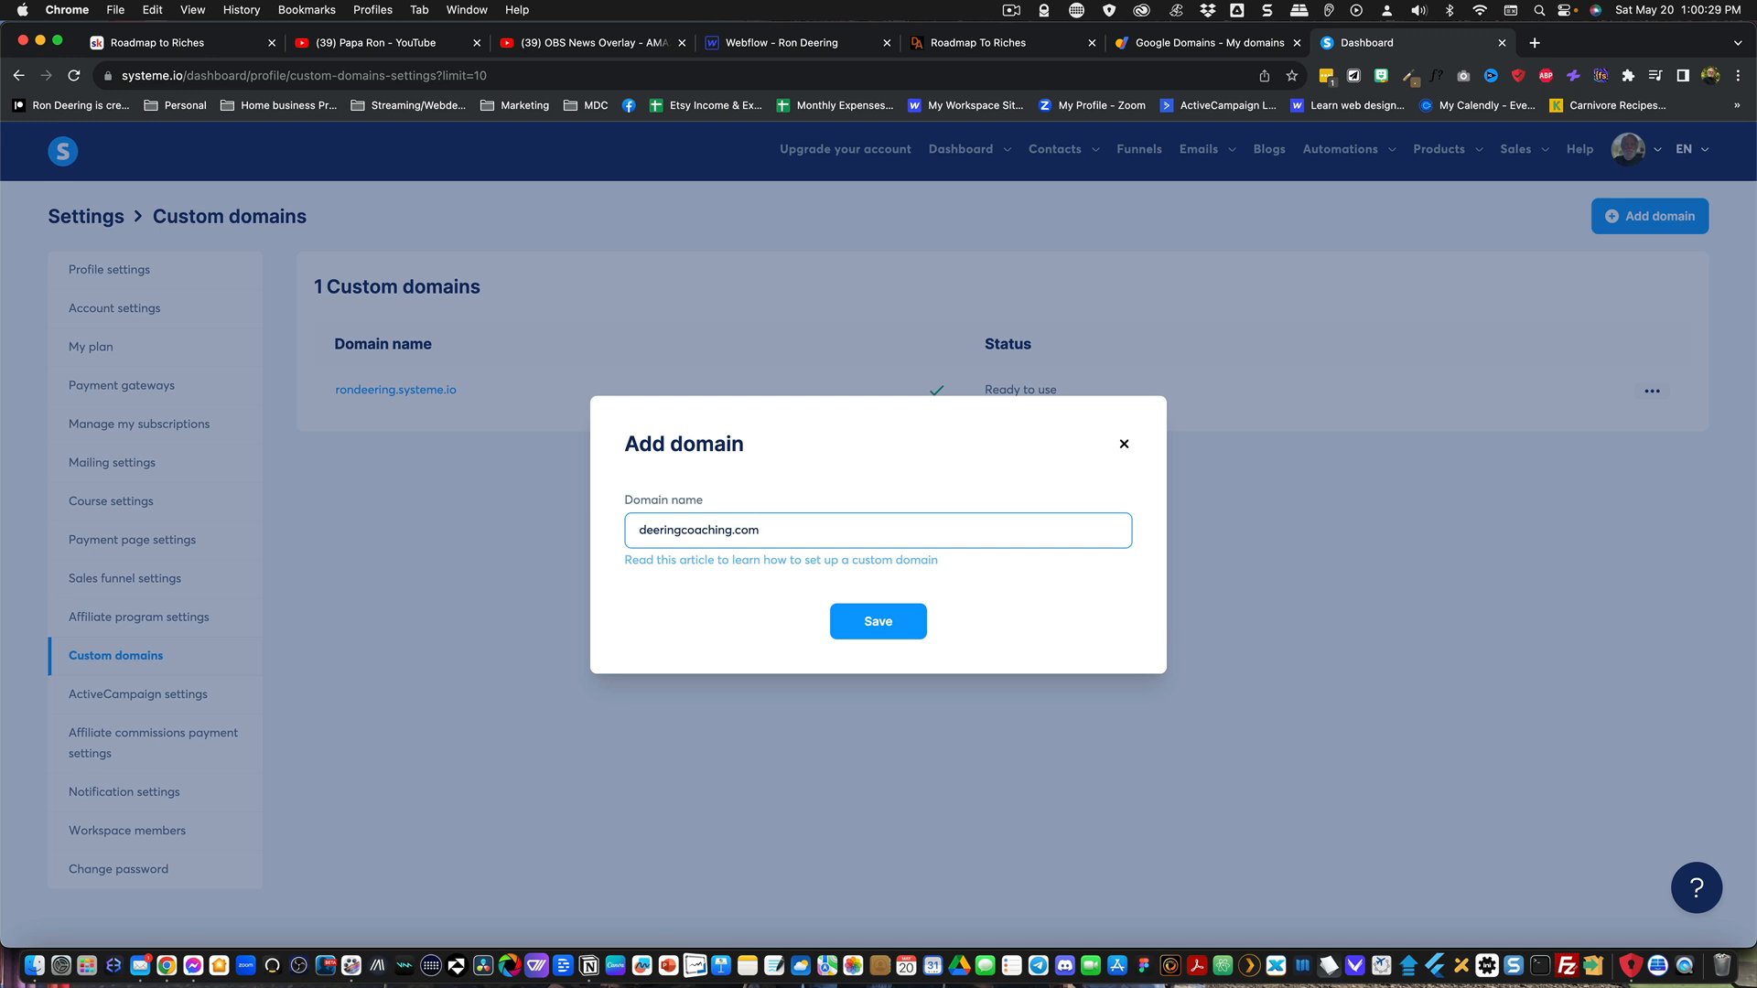
left_click(865, 628)
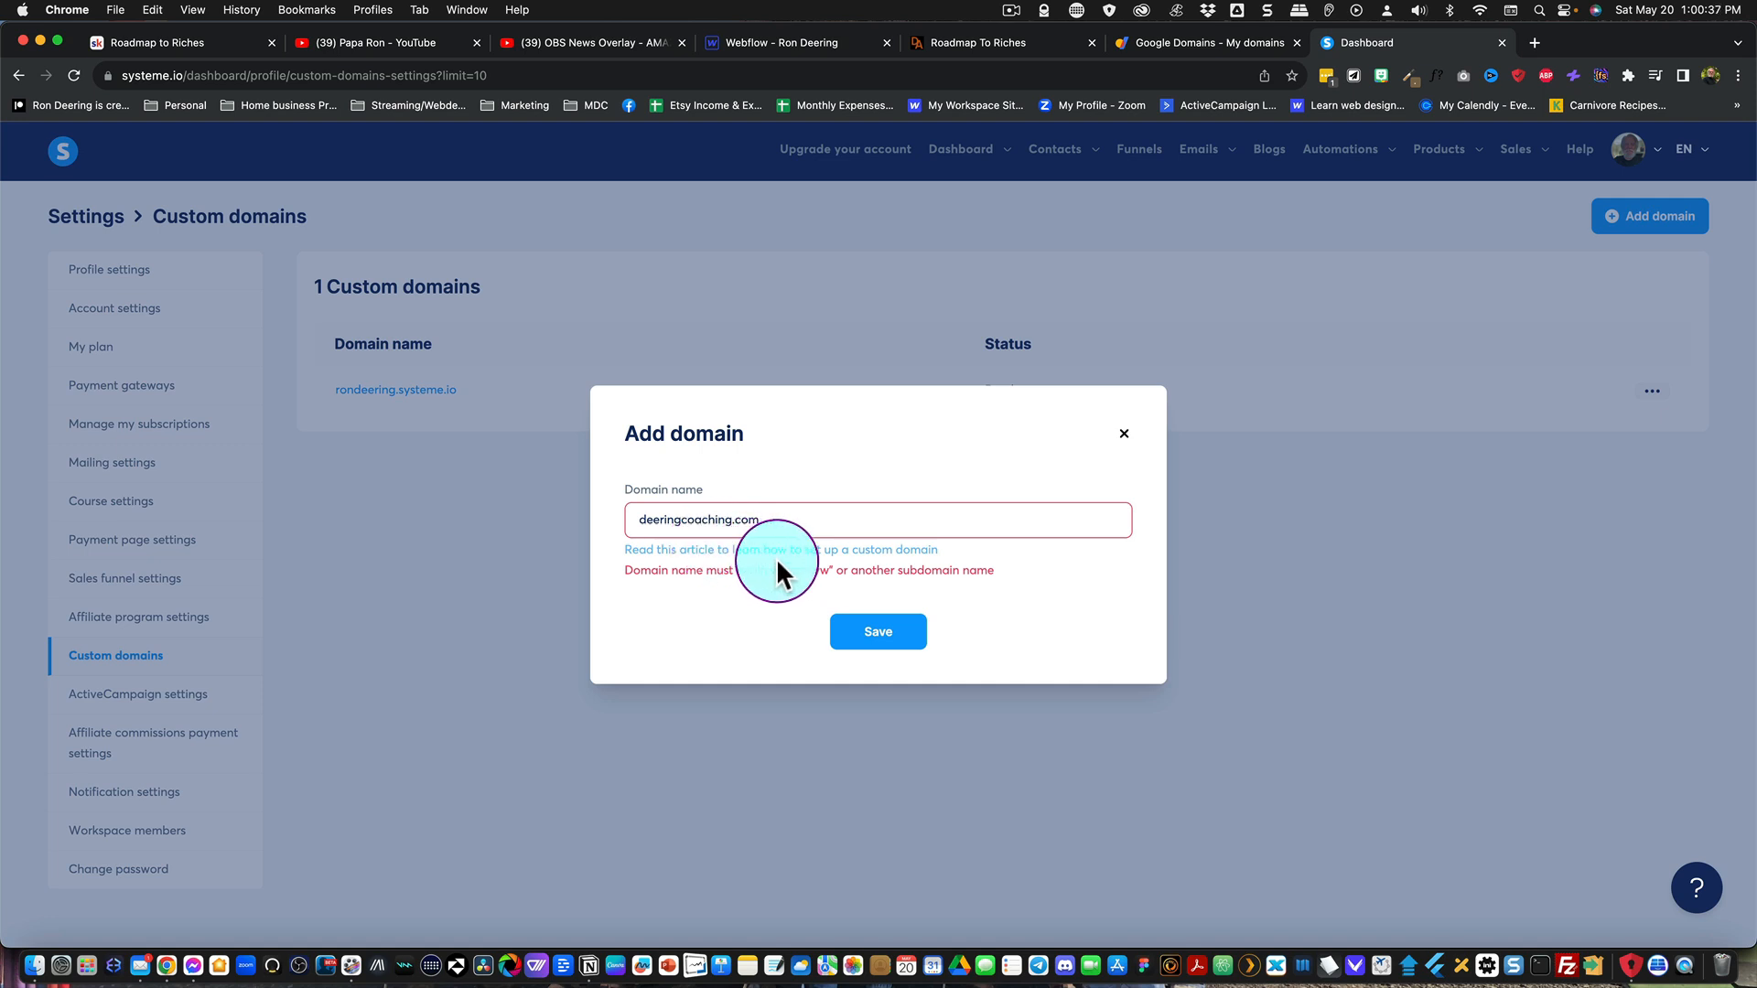
left_click(641, 519)
type("www.")
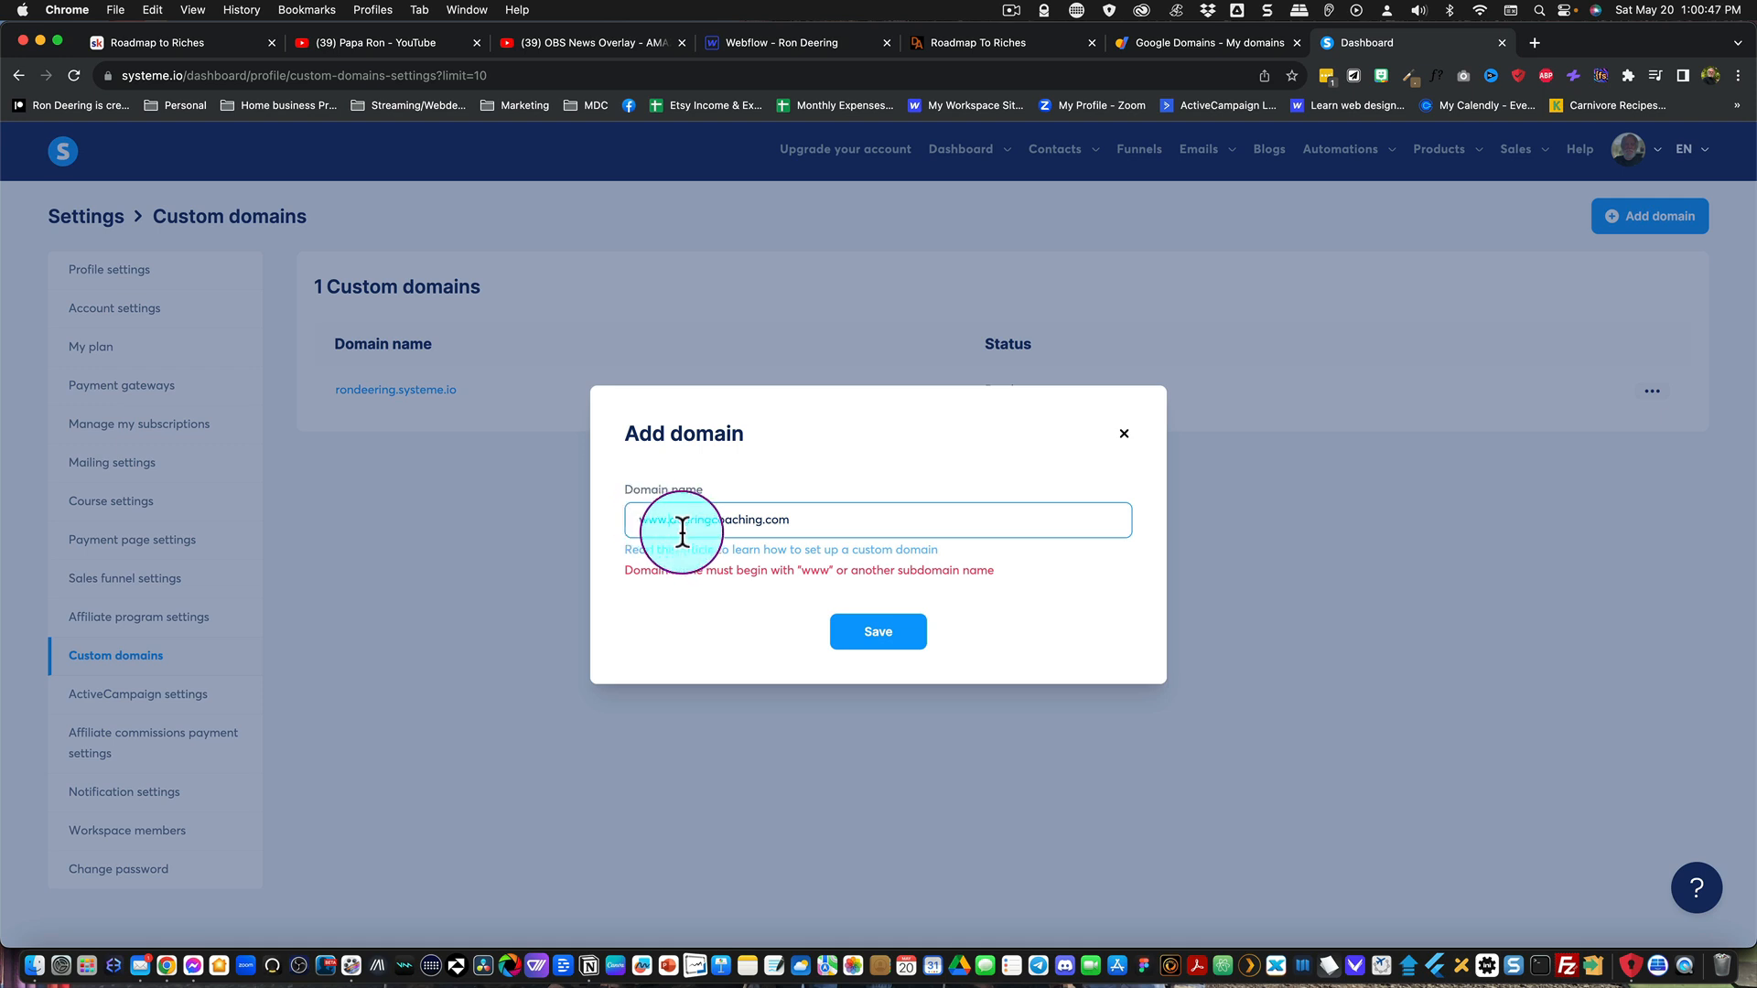
left_click(874, 638)
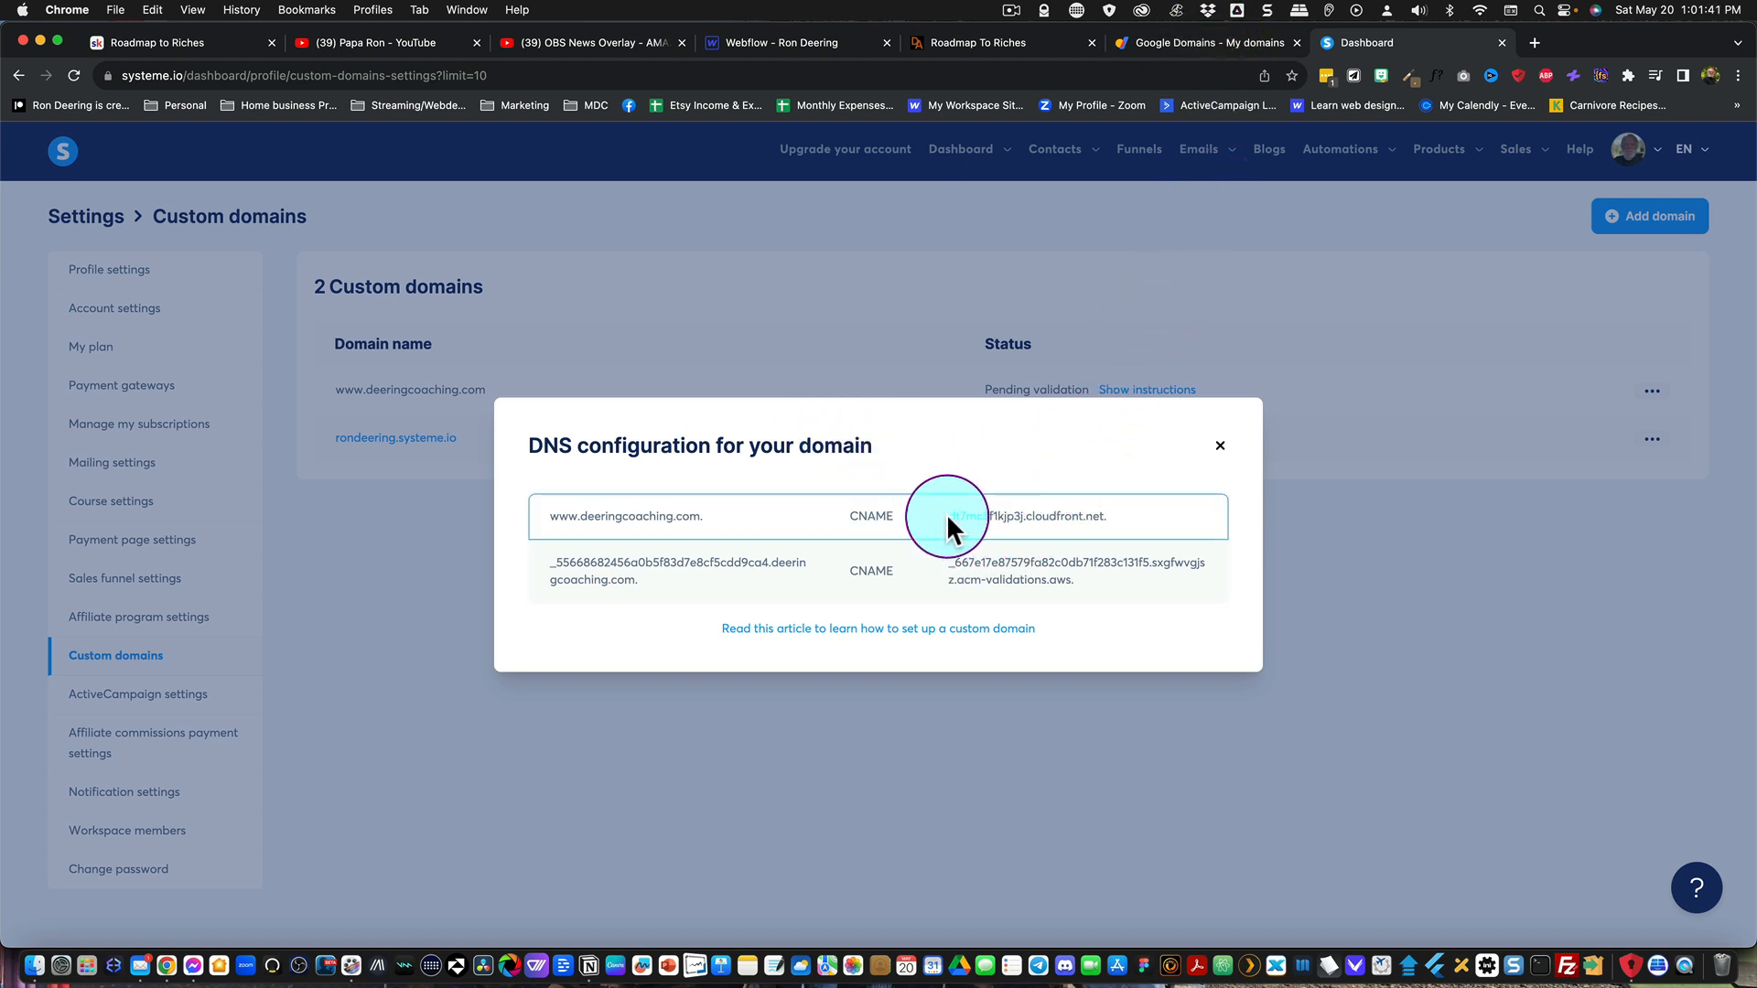
Step: Copy the www record's target dt7mc3f1kjp3j.cloudfront.net. and open the DNS name server settings of deeringcoaching.com in Google Domains
left_click_drag(950, 517, 1113, 516)
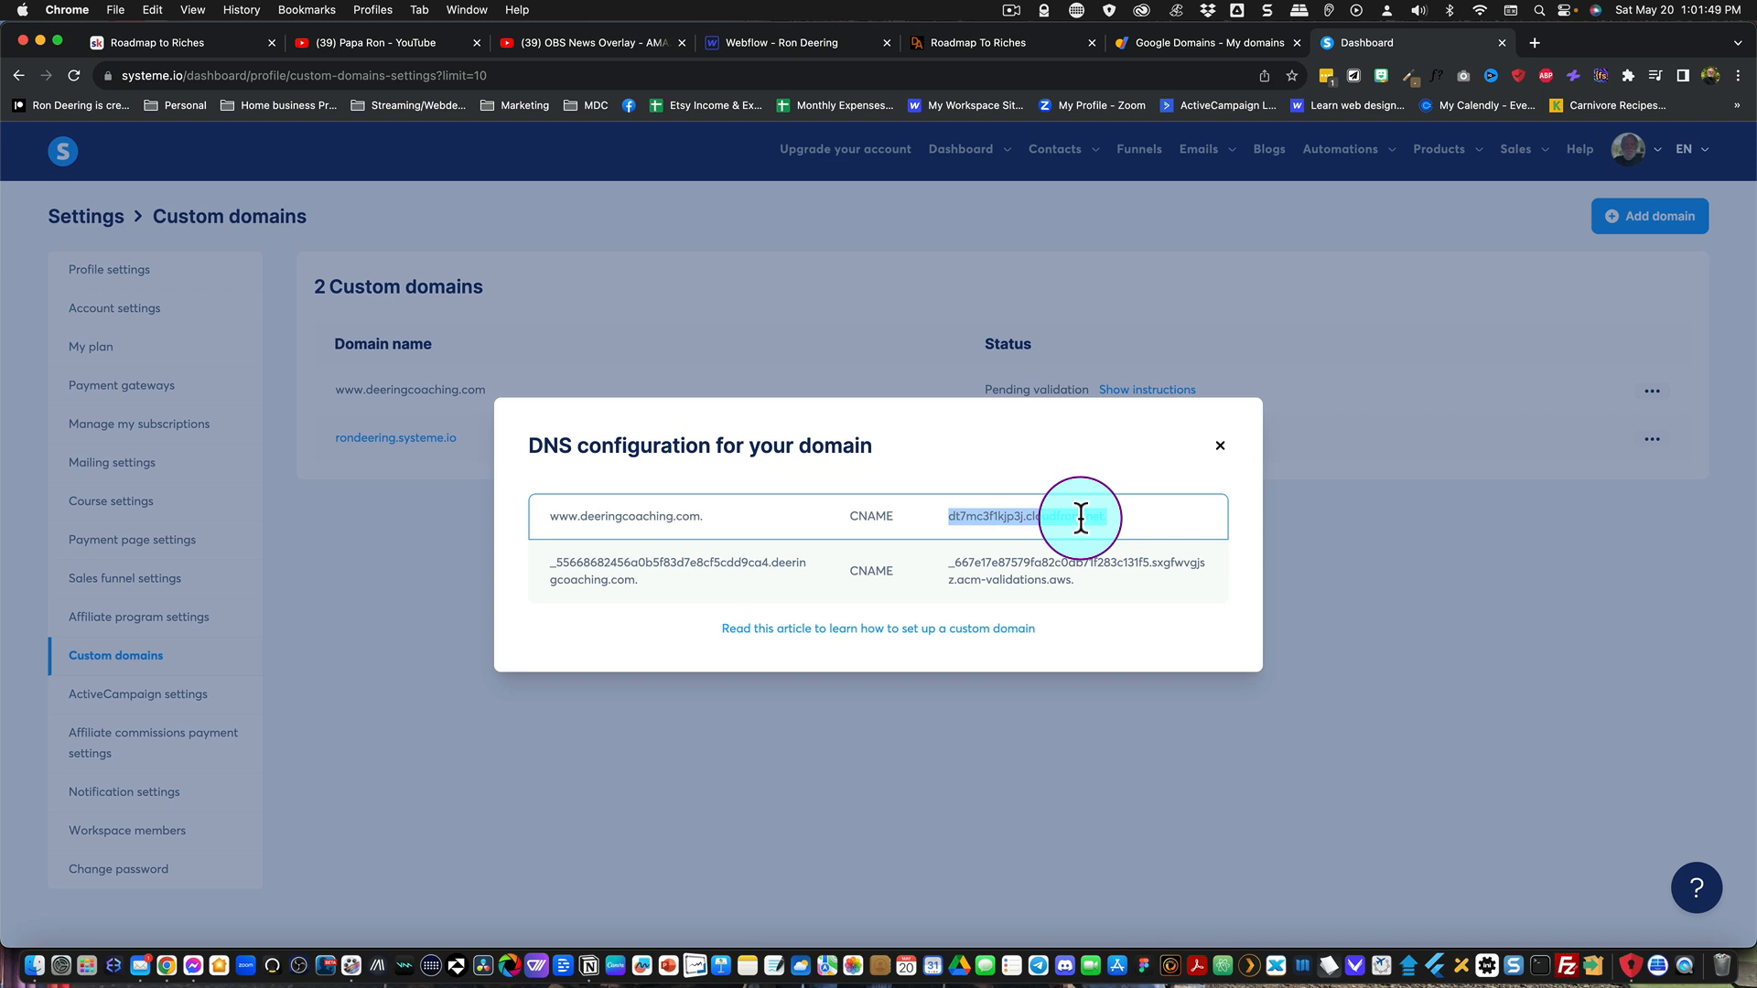
left_click(1167, 44)
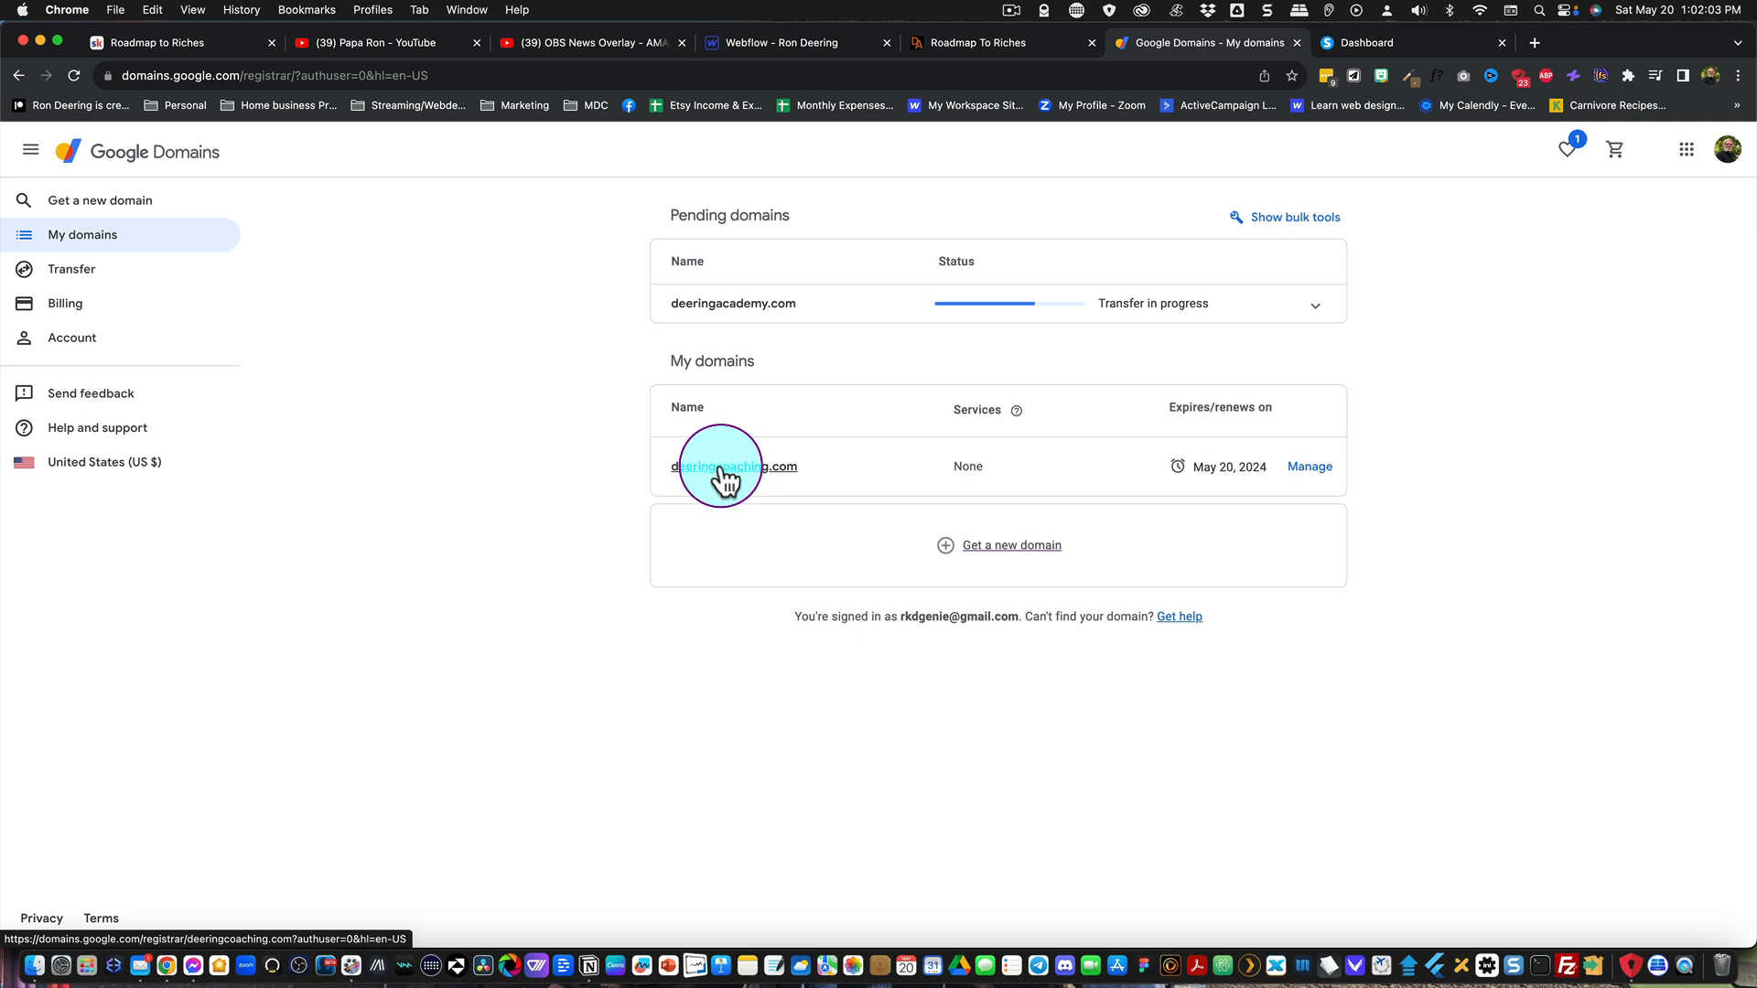
left_click(1309, 471)
scroll(958, 455, "down", 2)
scroll(956, 453, "down", 3)
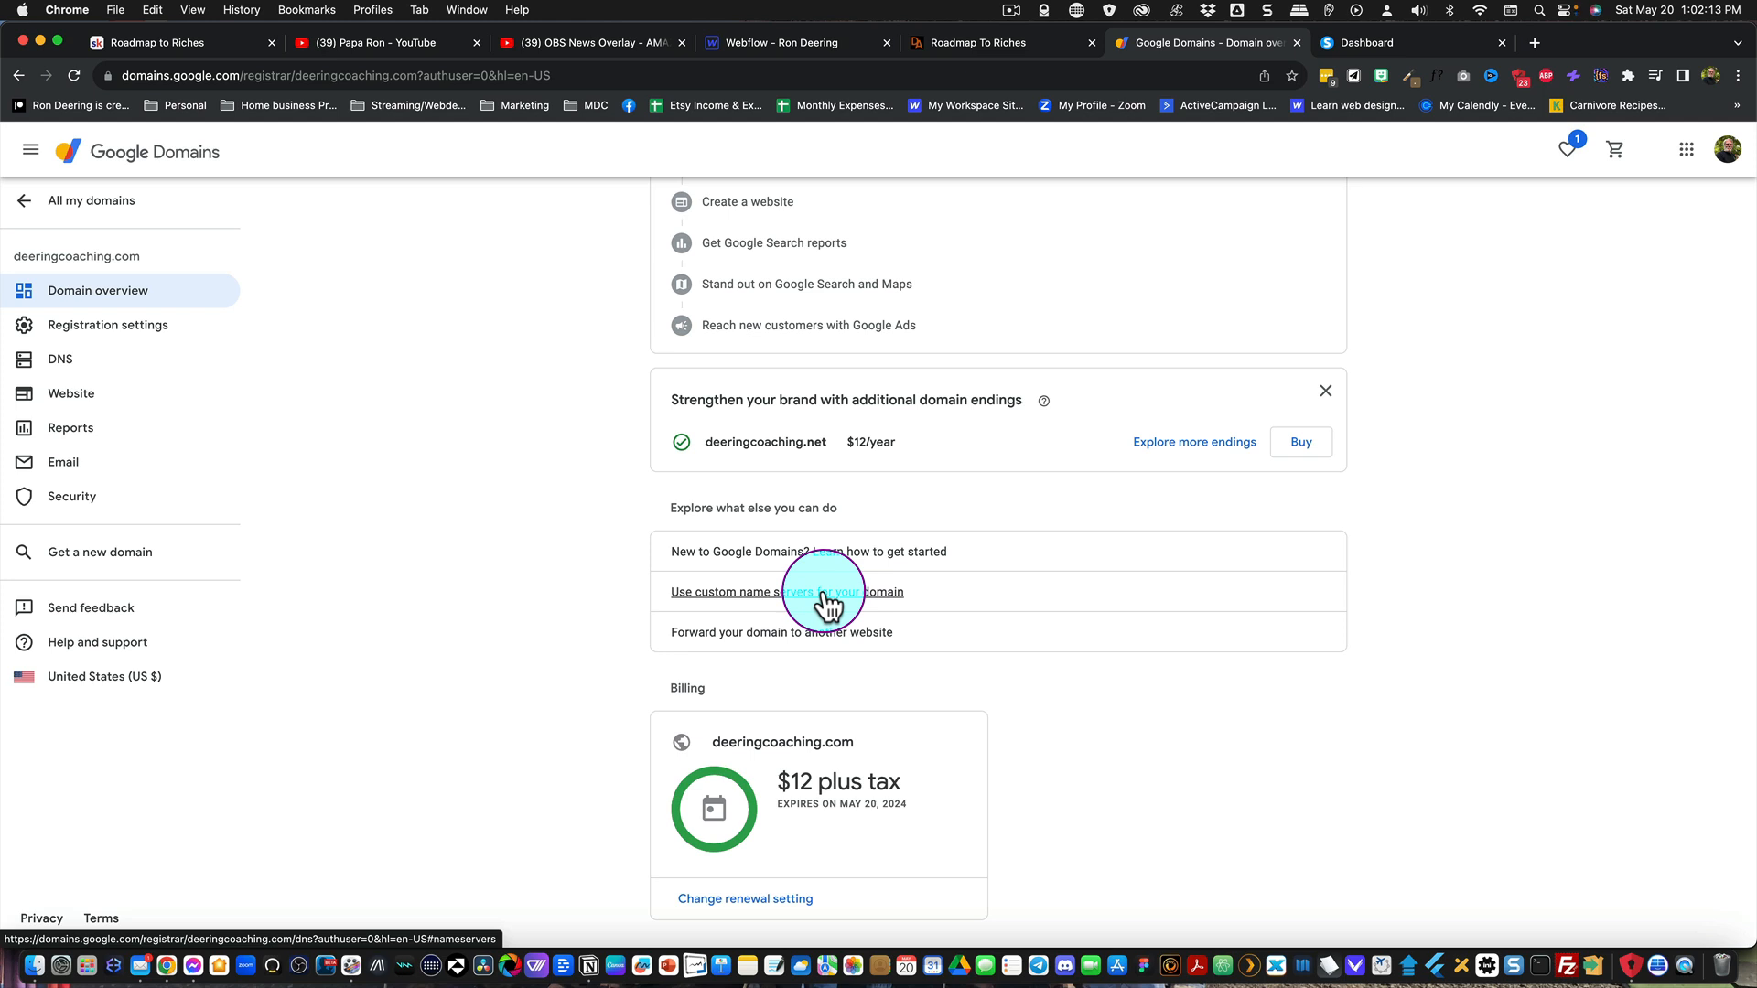
left_click(828, 593)
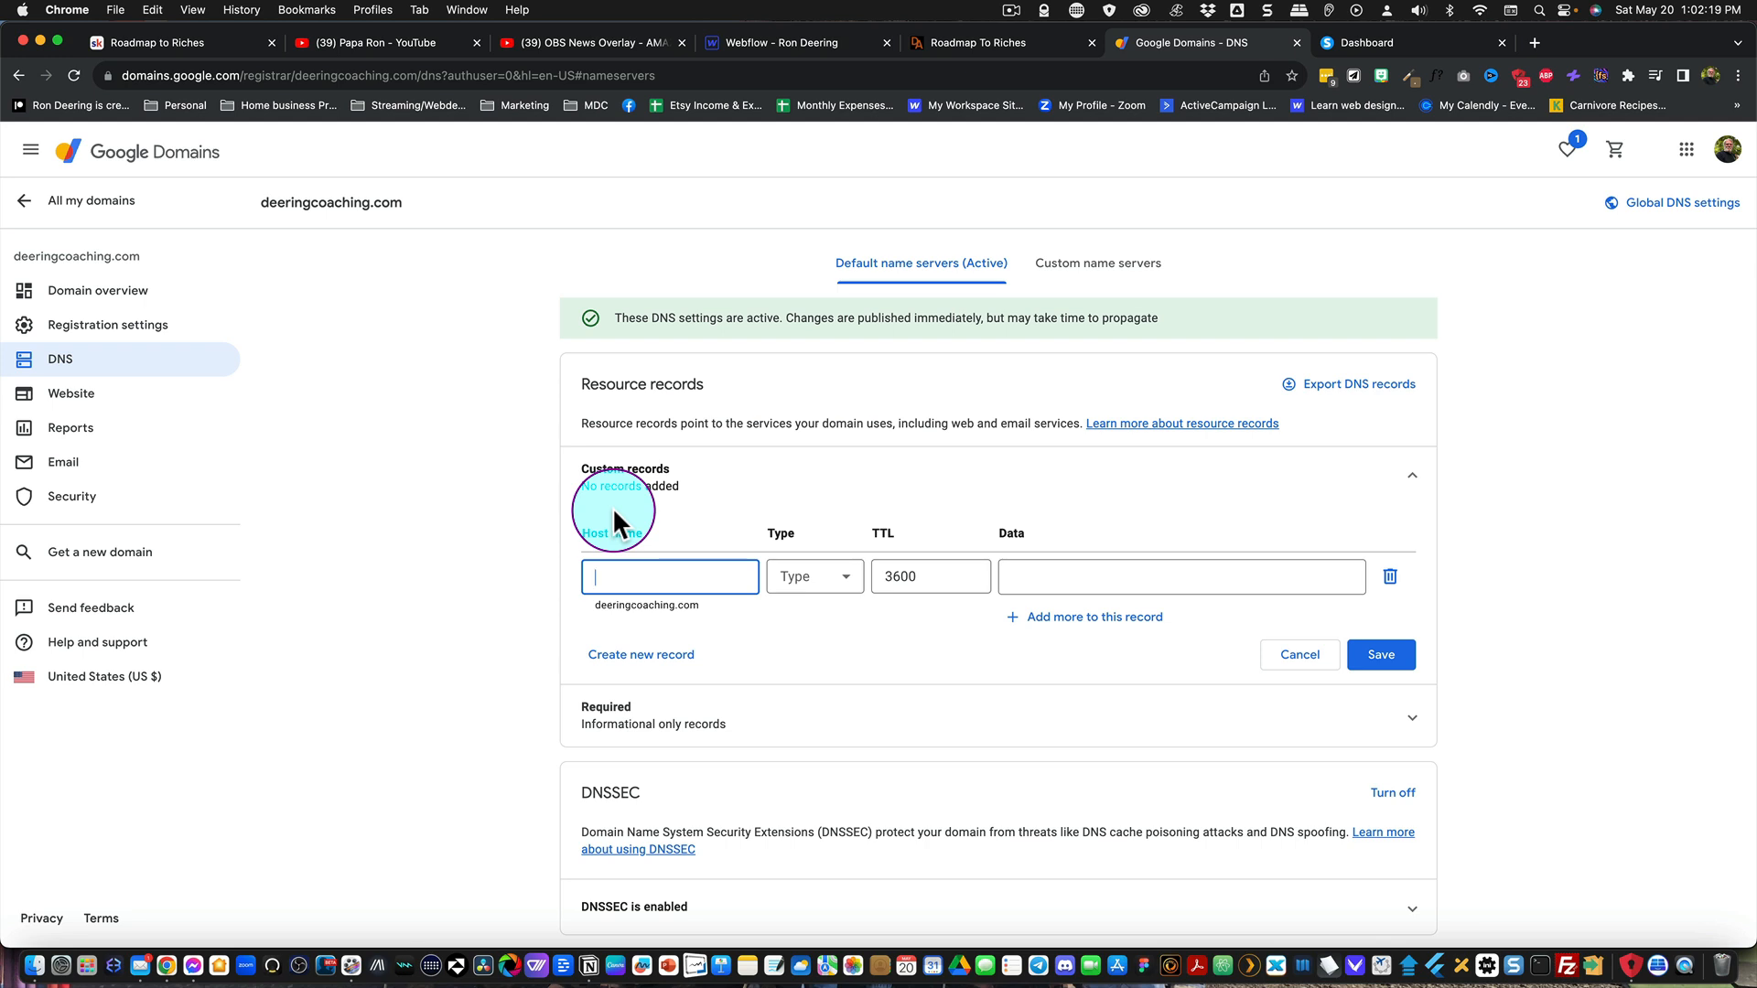
left_click(682, 578)
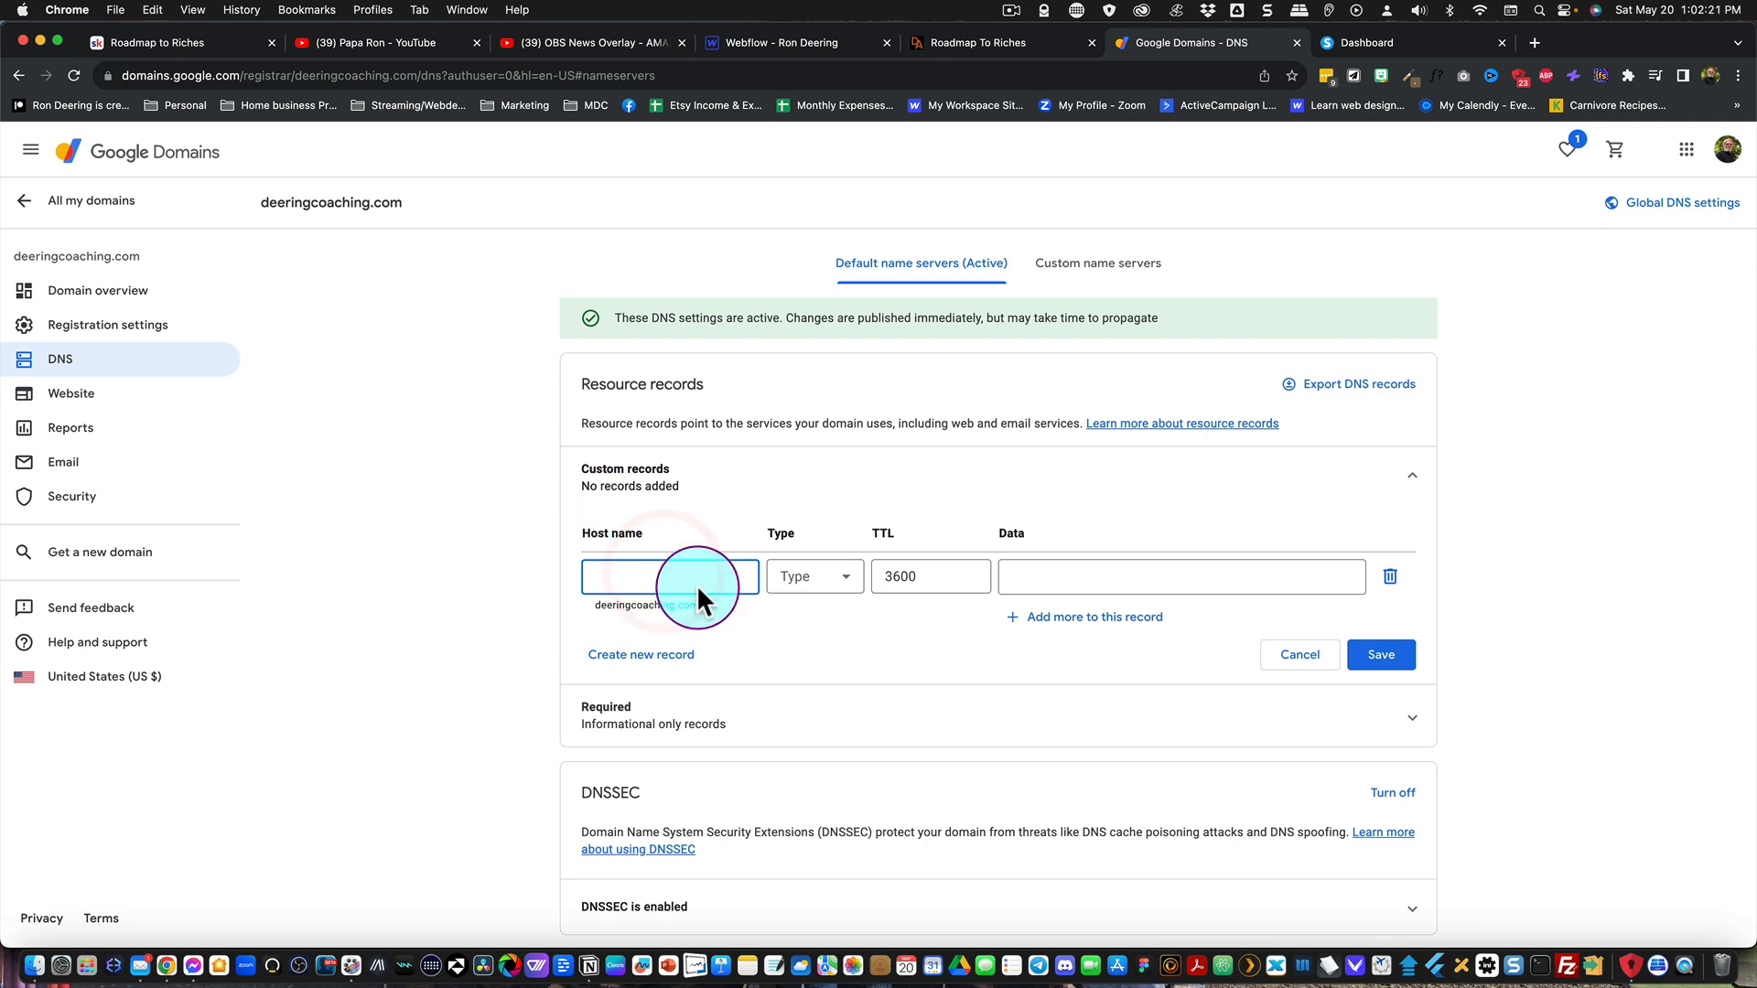
left_click(829, 587)
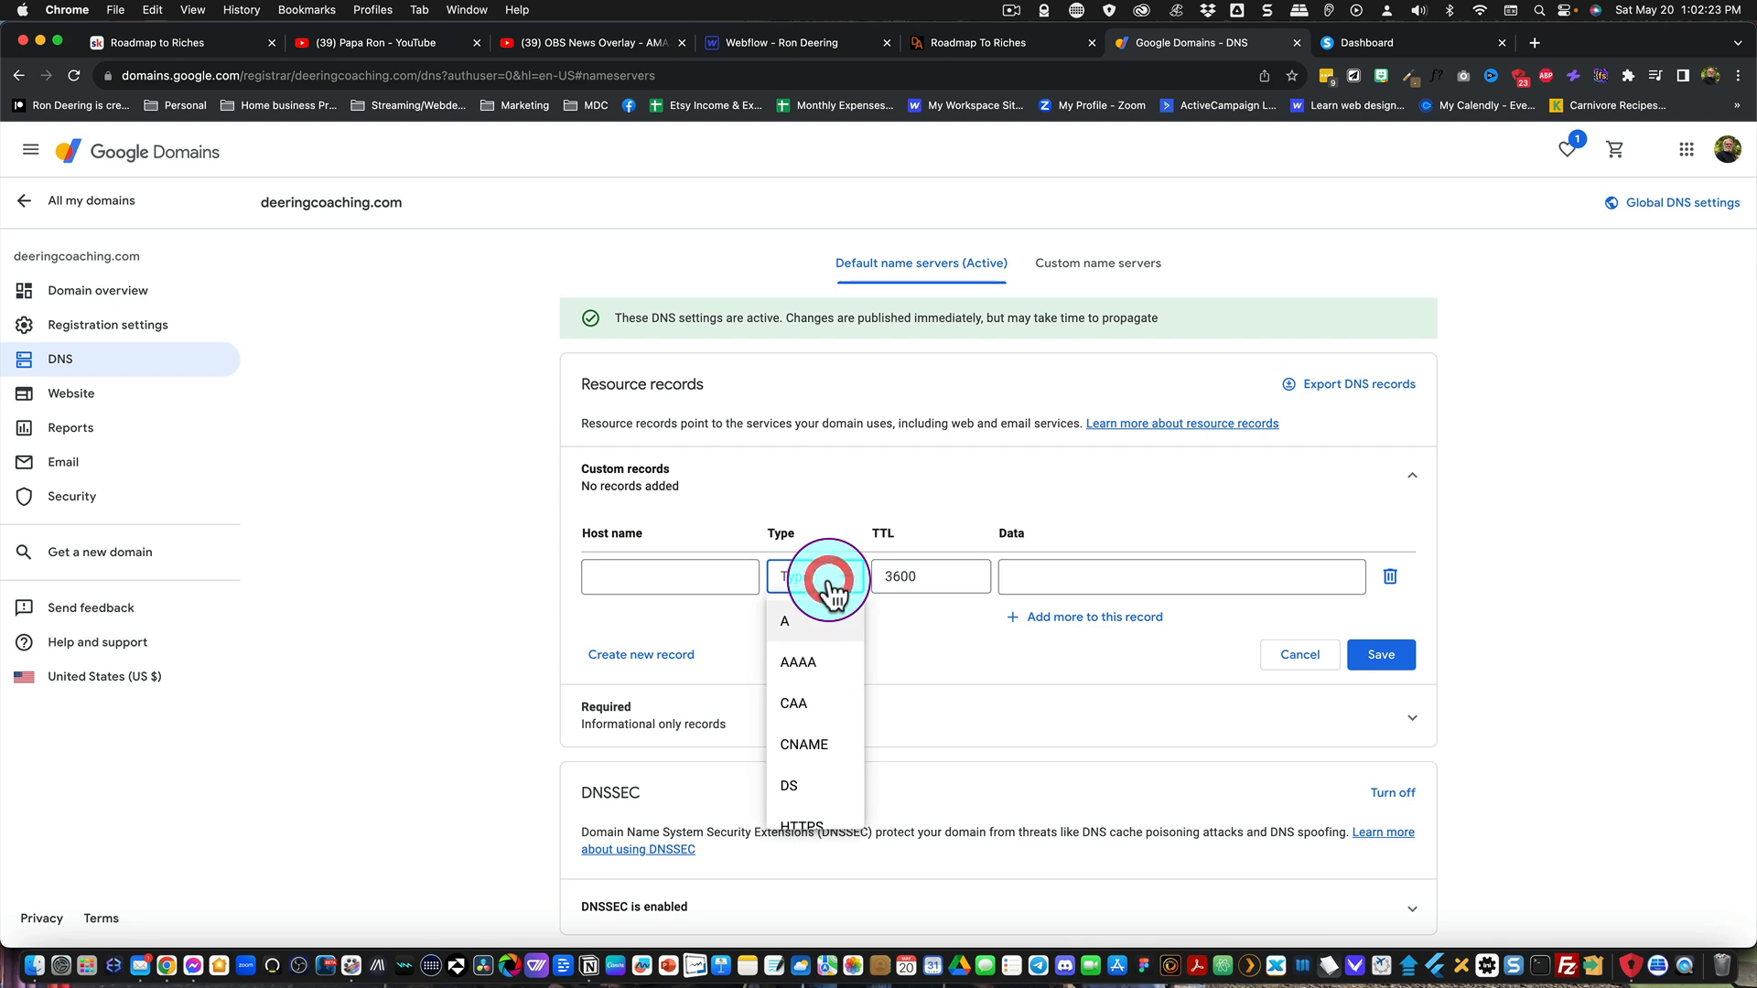
left_click(805, 748)
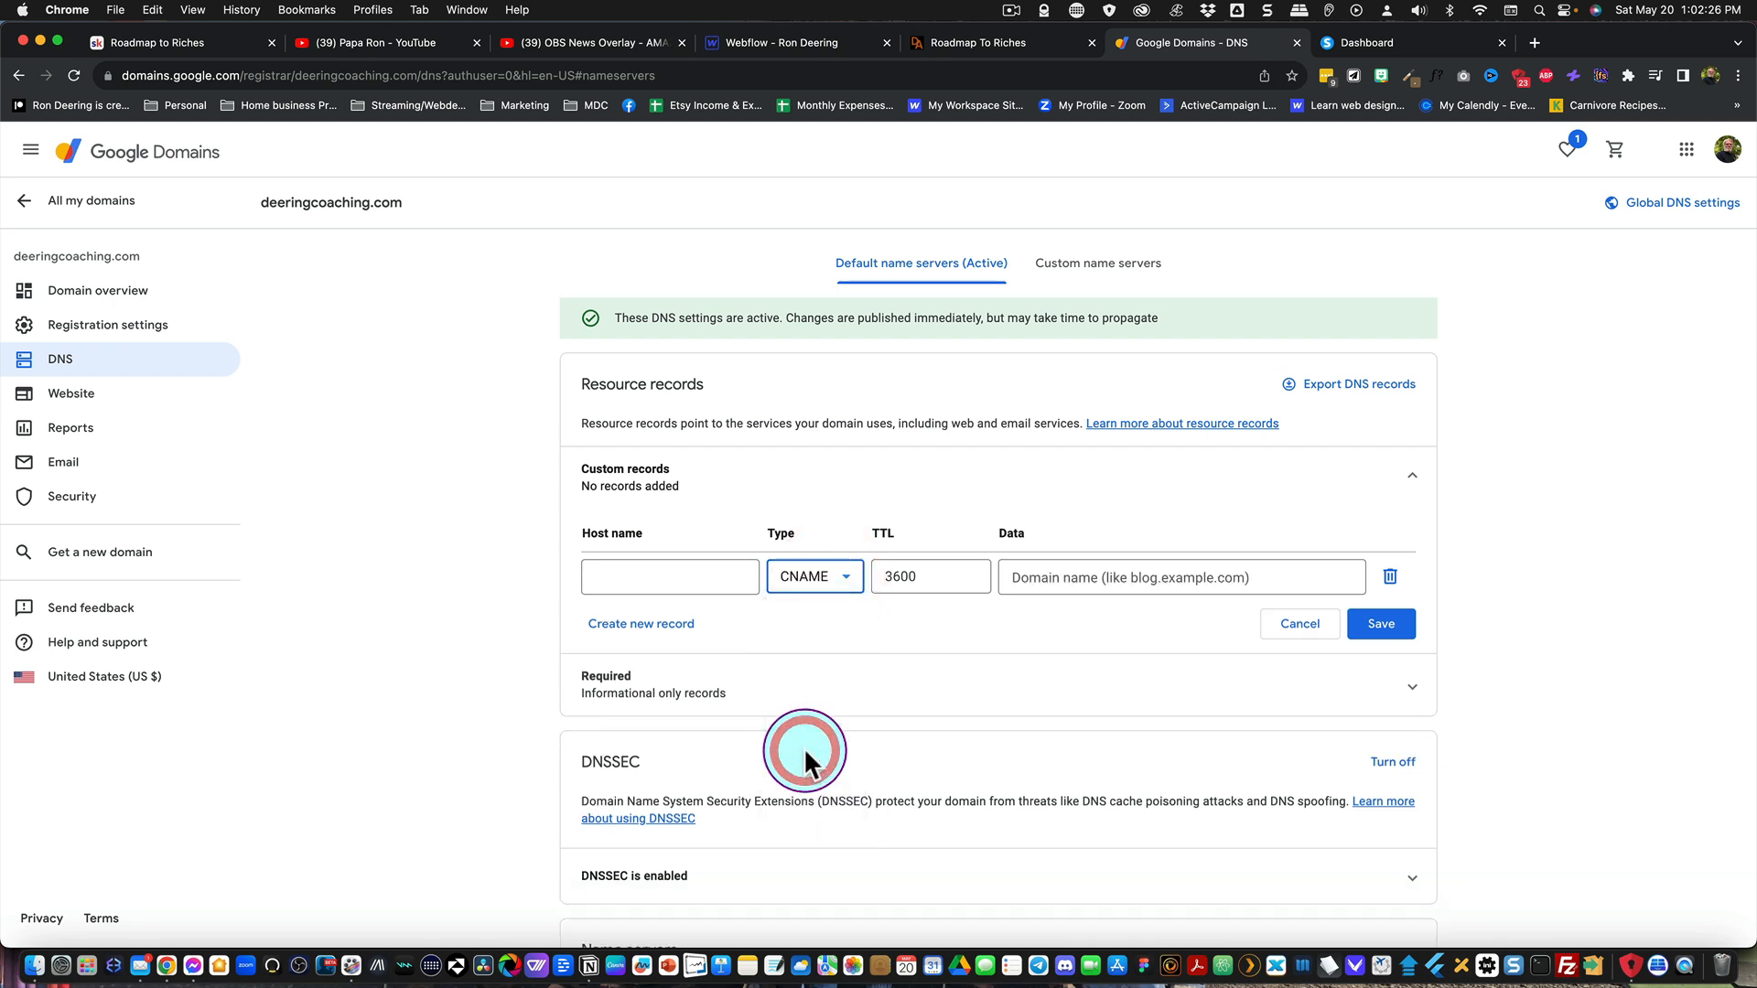
left_click(627, 577)
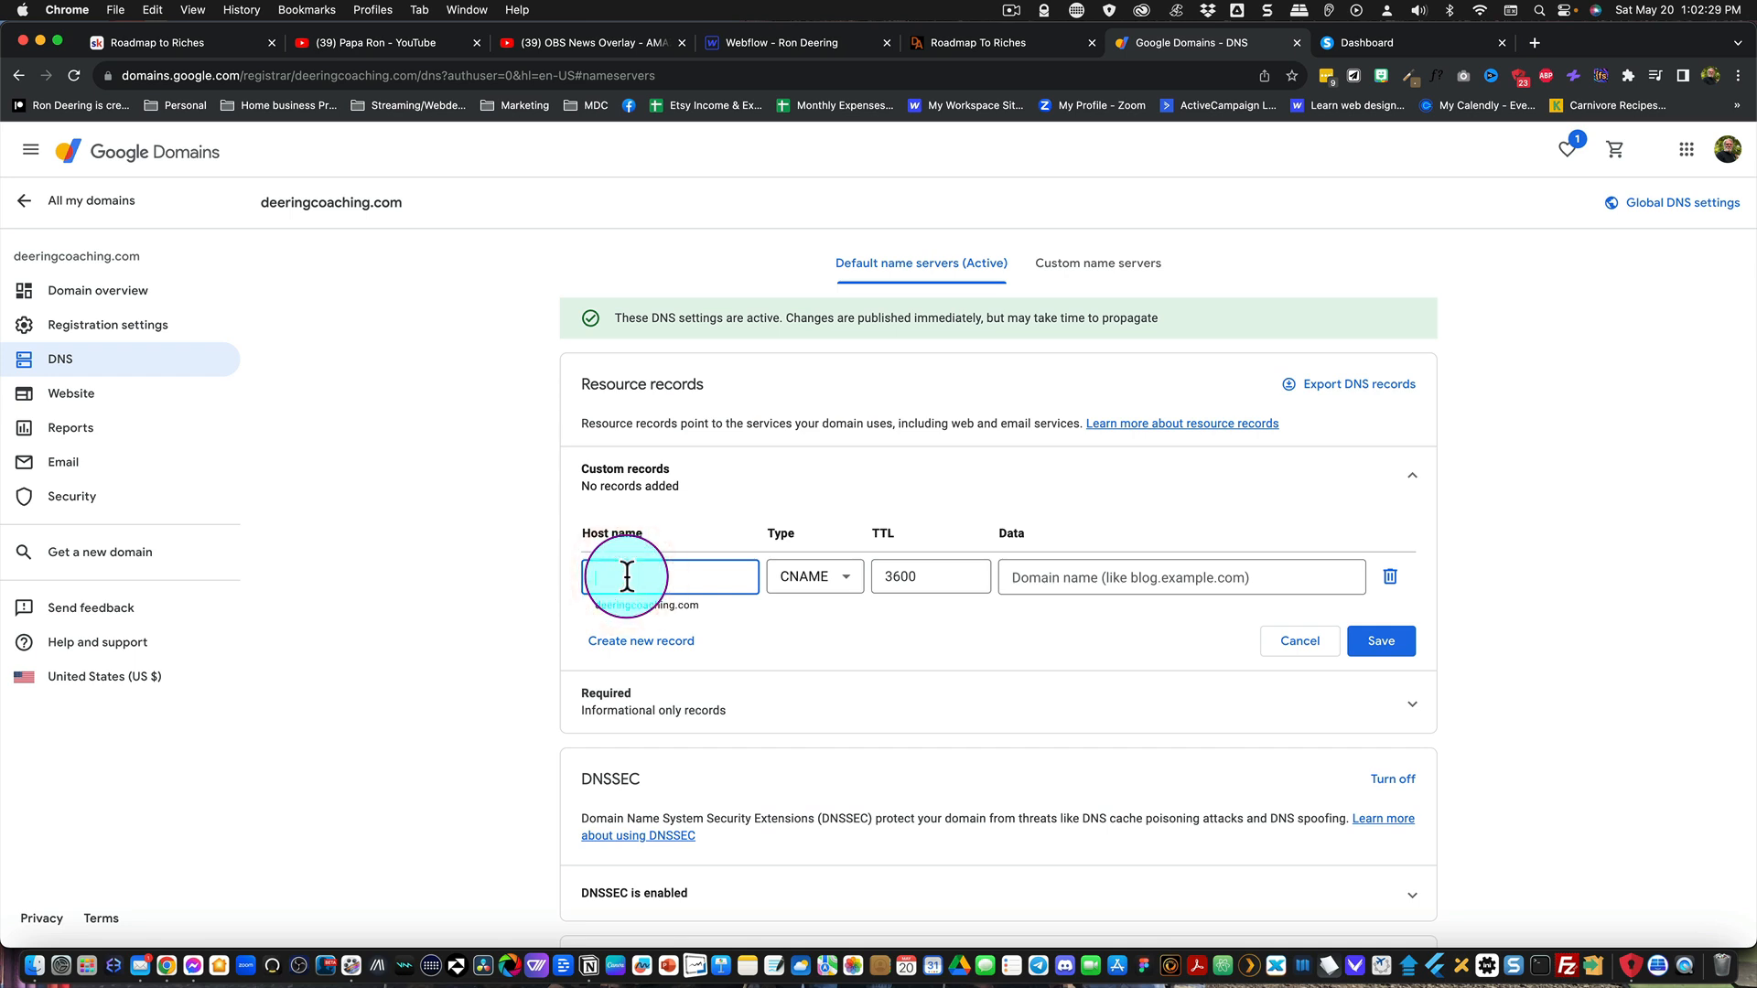
type("www")
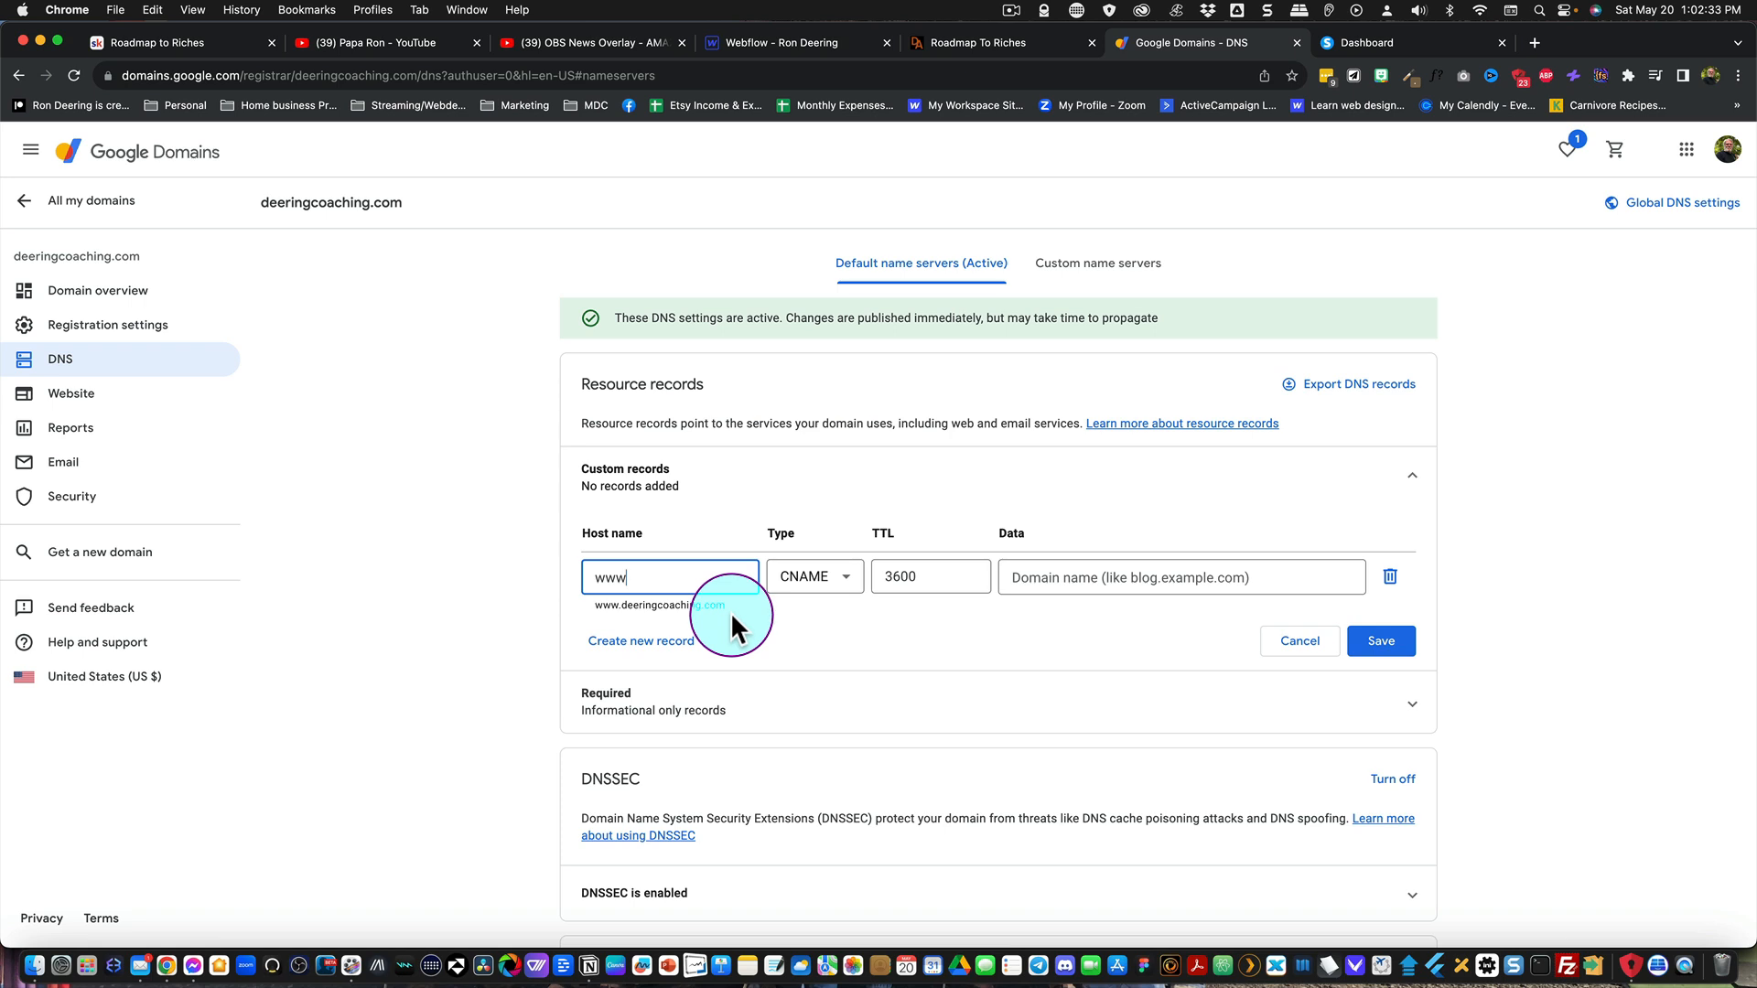
type(".")
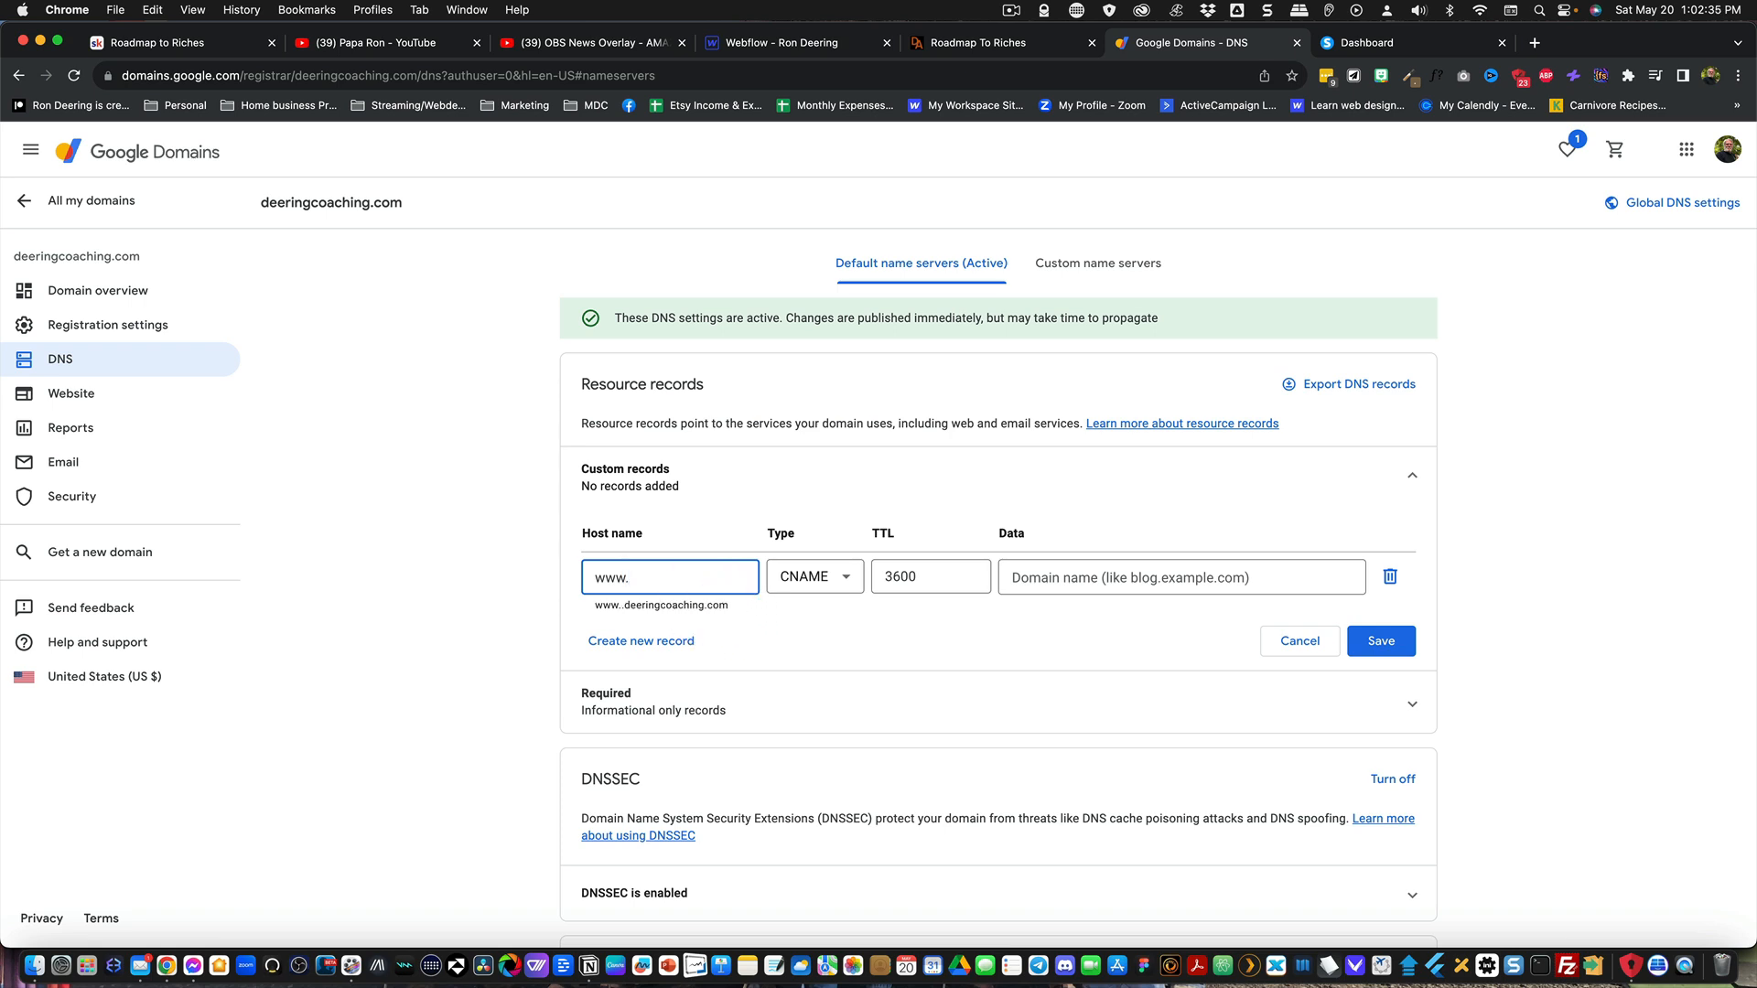
type("deering")
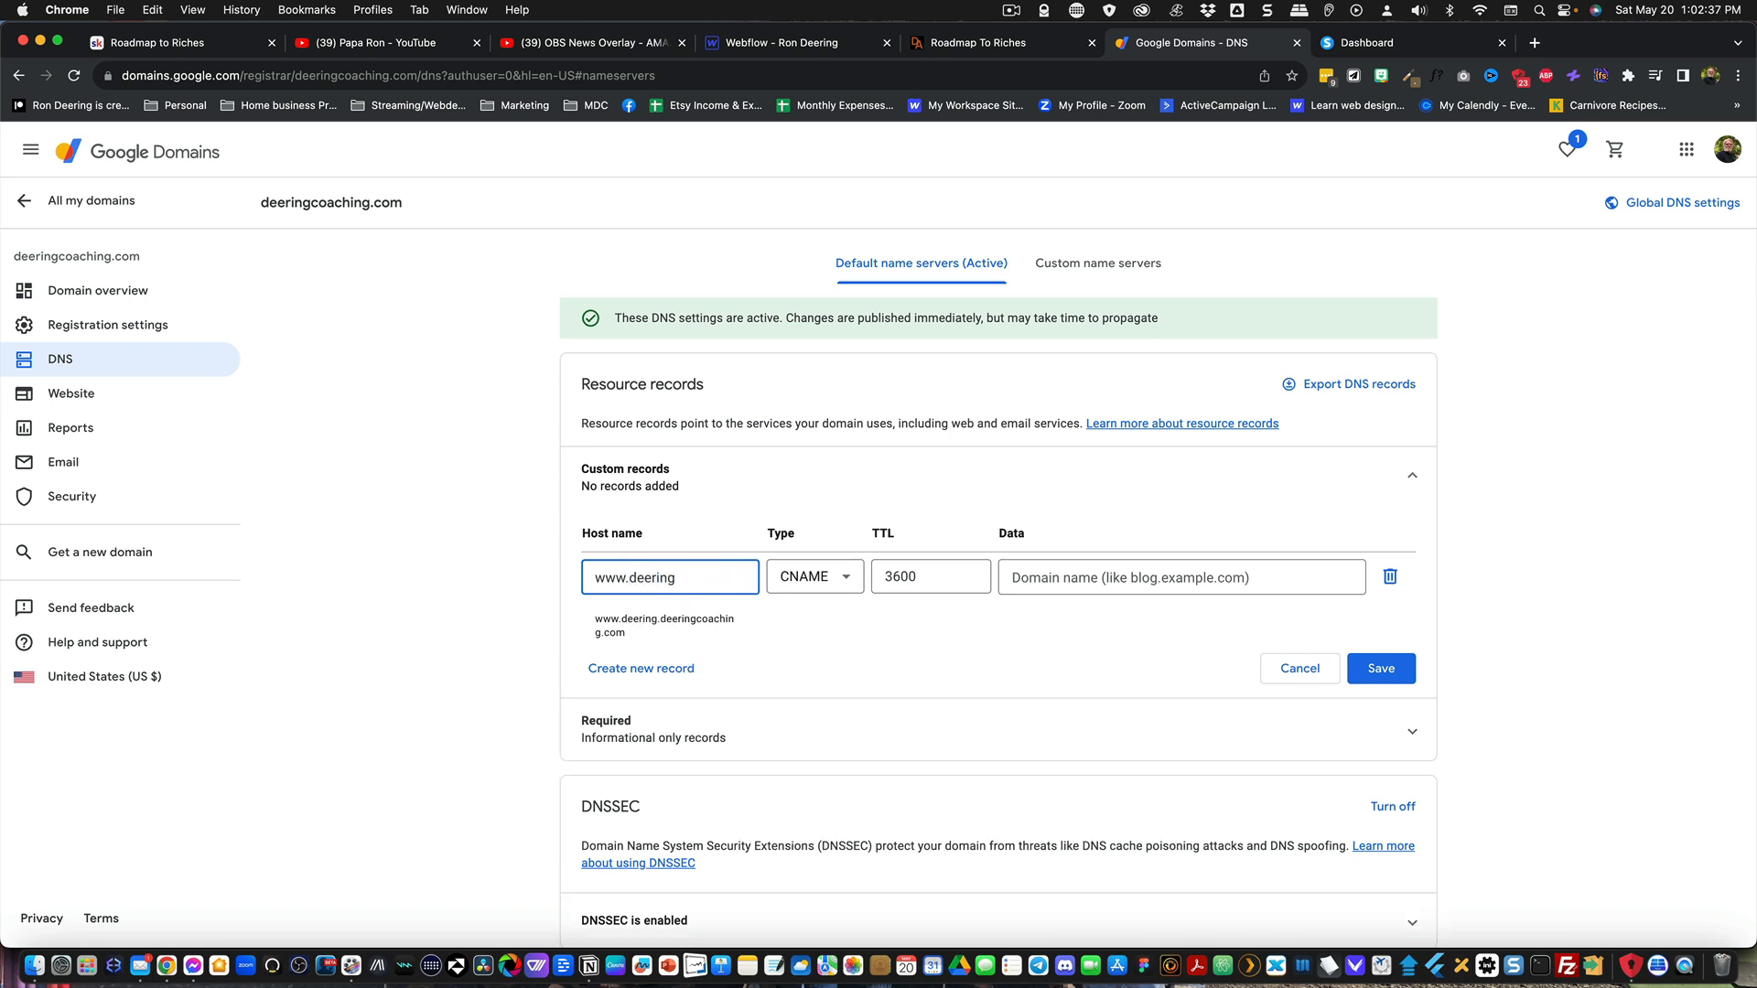
type("coaching.com")
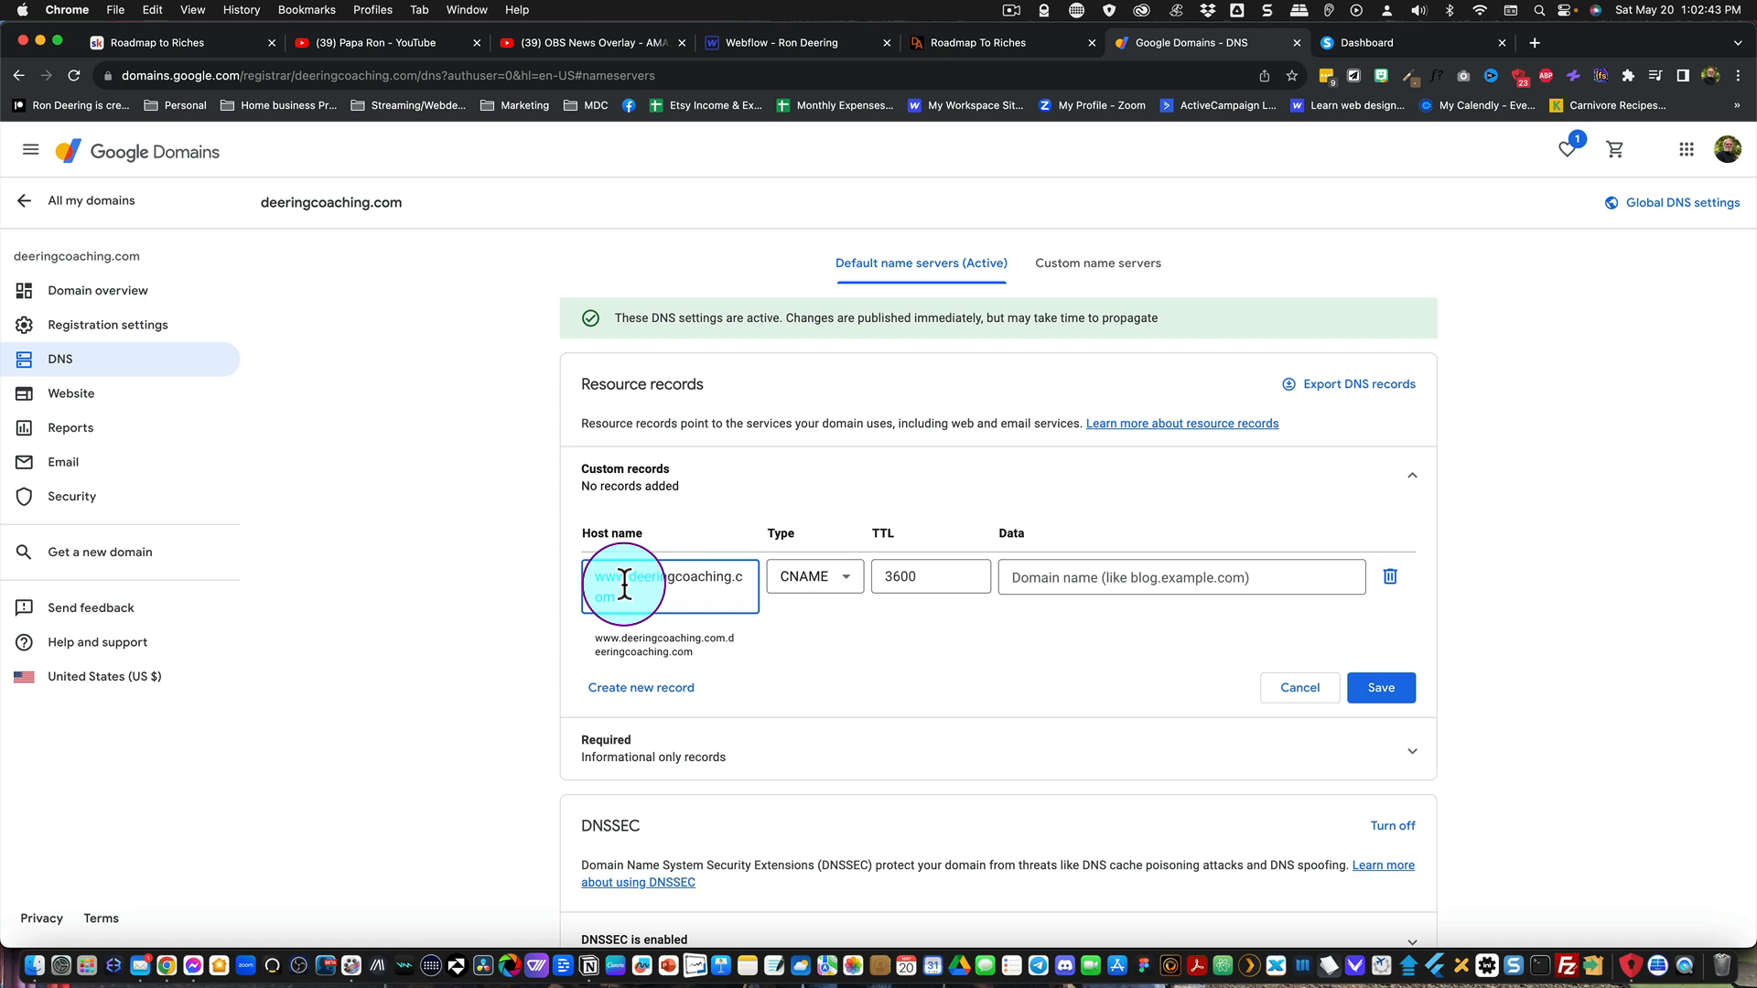
left_click_drag(627, 582, 639, 597)
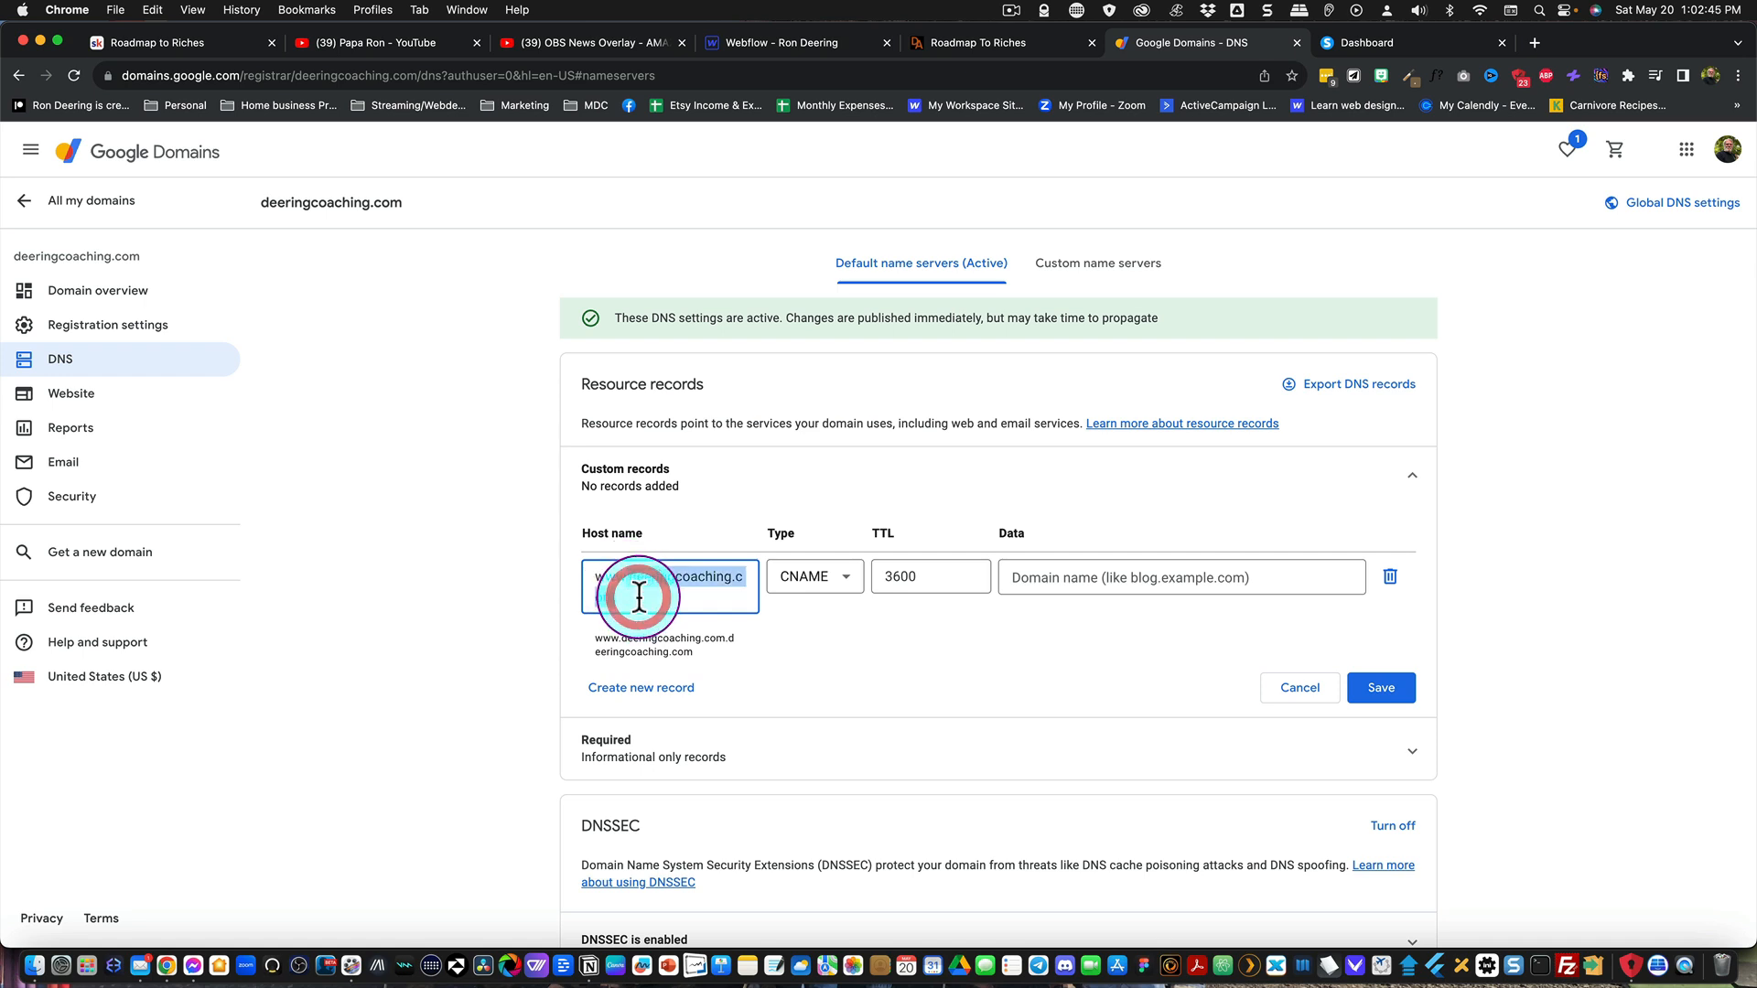
key("BackSpace")
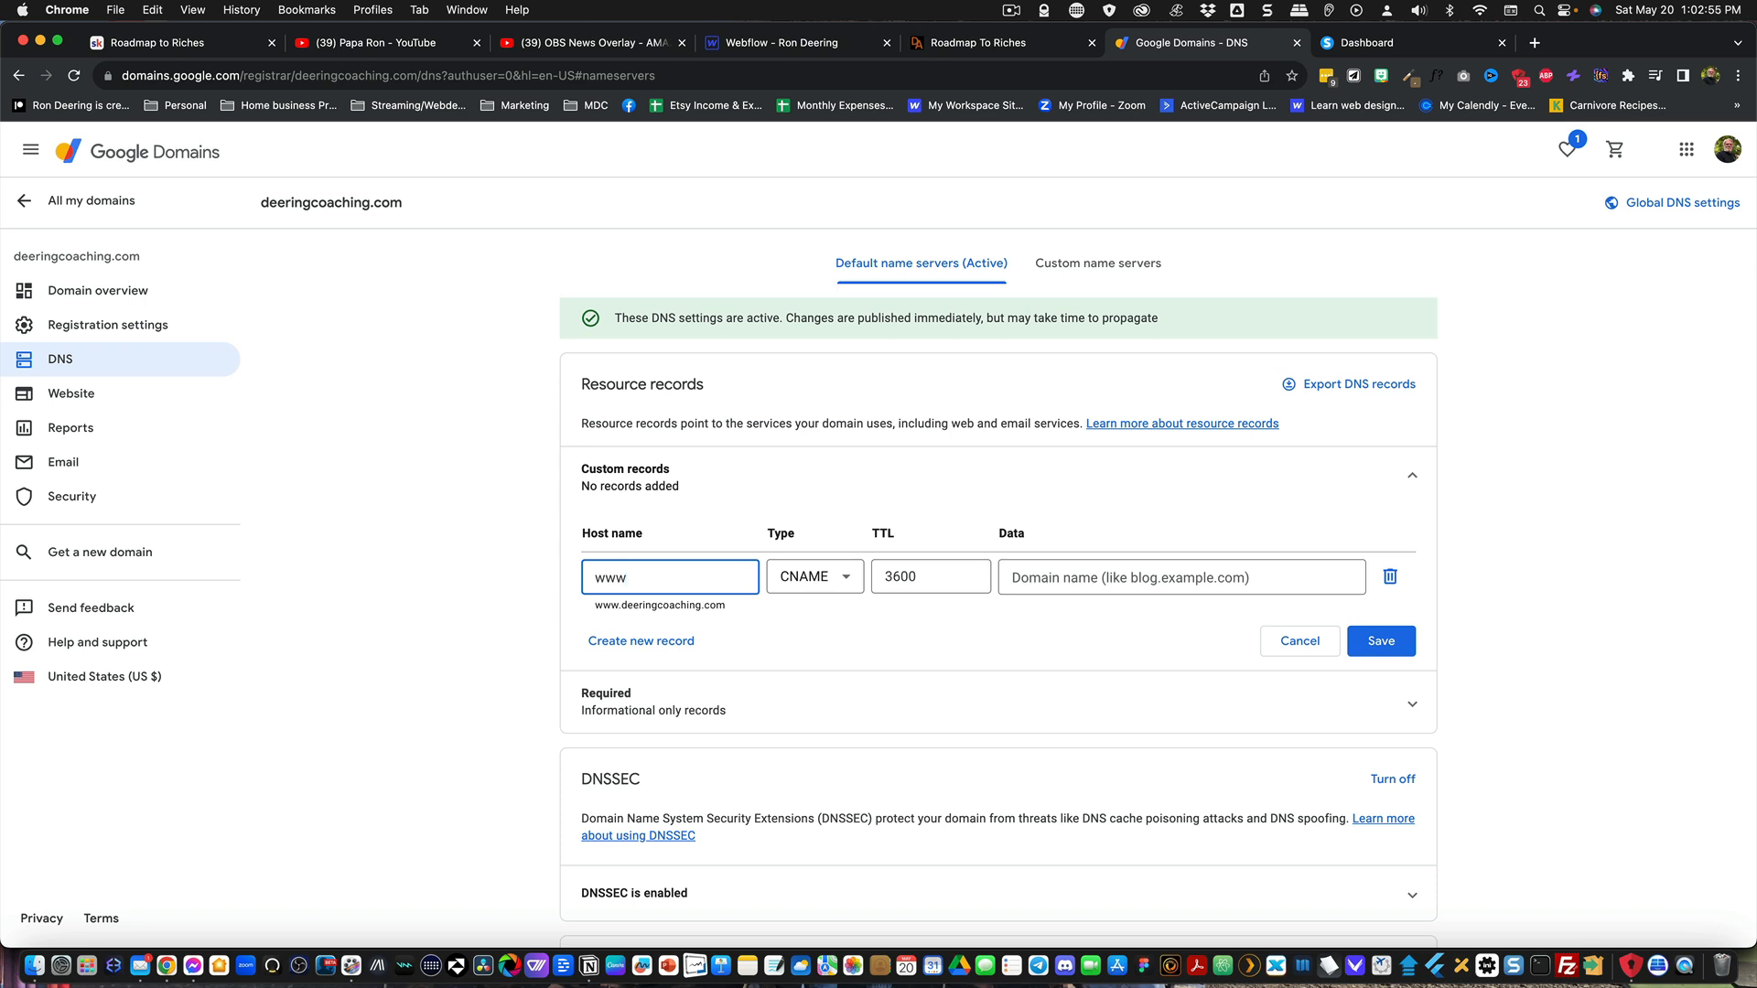
Step: Paste dt7mc3f1kjp3j.cloudfront.net. as the www record's data and add a second custom record of type CNAME
left_click(1027, 577)
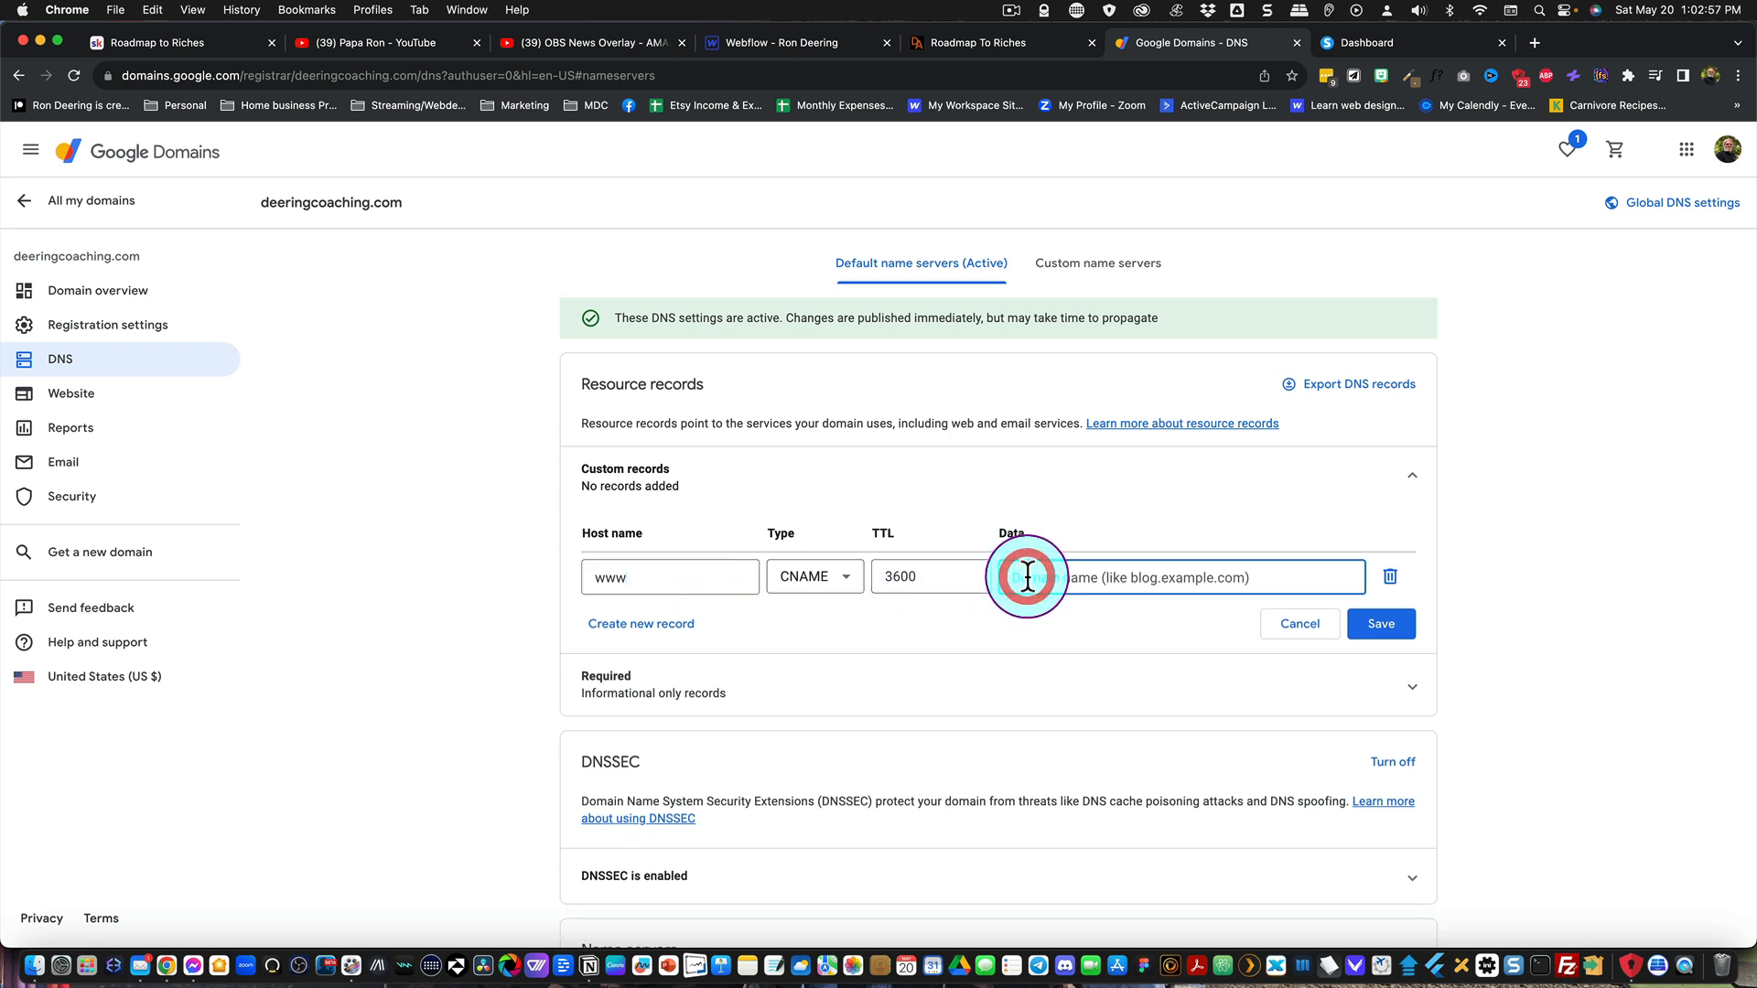
type("dt7mc3f1kjp3j.cloudfront.net.")
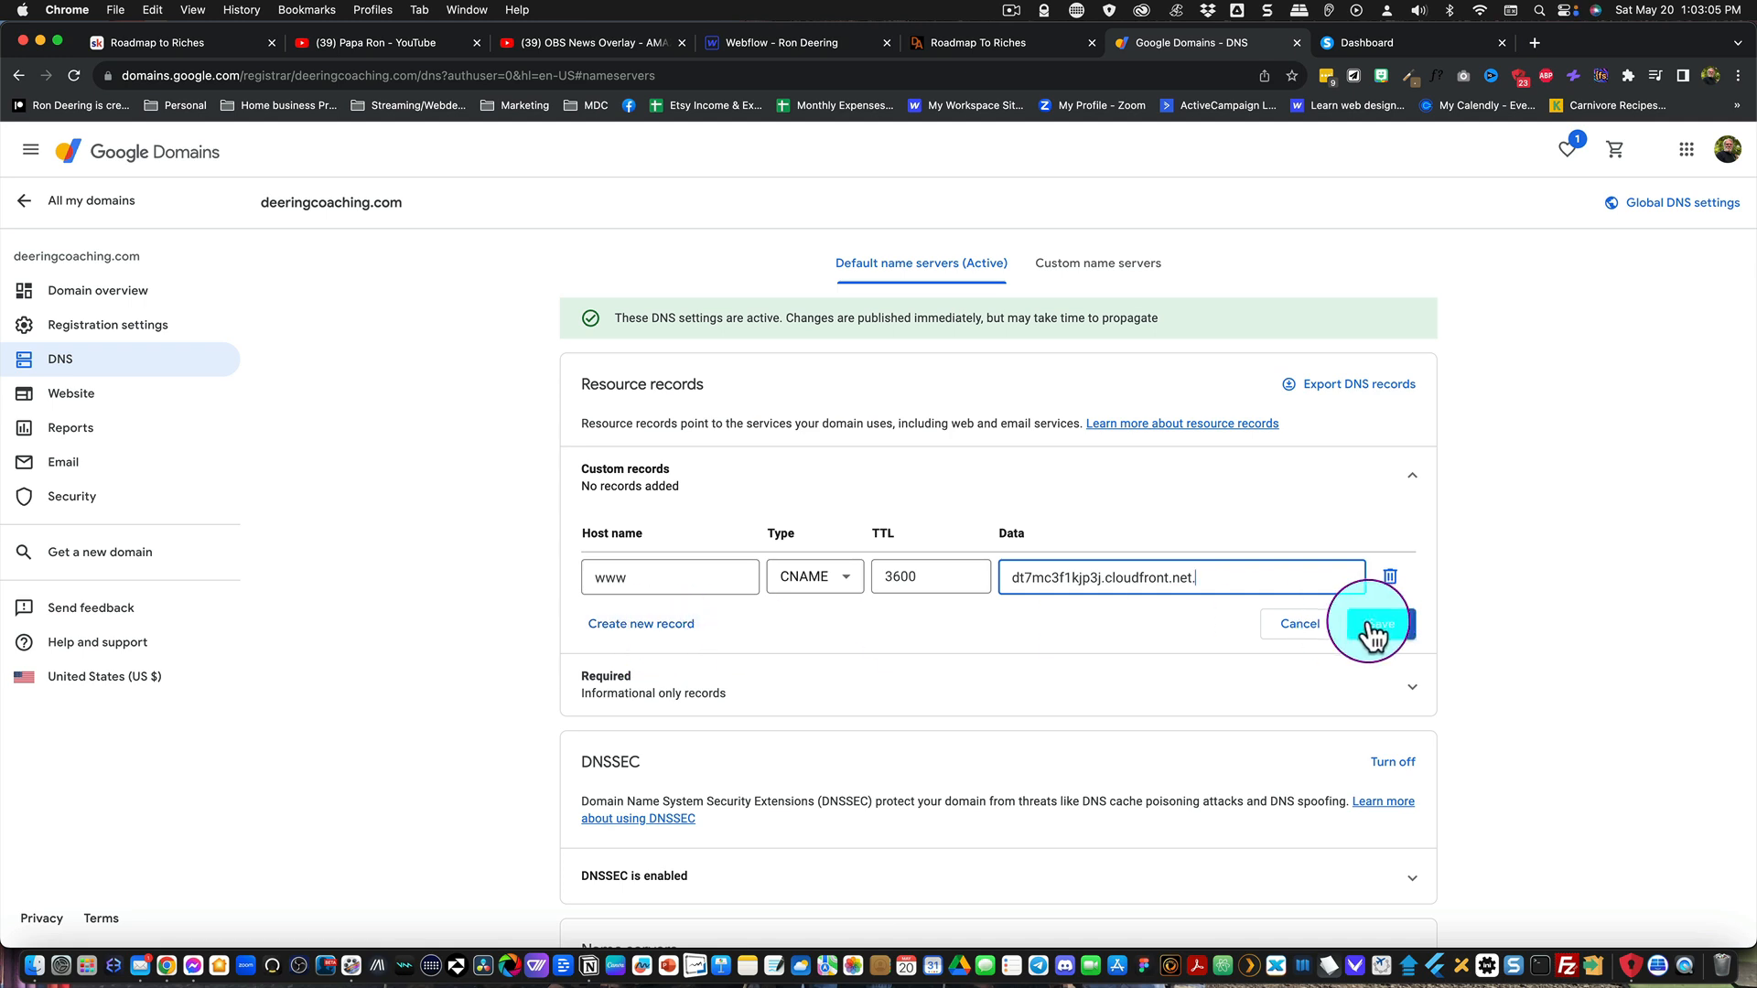
left_click(667, 632)
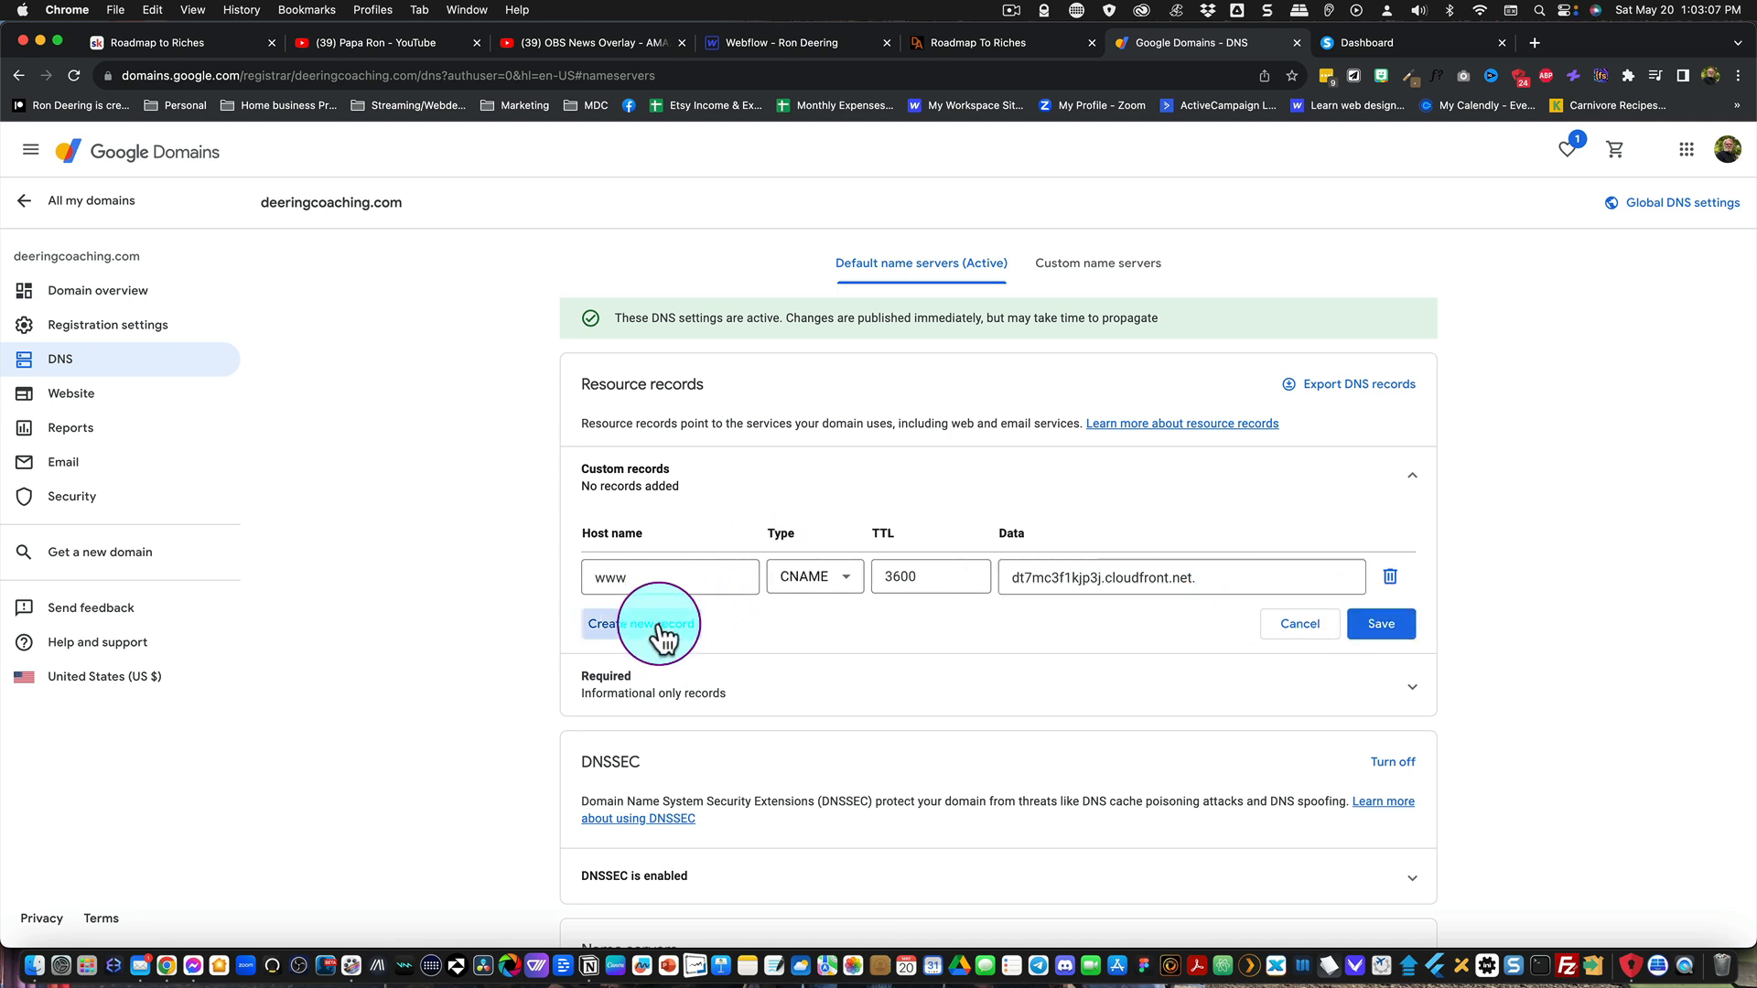
left_click(835, 648)
left_click(802, 788)
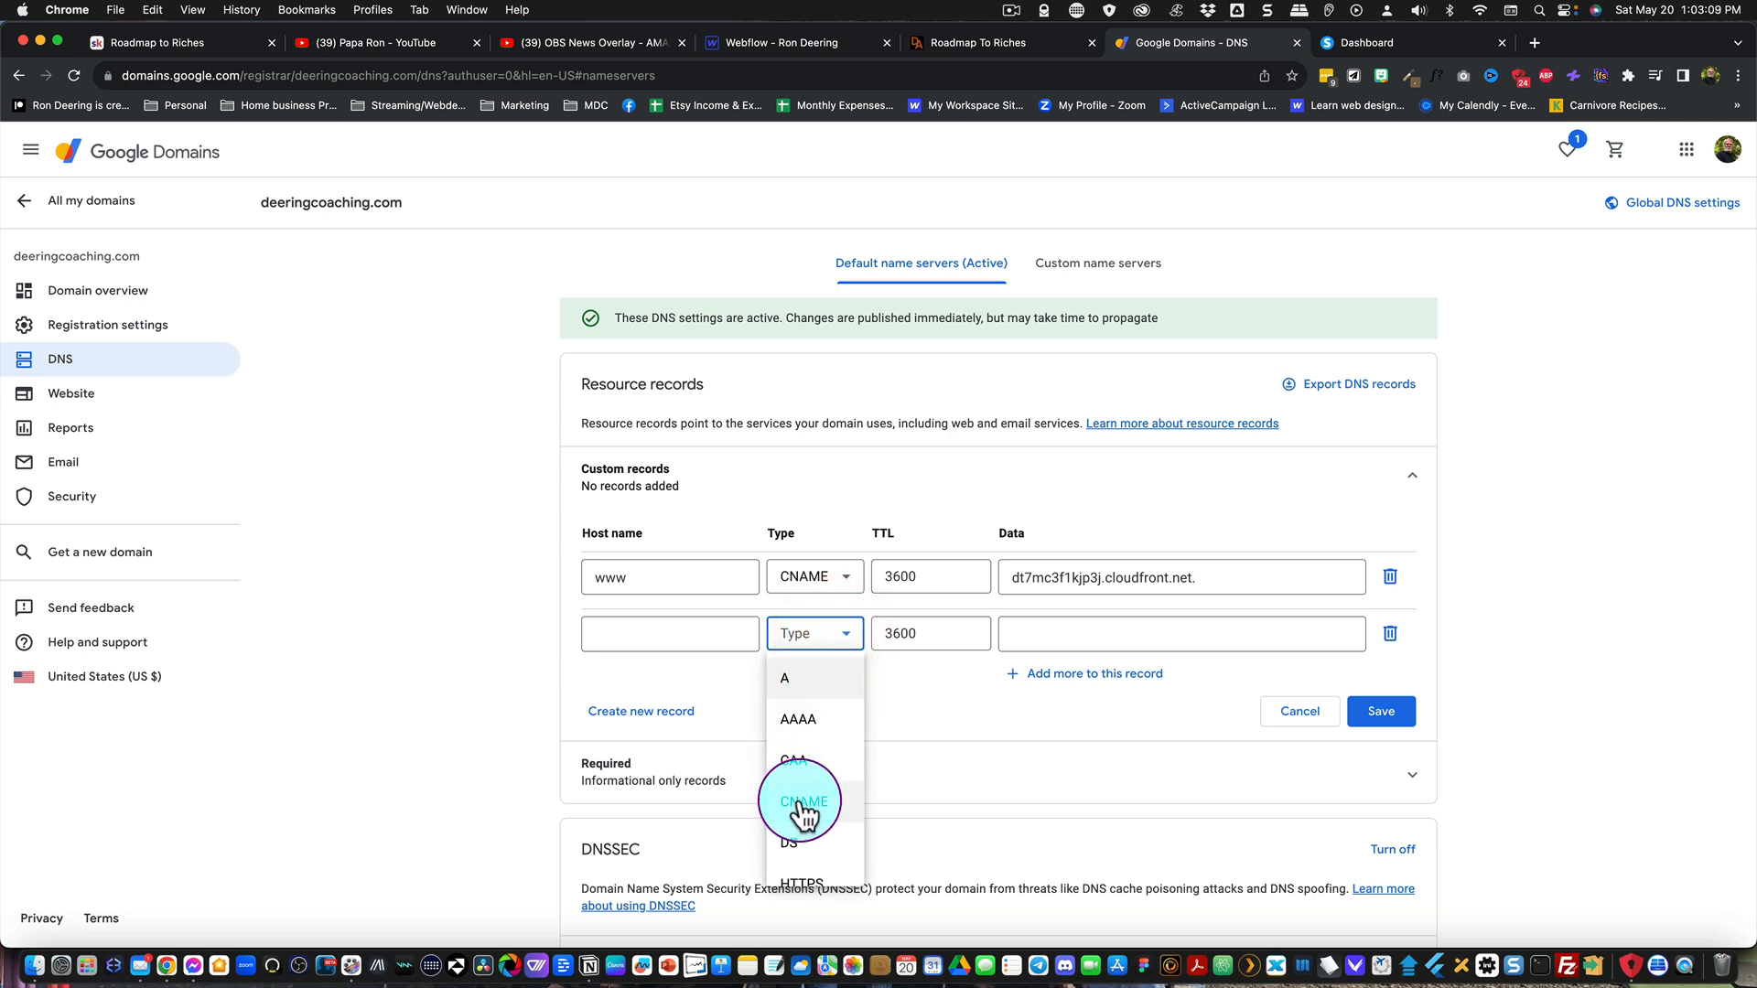
Step: Copy the validation record's host name without the domain part from systeme.io into the second CNAME record's host name in Google Domains
left_click(1349, 47)
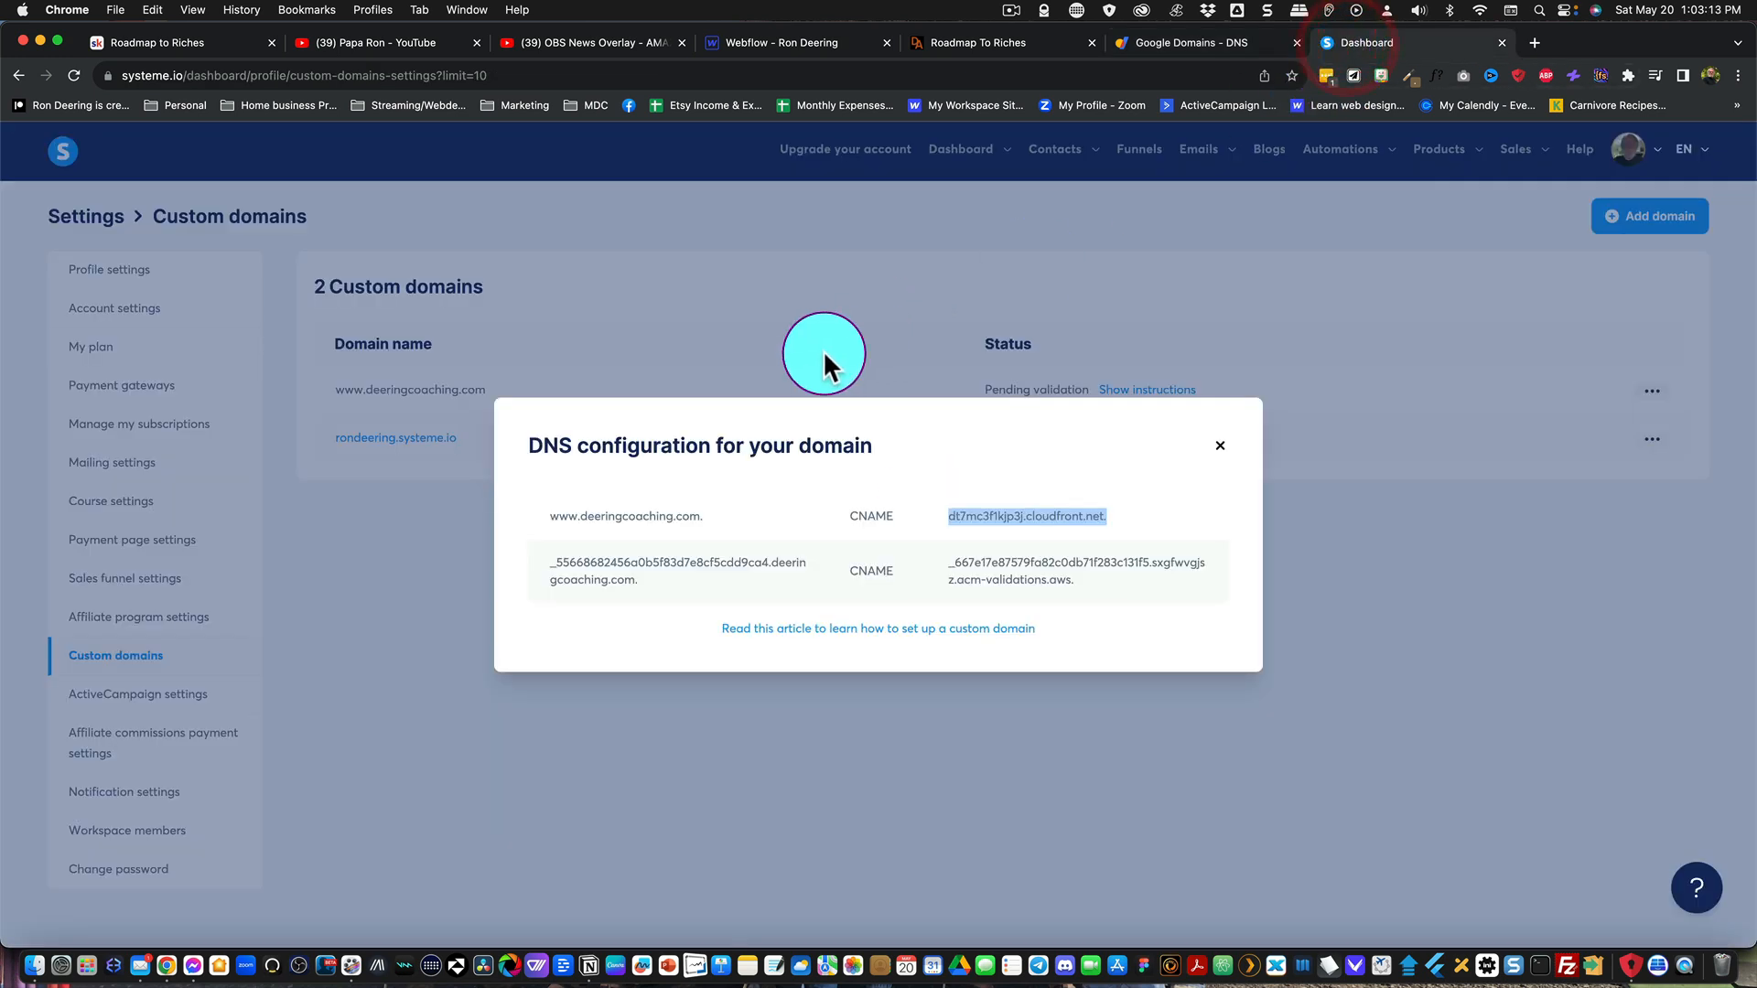
left_click_drag(542, 562, 773, 567)
key("super+c")
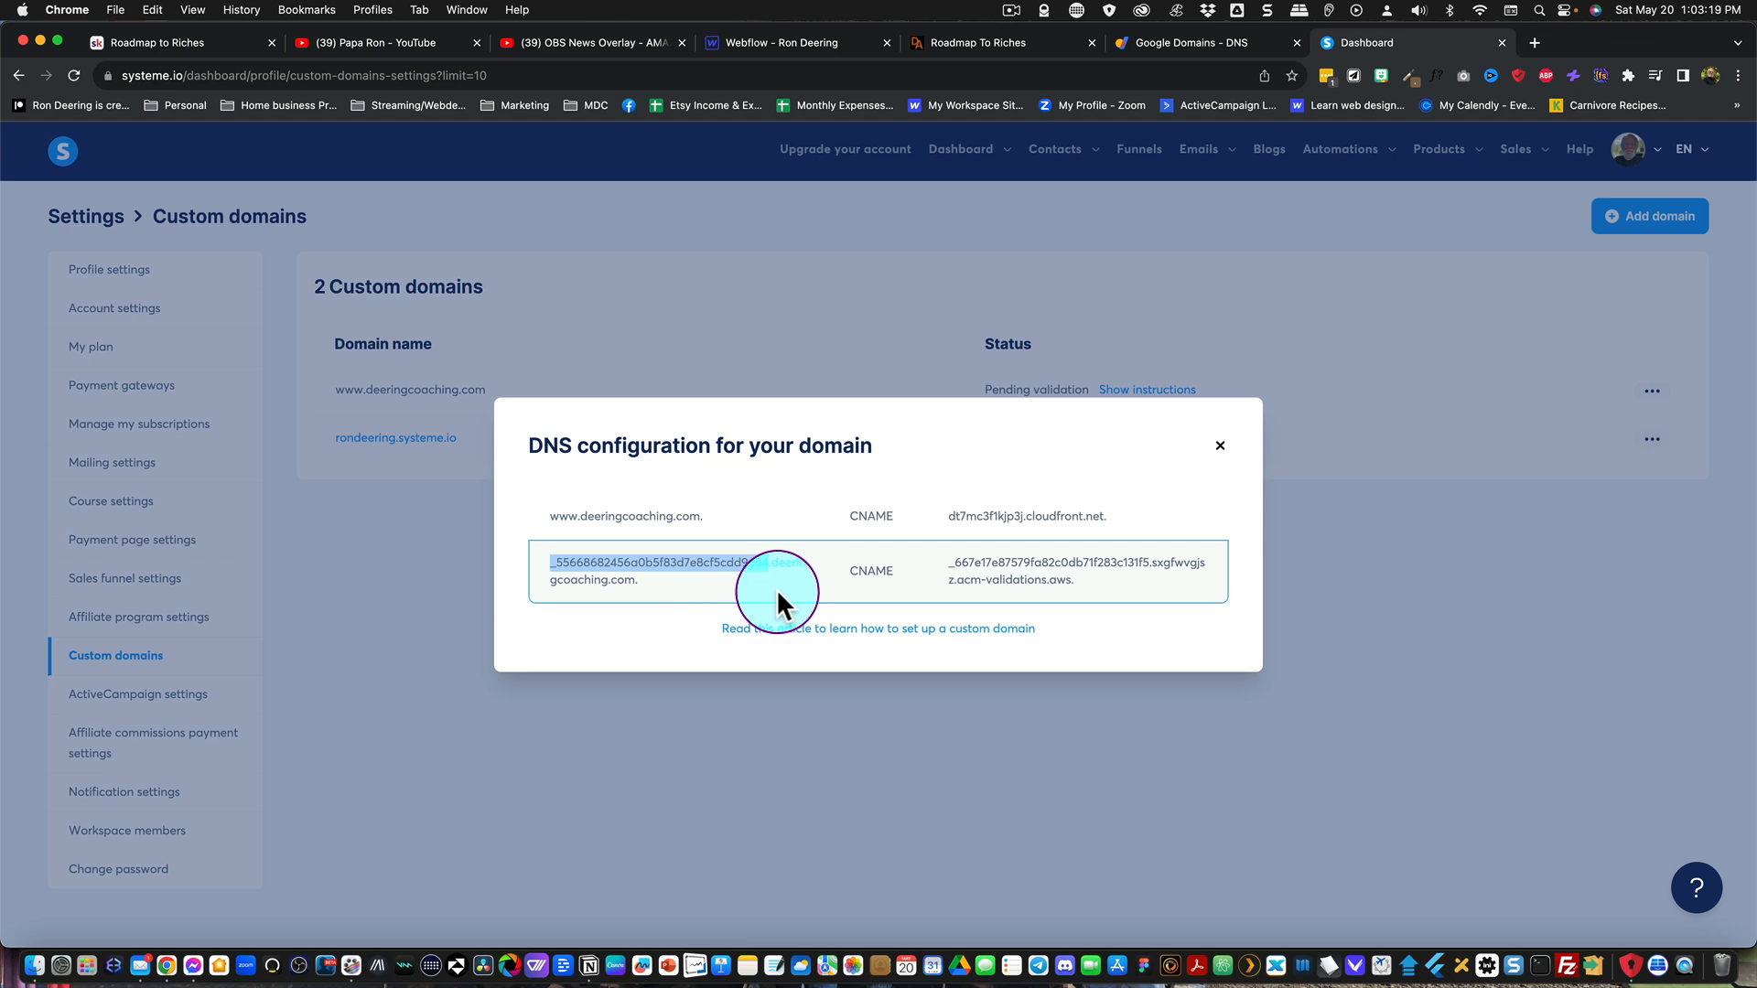
left_click(1144, 48)
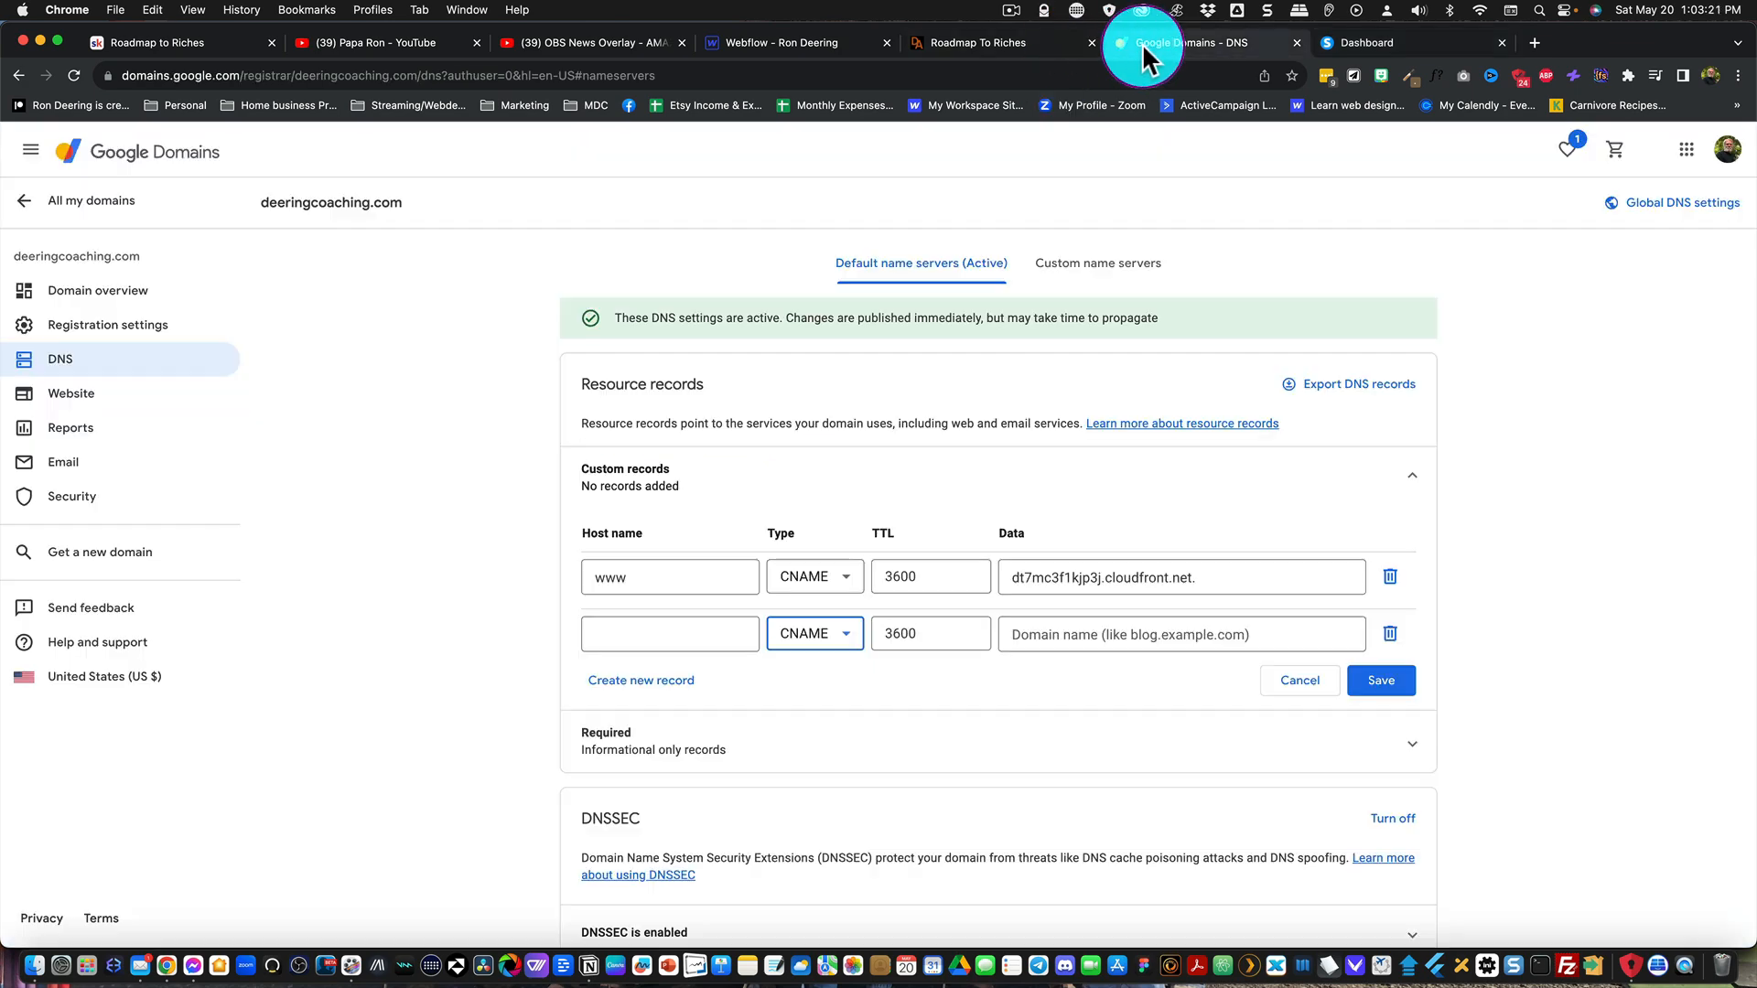
left_click(598, 636)
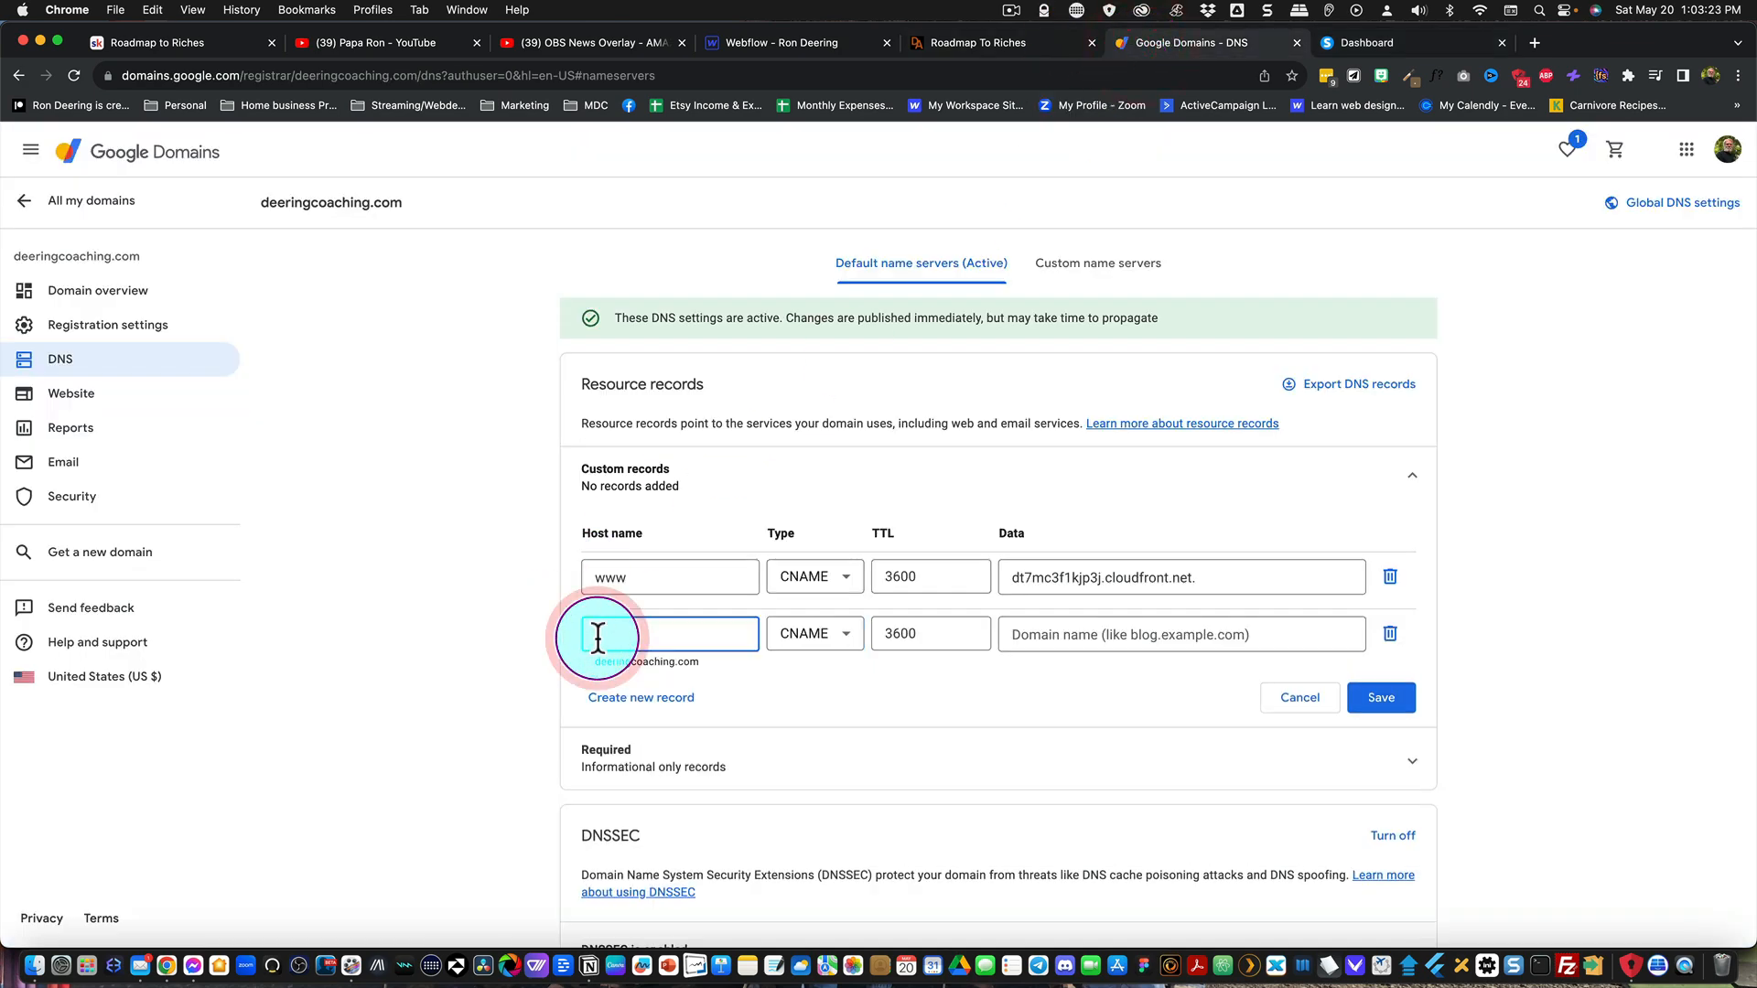
key("super+v")
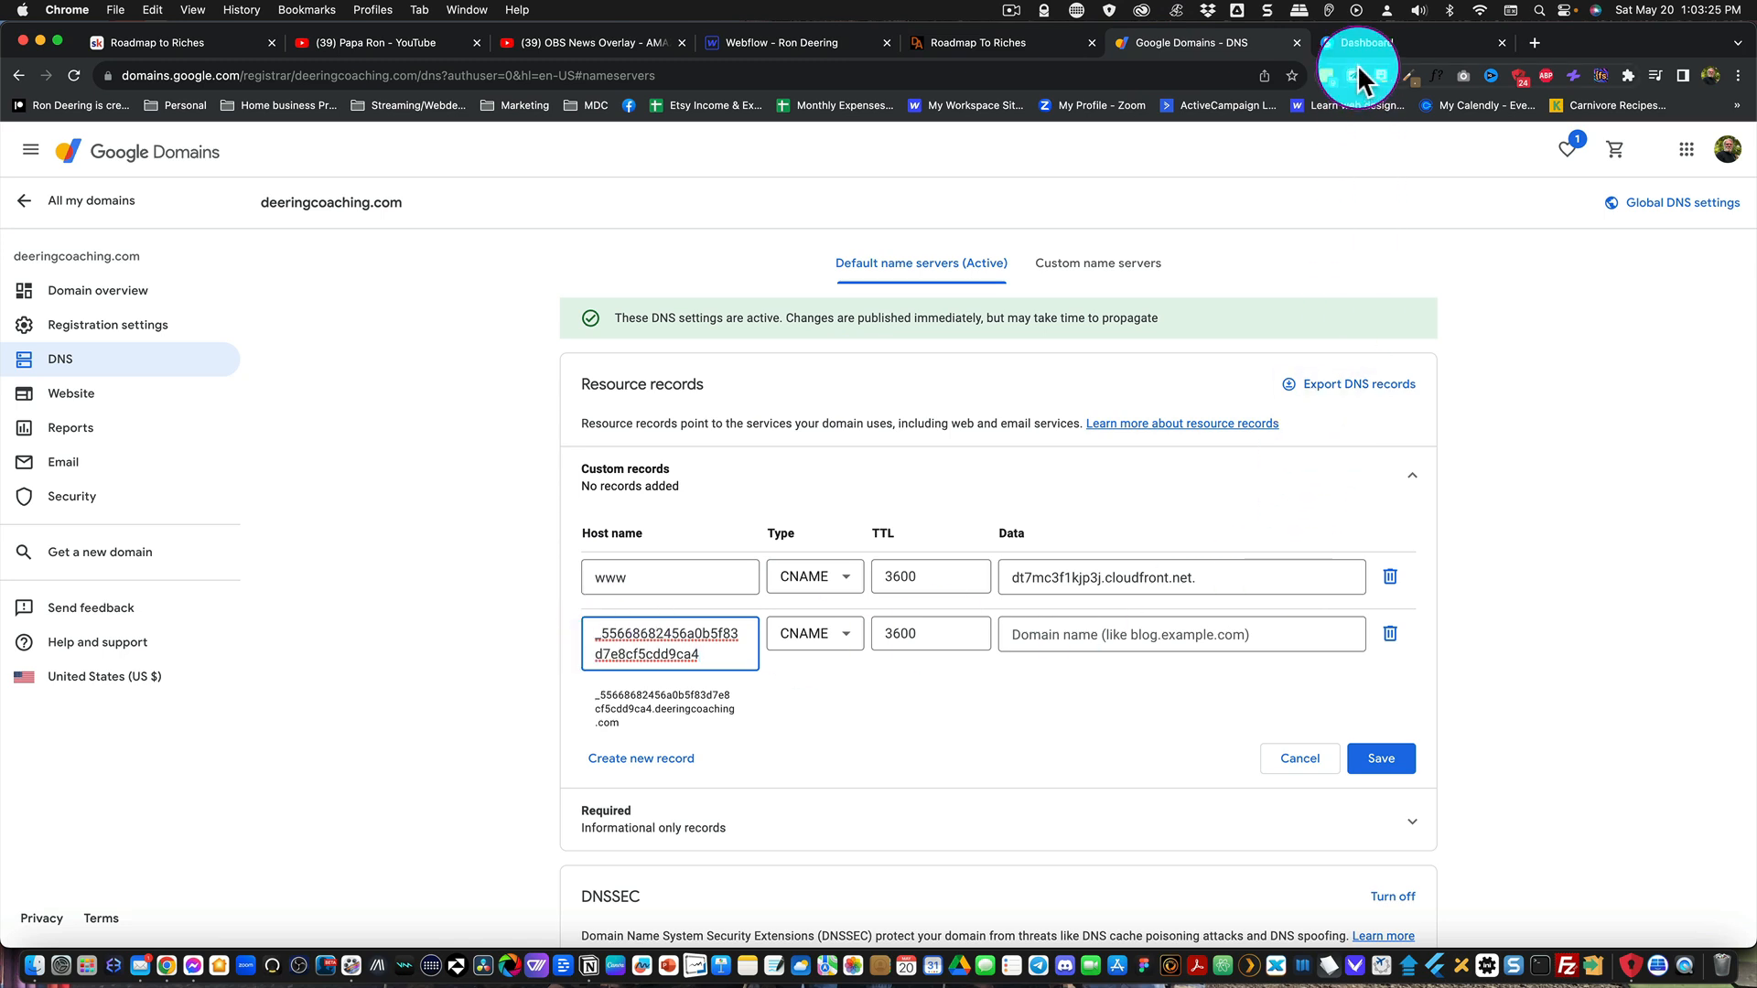
Step: Copy the validation record's full acm-validations.aws. target from systeme.io into the second CNAME record's data in Google Domains
left_click(1347, 40)
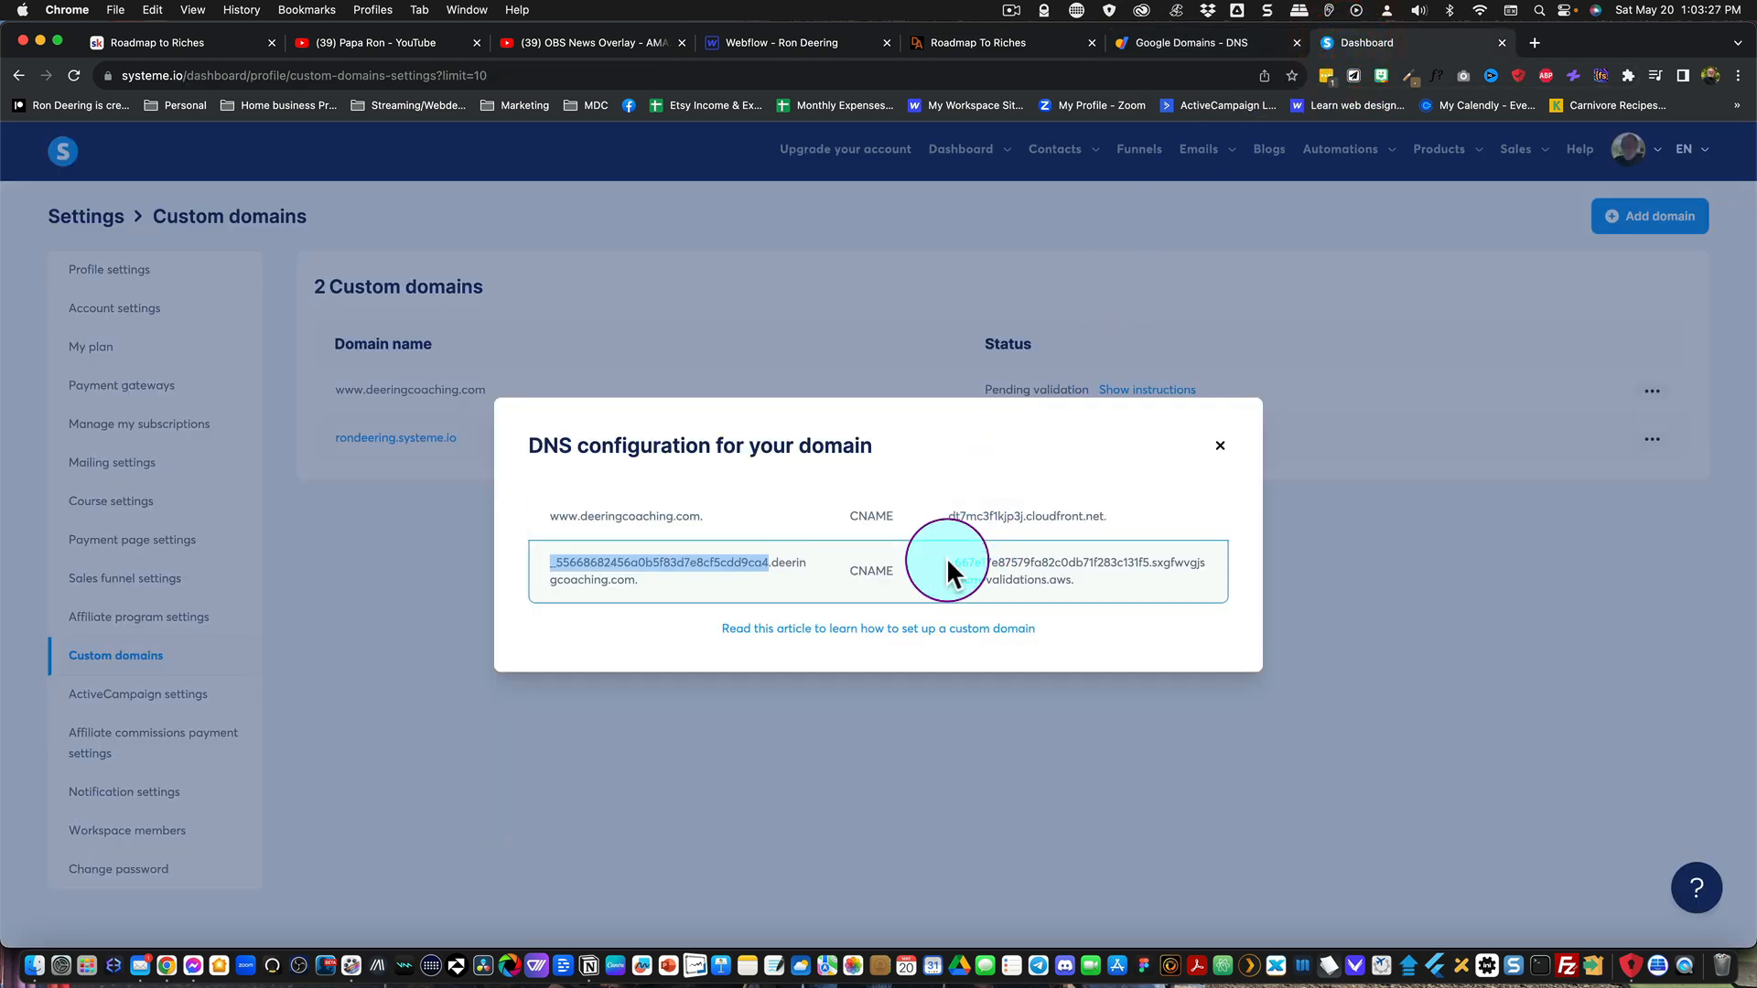
left_click_drag(946, 560, 1059, 575)
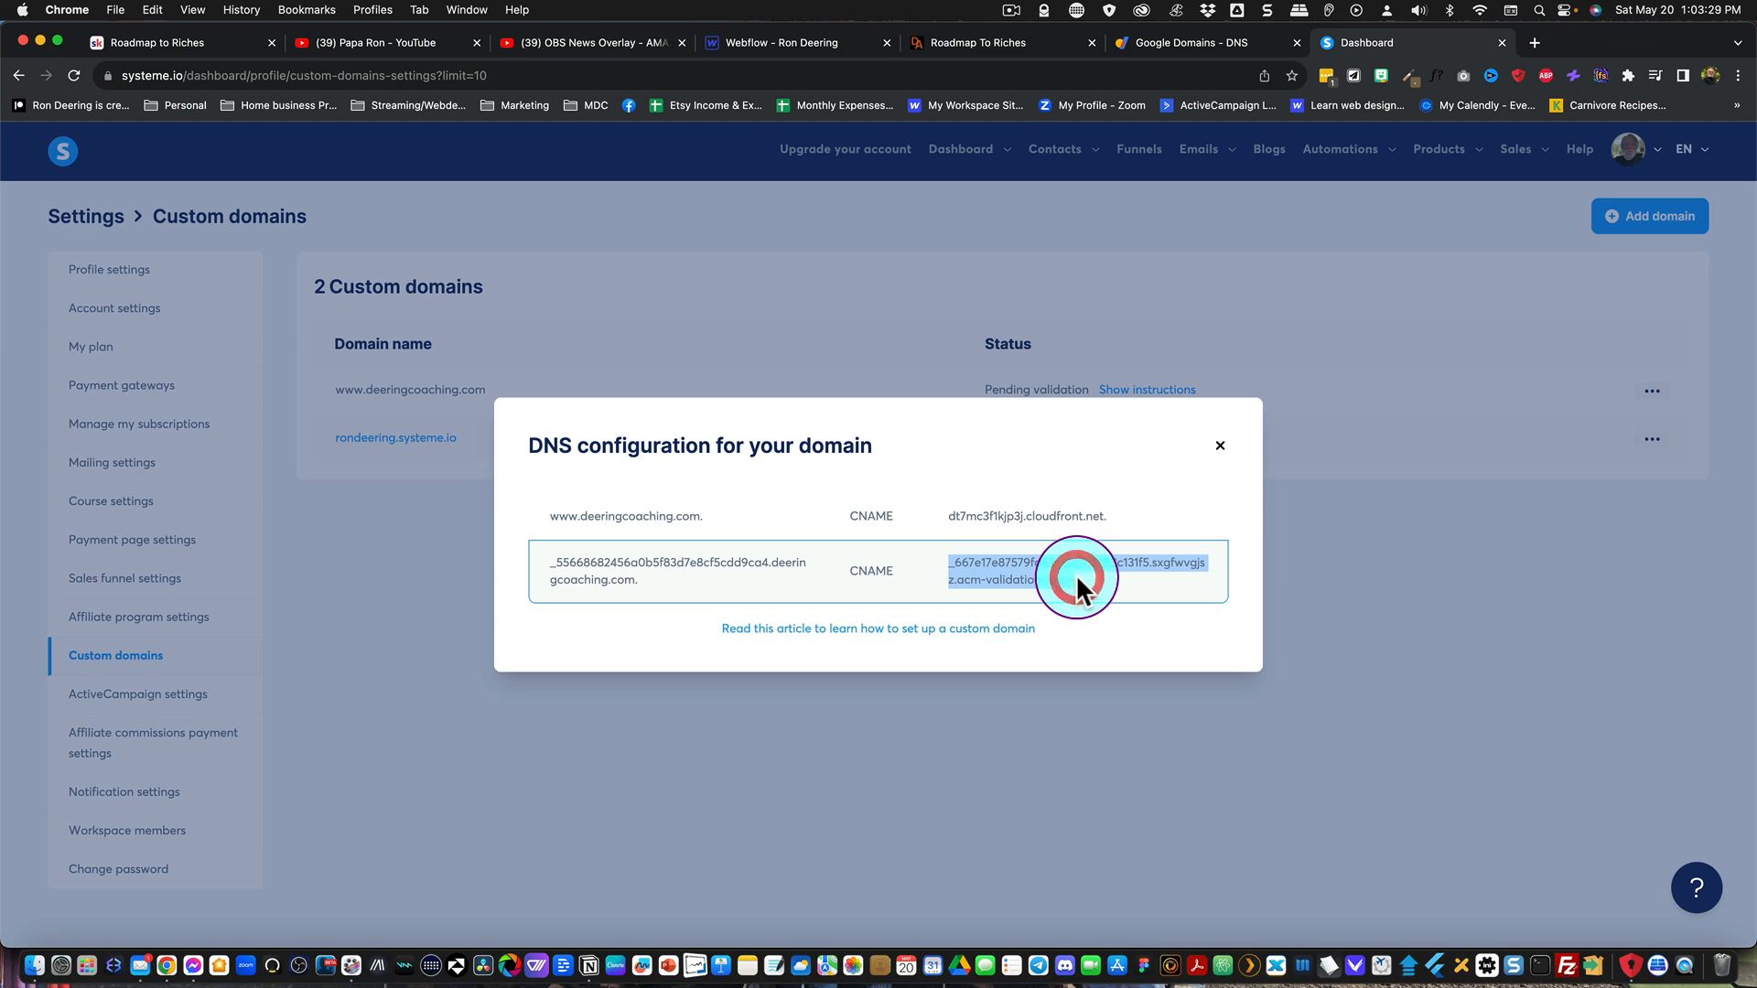
left_click(1149, 40)
left_click(1058, 634)
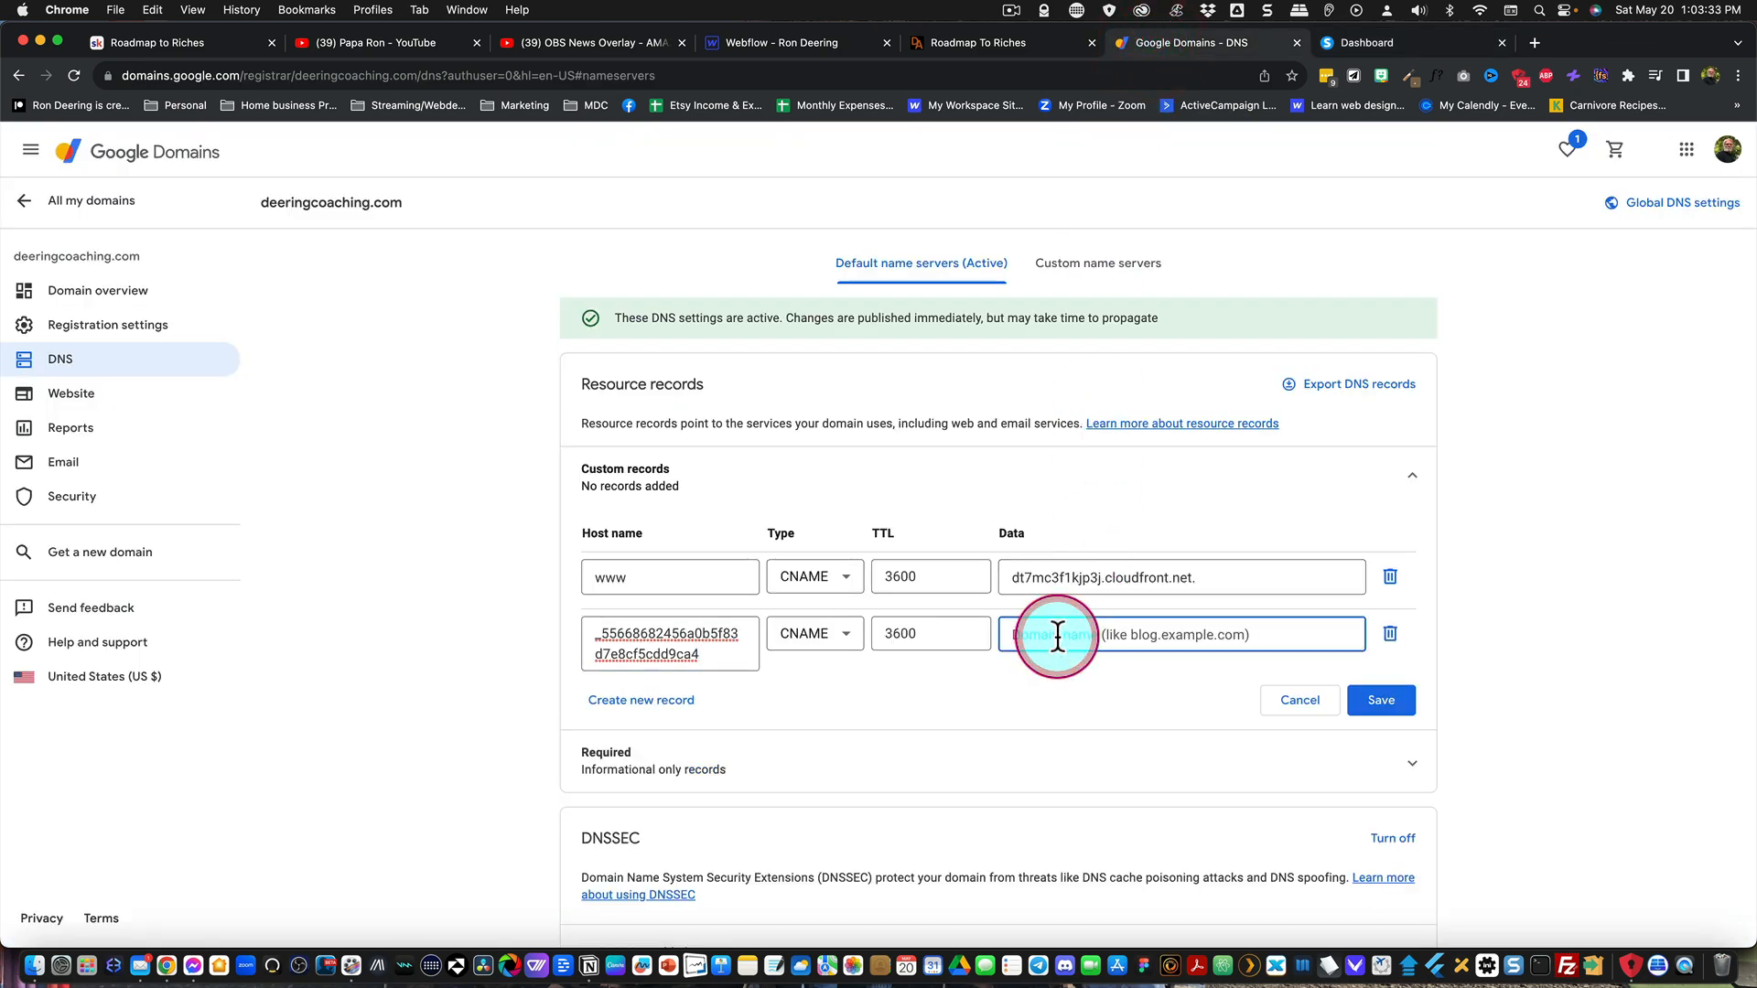
type("_667e17e87579fa82c0db71f283c131f5.sxqfwvgjsz.acm-validations.aws.")
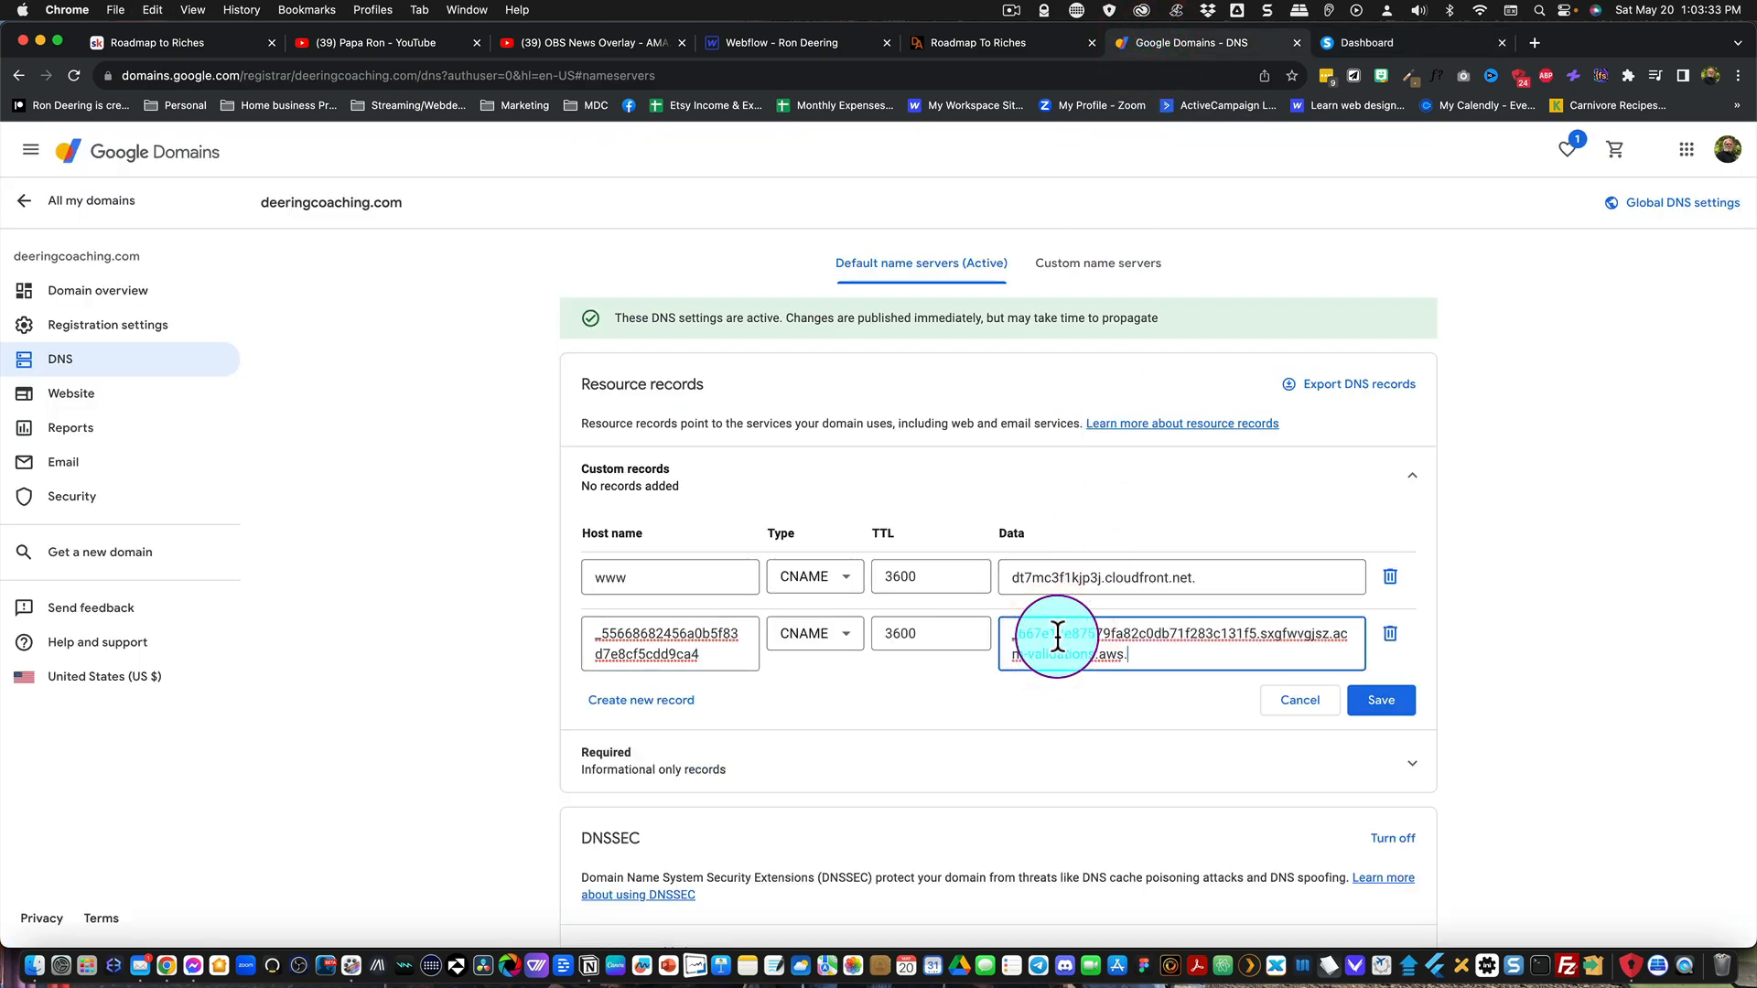
Step: Save the two custom CNAME records in Google Domains and reload the custom domains list in systeme.io
left_click(1377, 703)
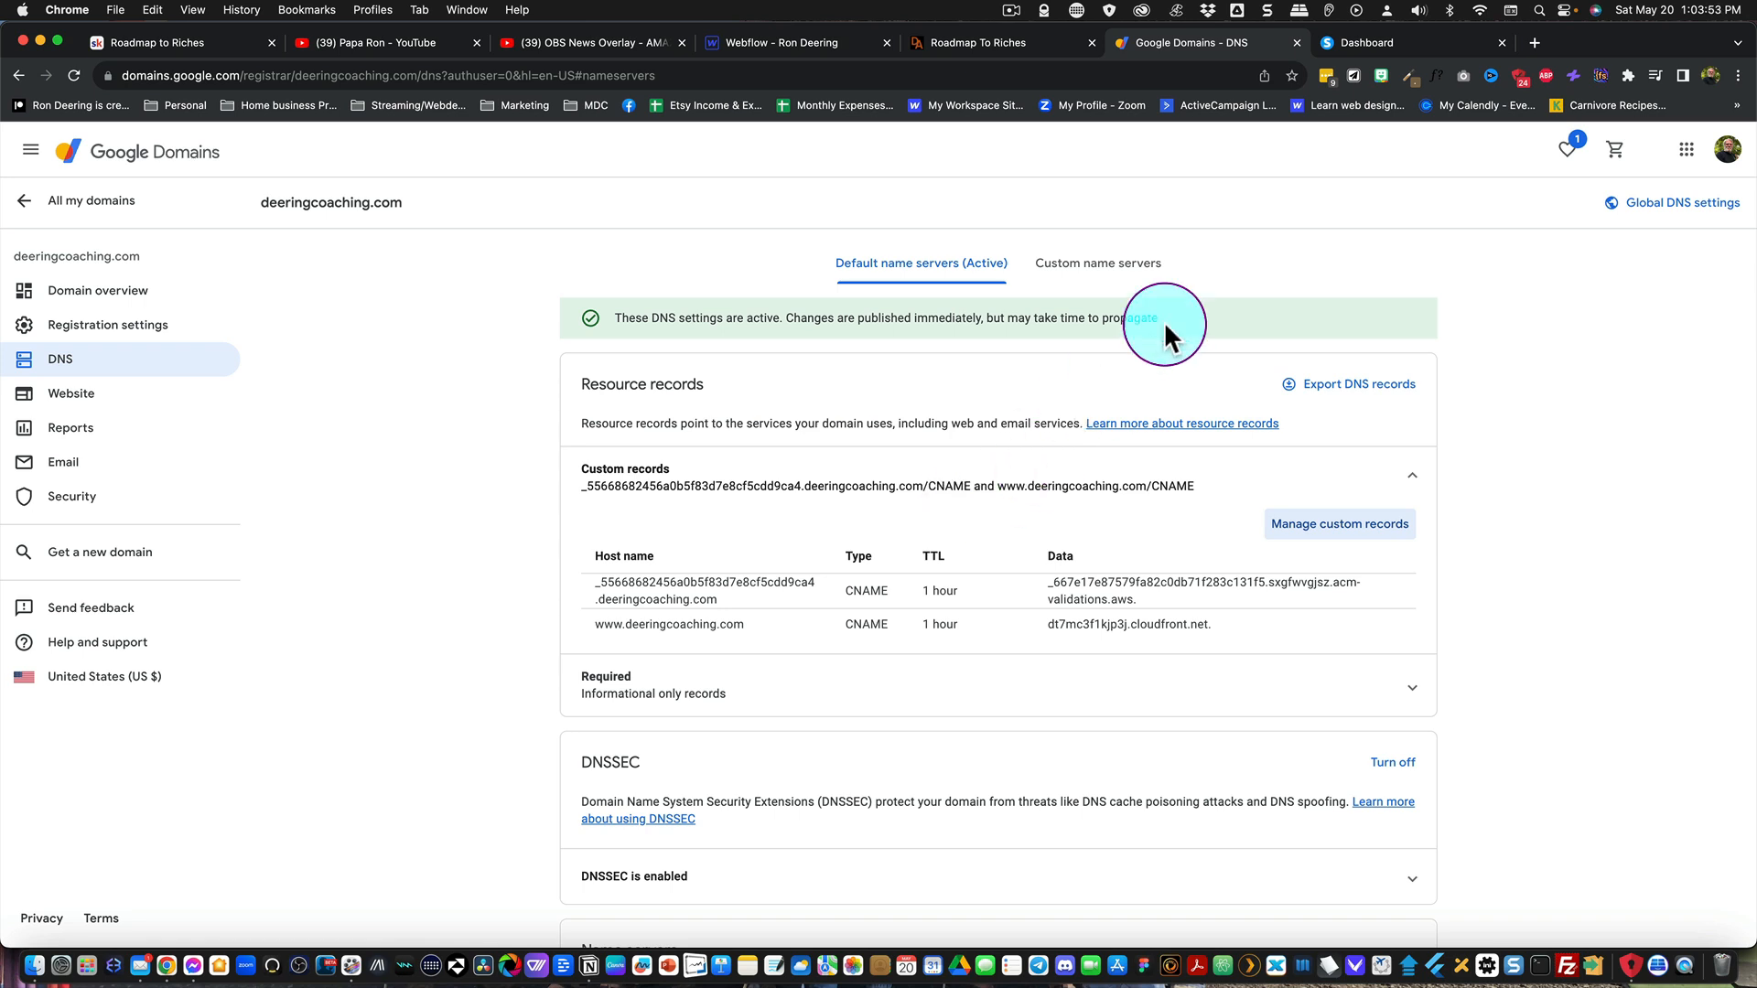
left_click(1358, 39)
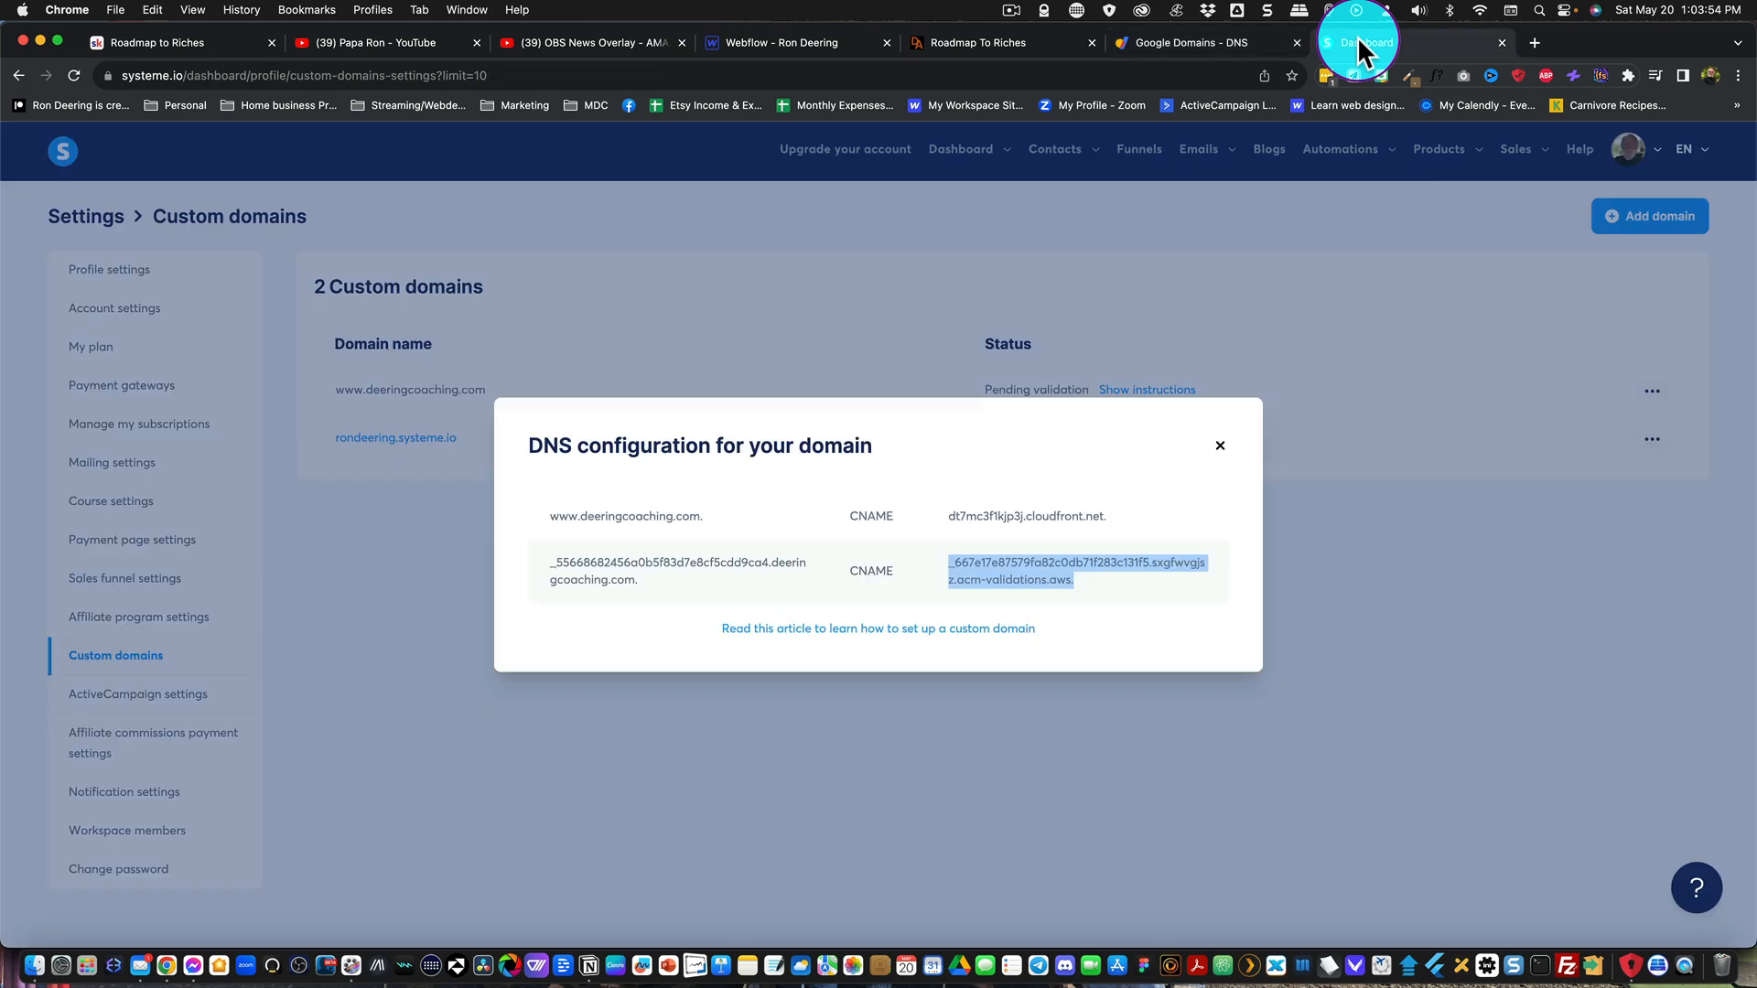
left_click(1220, 446)
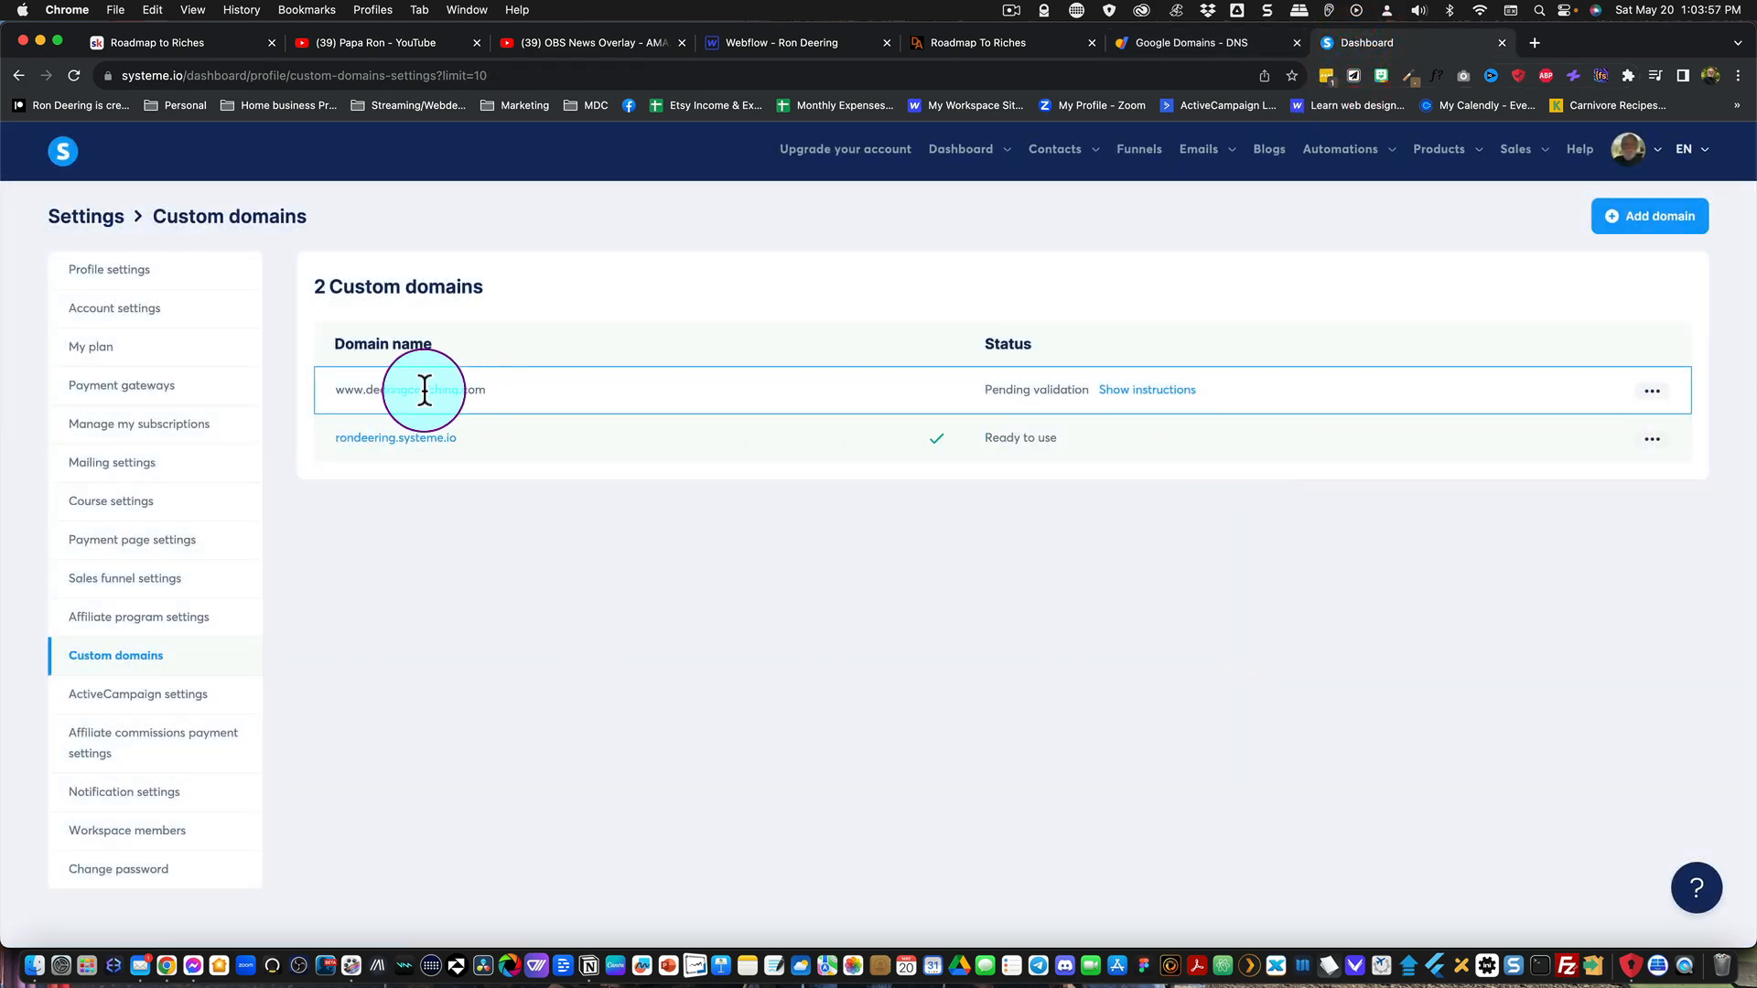
left_click(73, 76)
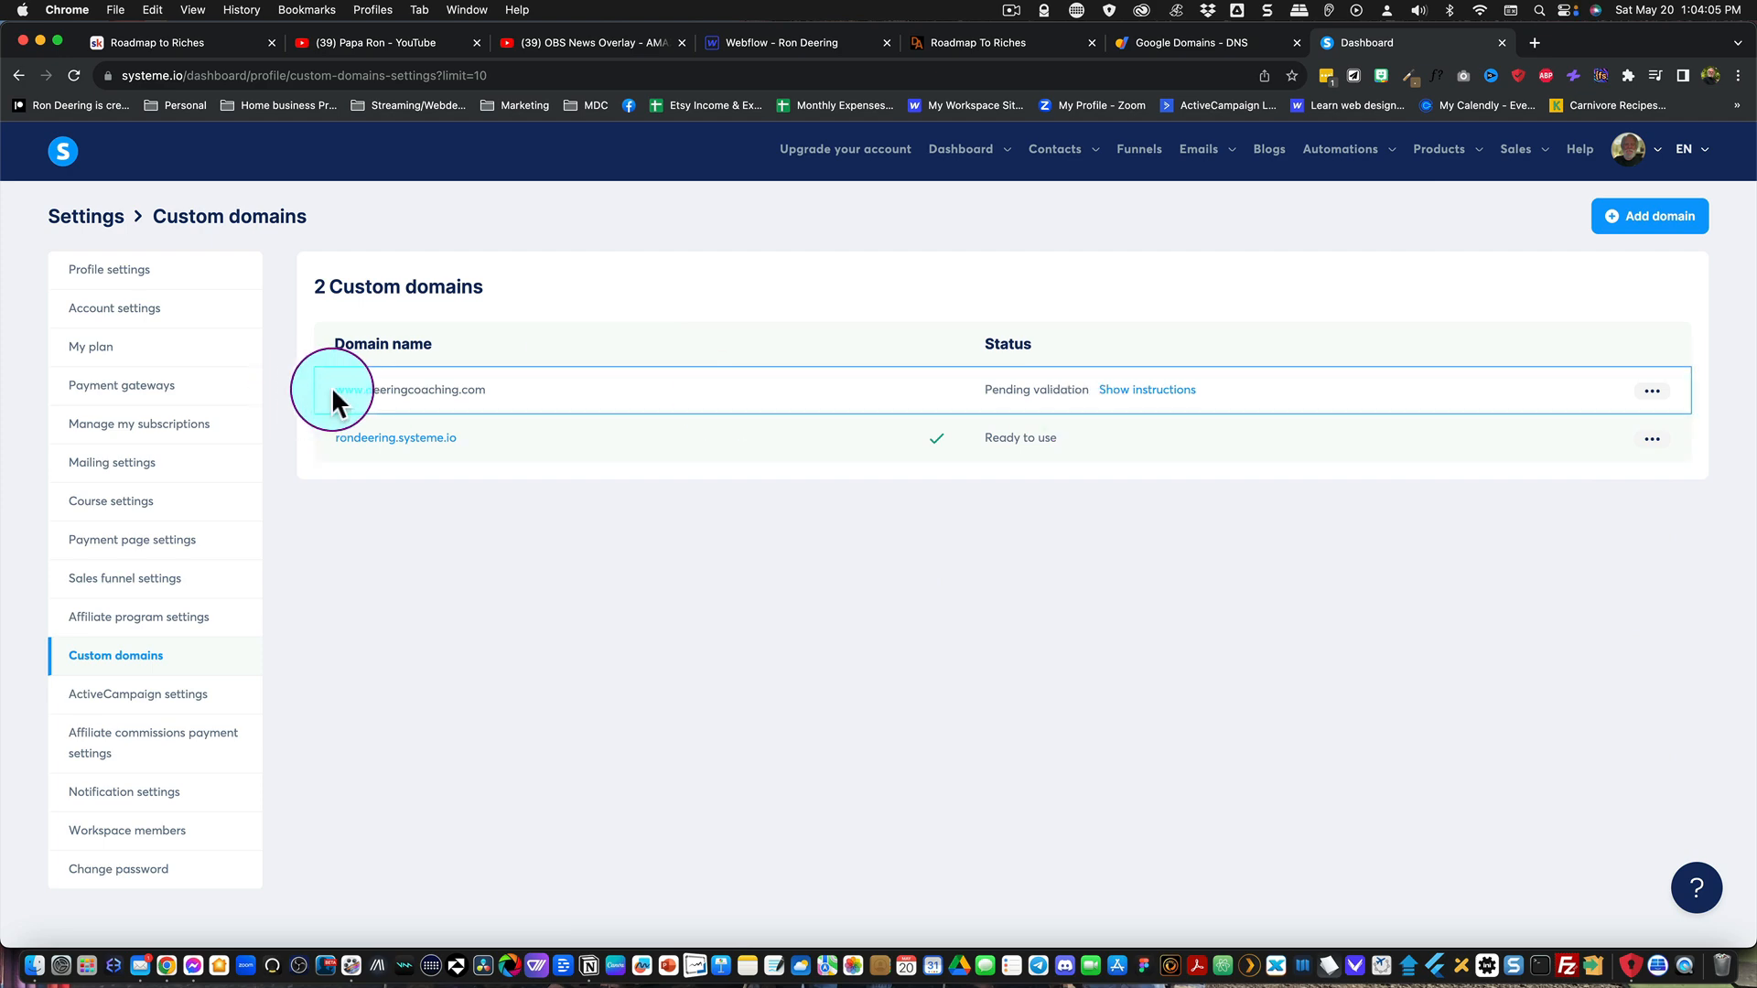
Step: Look through the DNS page's advanced settings and custom name servers in Google Domains for forwarding options
left_click(1184, 40)
scroll(833, 522, "down", 3)
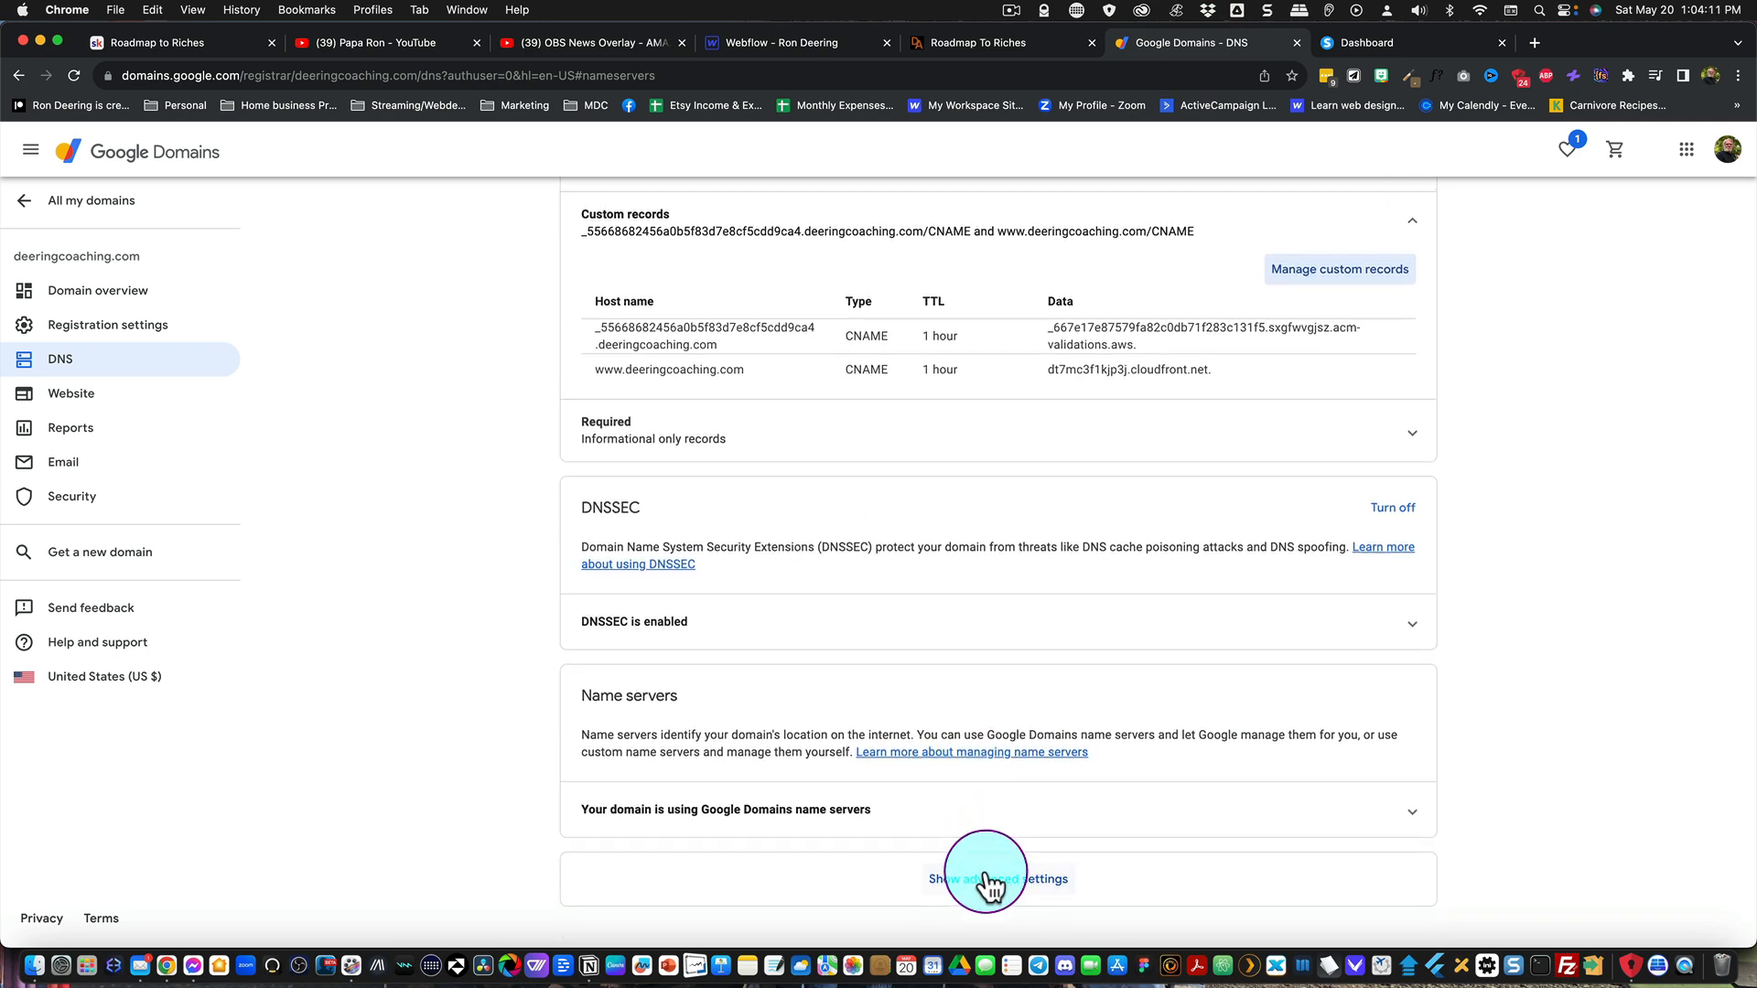
left_click(986, 881)
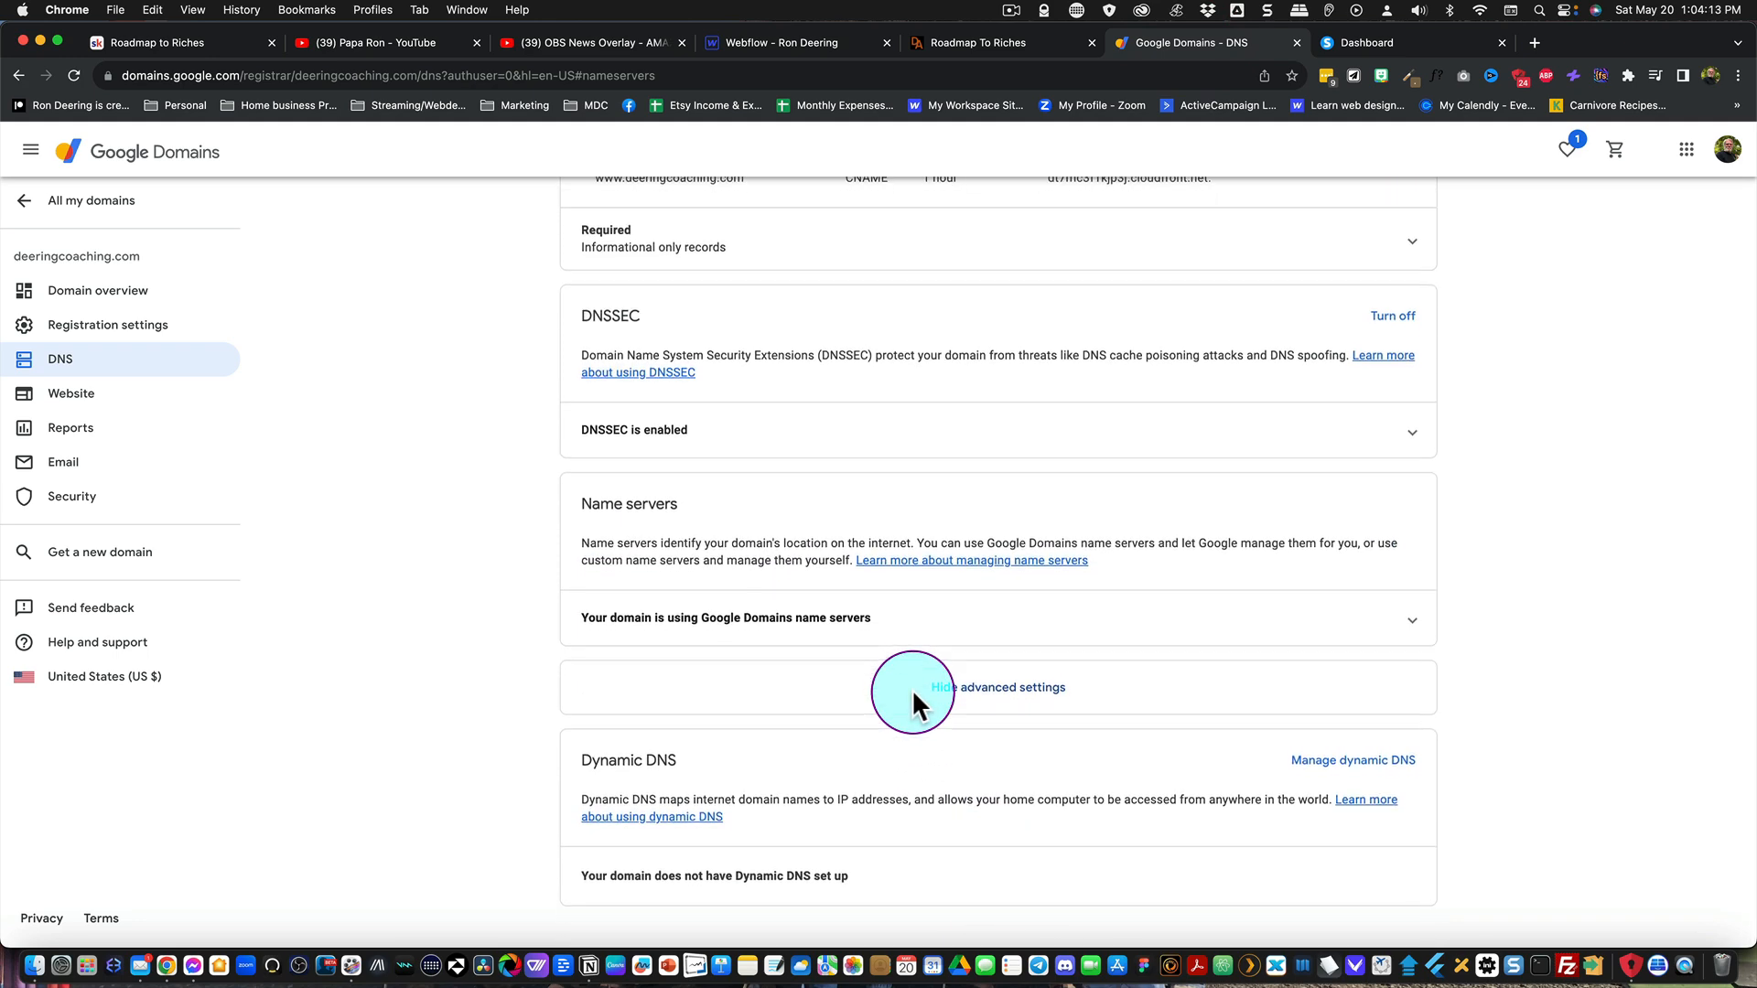
scroll(912, 689, "up", 3)
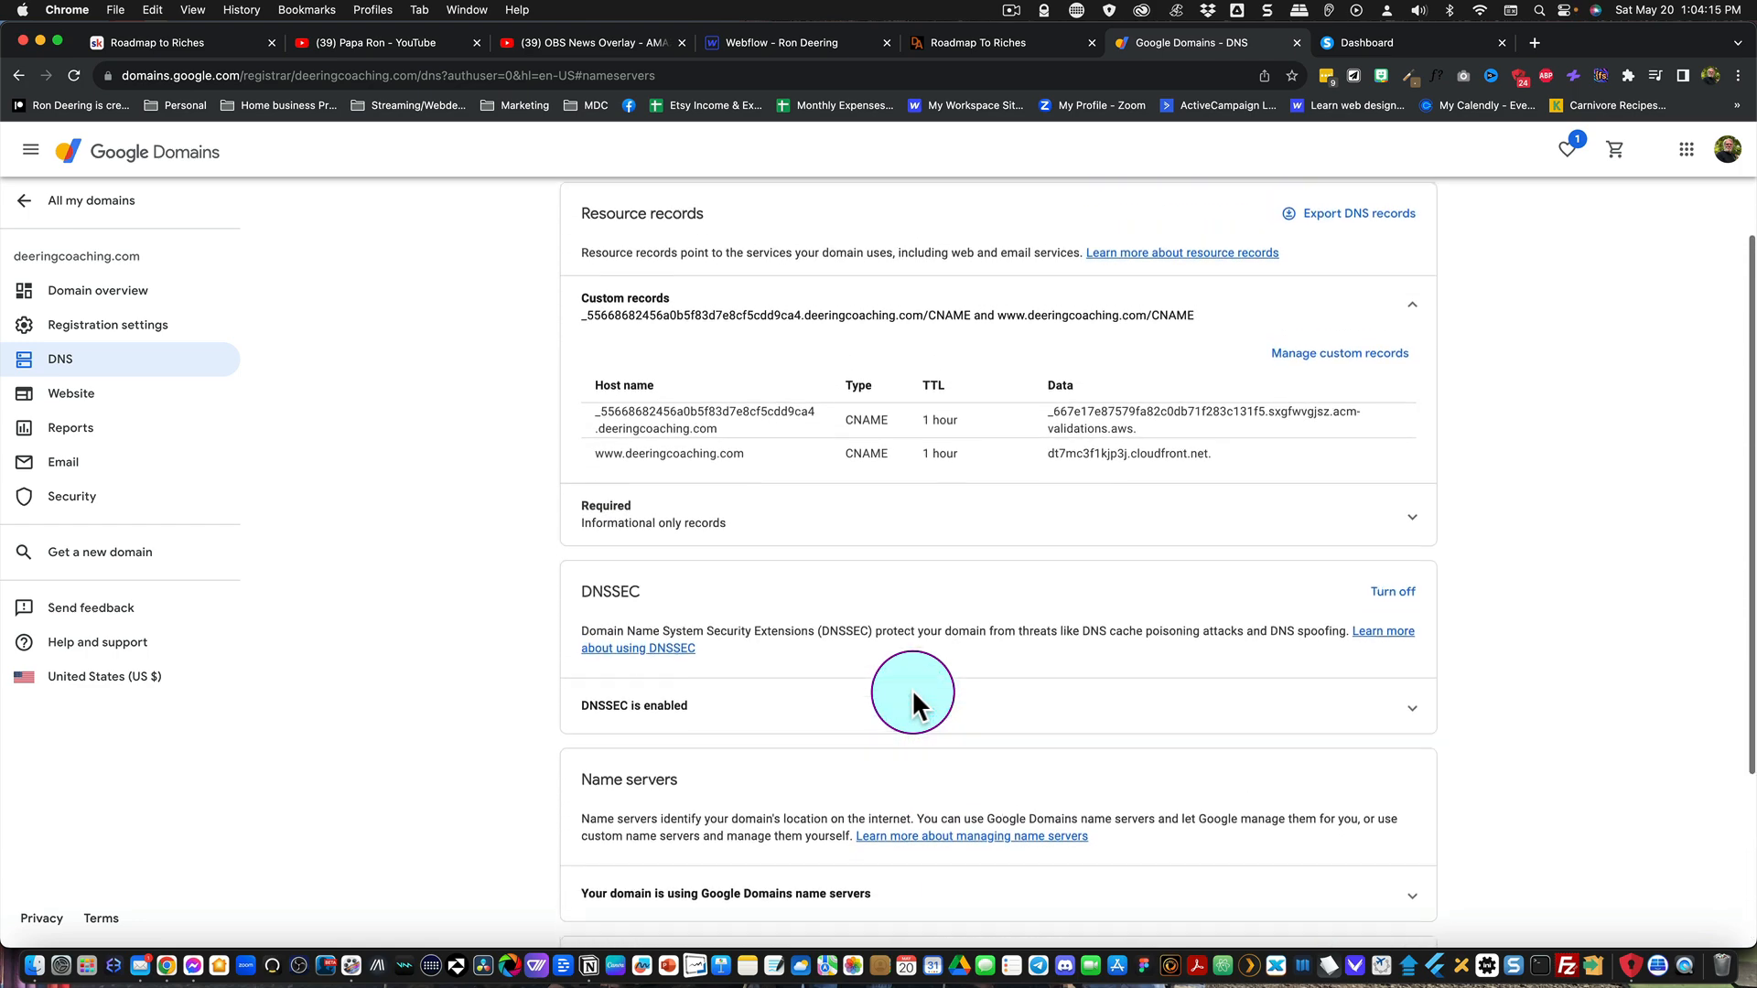
scroll(911, 689, "up", 2)
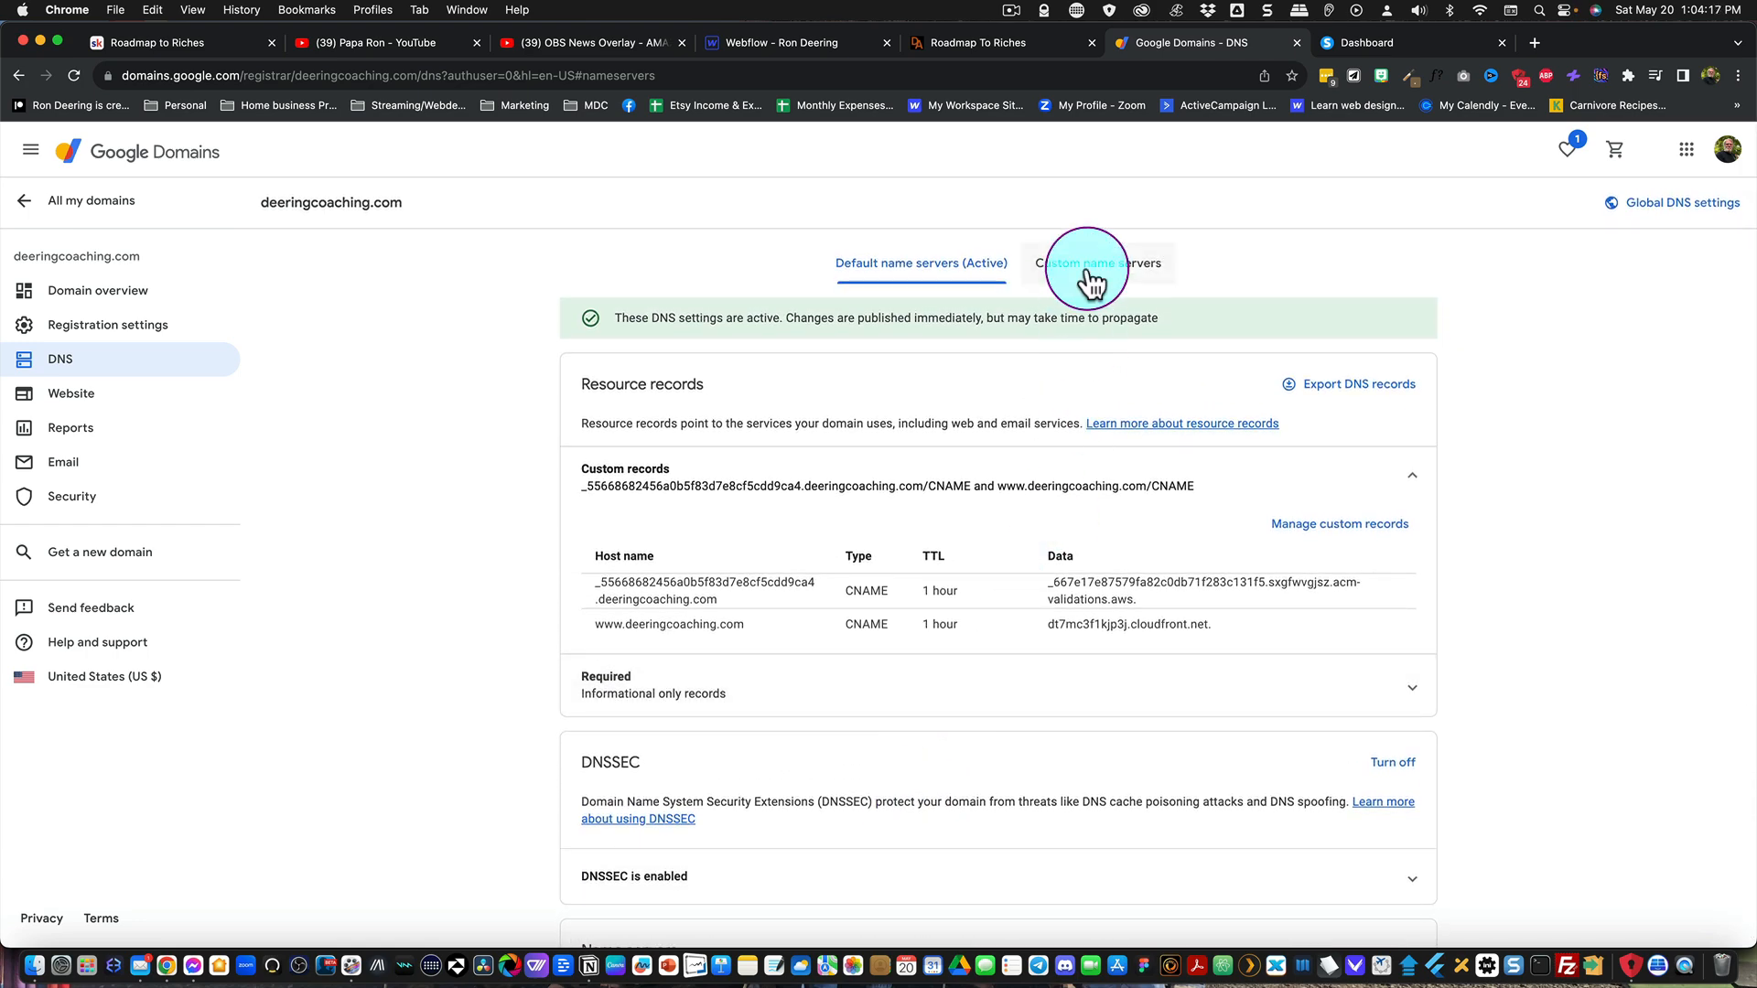
left_click(1092, 275)
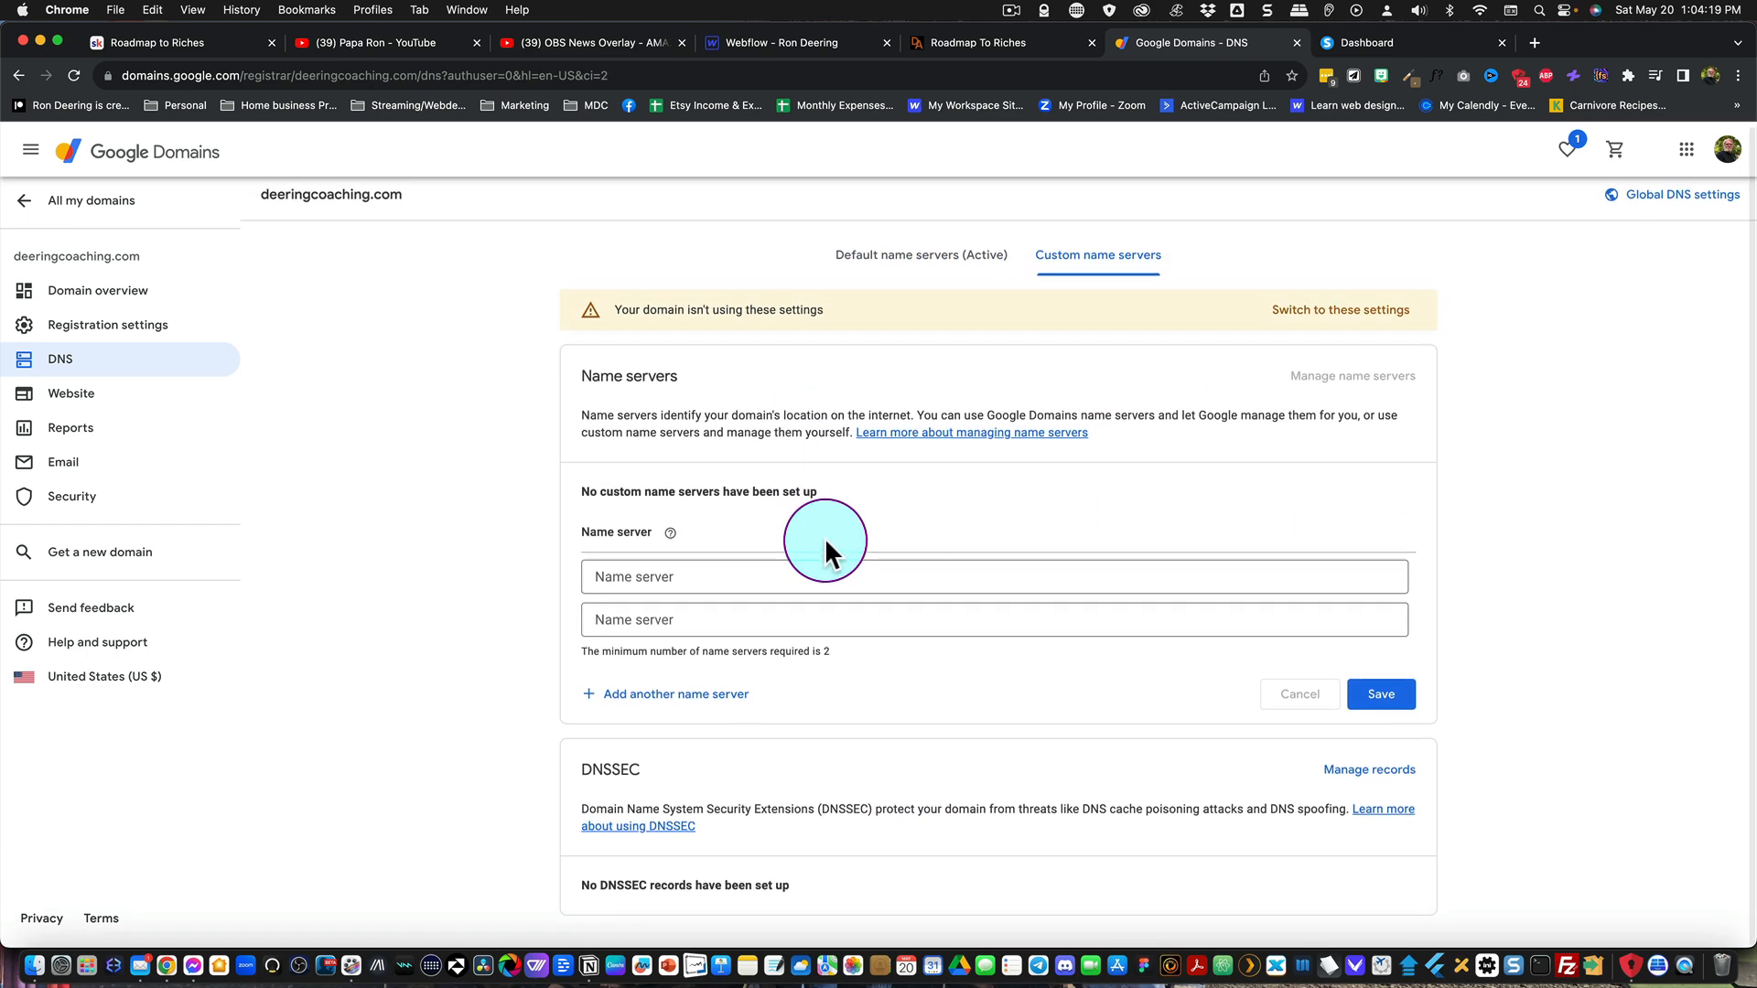
left_click(923, 263)
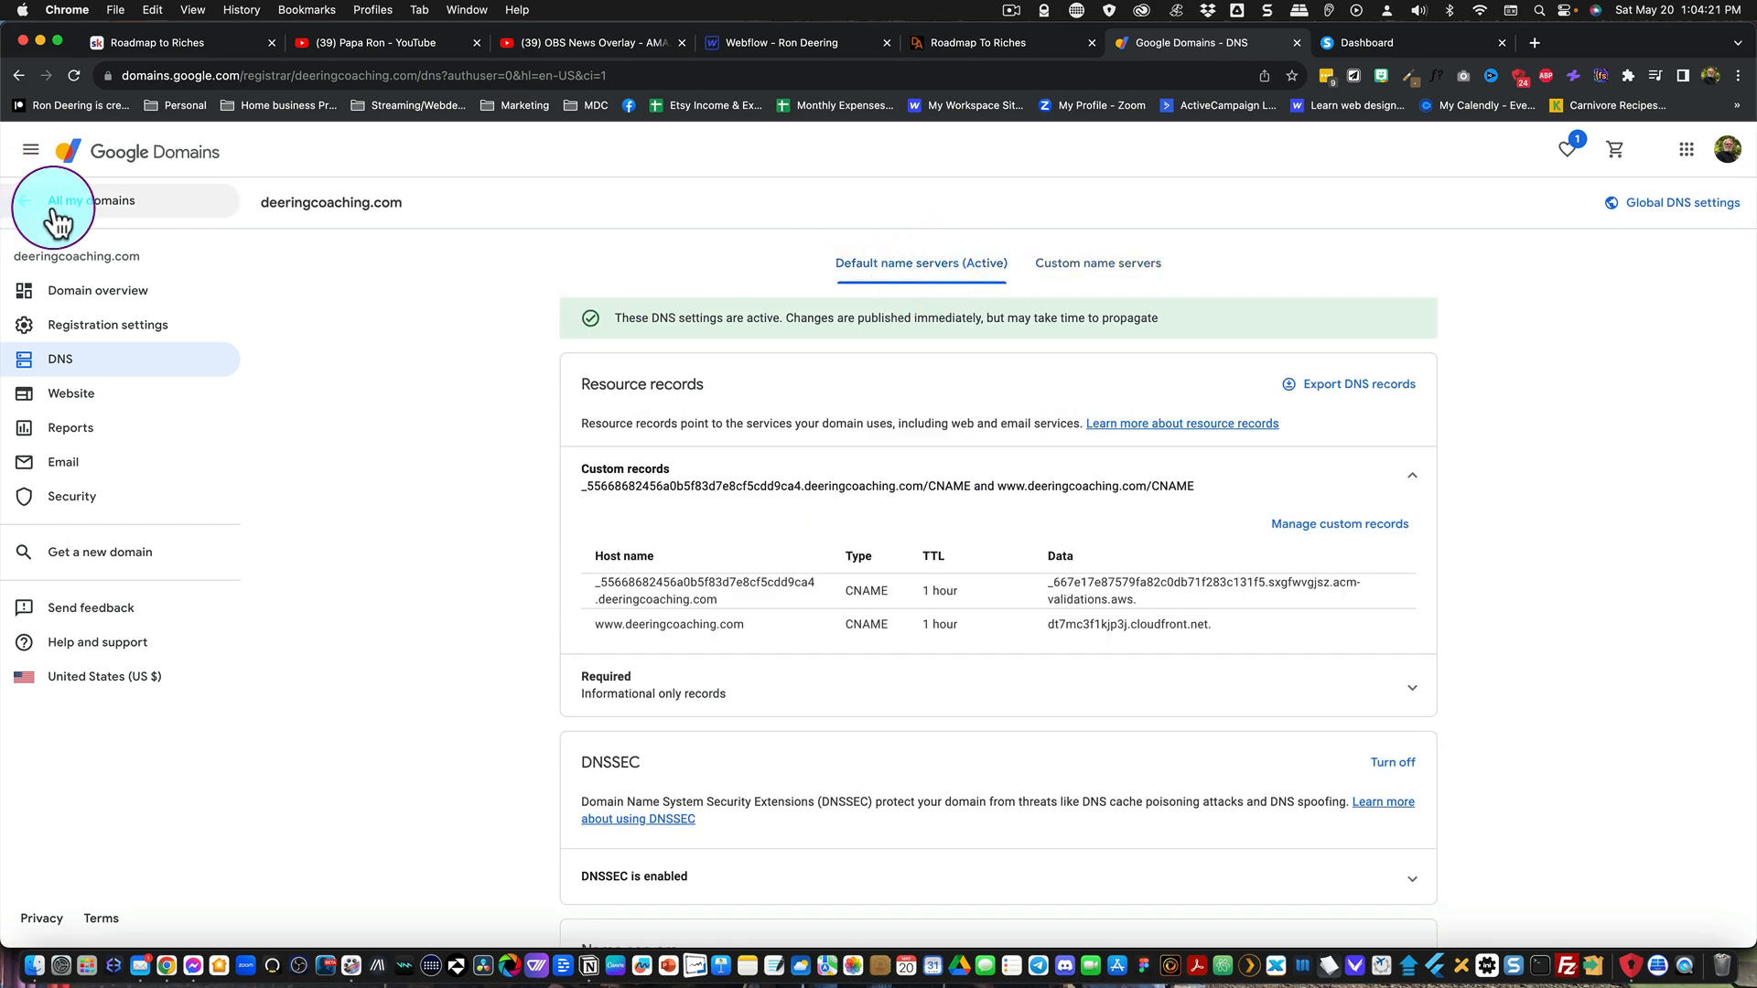
Step: Reopen deeringcoaching.com from the list of domains and examine its overview page for available services and options
left_click(52, 203)
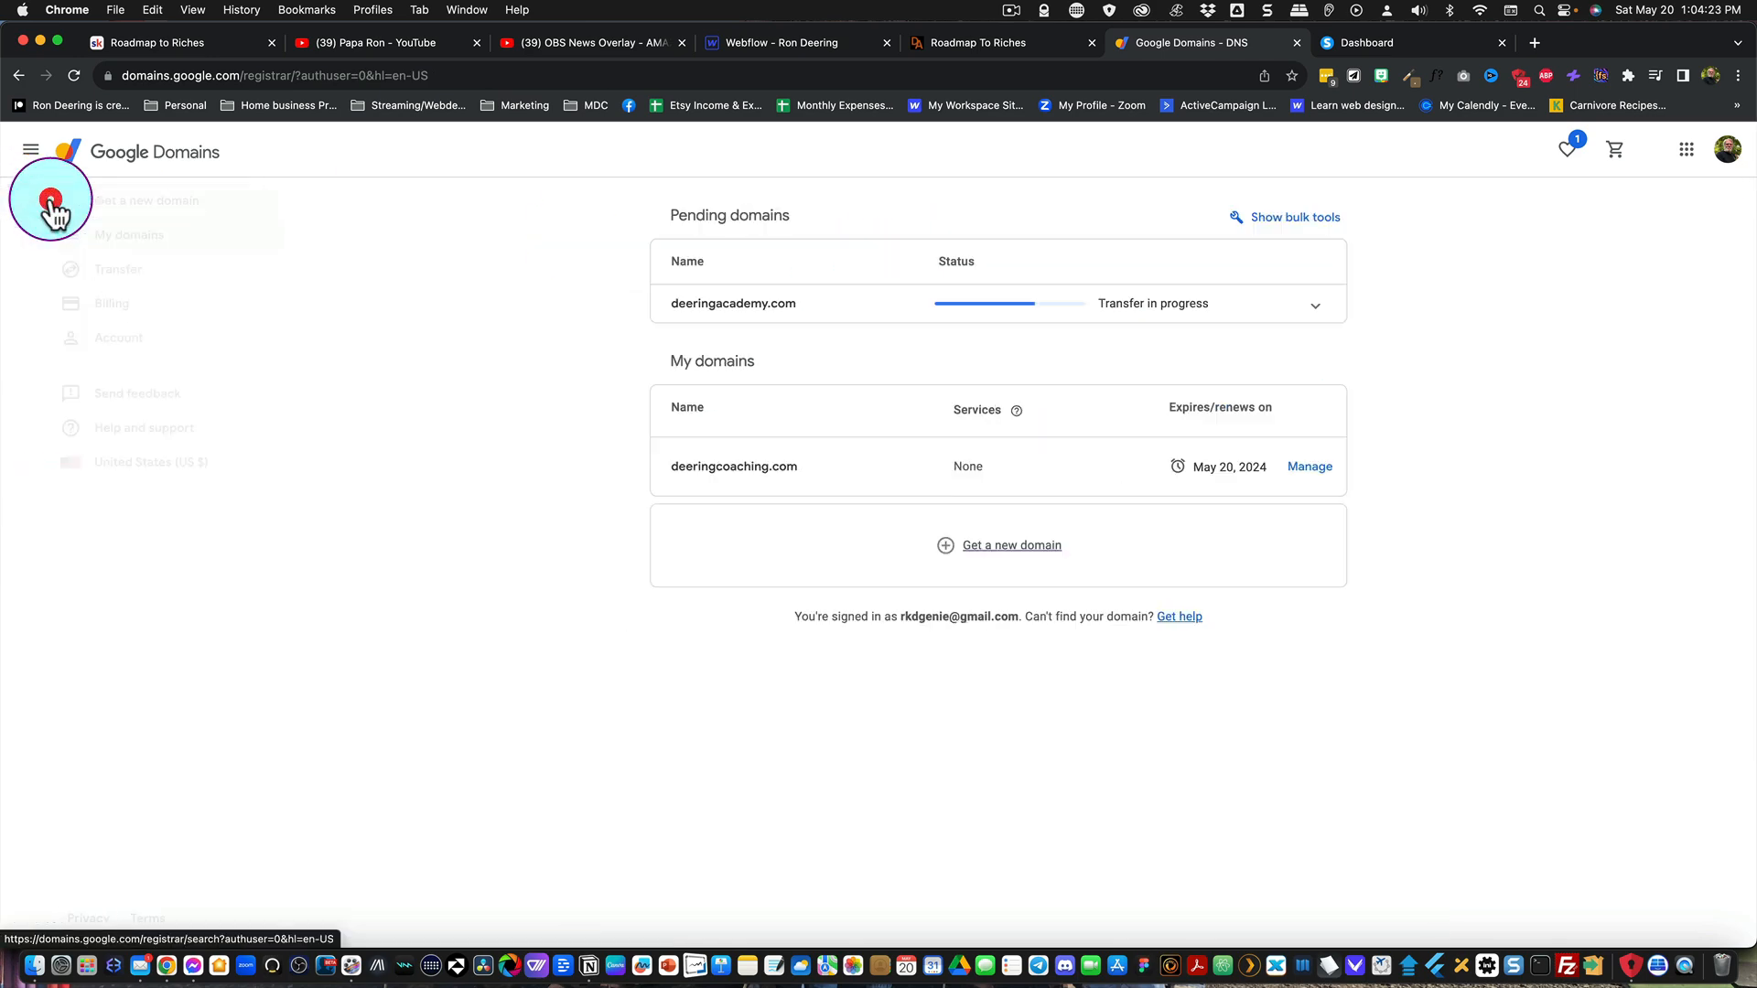
left_click(729, 452)
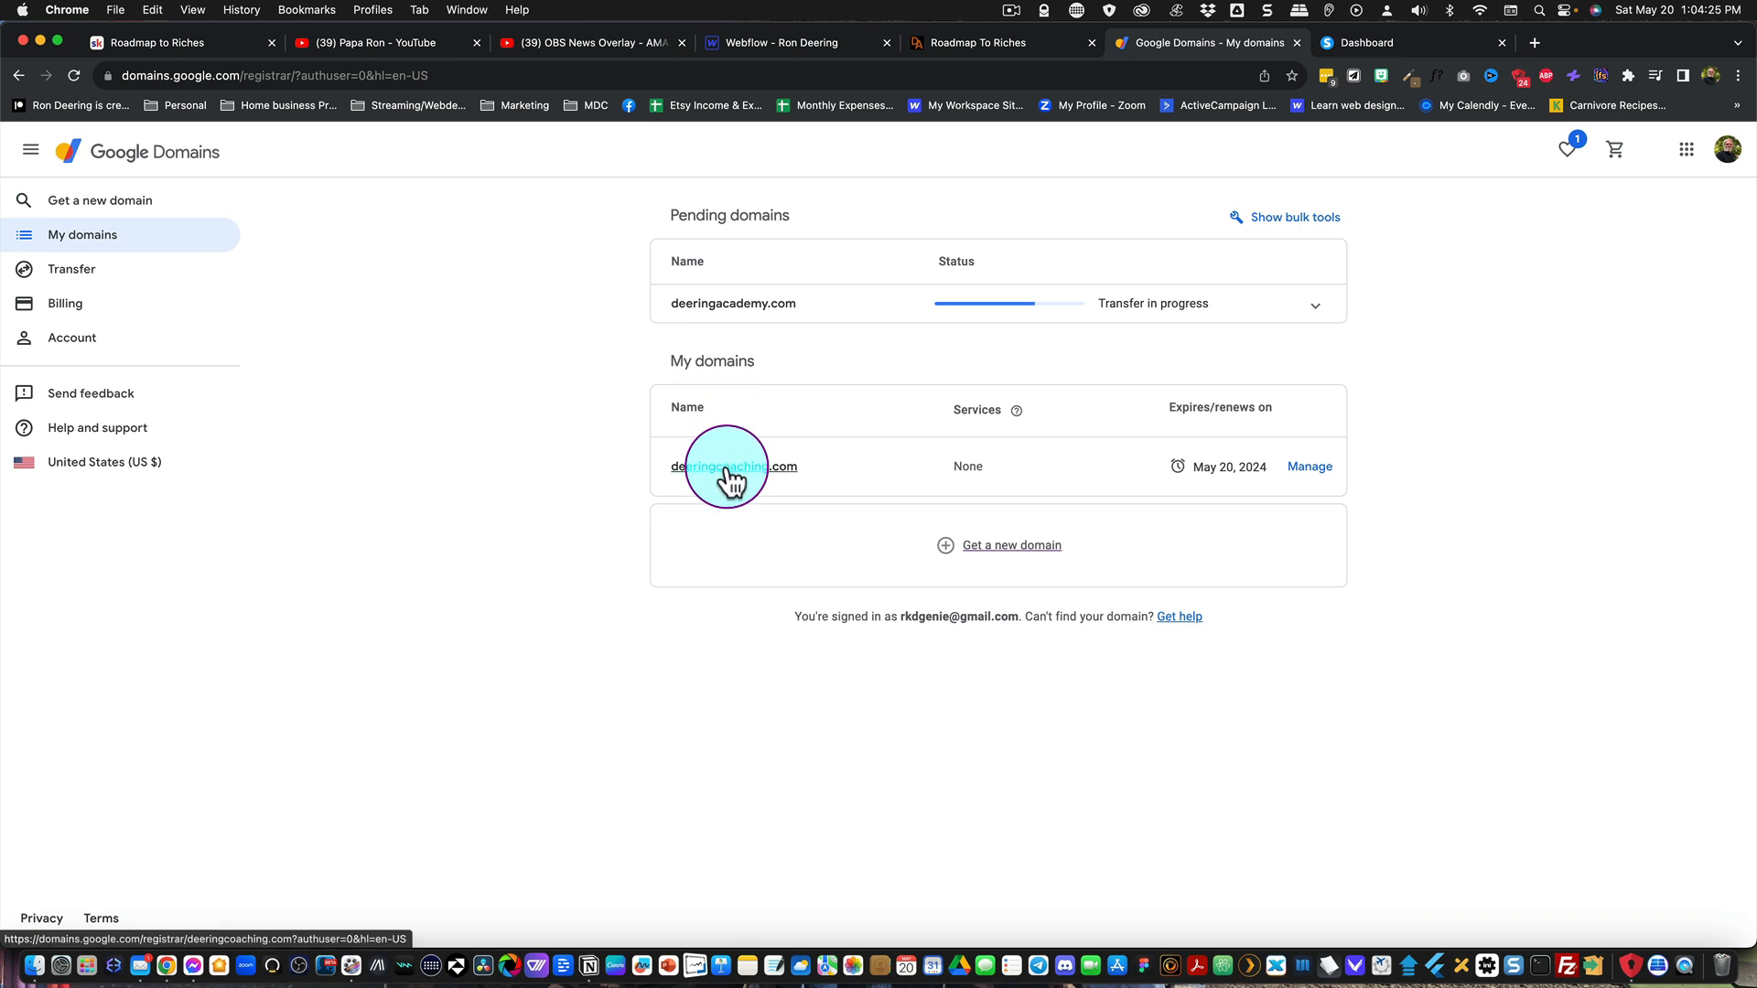
scroll(932, 507, "down", 8)
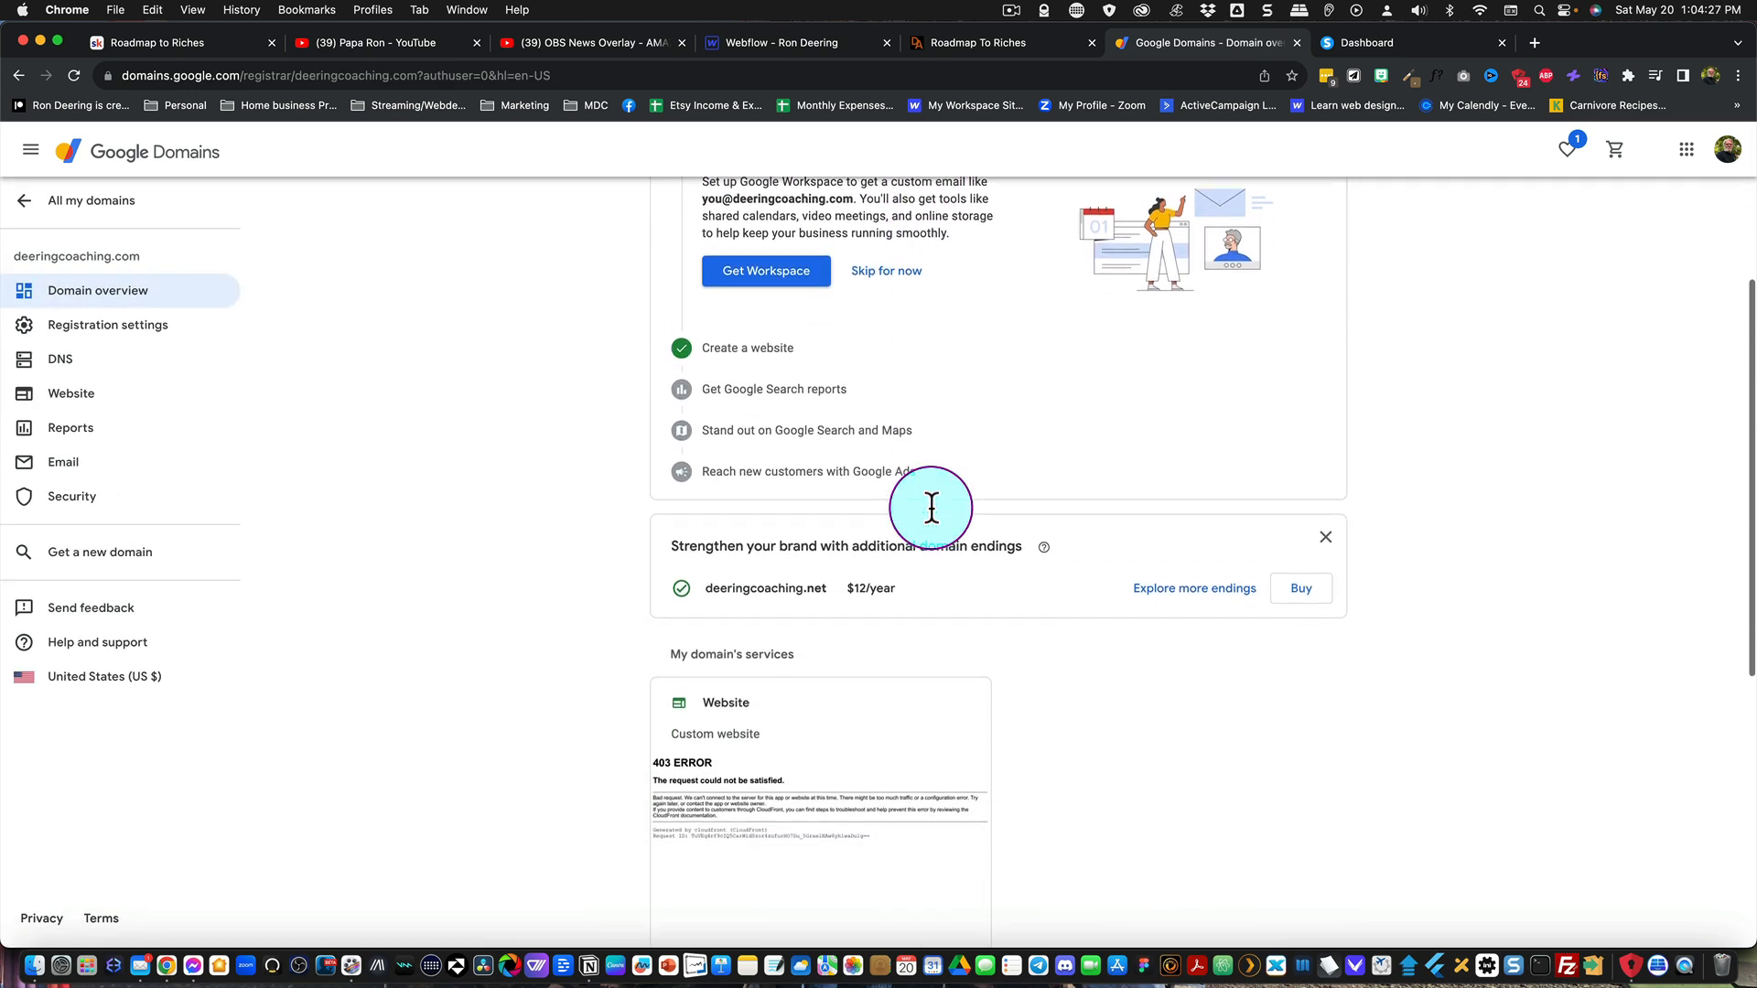
scroll(931, 508, "down", 1)
scroll(931, 508, "down", 3)
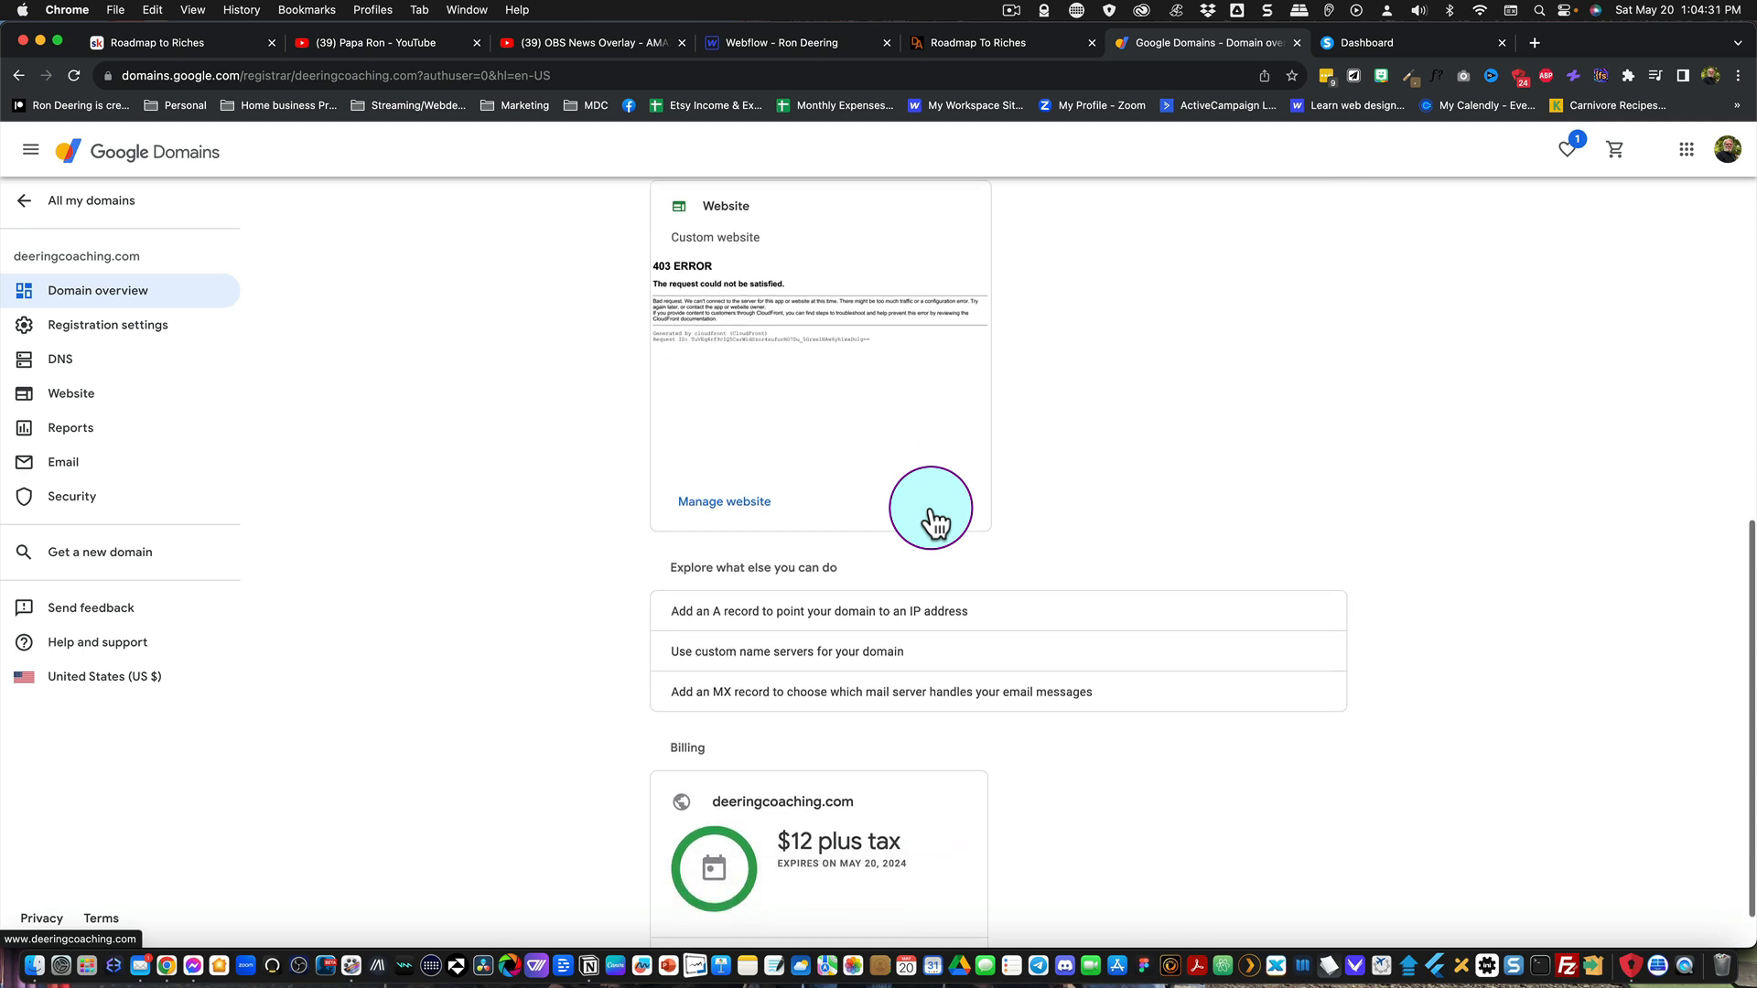
scroll(931, 508, "up", 5)
scroll(931, 508, "up", 8)
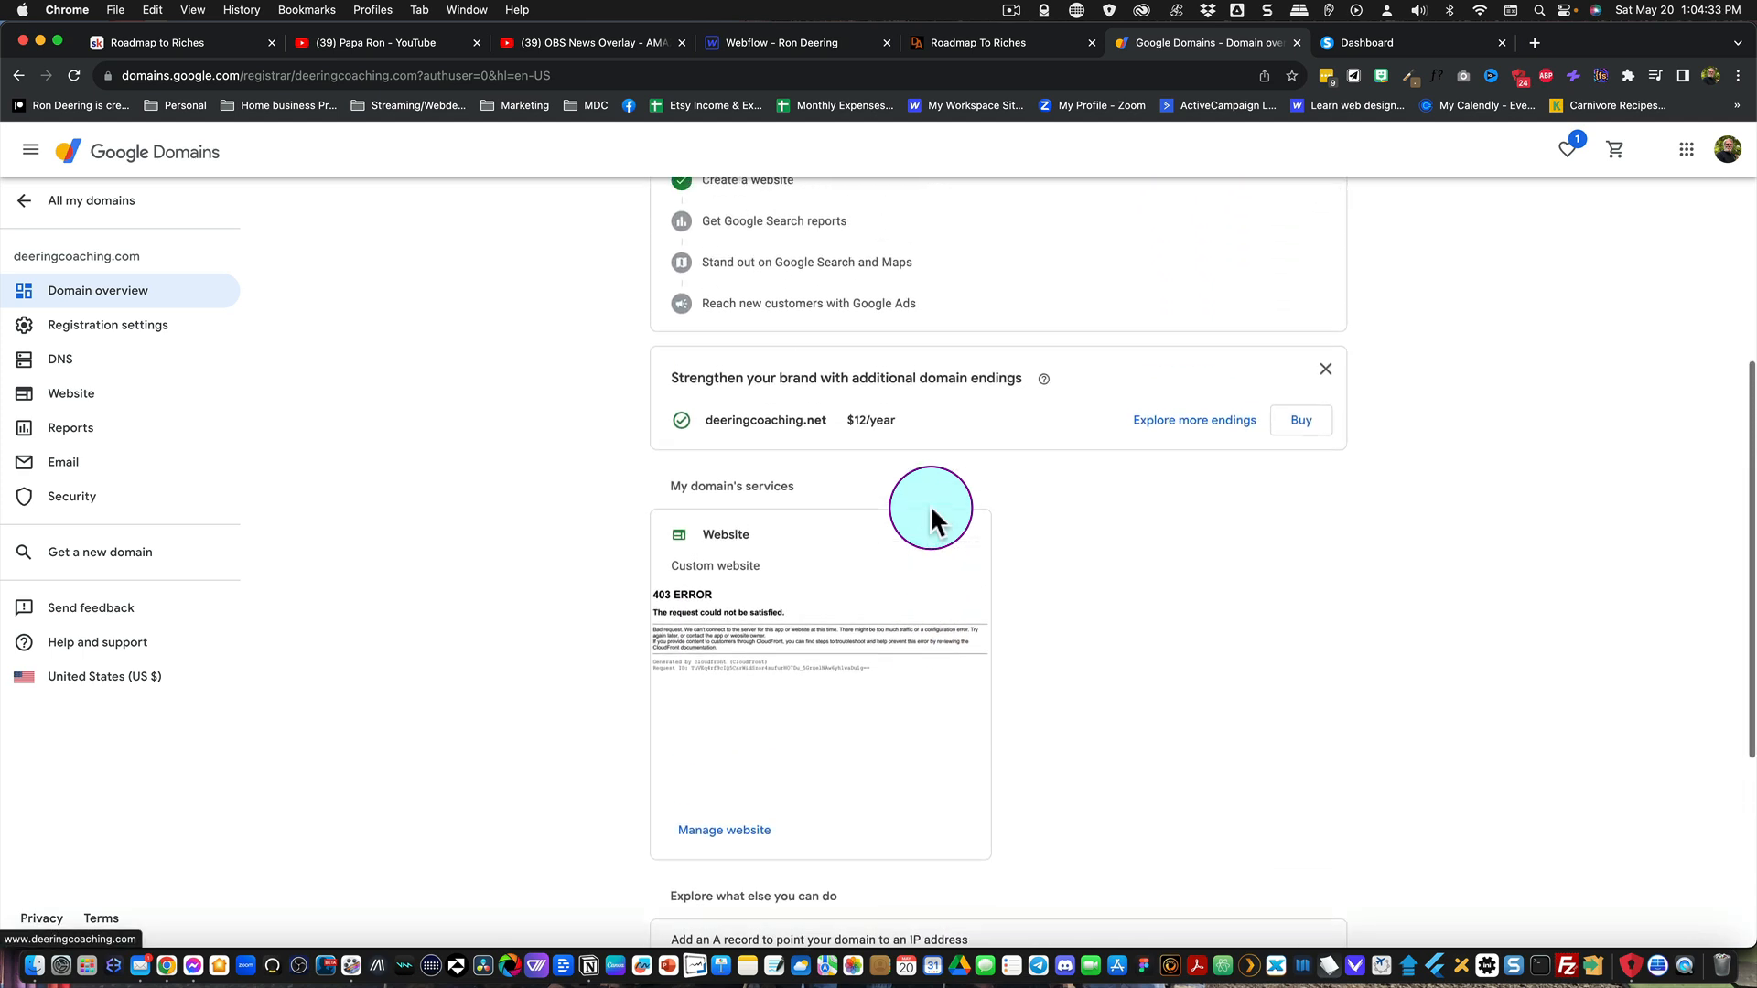
scroll(931, 508, "up", 3)
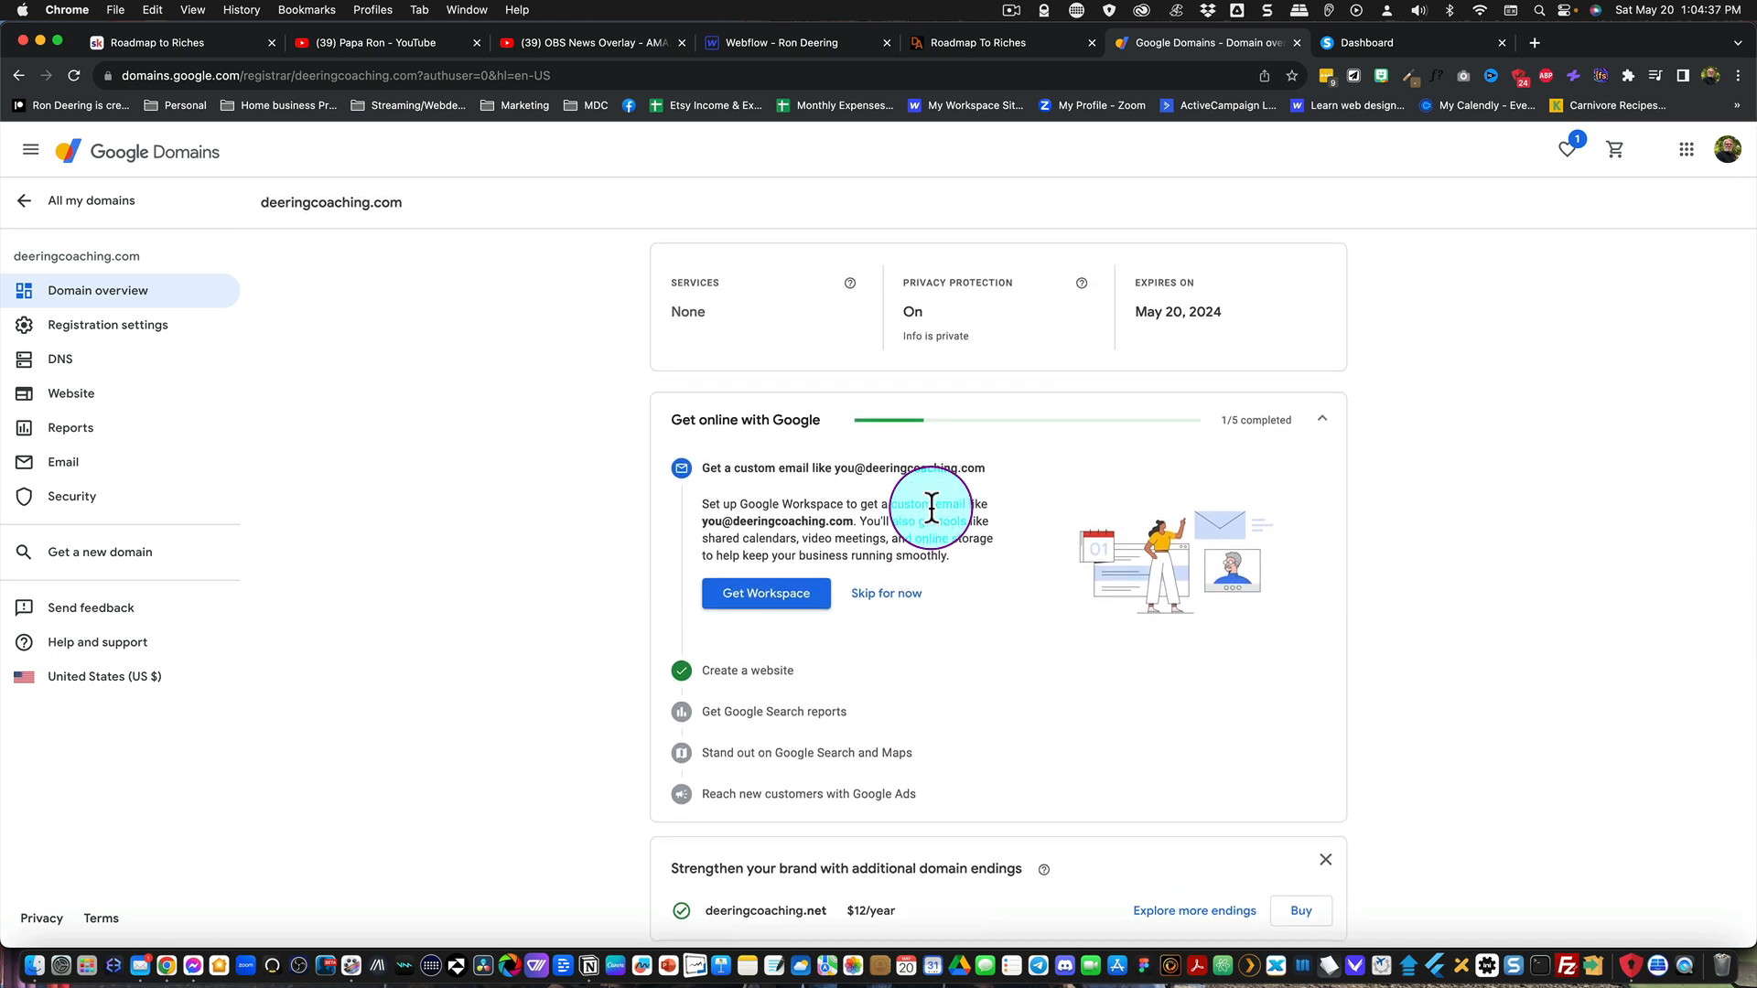
left_click(1013, 10)
left_click(1022, 80)
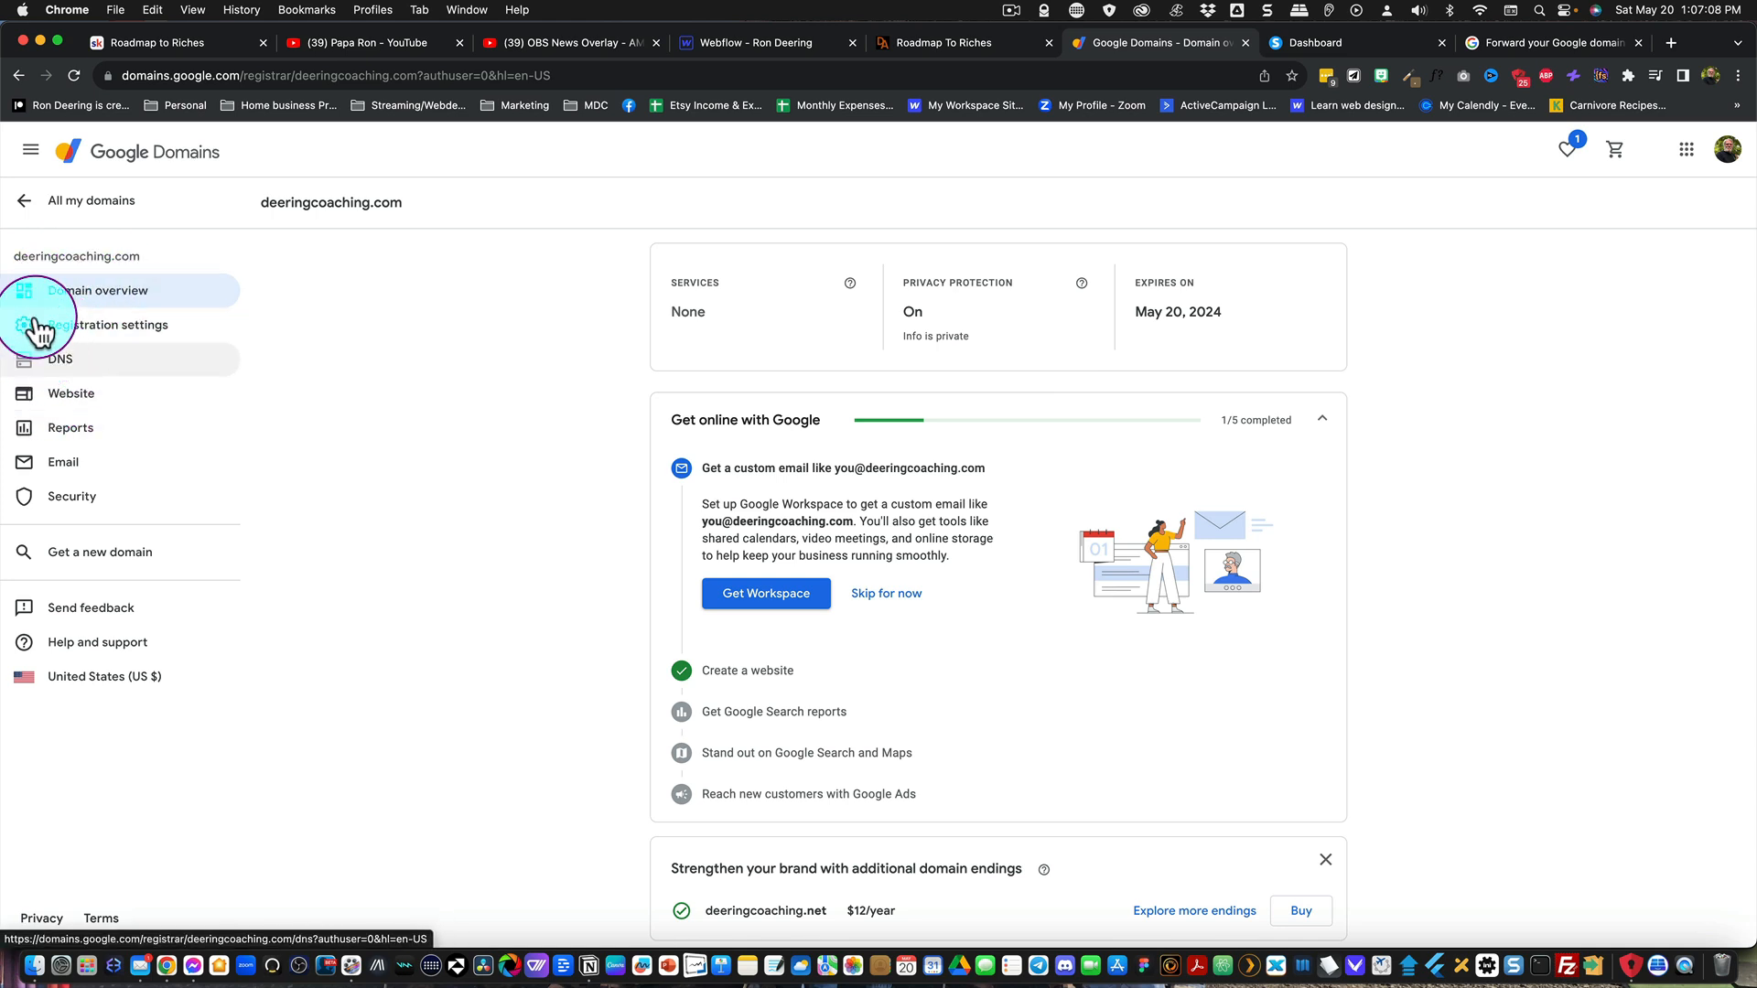
Step: Reopen deeringcoaching.com from the list of domains and start setting up forwarding in its website settings
left_click(31, 208)
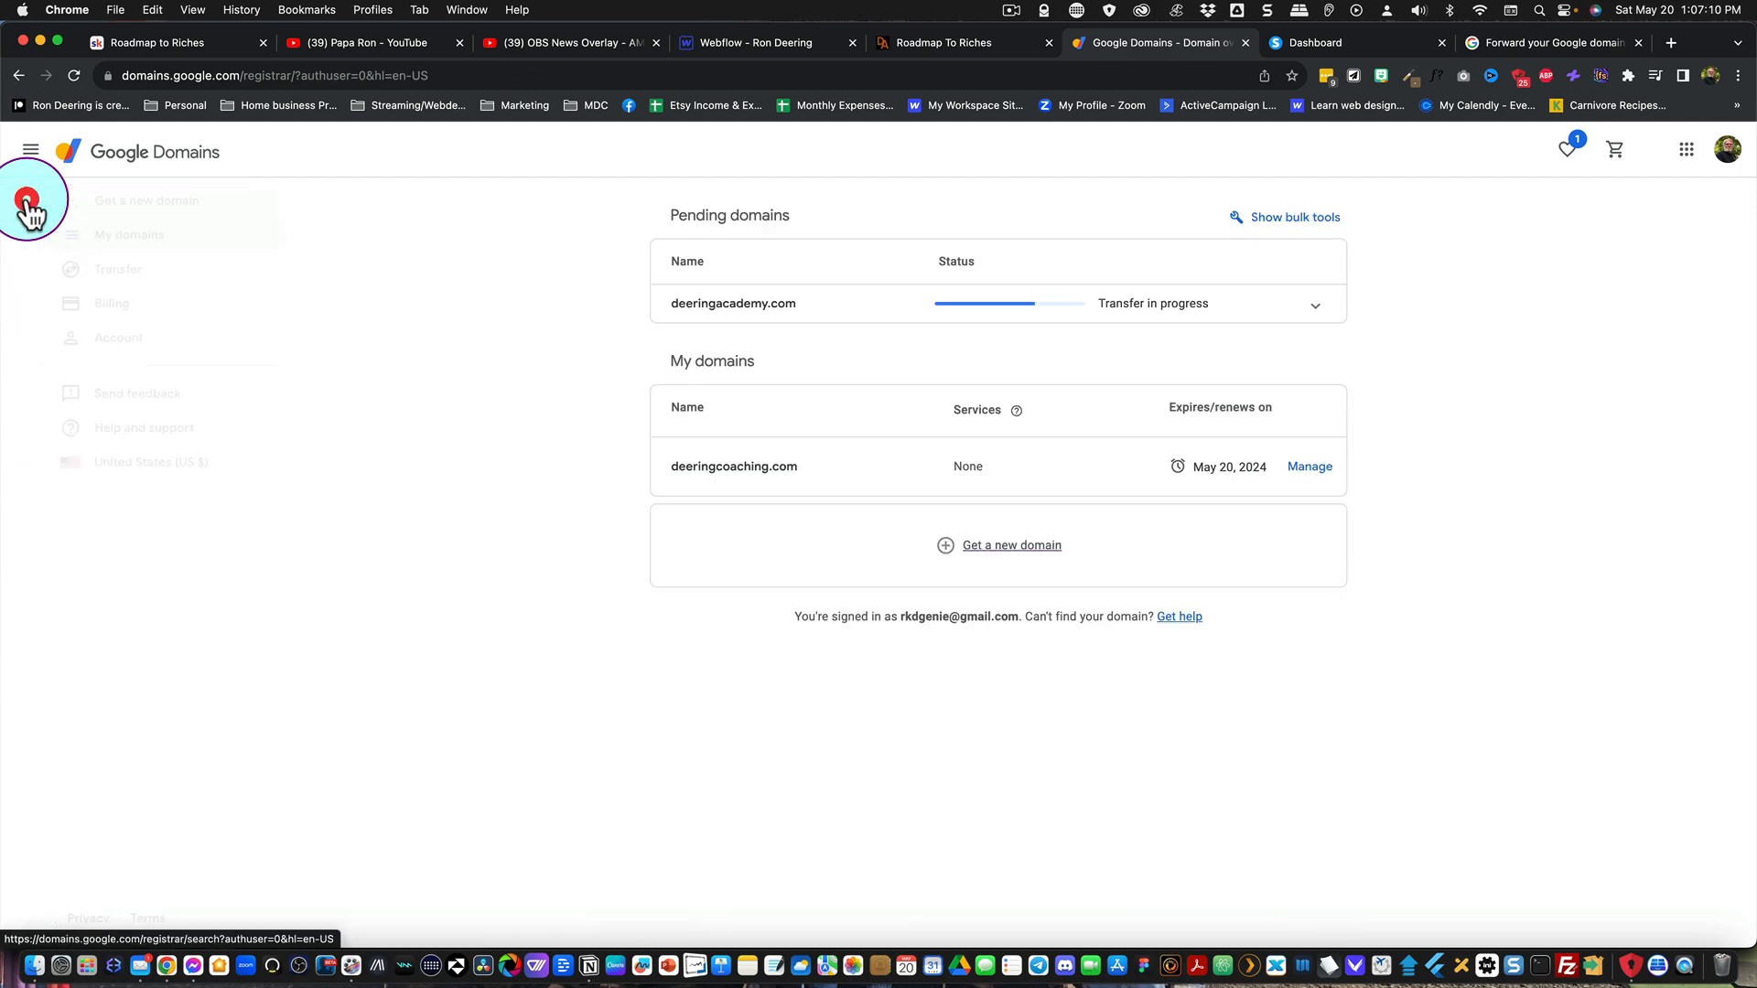
left_click(722, 472)
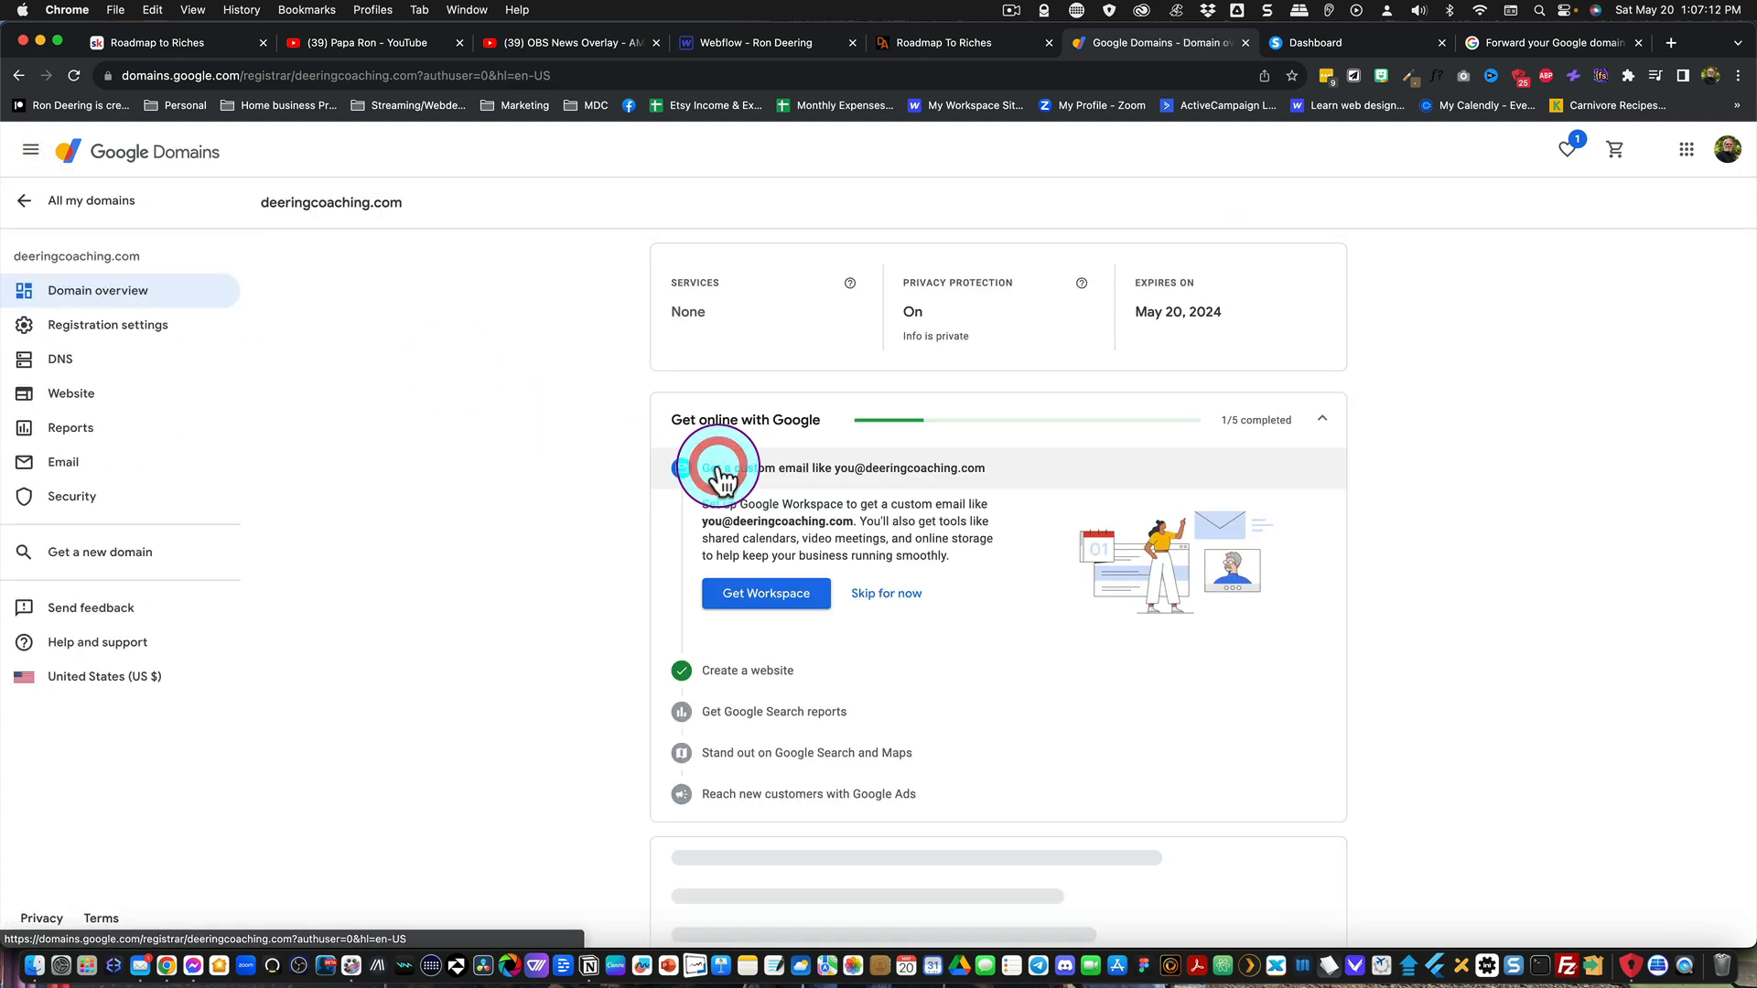
left_click(78, 402)
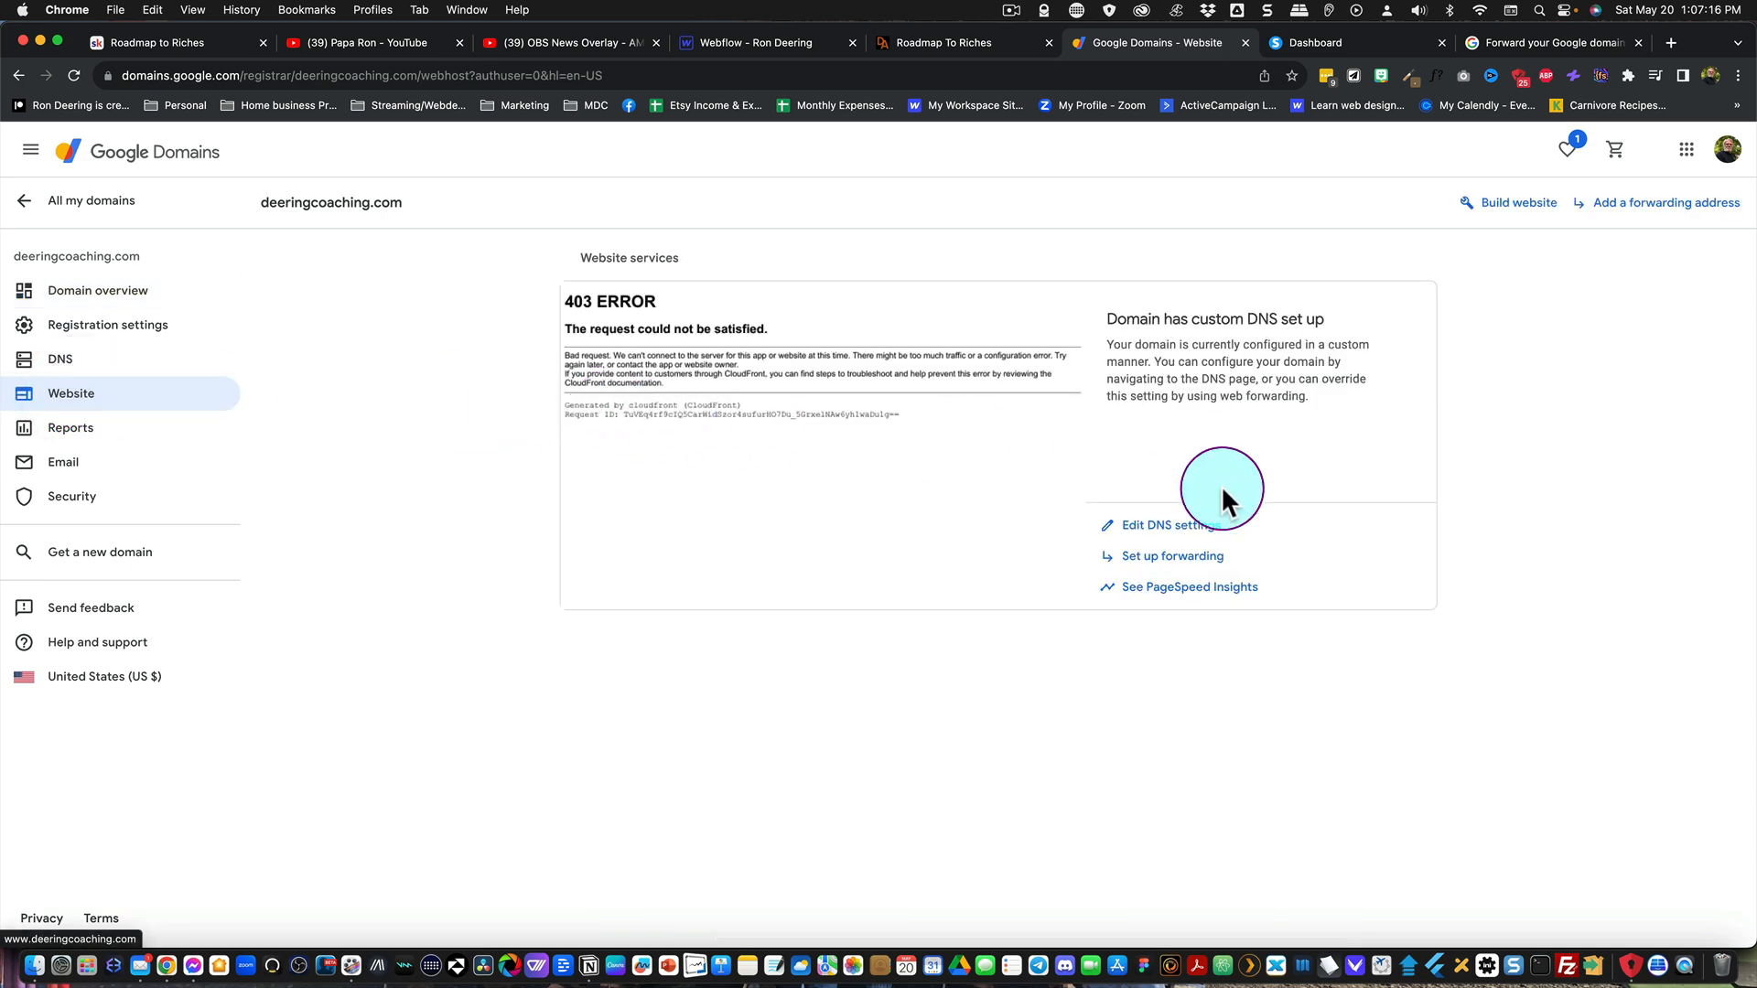
left_click(1160, 560)
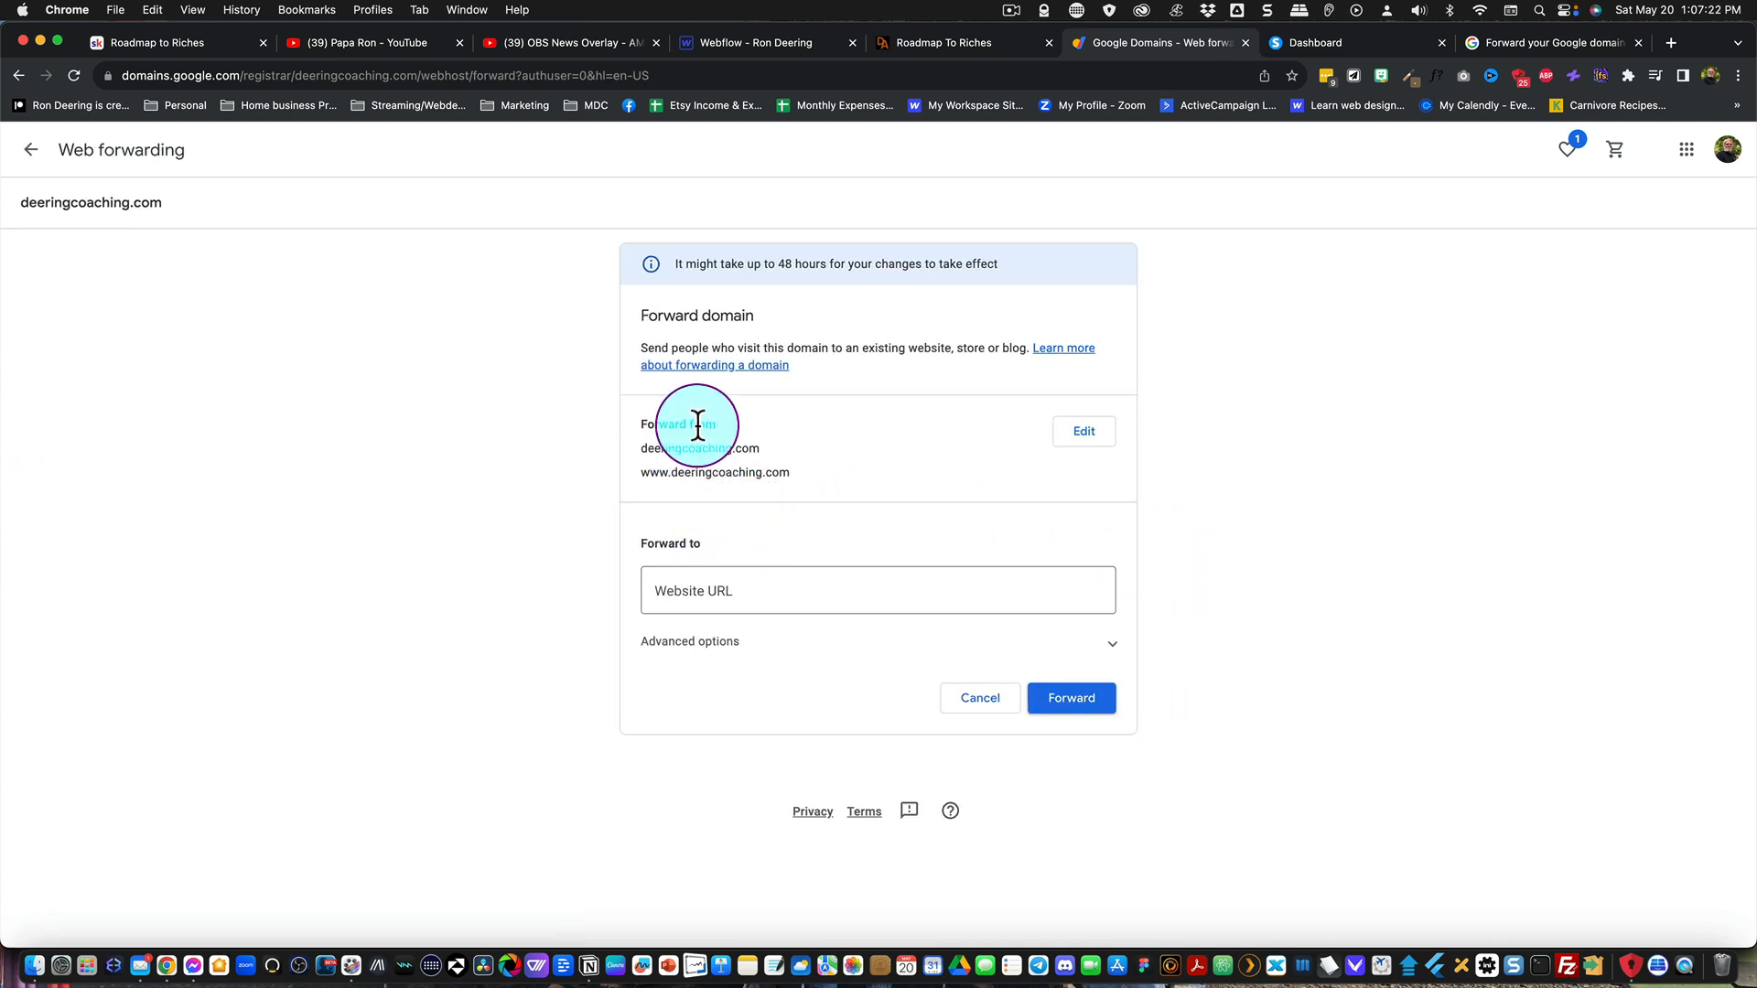
left_click(706, 590)
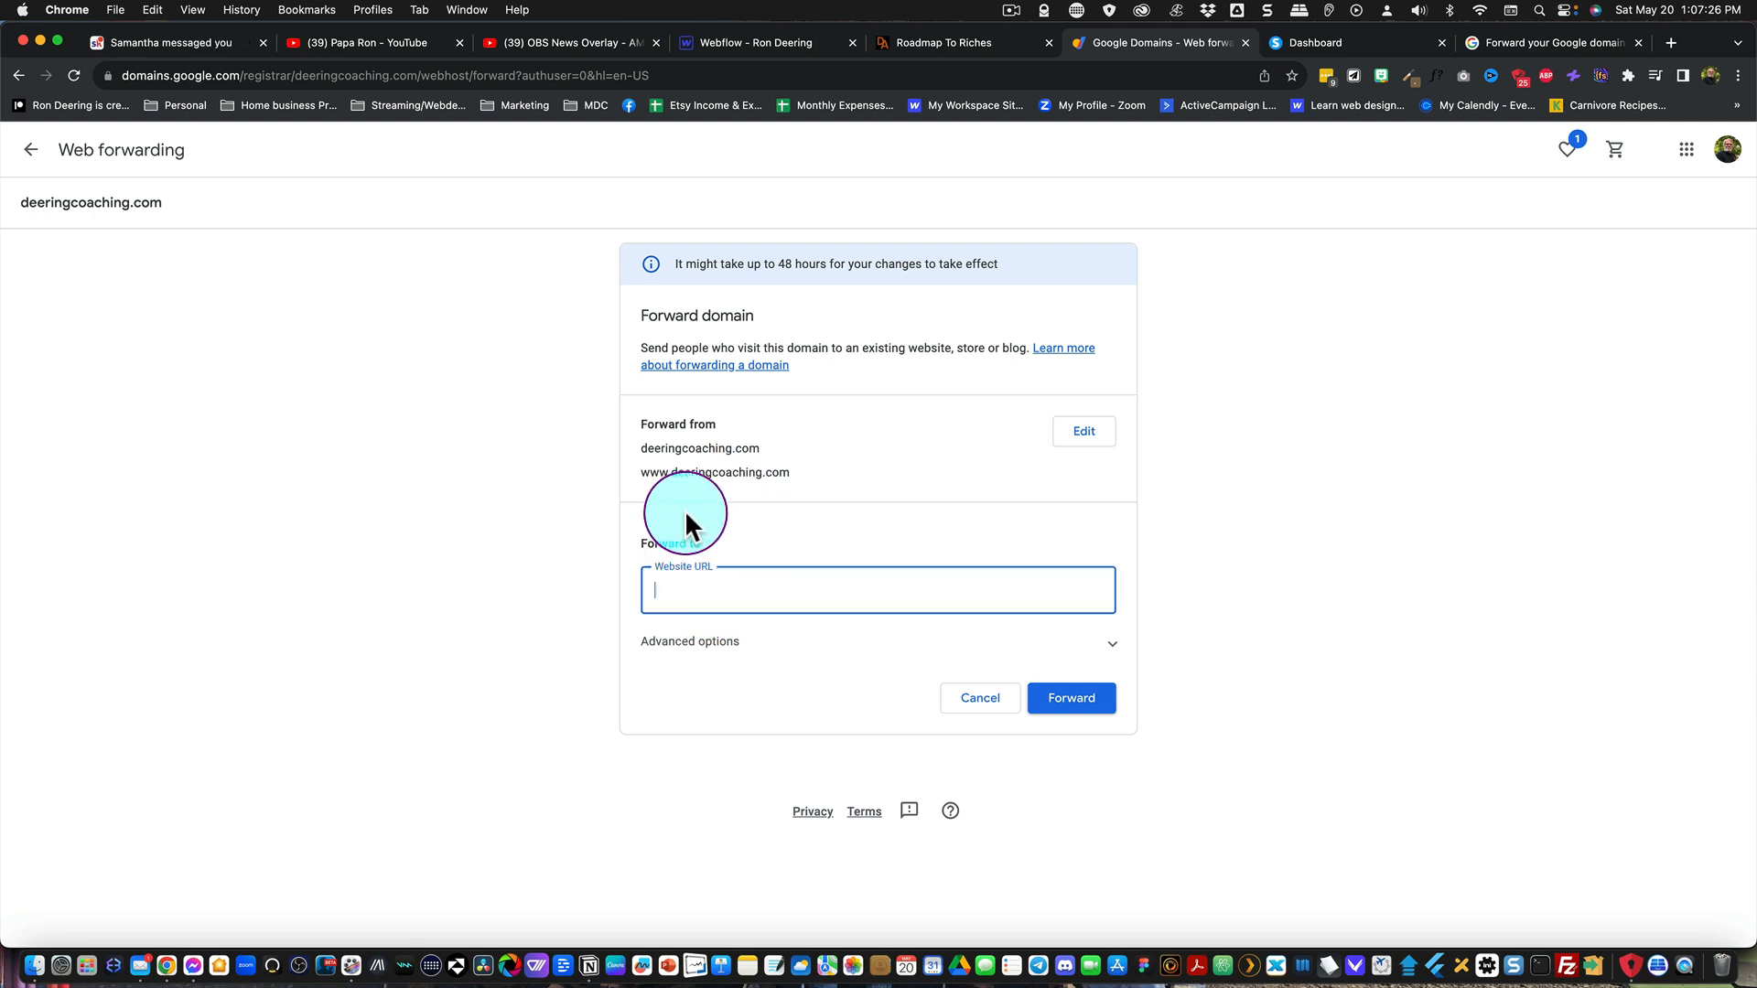
type("www.deeringcoaching.com")
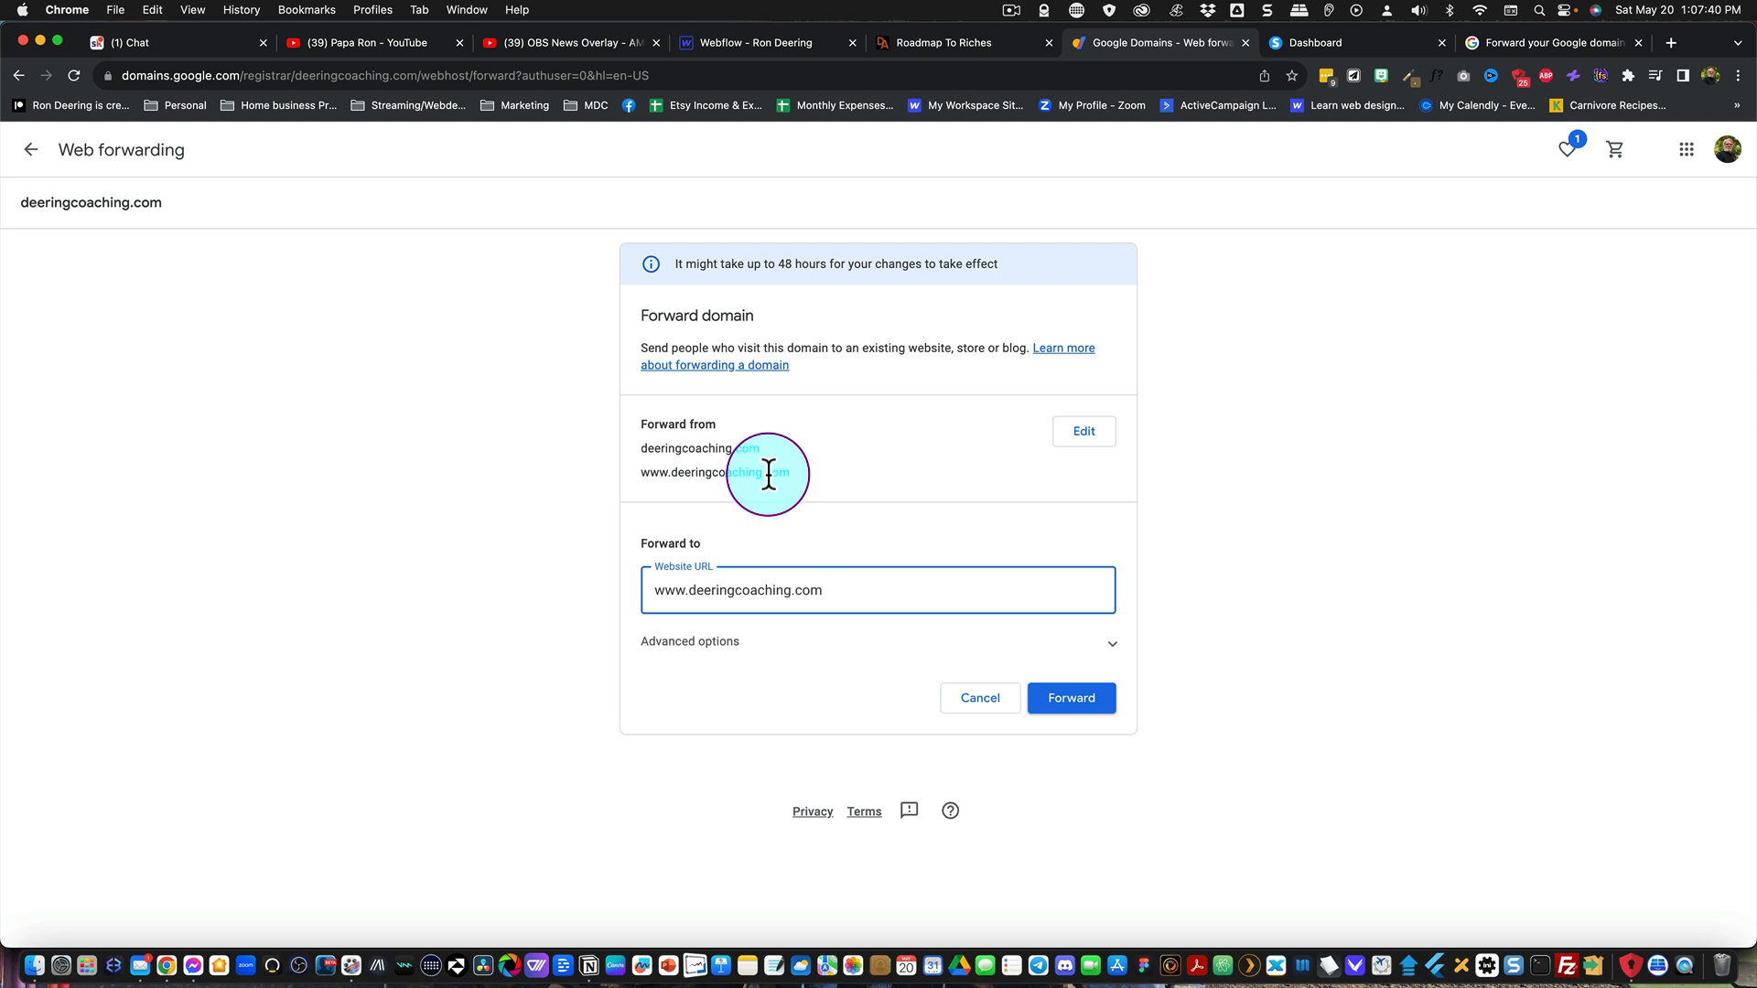
left_click(1062, 703)
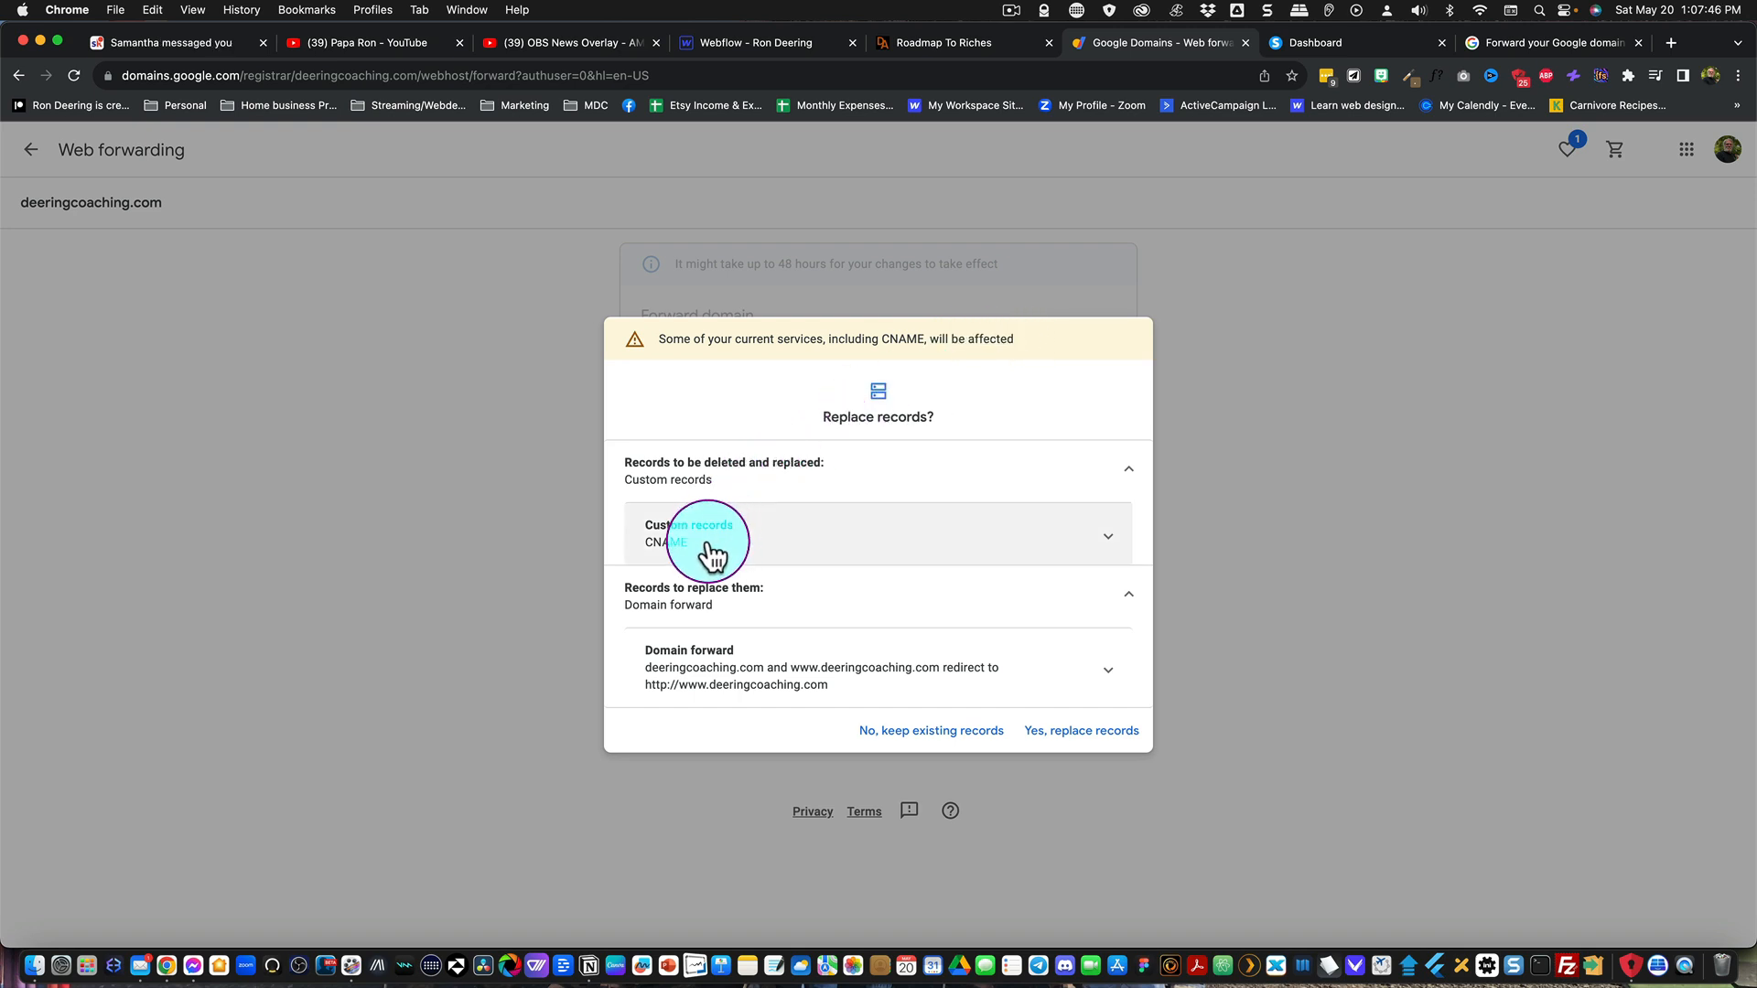
left_click(1072, 732)
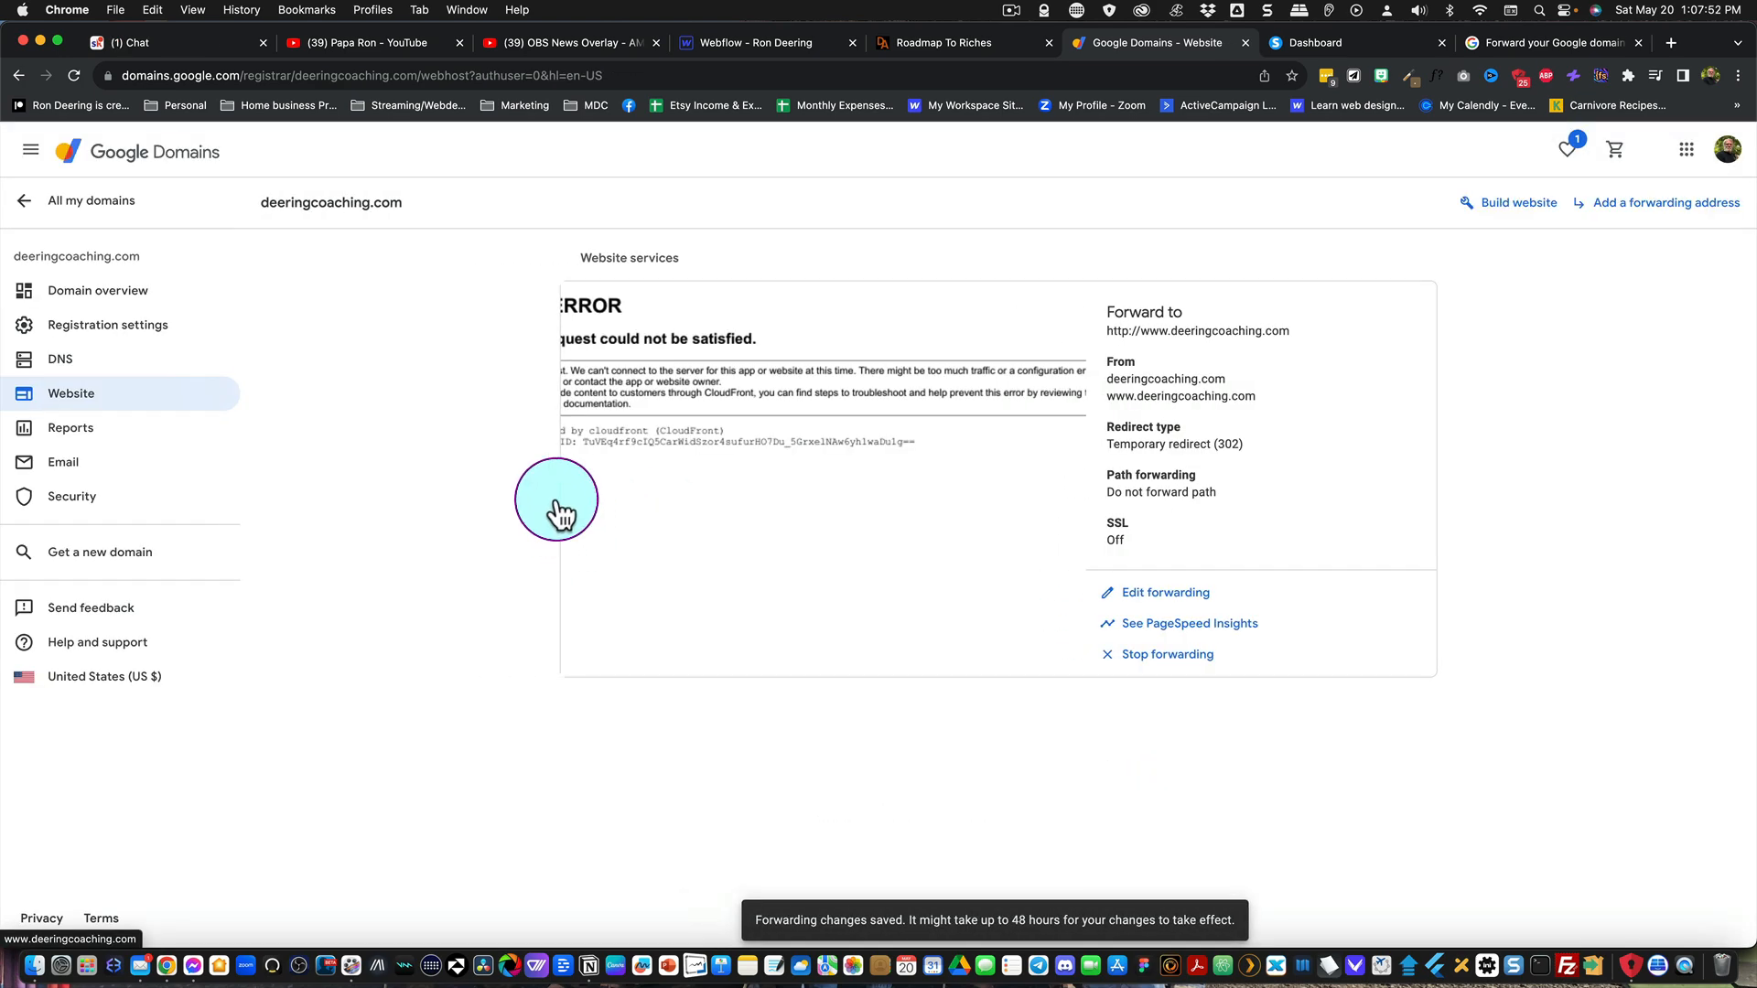
Step: Review the domain overview and open its name server settings to inspect the DNS records
left_click(92, 295)
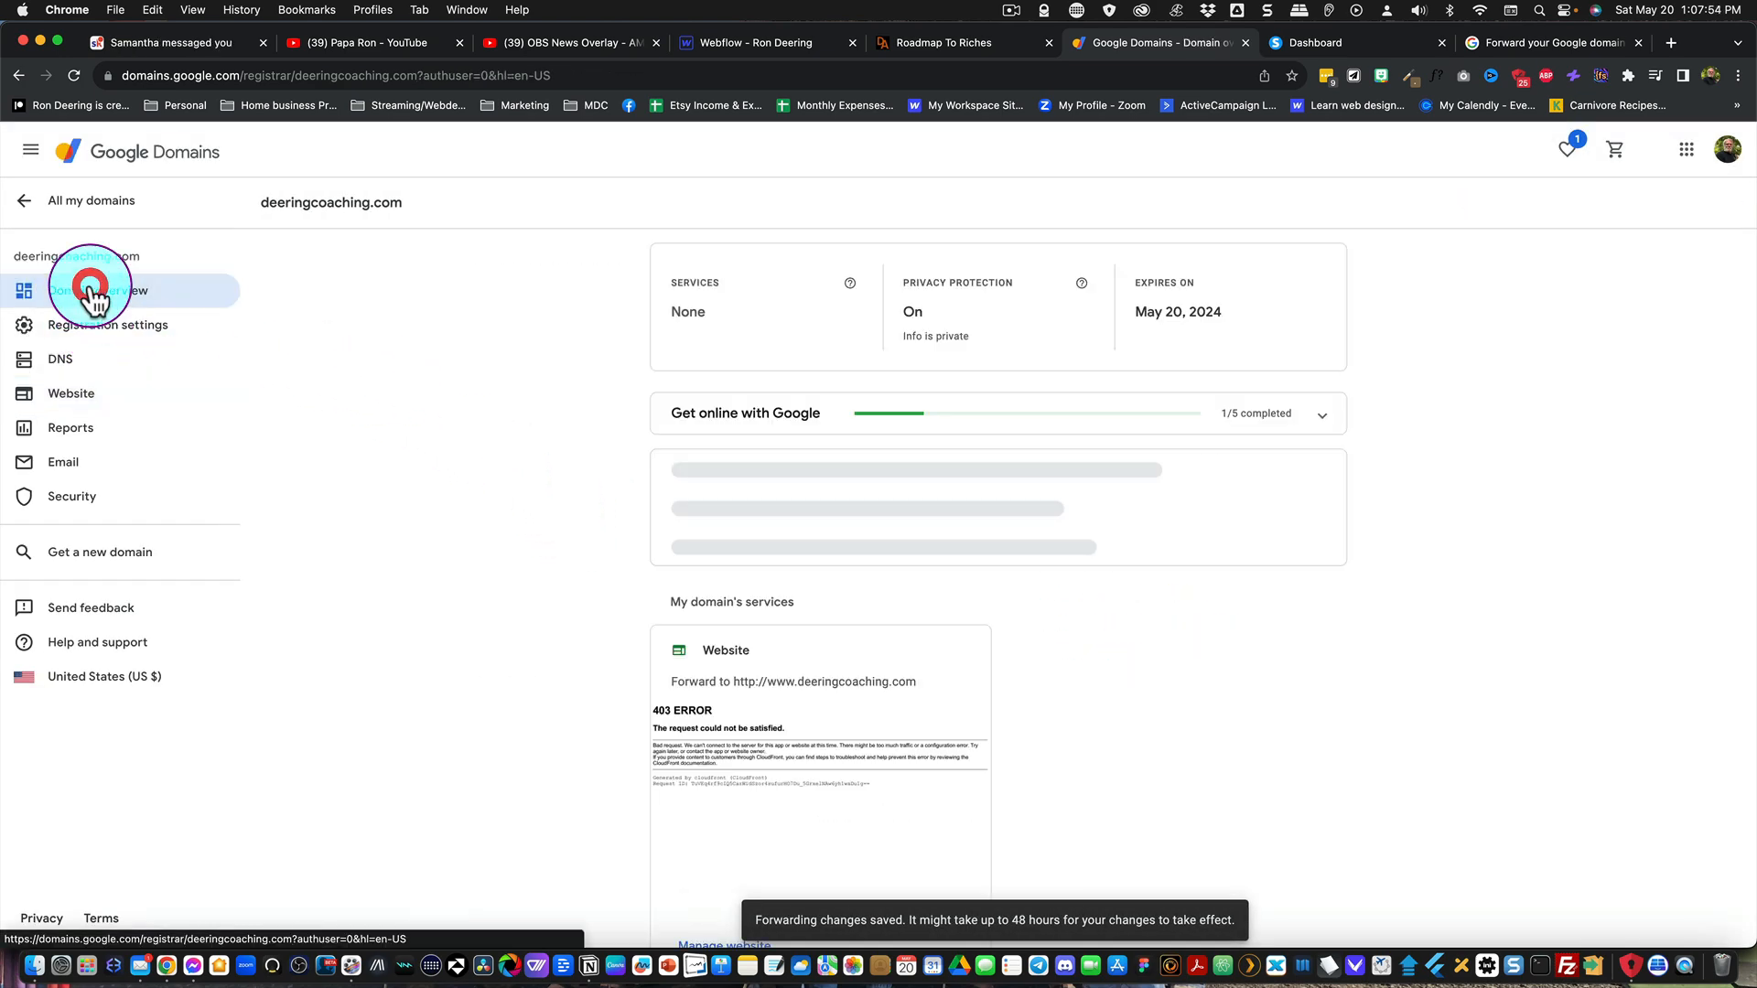
scroll(1003, 582, "down", 5)
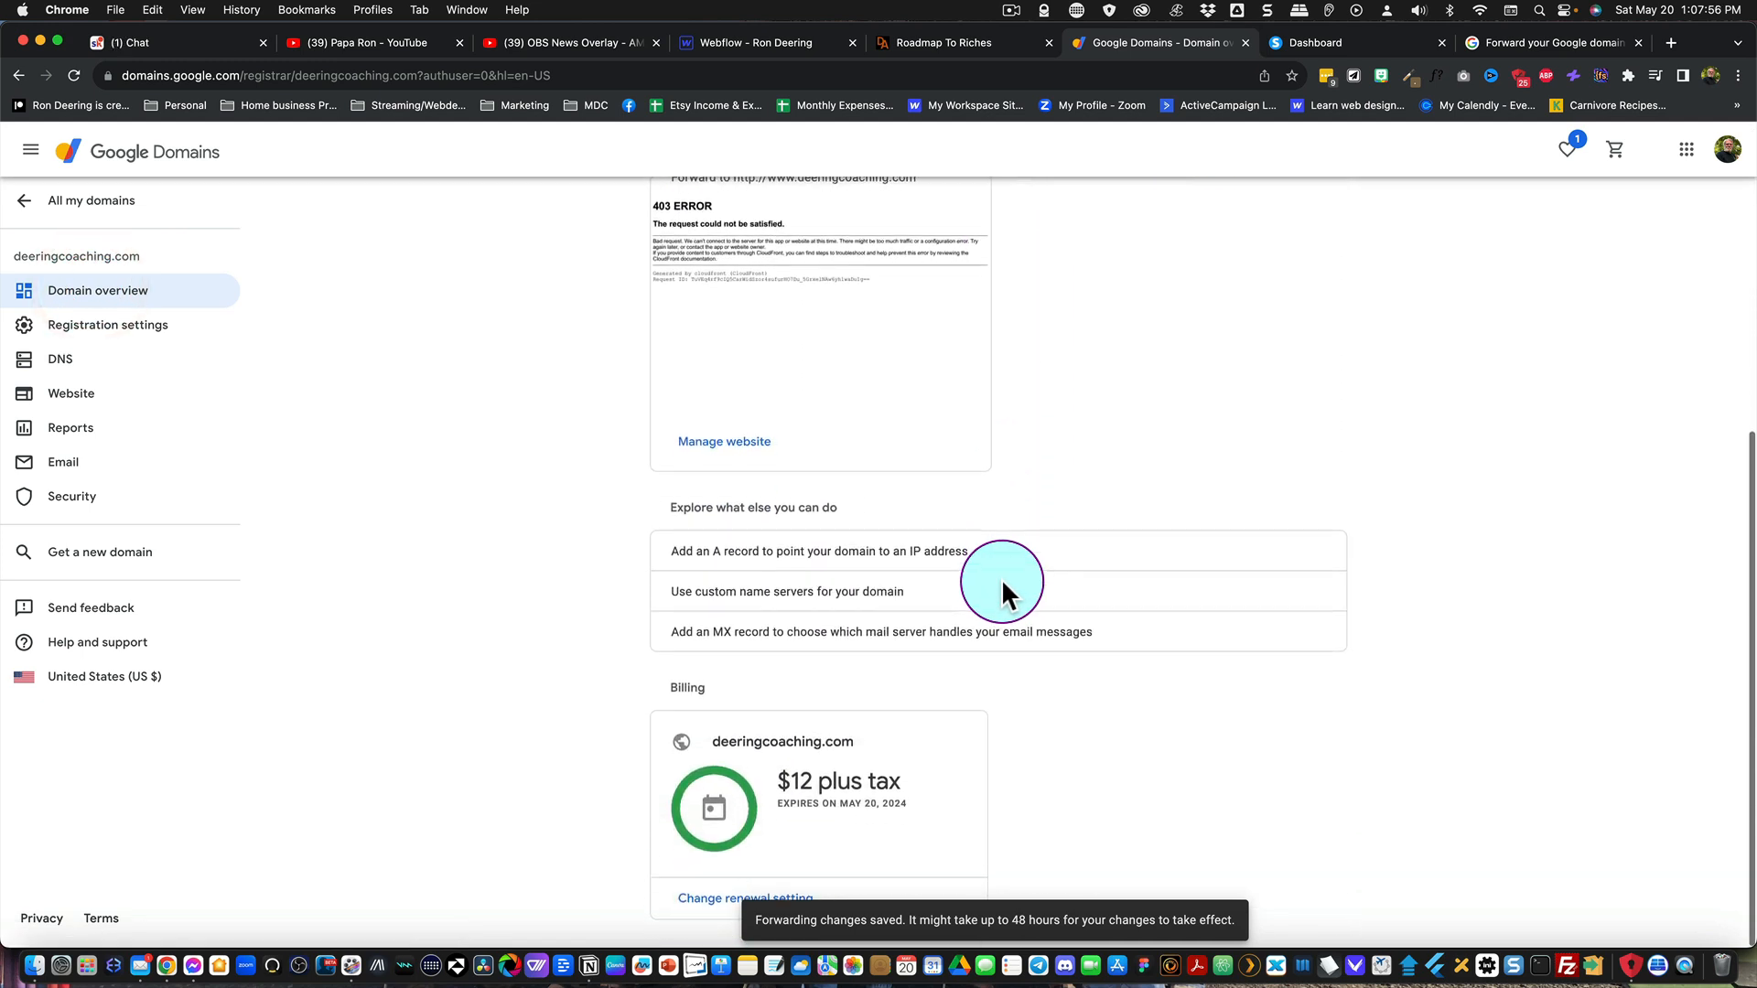
left_click(851, 597)
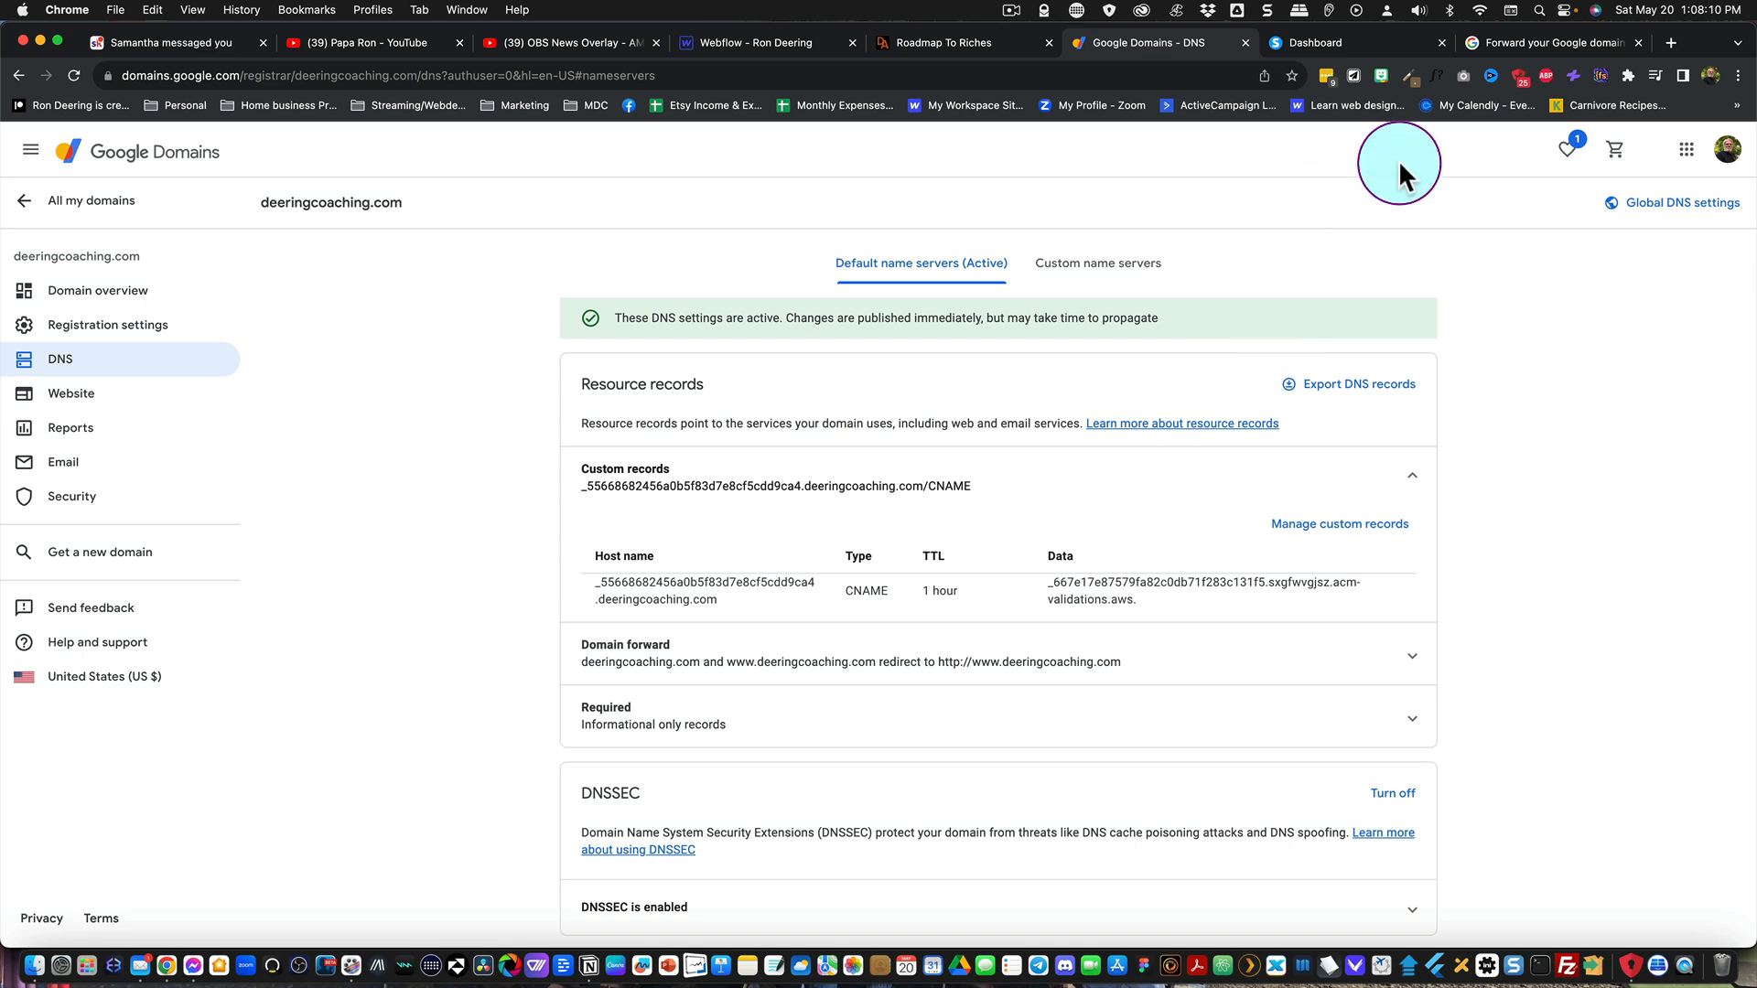
Step: Close the article about forwarding a Google domain and open a new browser tab
left_click(1637, 43)
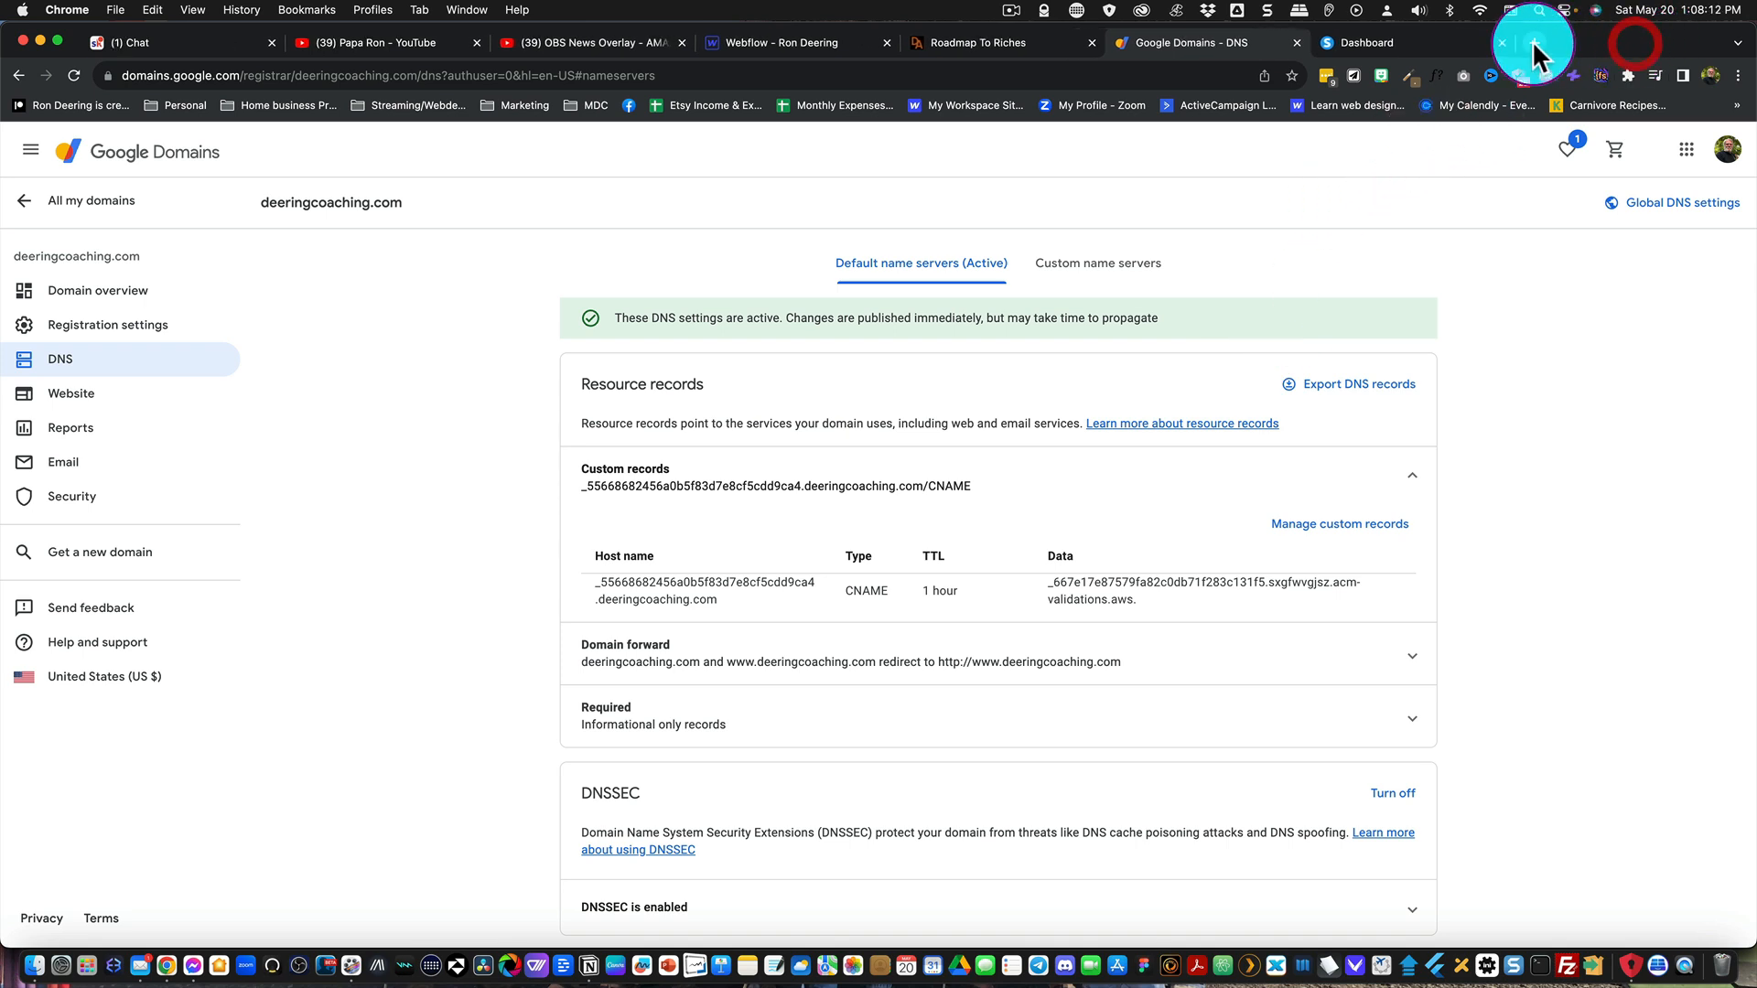
left_click(1532, 43)
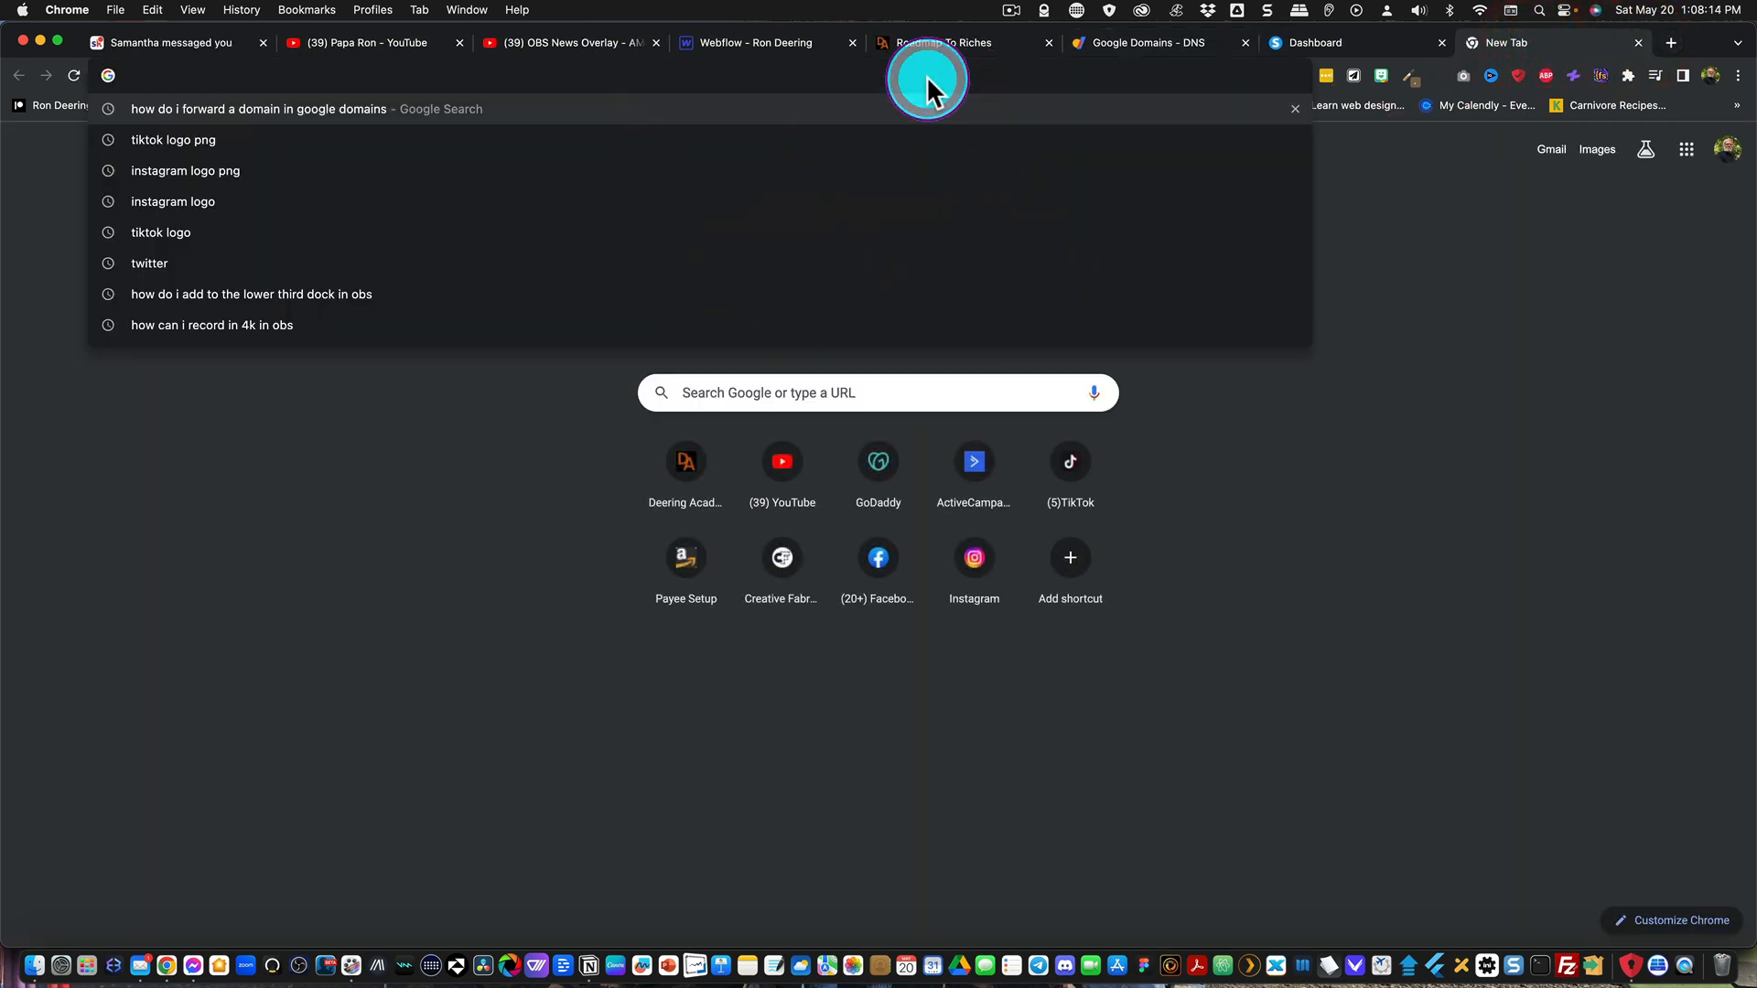
type("deering")
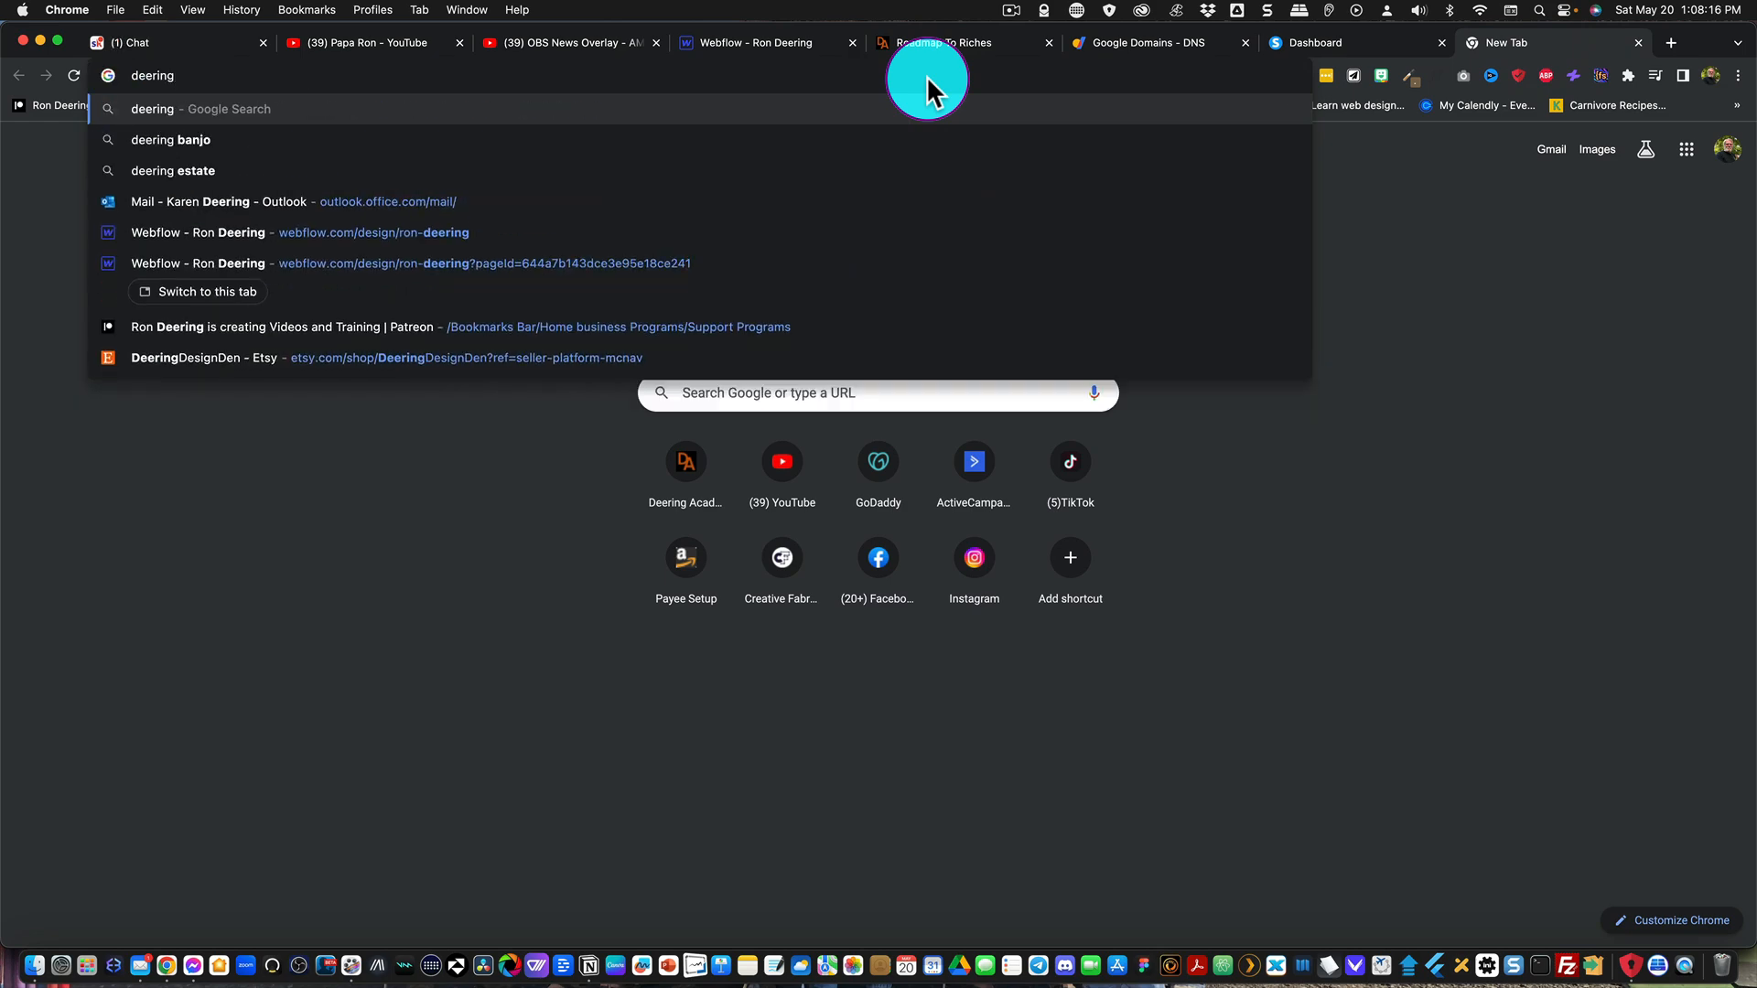
type("coaching.cmo")
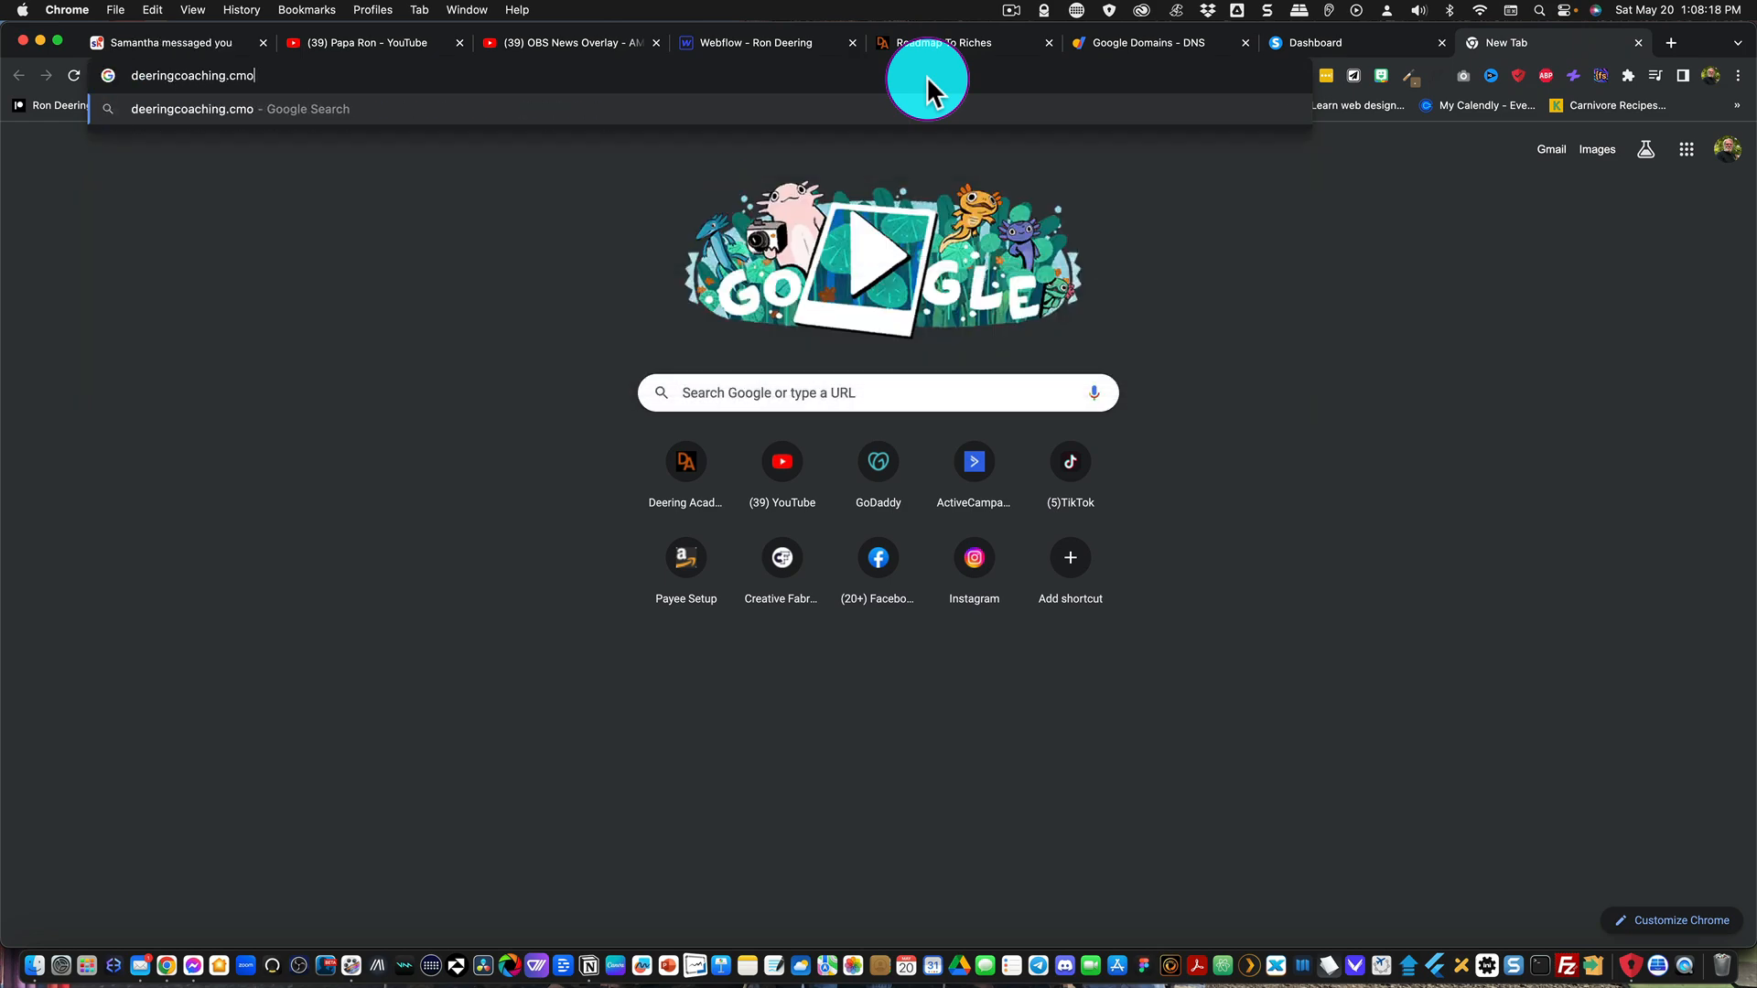
key("Return")
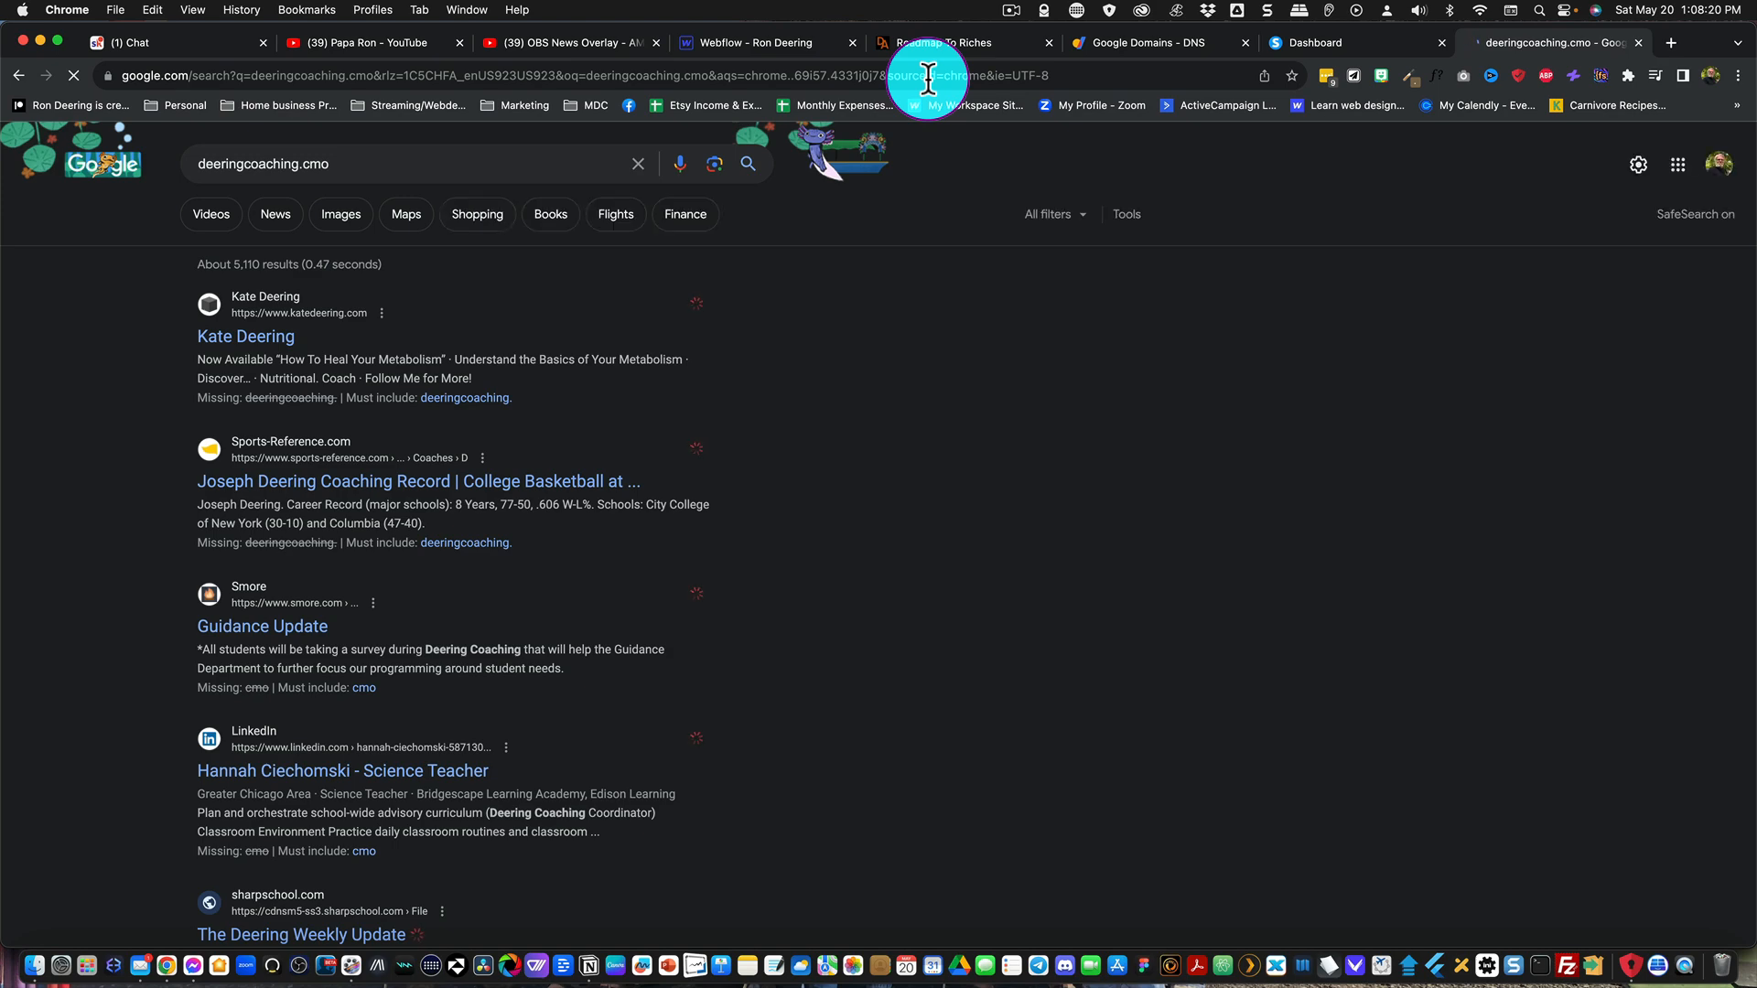
Step: Load deeringcoaching.com in the browser to test the forwarding
left_click(788, 73)
type("deering")
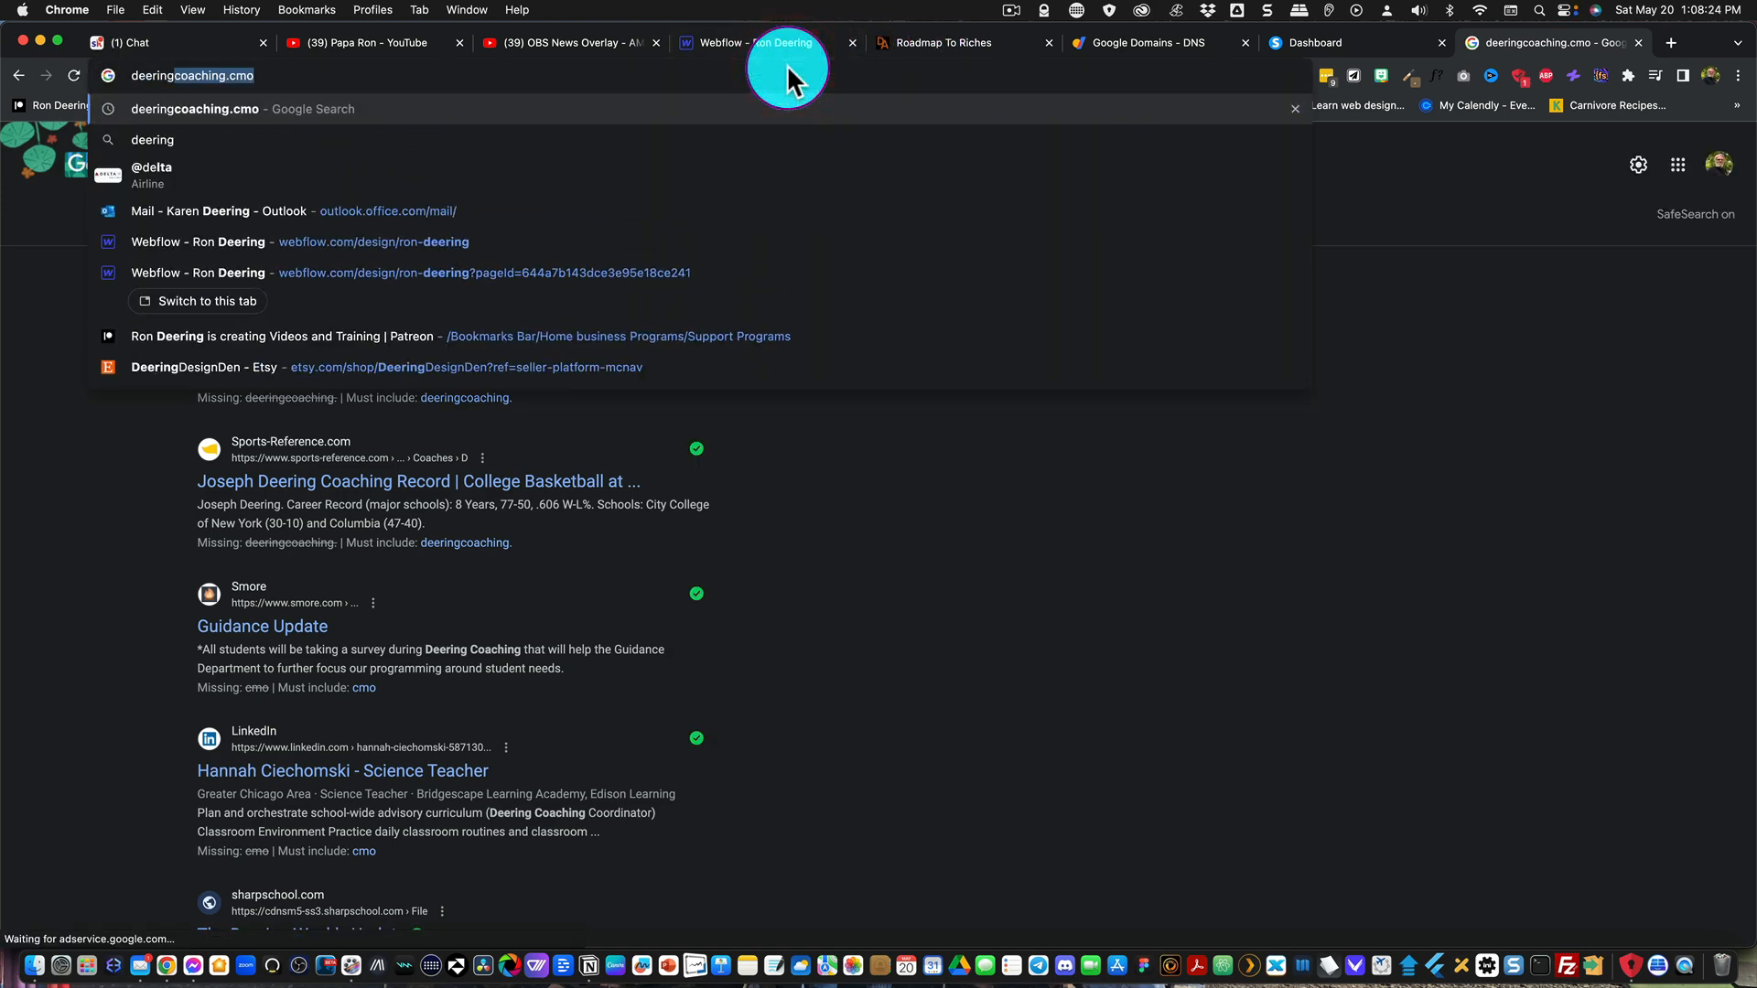
type("coaching.com")
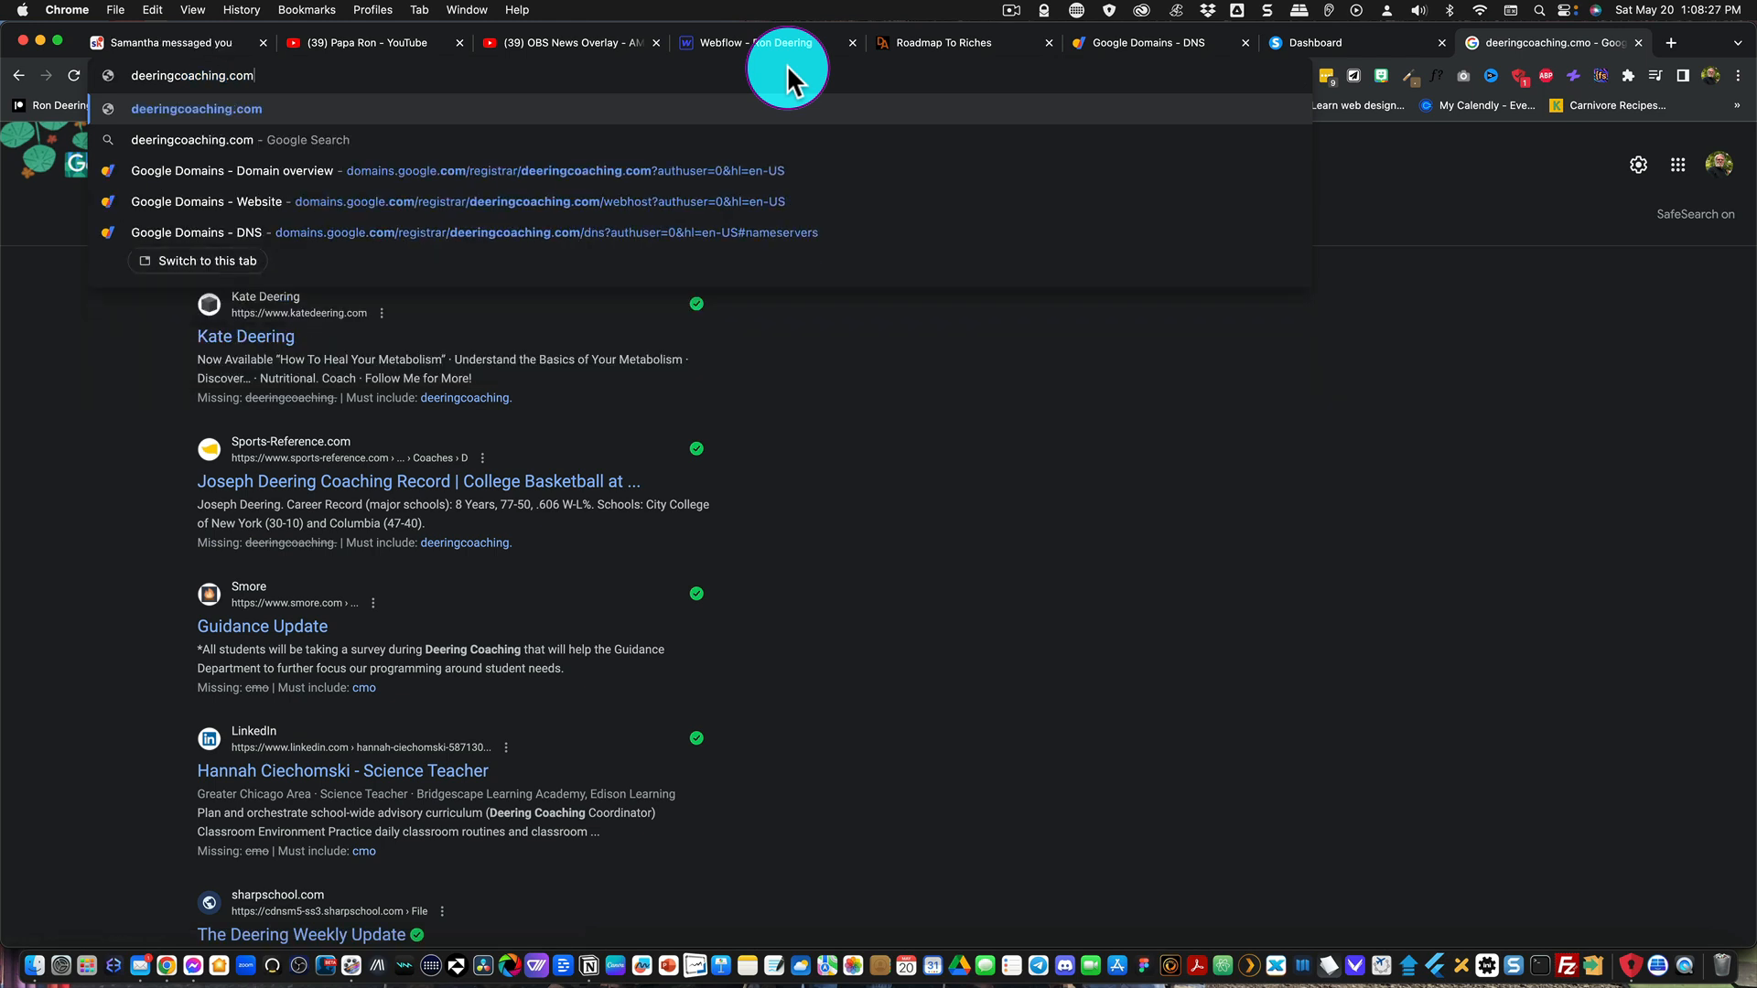
key("Return")
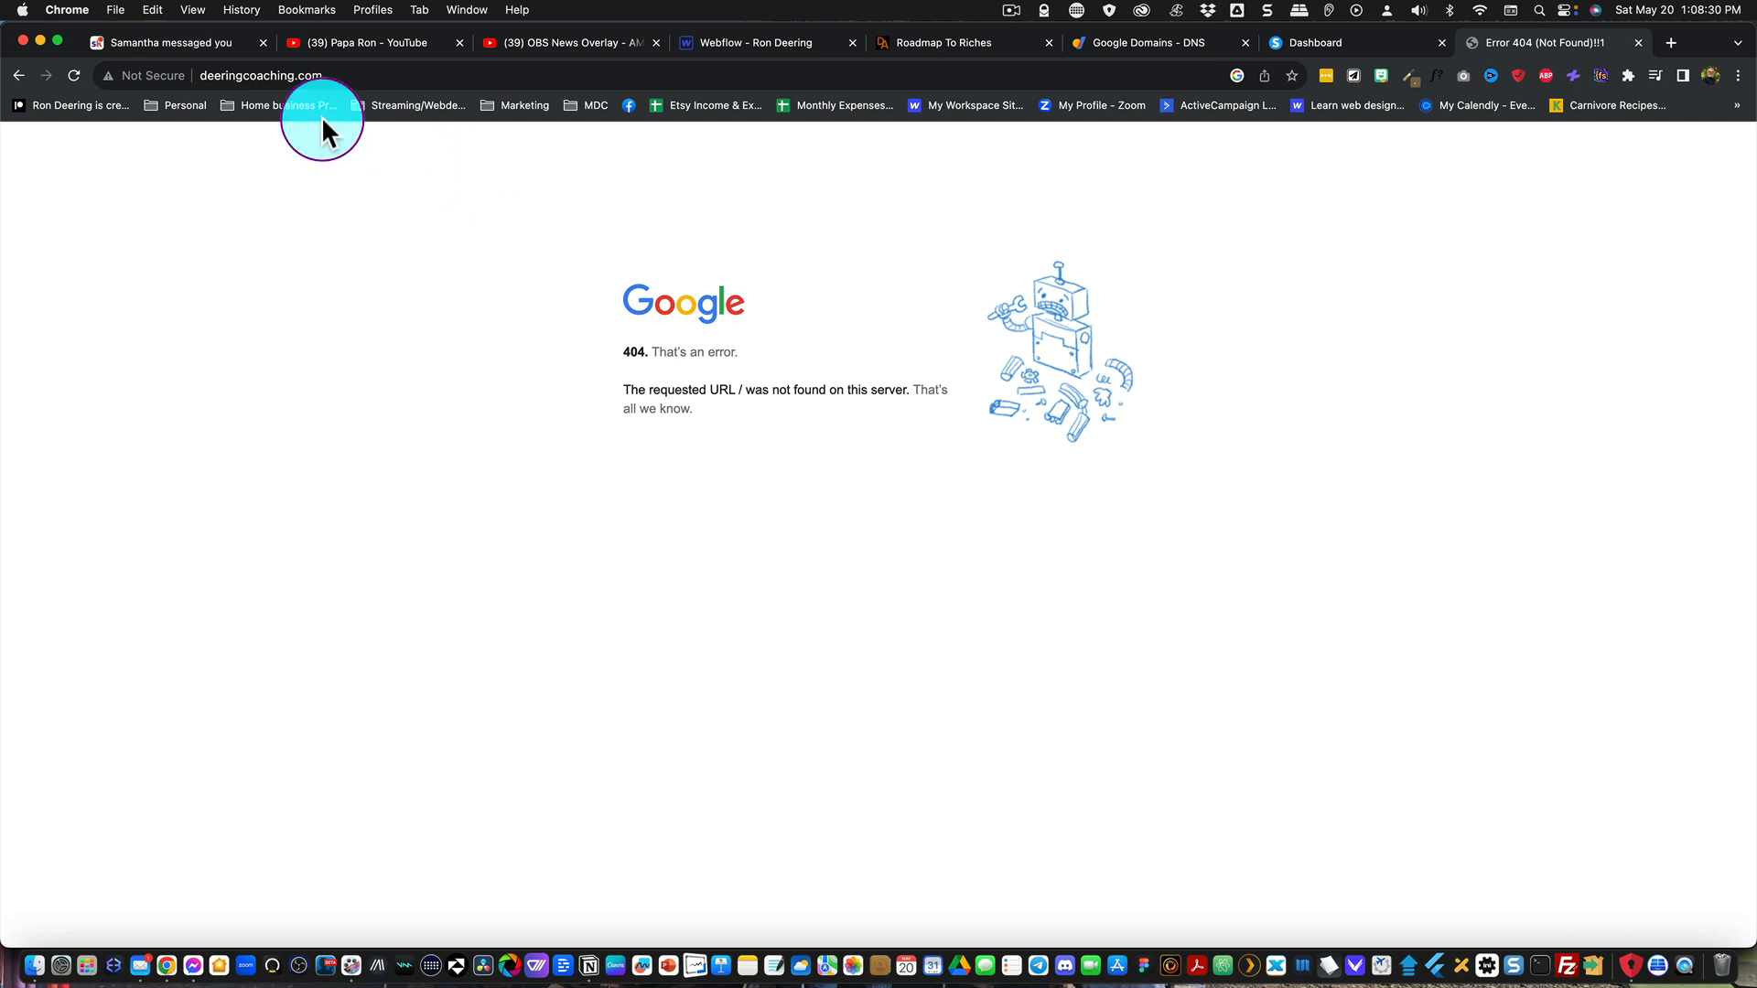
left_click(204, 75)
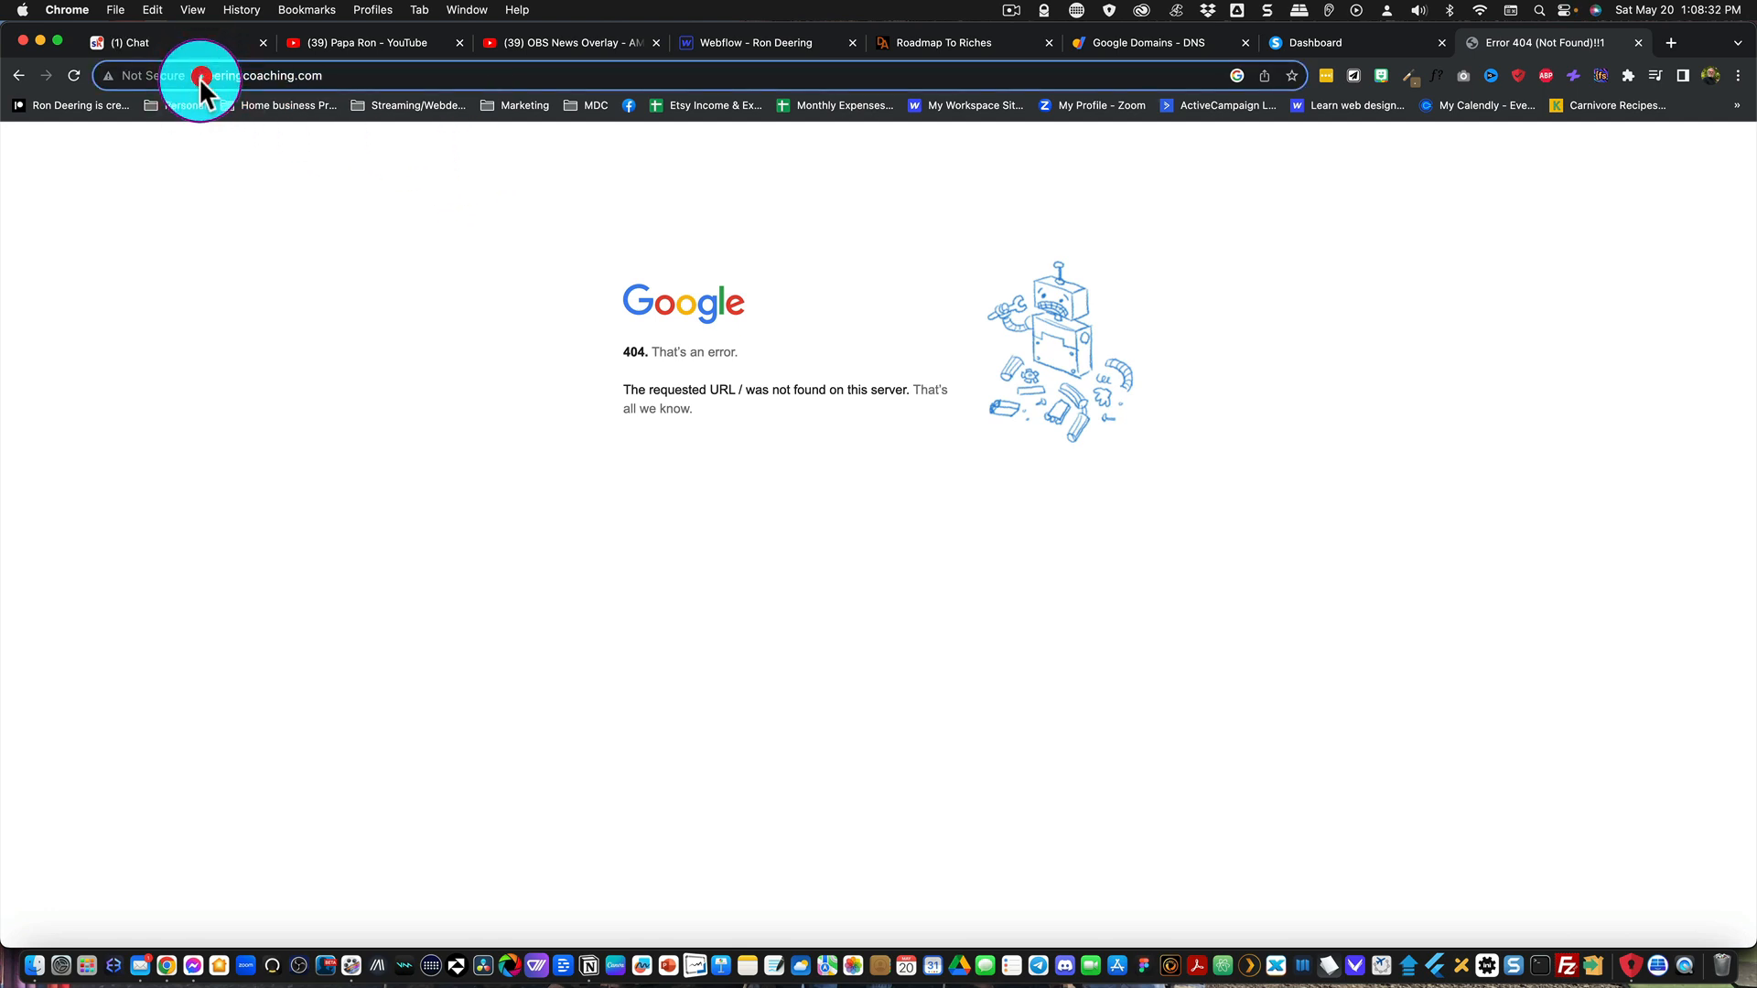
type("www.")
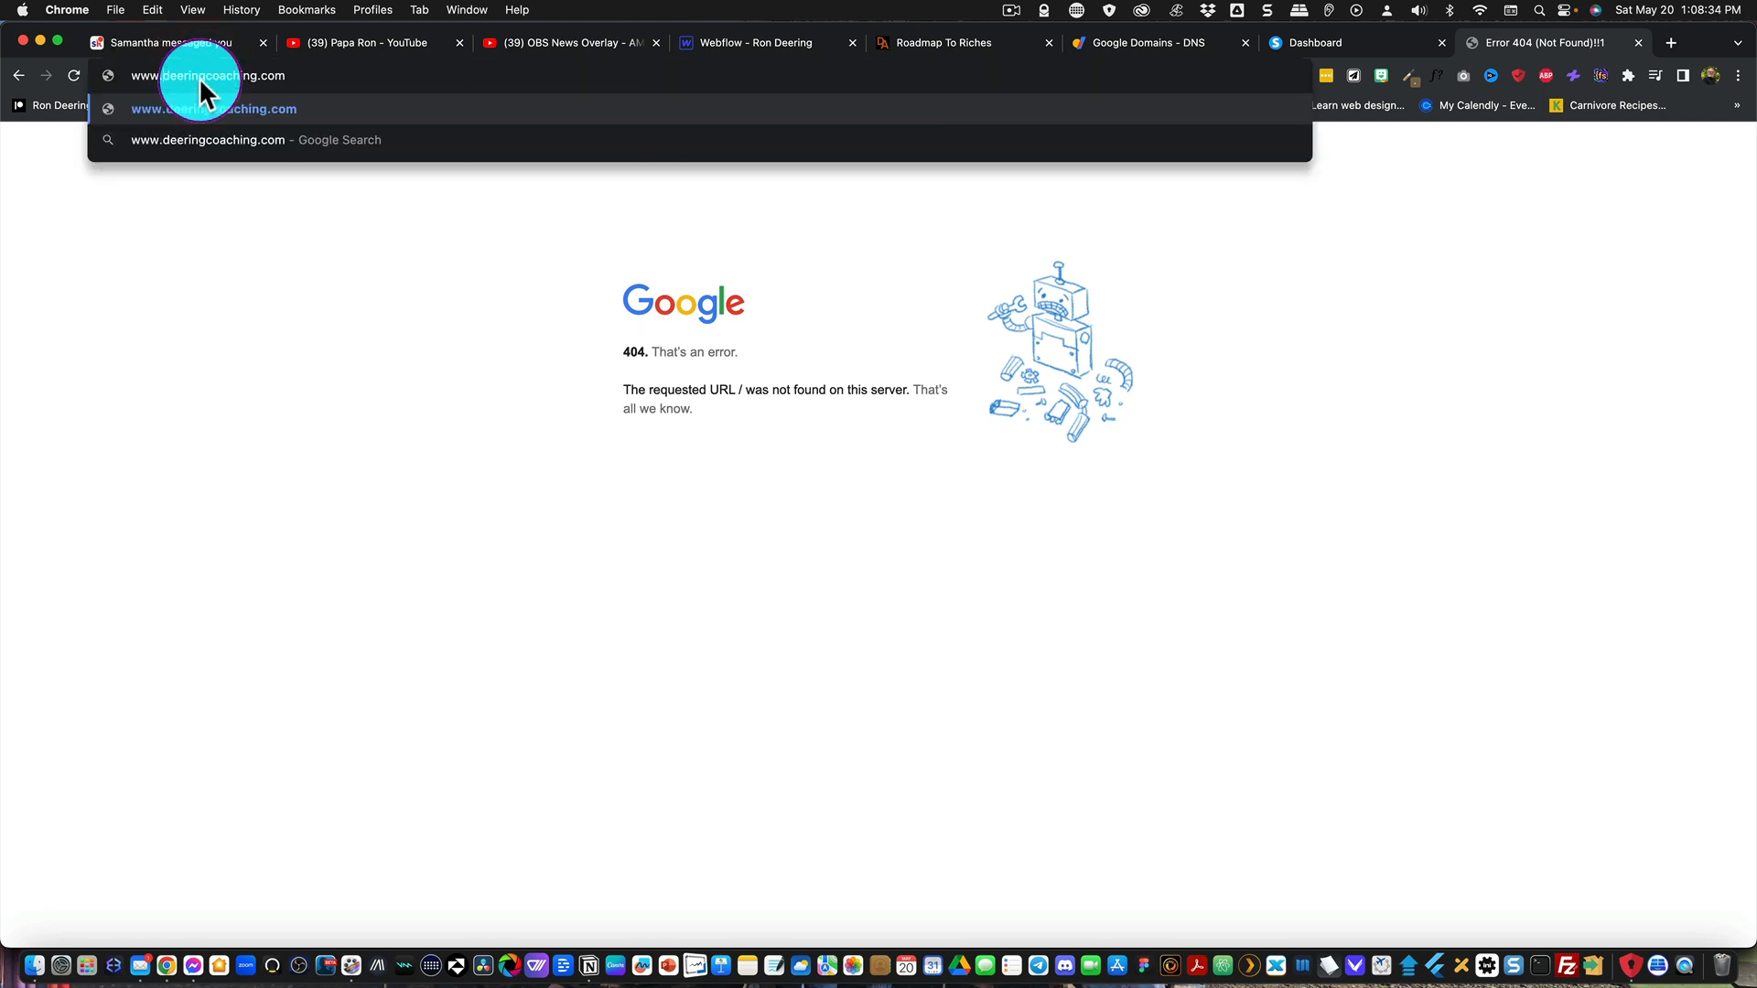
key("Return")
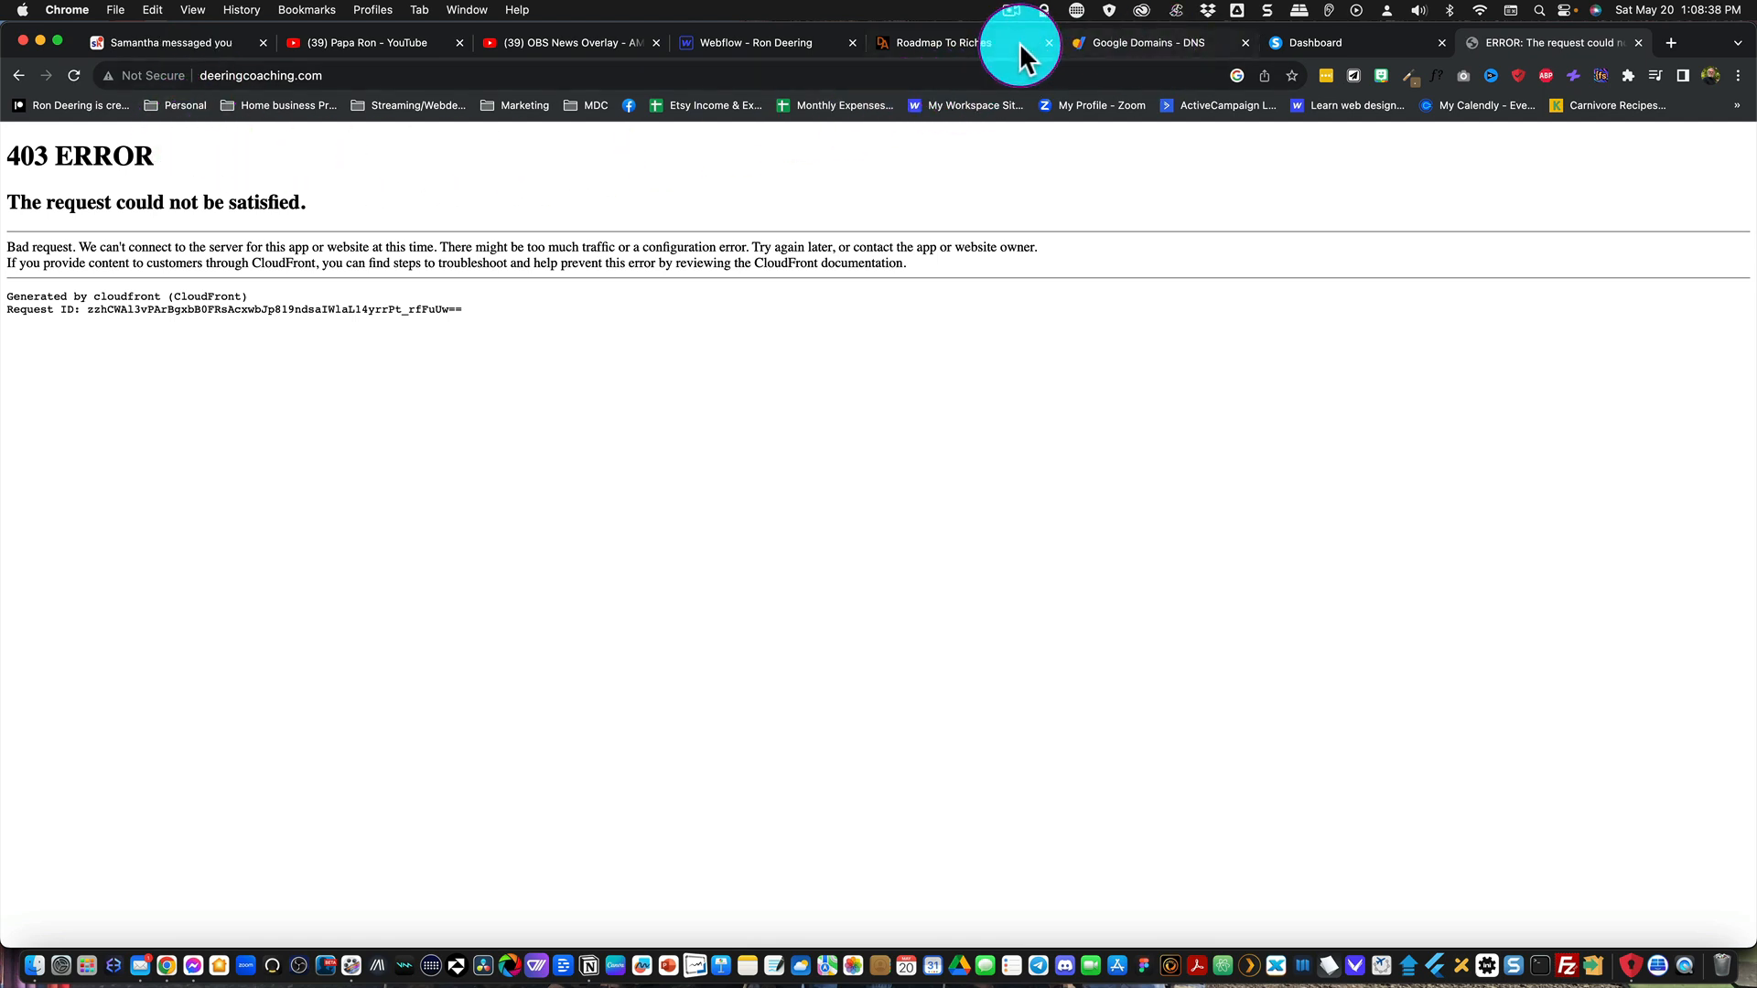
left_click(1322, 42)
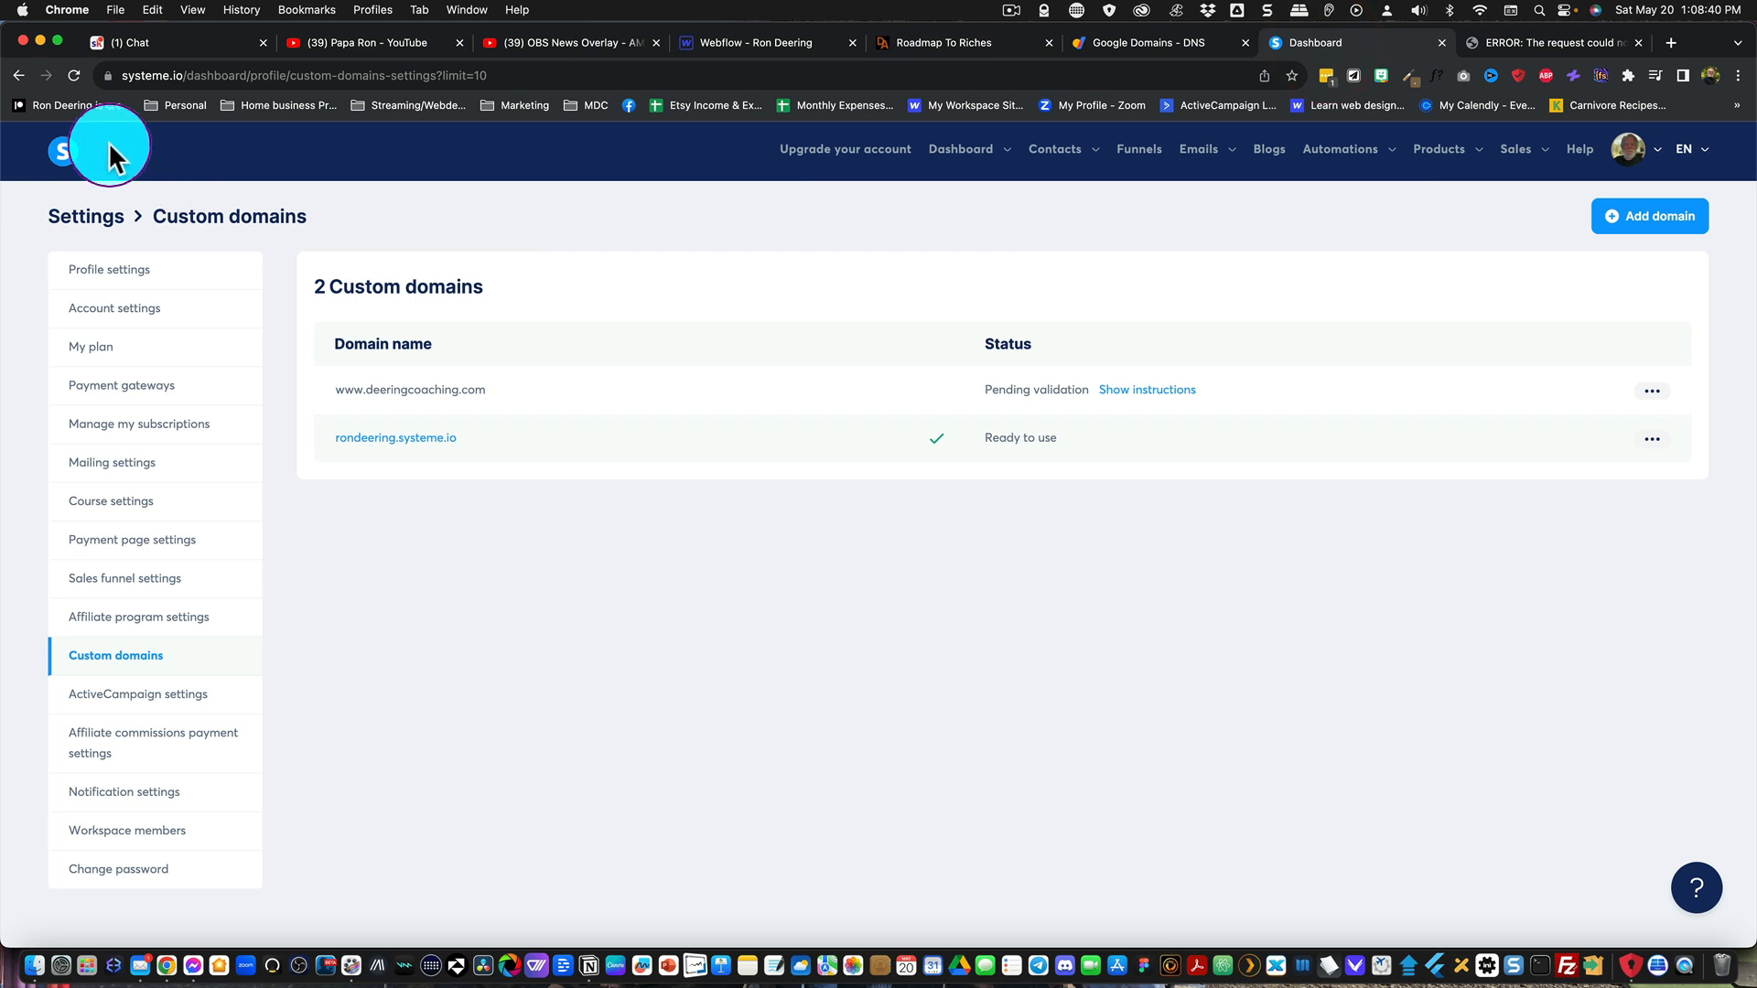
left_click(74, 76)
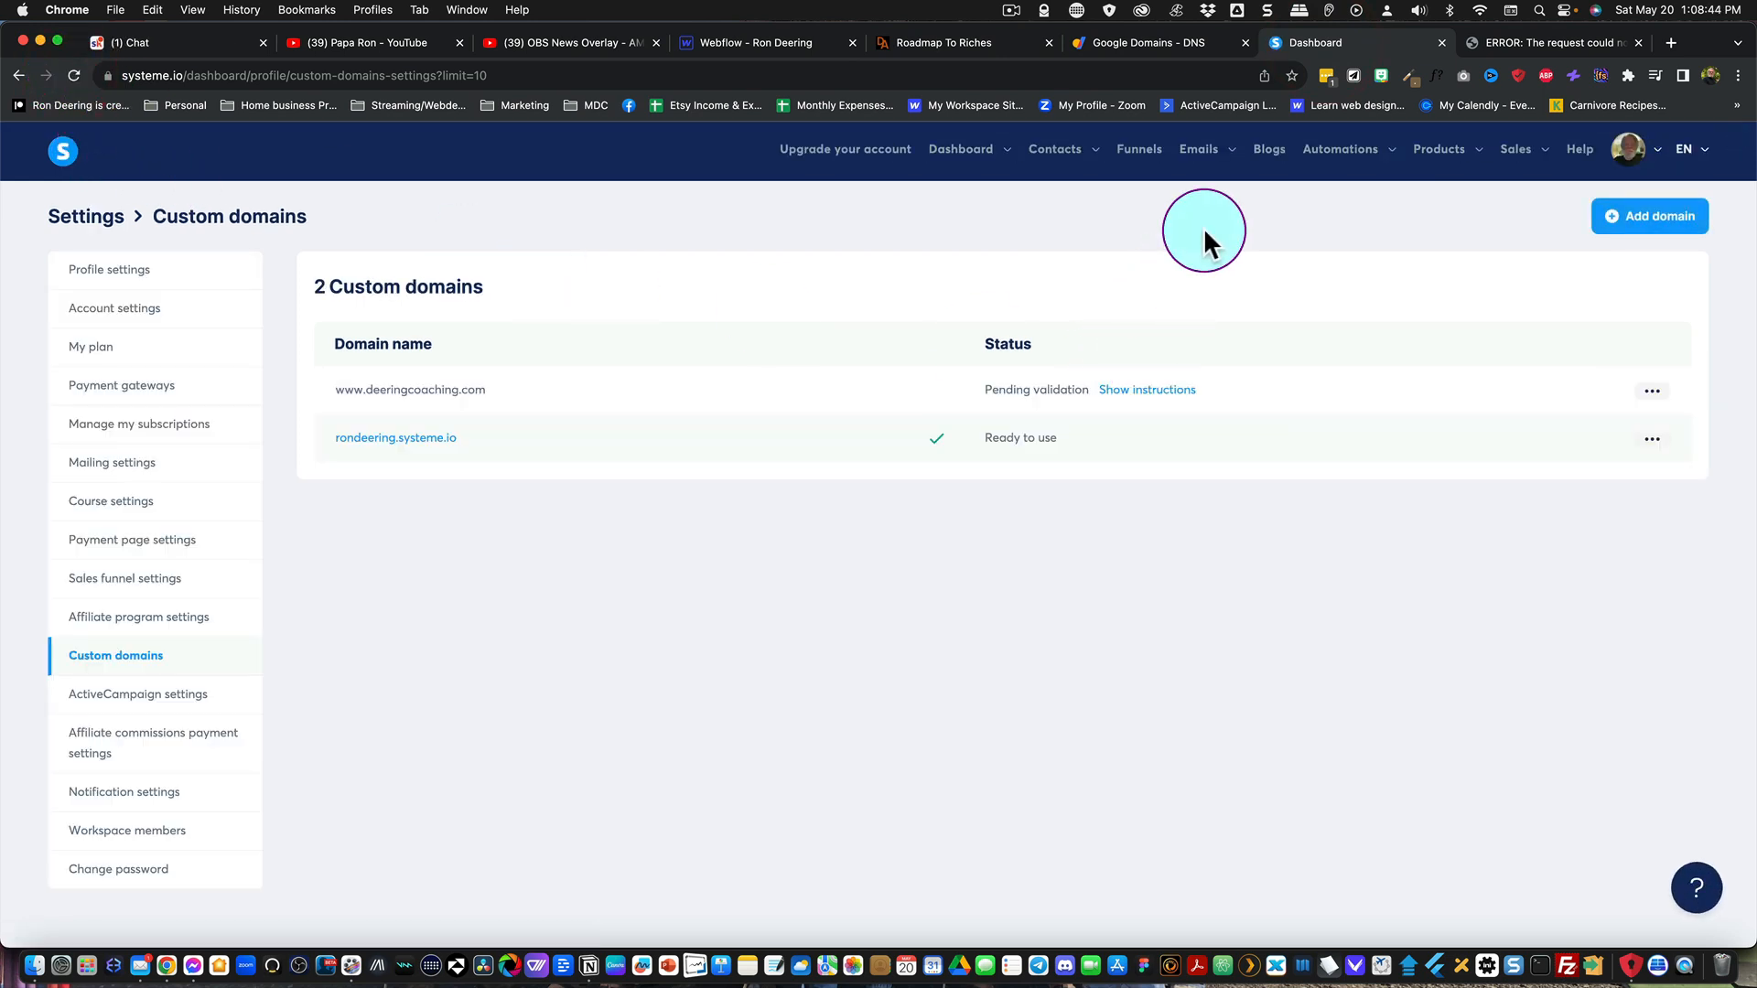
left_click(1012, 13)
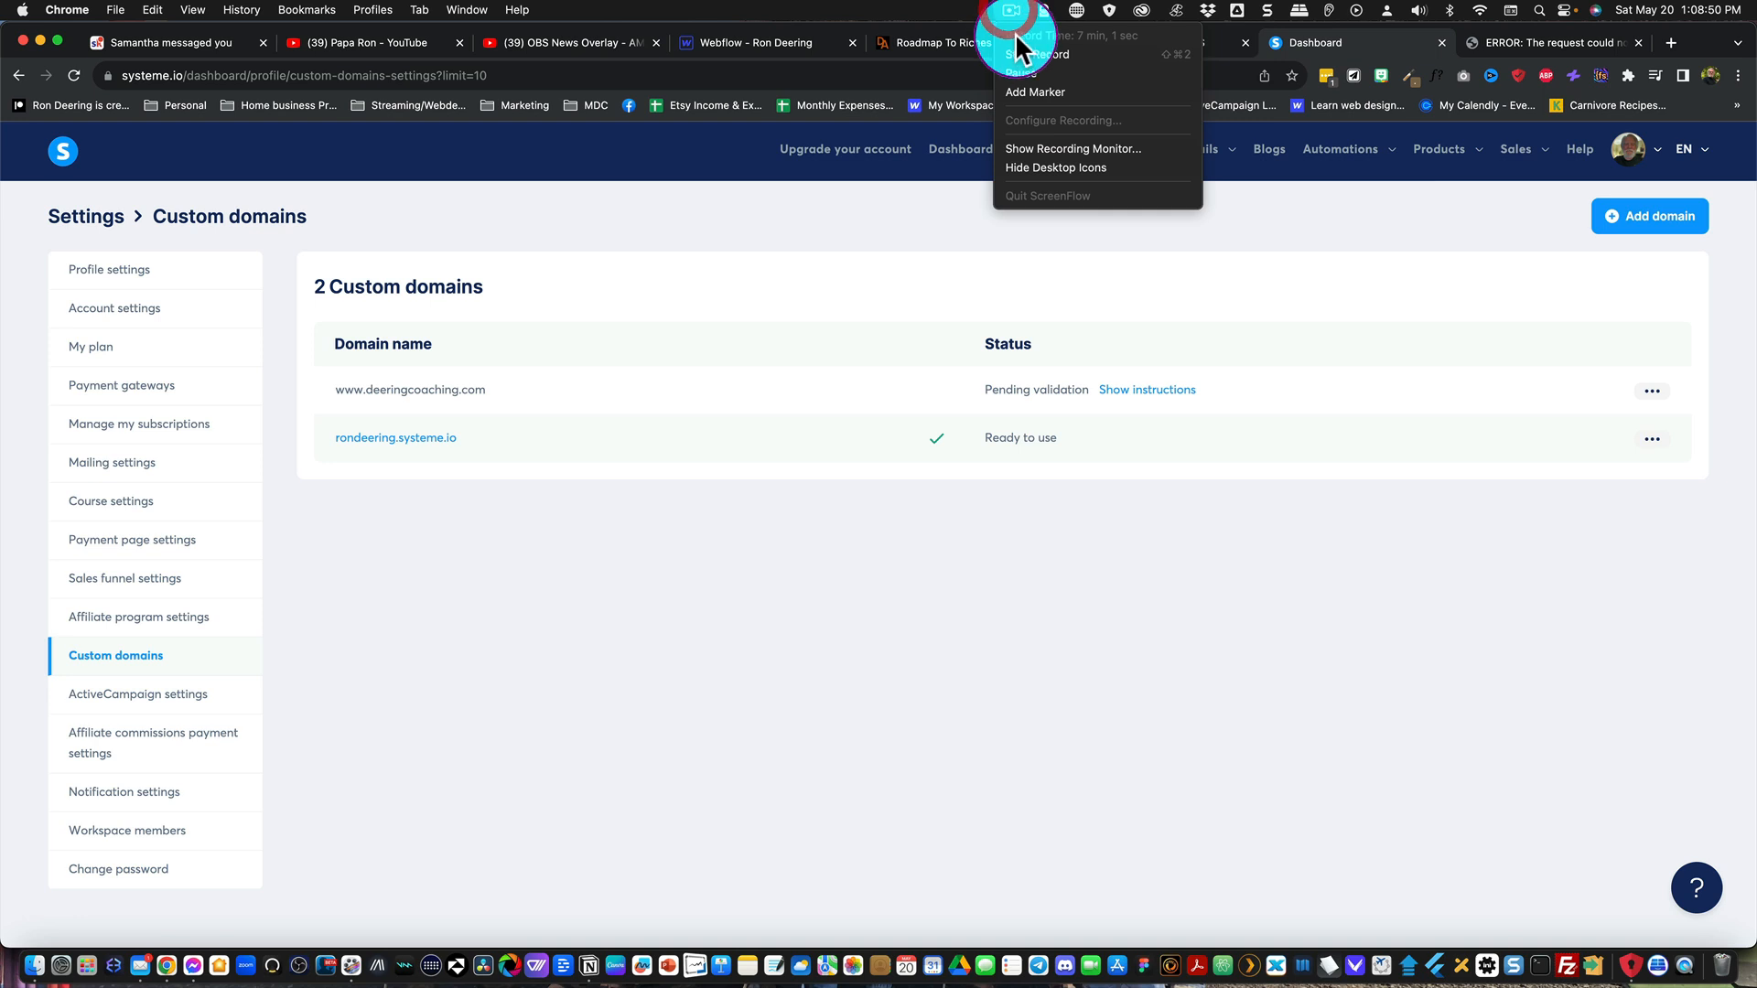
left_click(1025, 74)
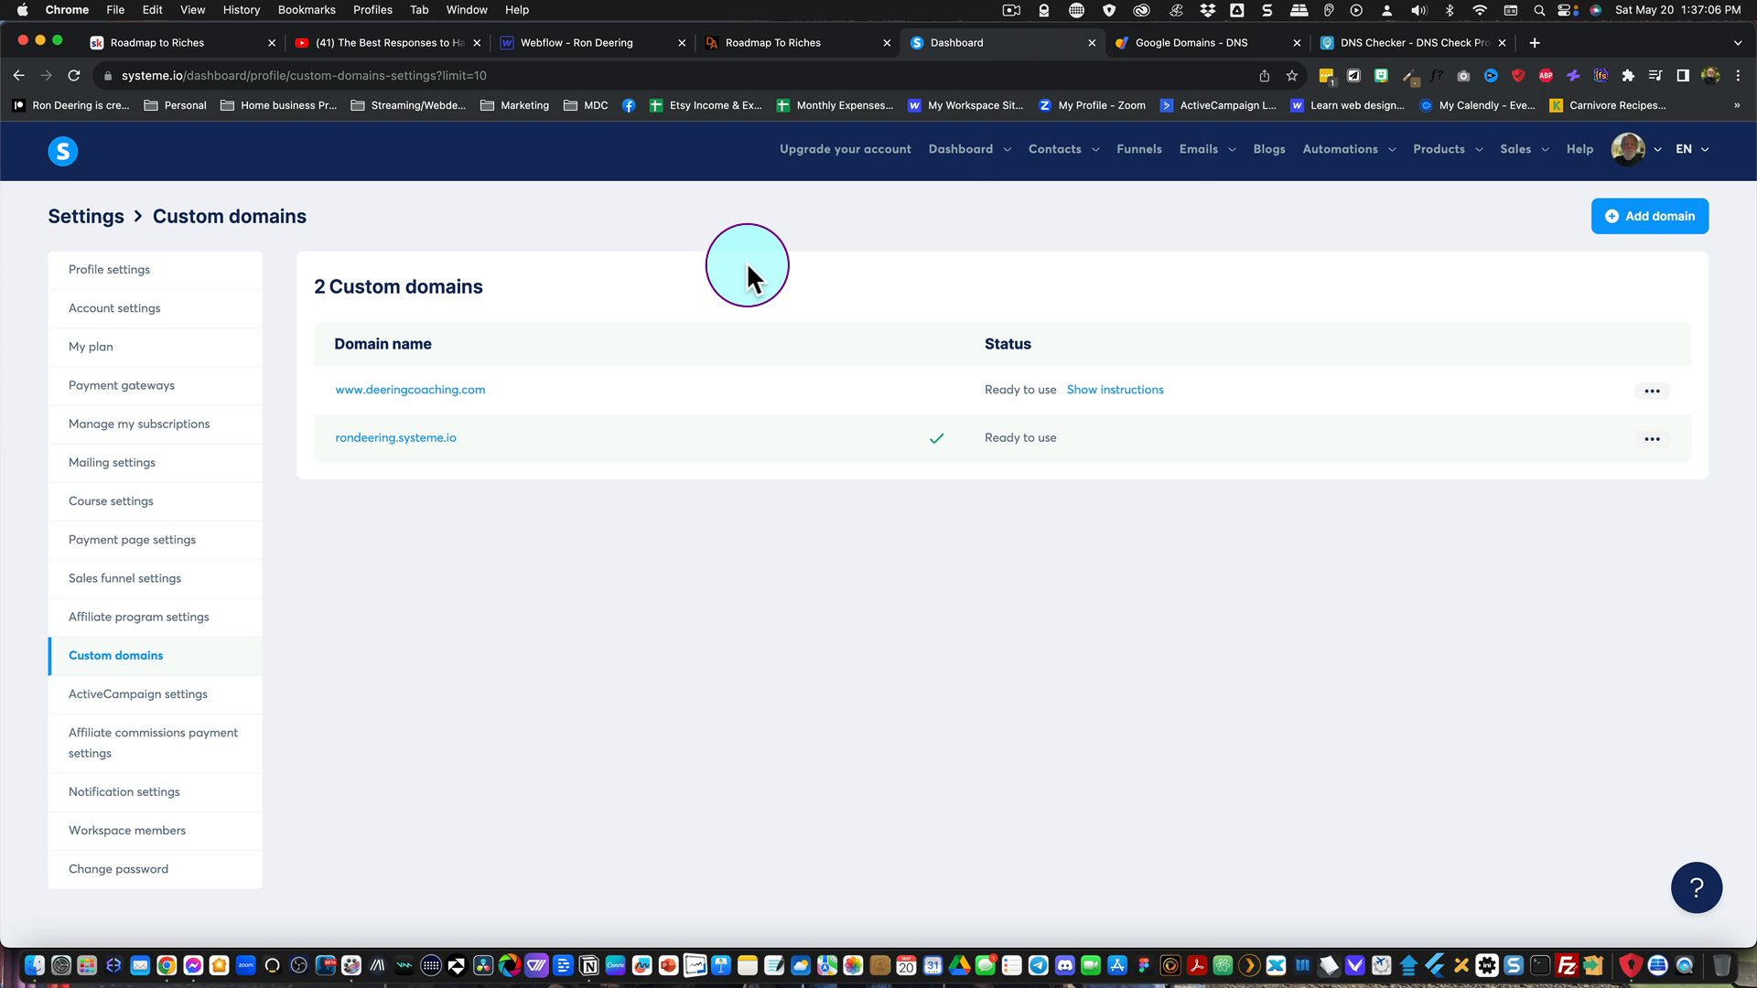
left_click(1652, 390)
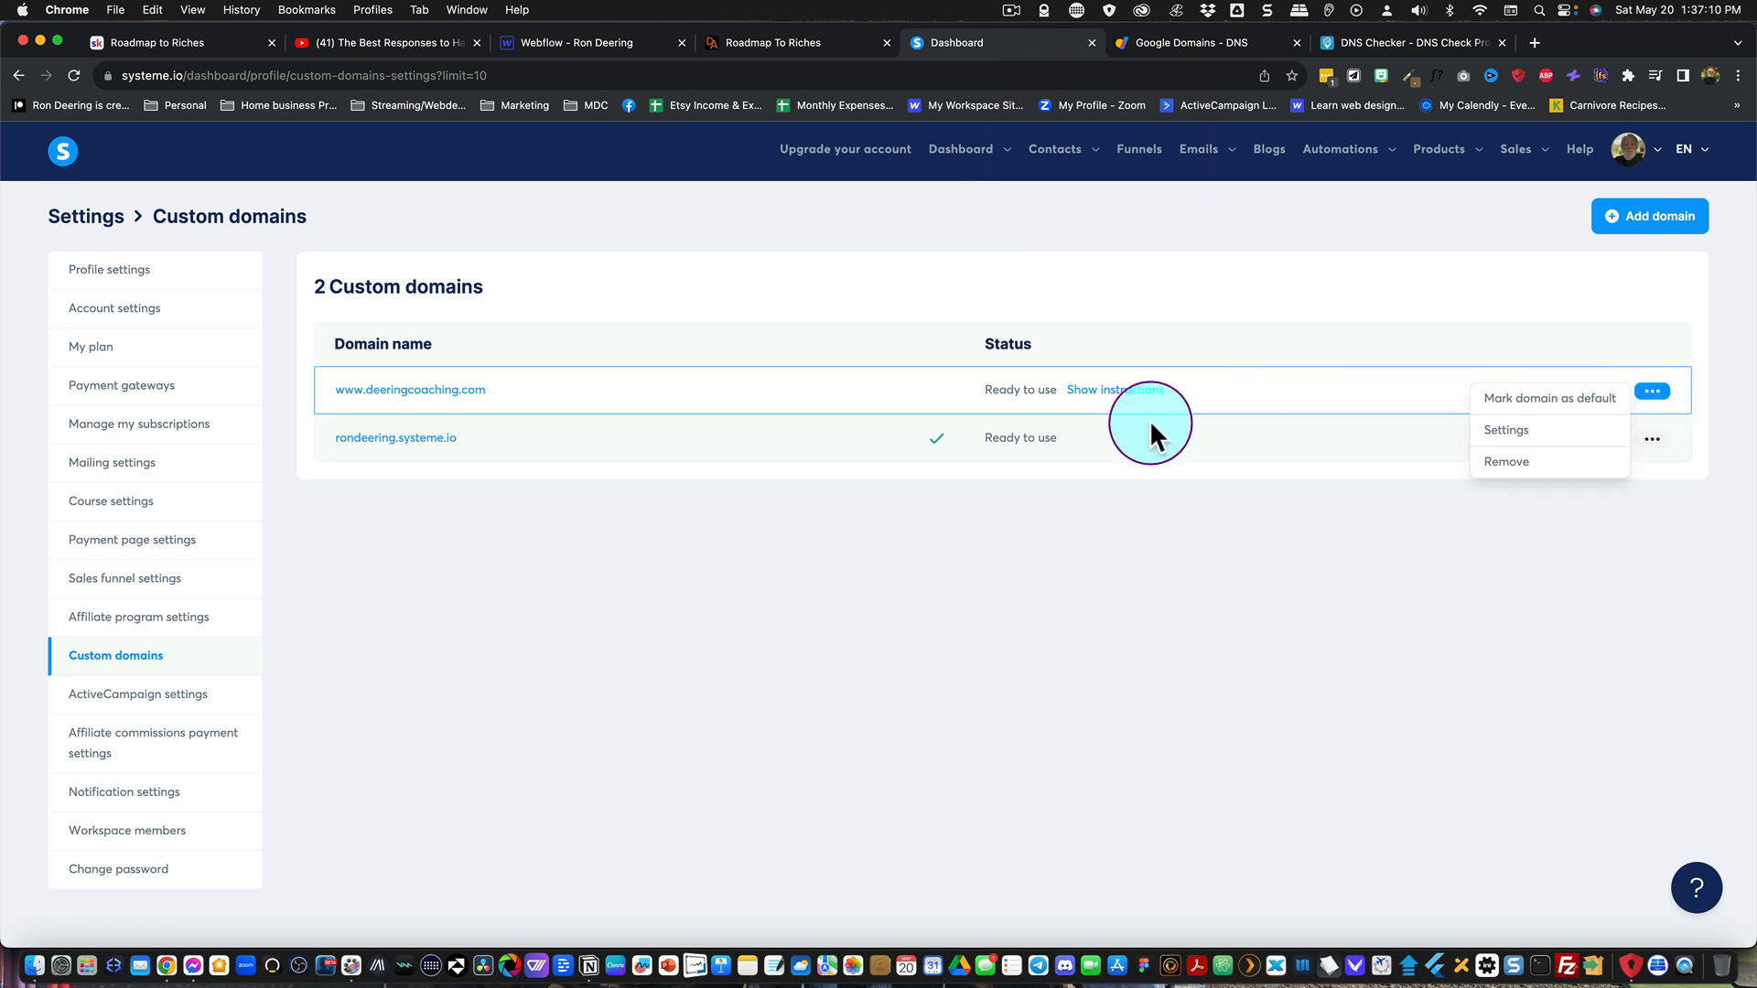
left_click(1652, 391)
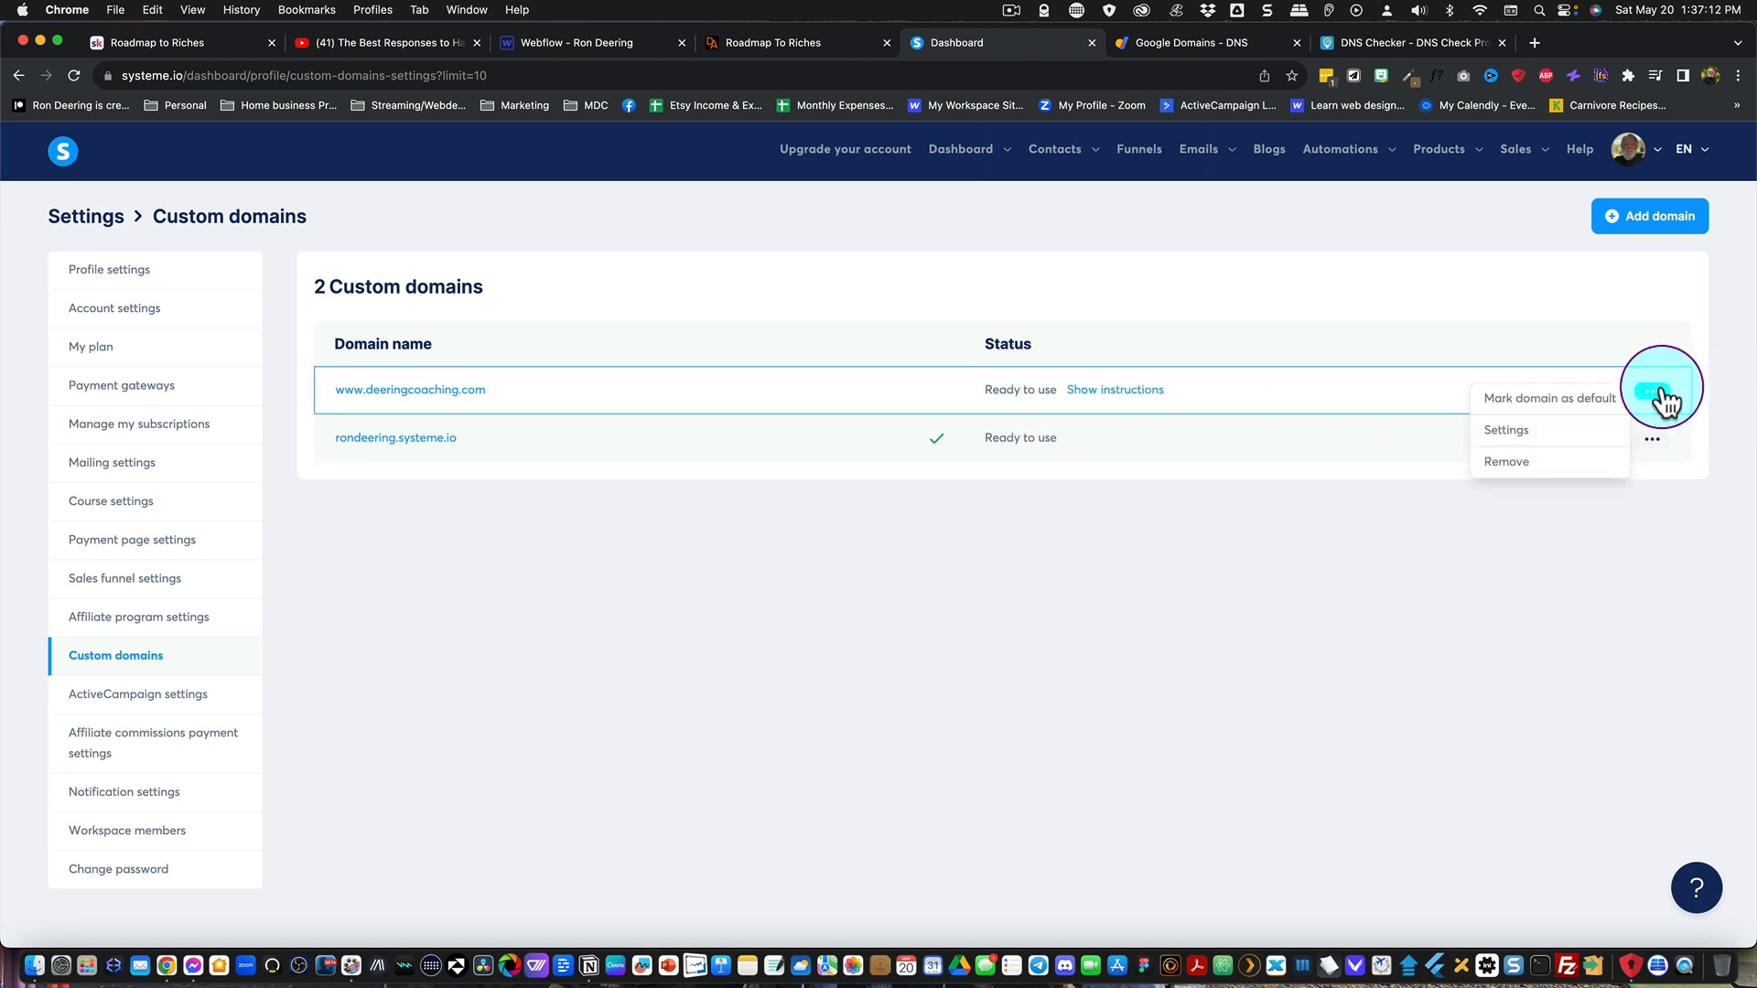
left_click(1554, 412)
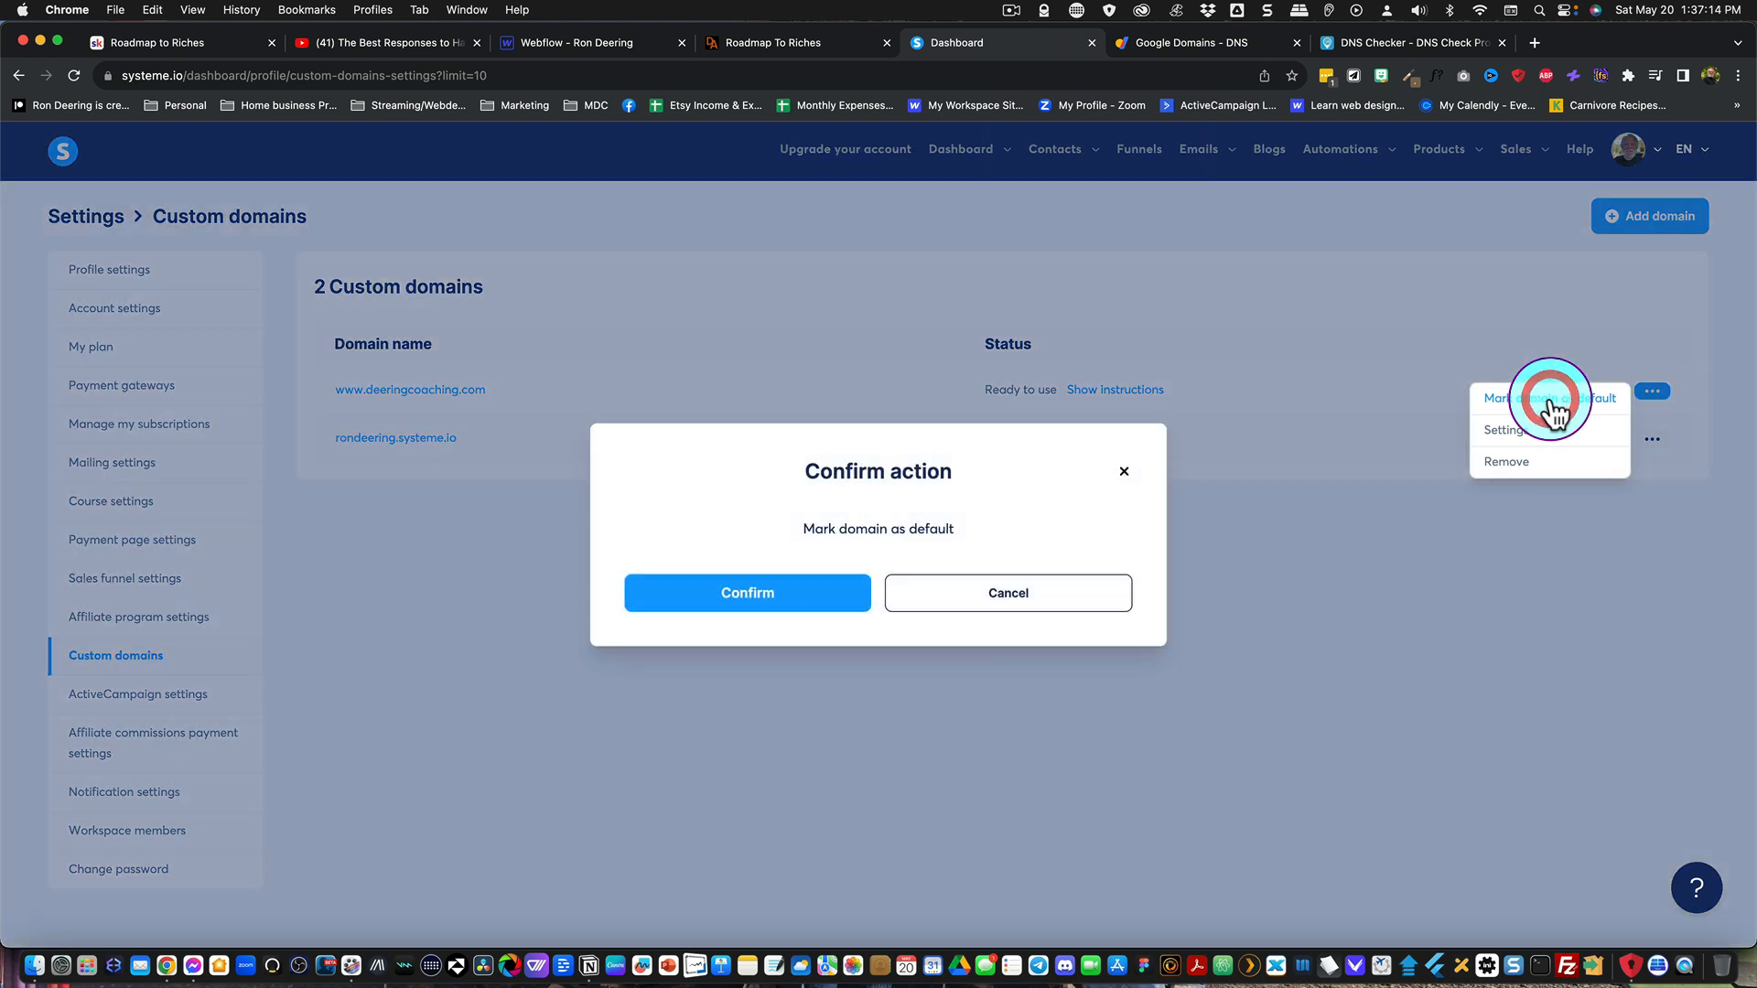
left_click(756, 596)
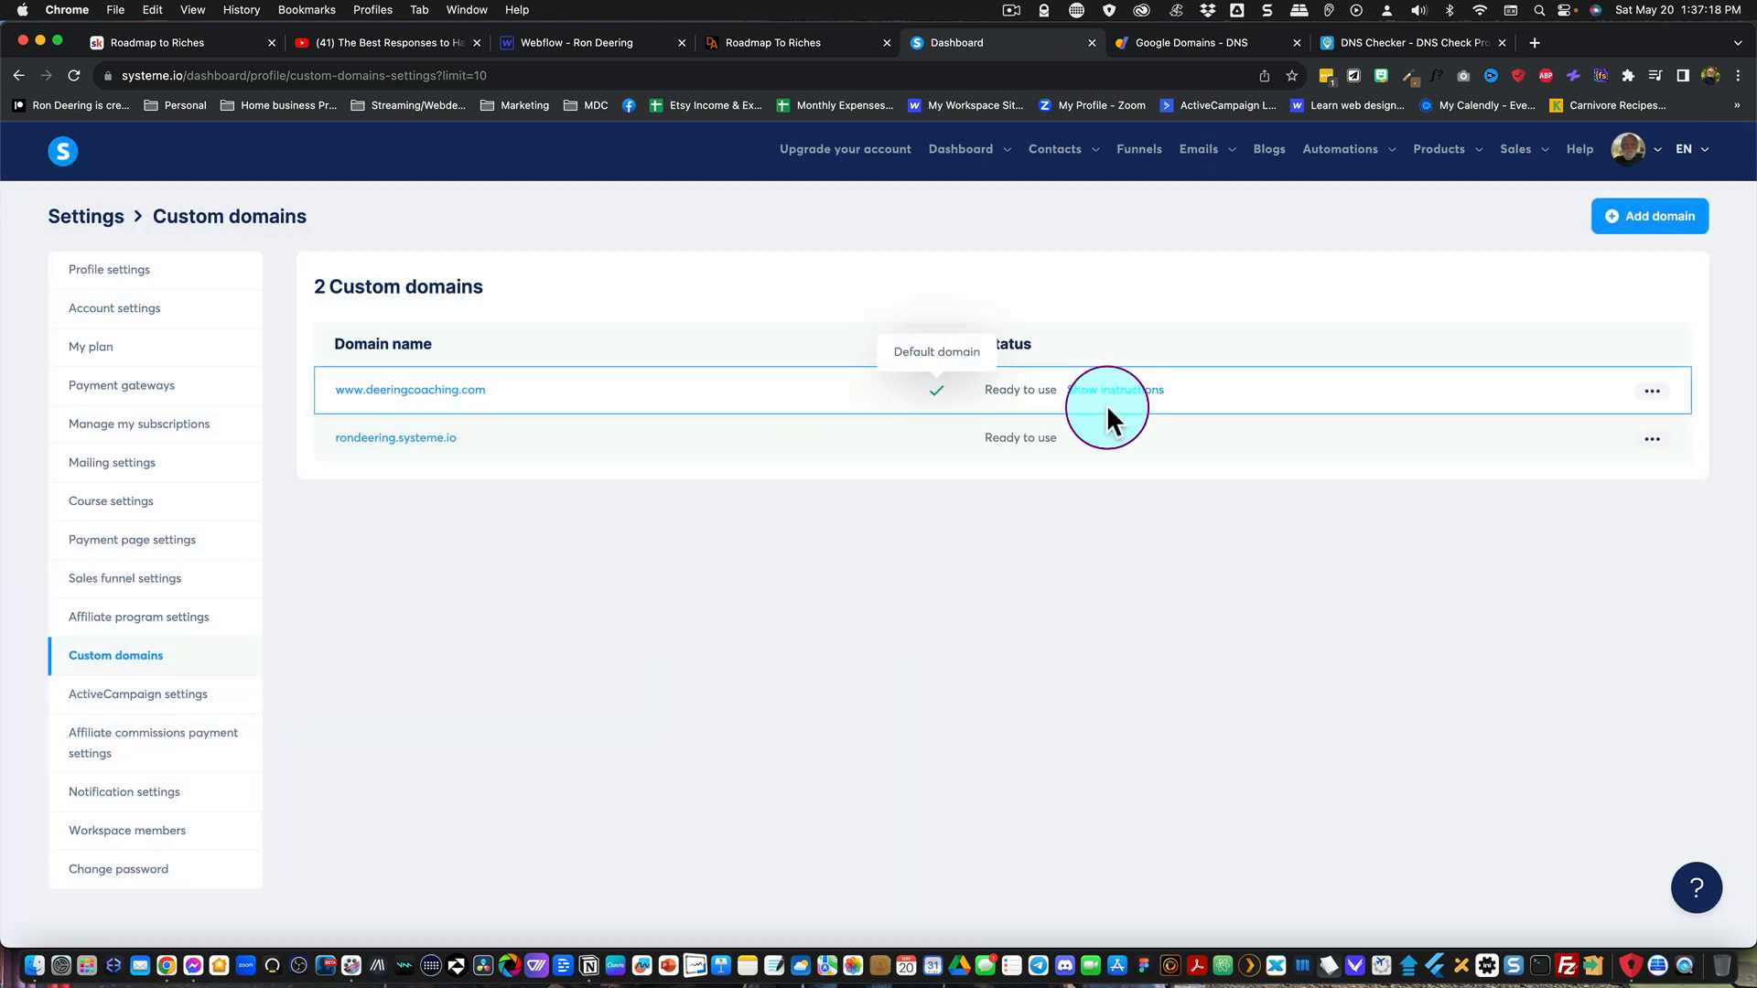
left_click(1140, 158)
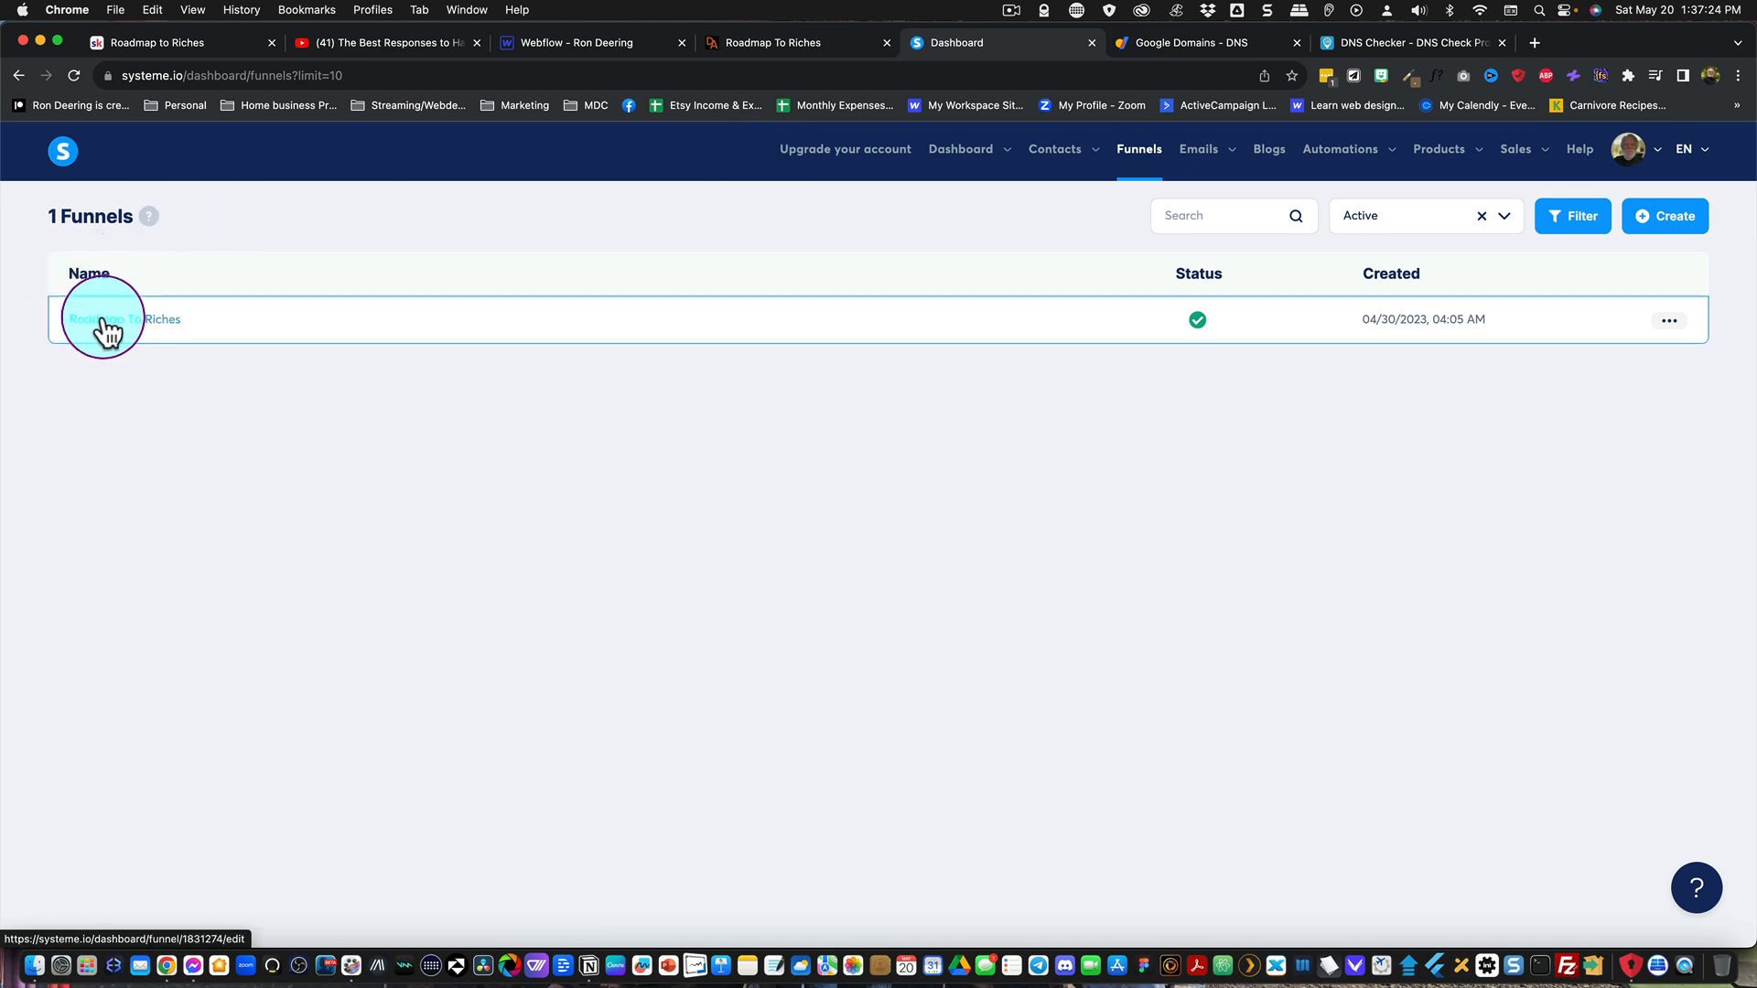
left_click(105, 322)
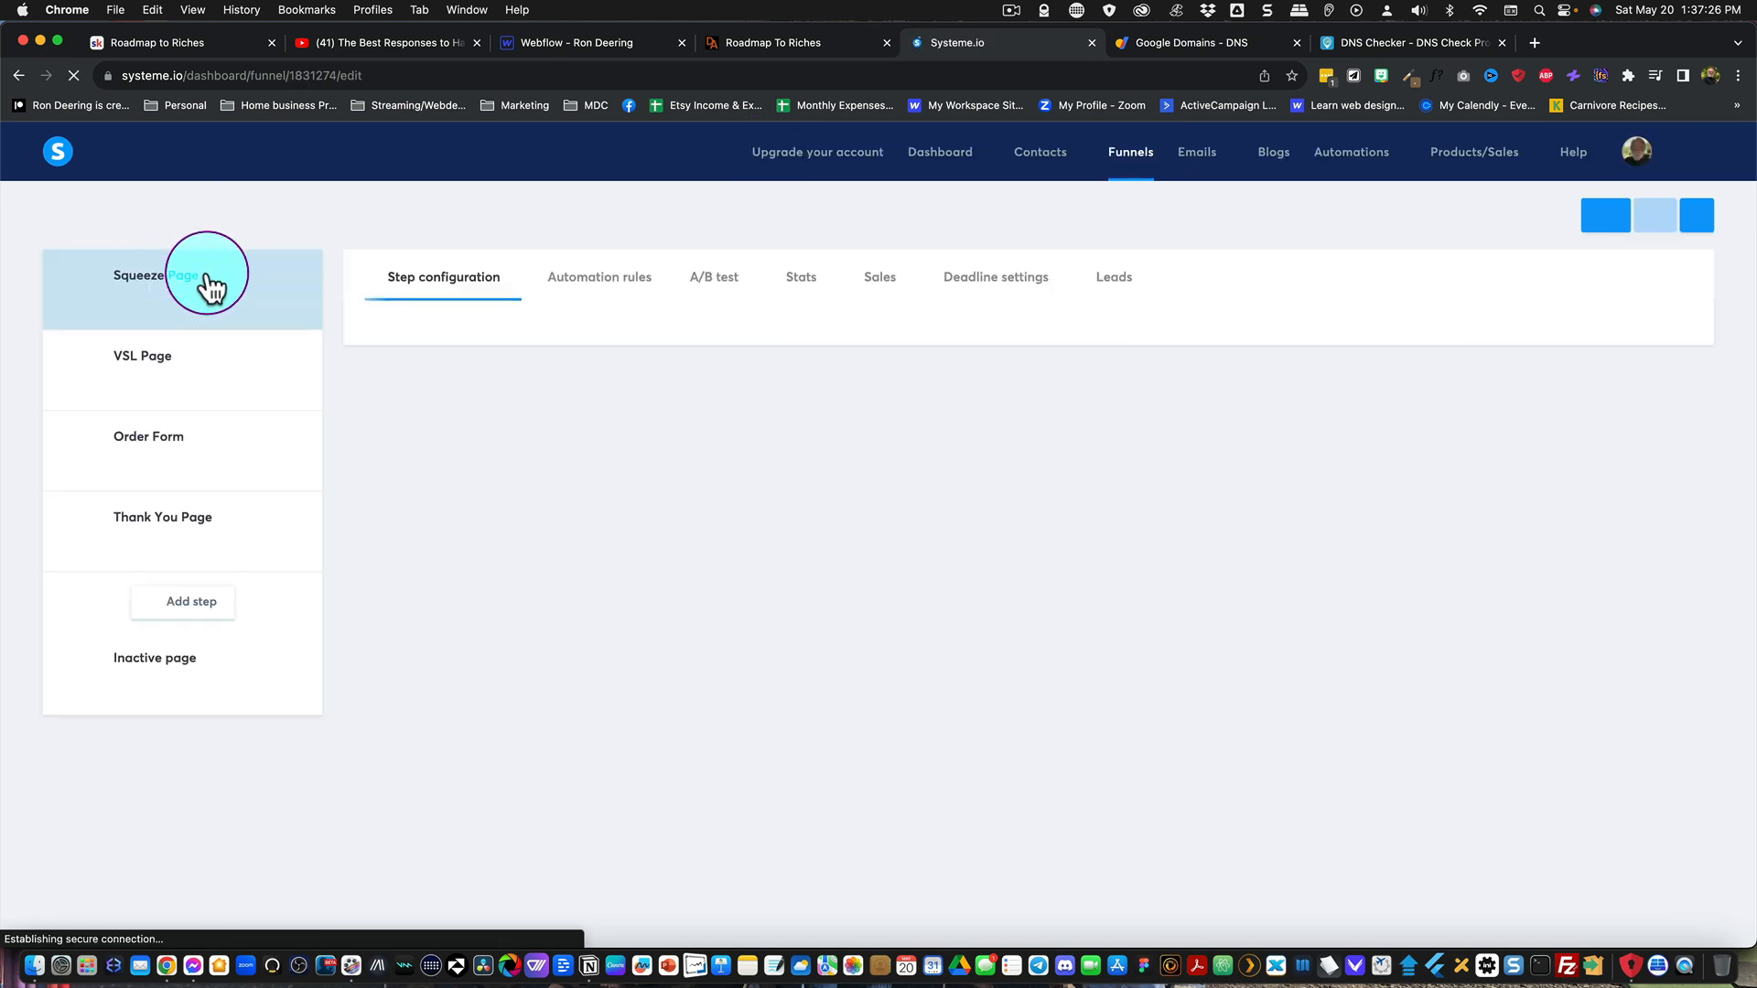
left_click(1639, 225)
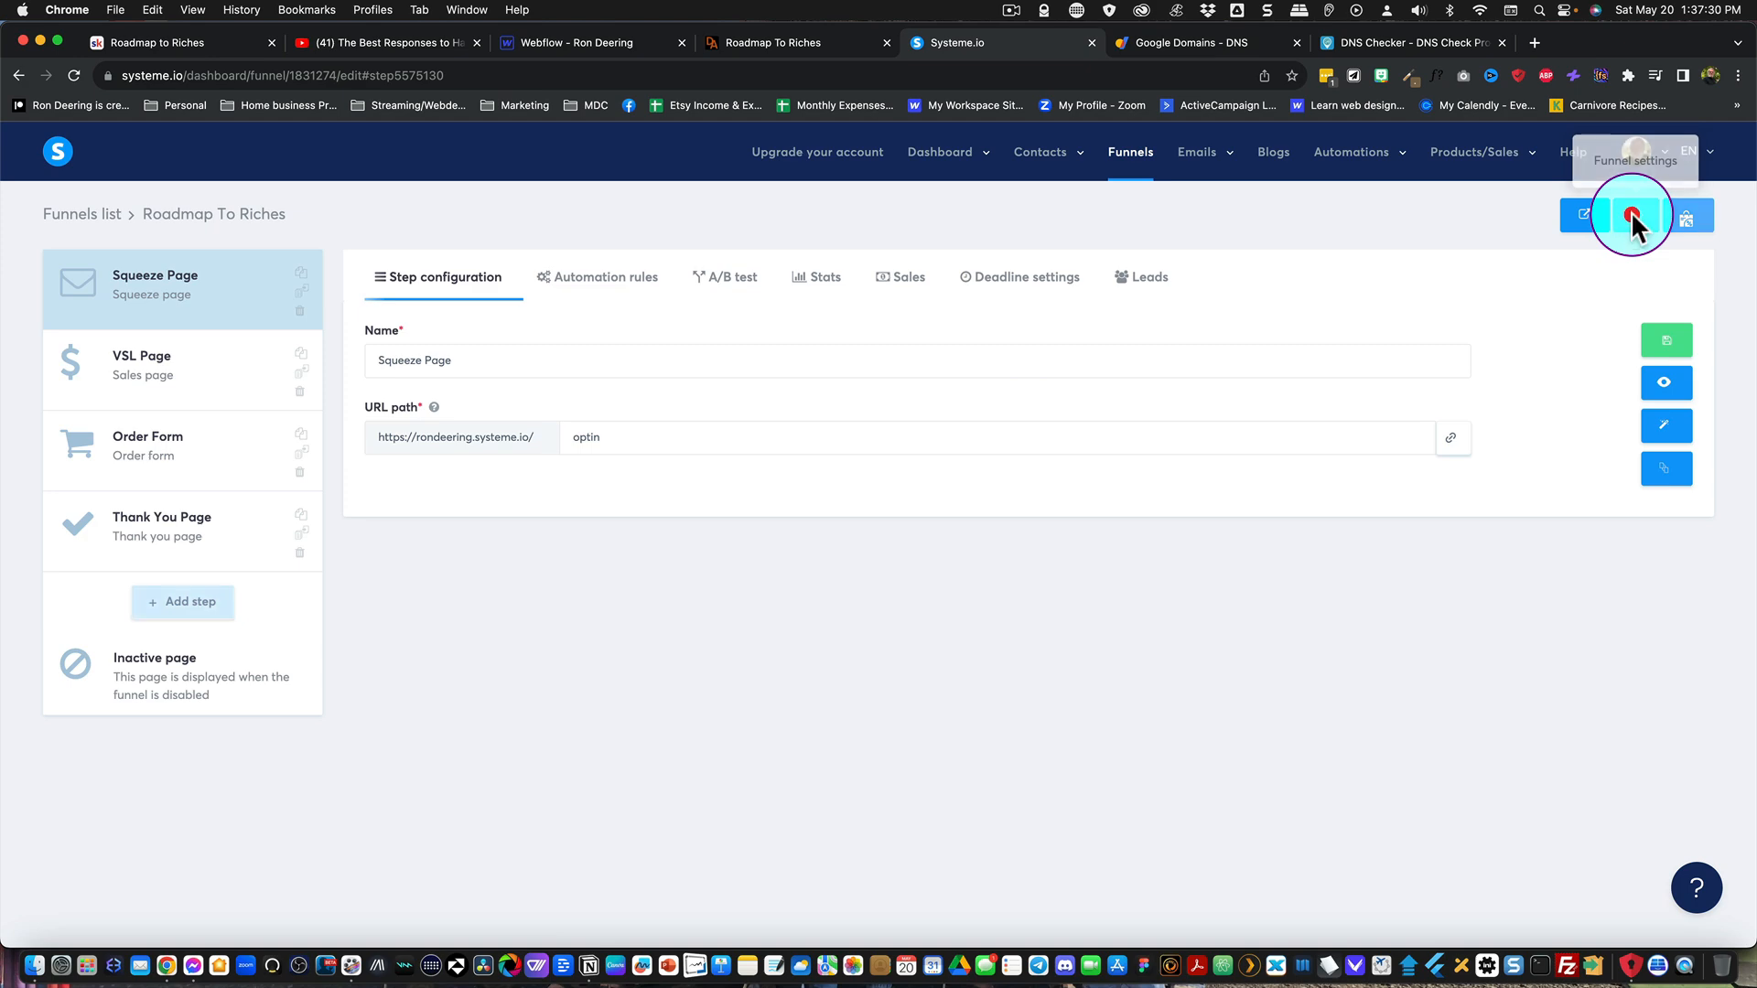
left_click(1638, 225)
left_click(743, 465)
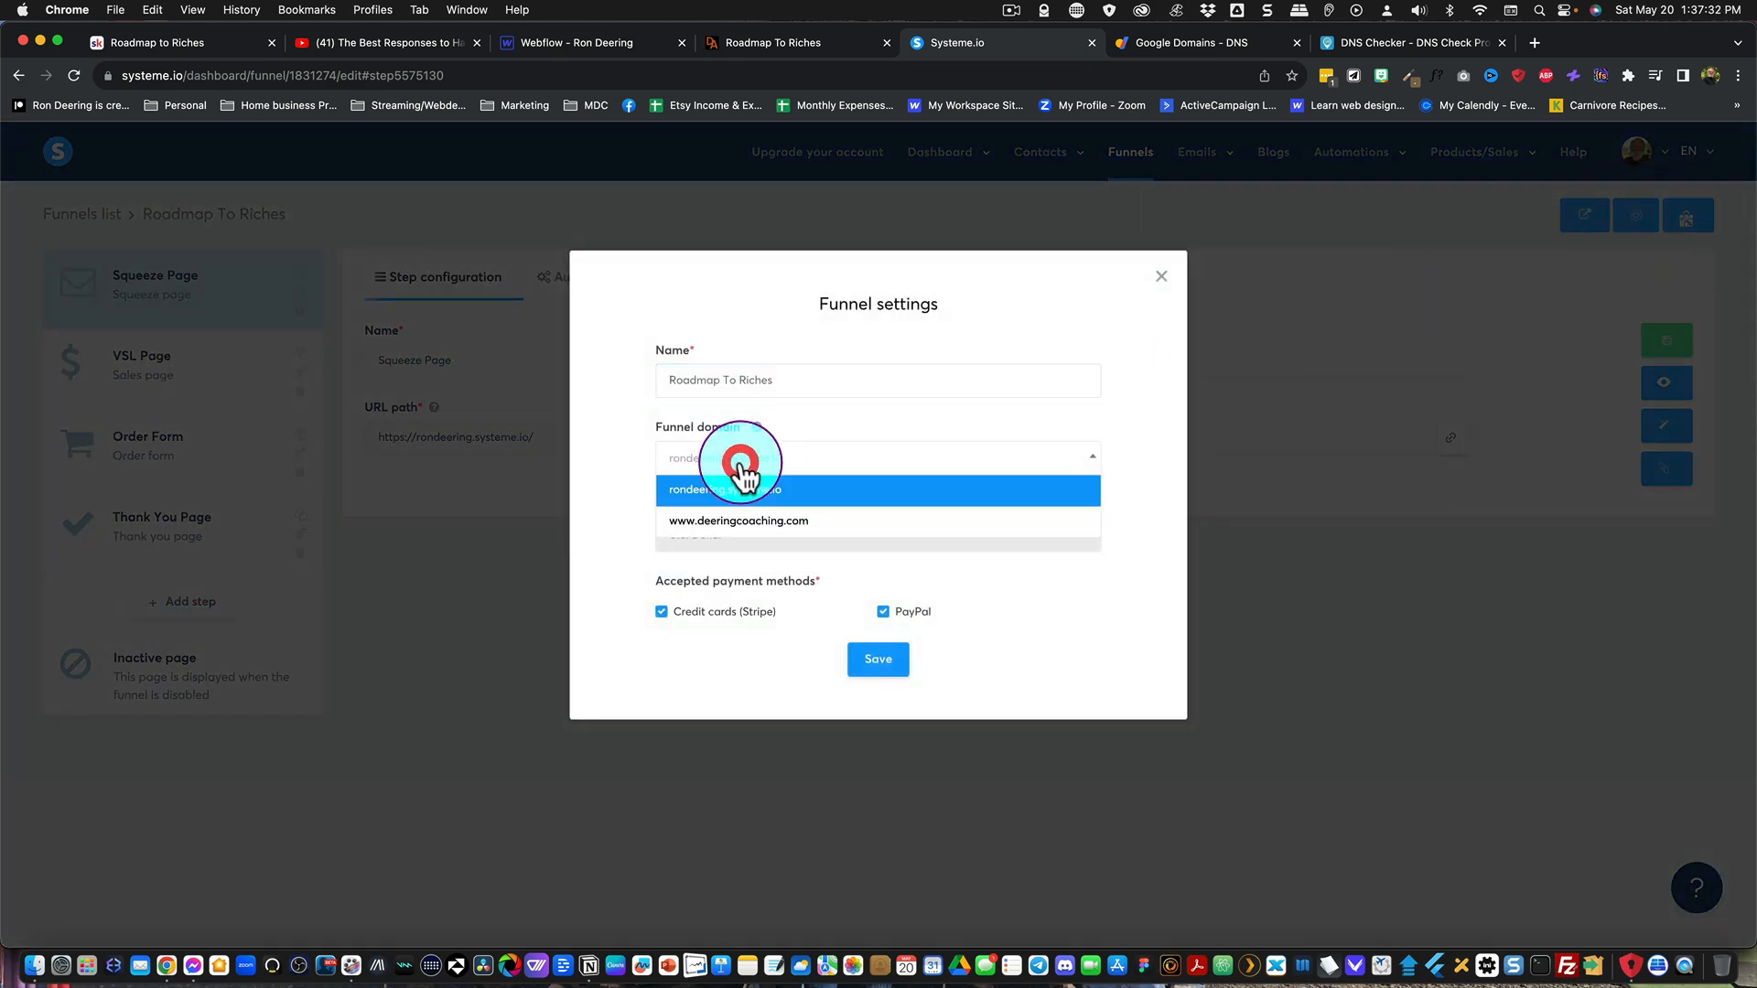
left_click(724, 521)
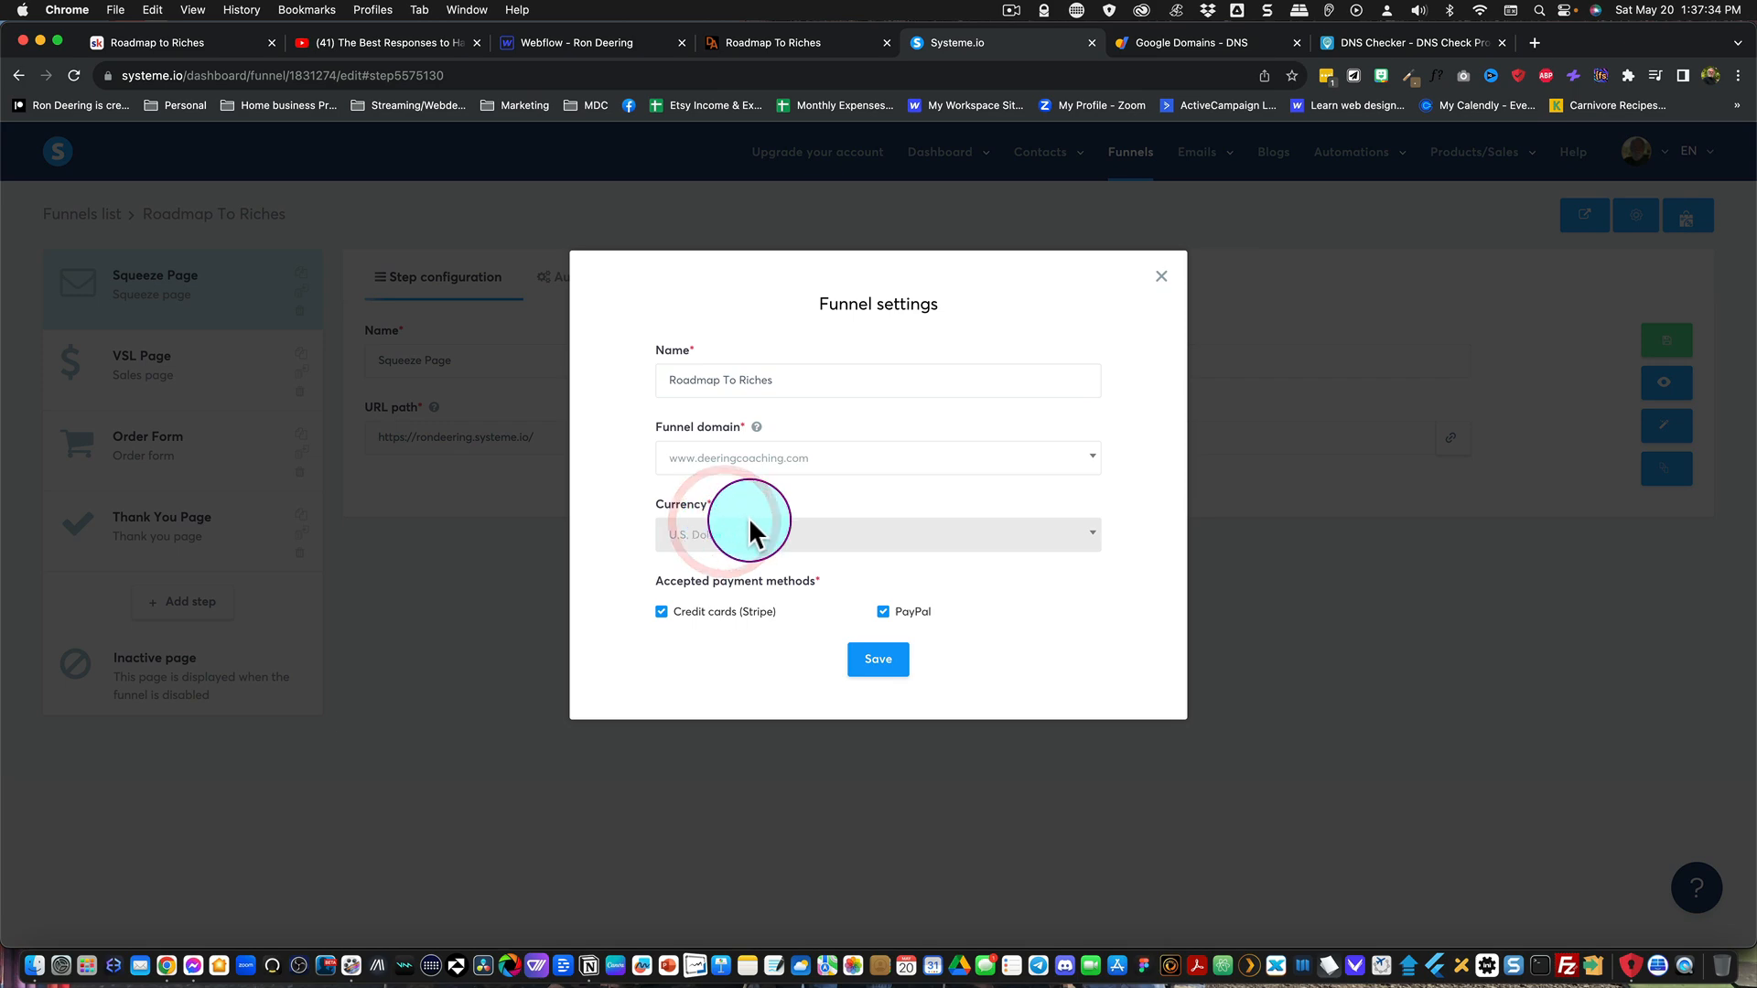
left_click(879, 660)
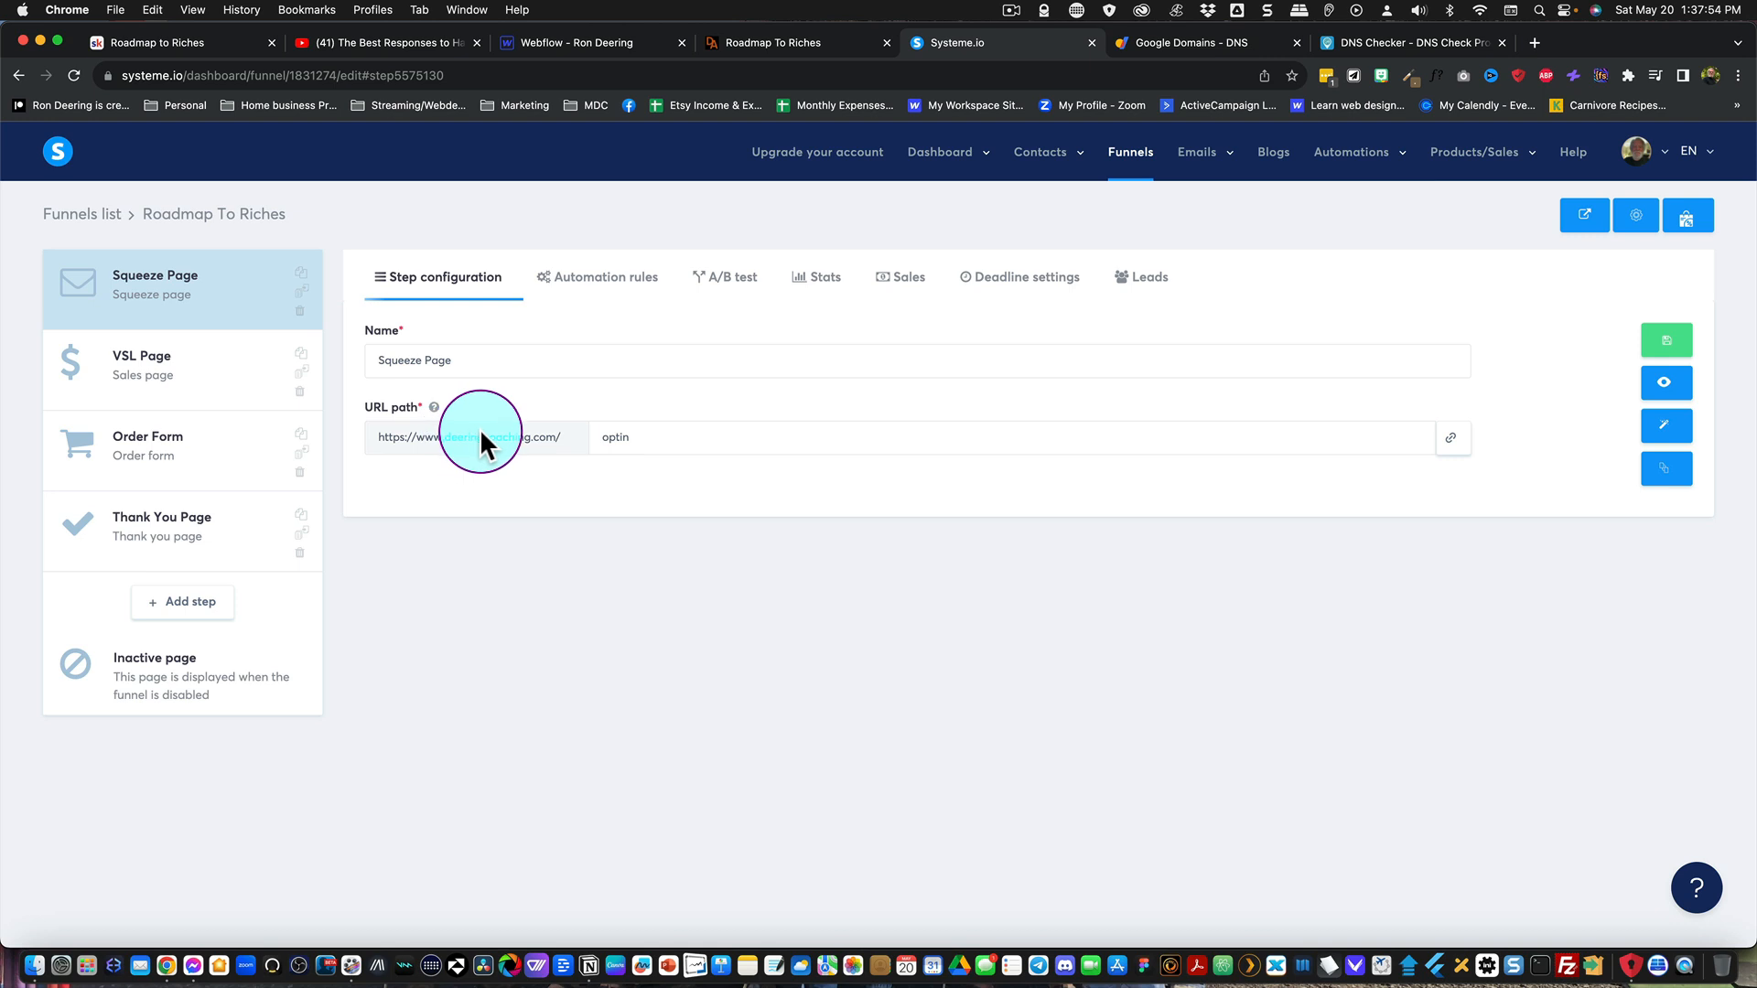
Step: Switch the funnel domain back to the account's systeme.io subdomain and save the funnel settings
left_click(547, 437)
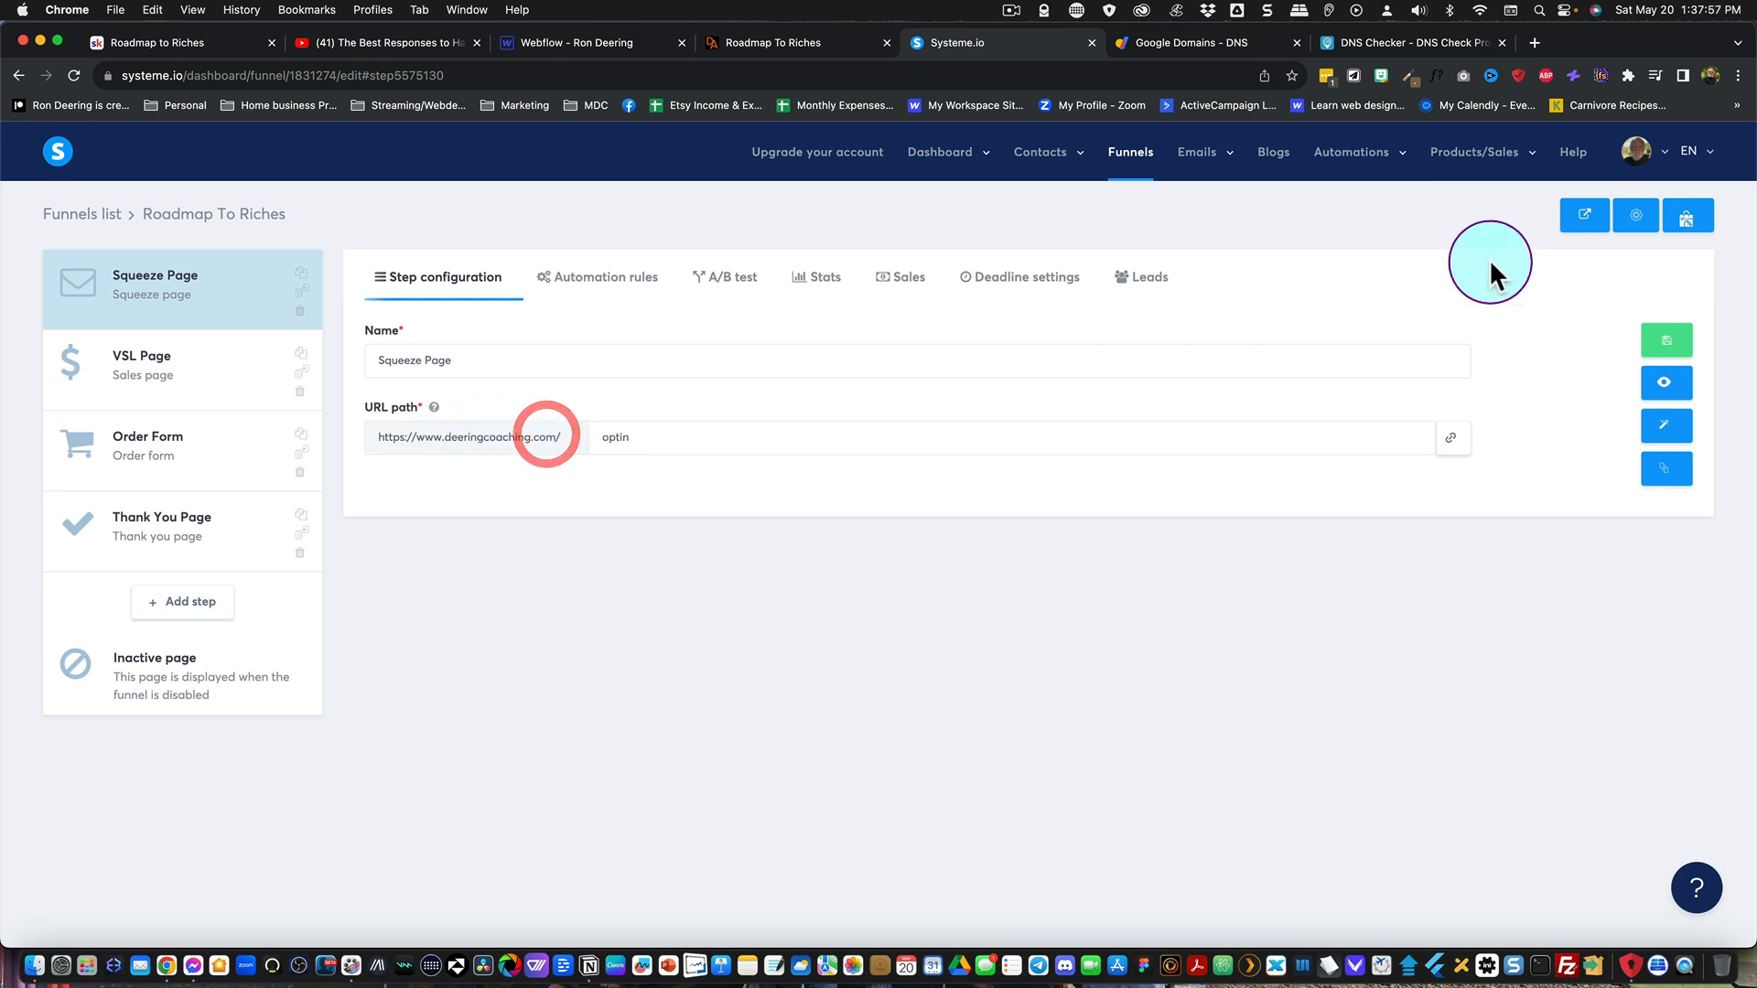
left_click(1633, 216)
left_click(810, 461)
left_click(792, 490)
left_click(877, 661)
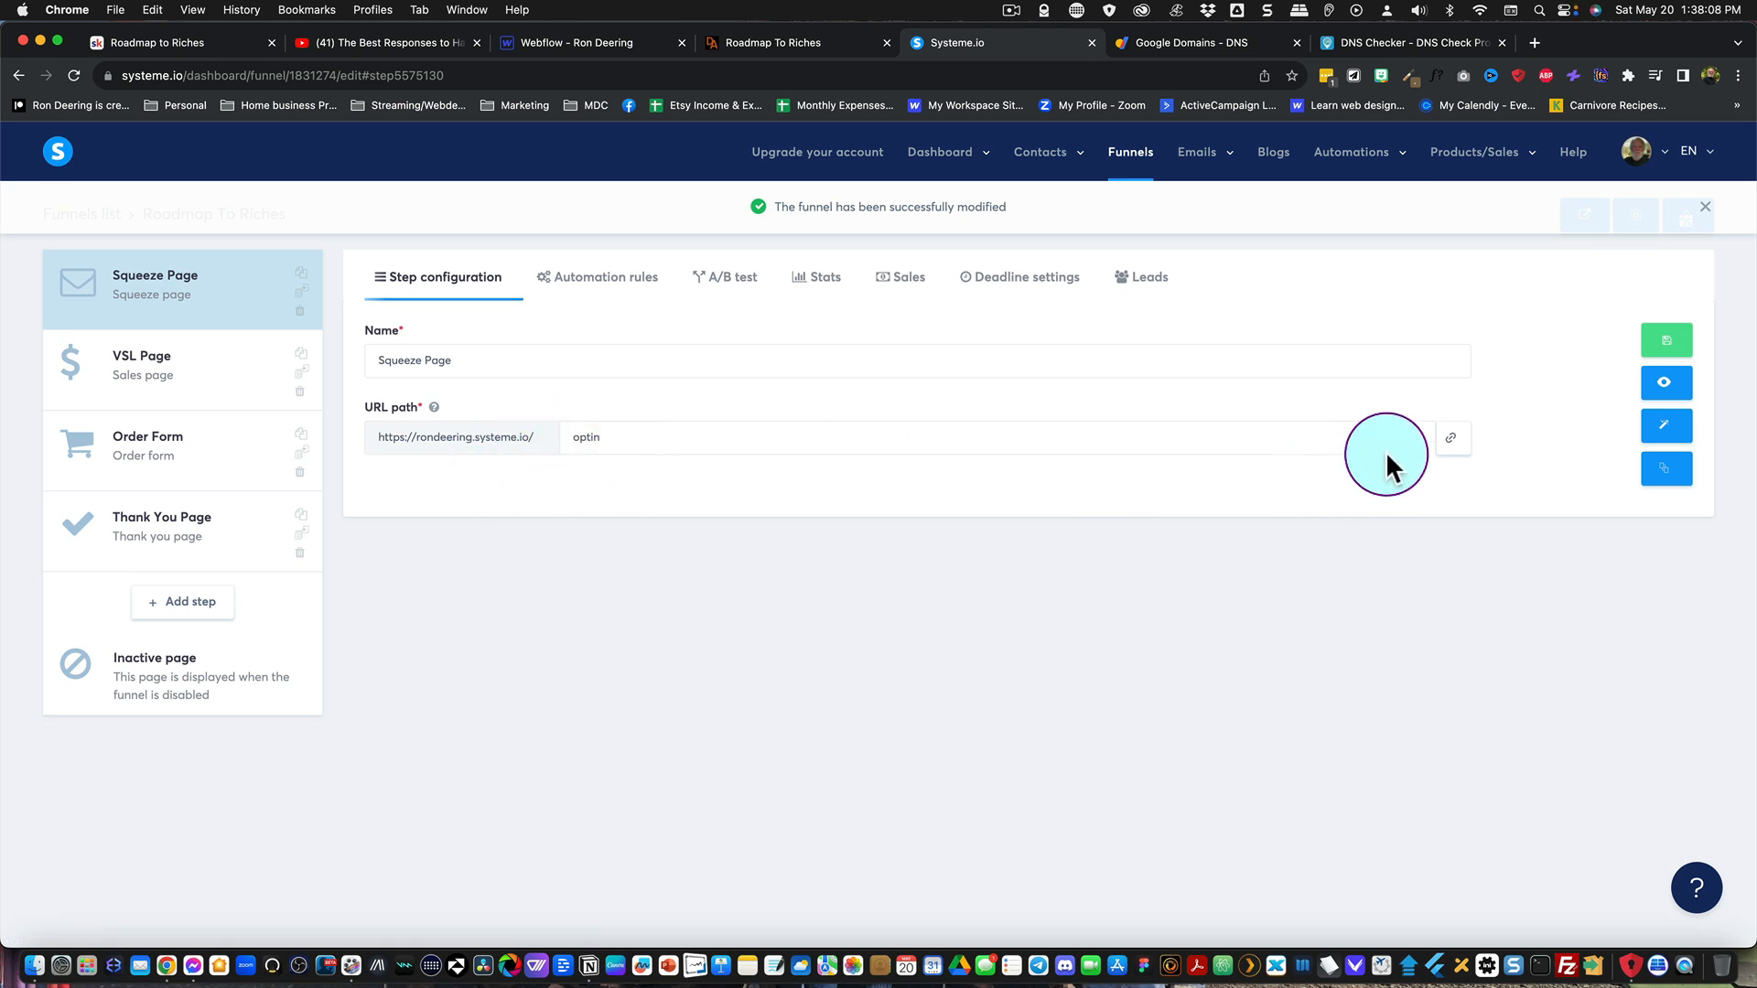
Step: Copy the Squeeze Page link and load it in a new browser tab
left_click(1451, 440)
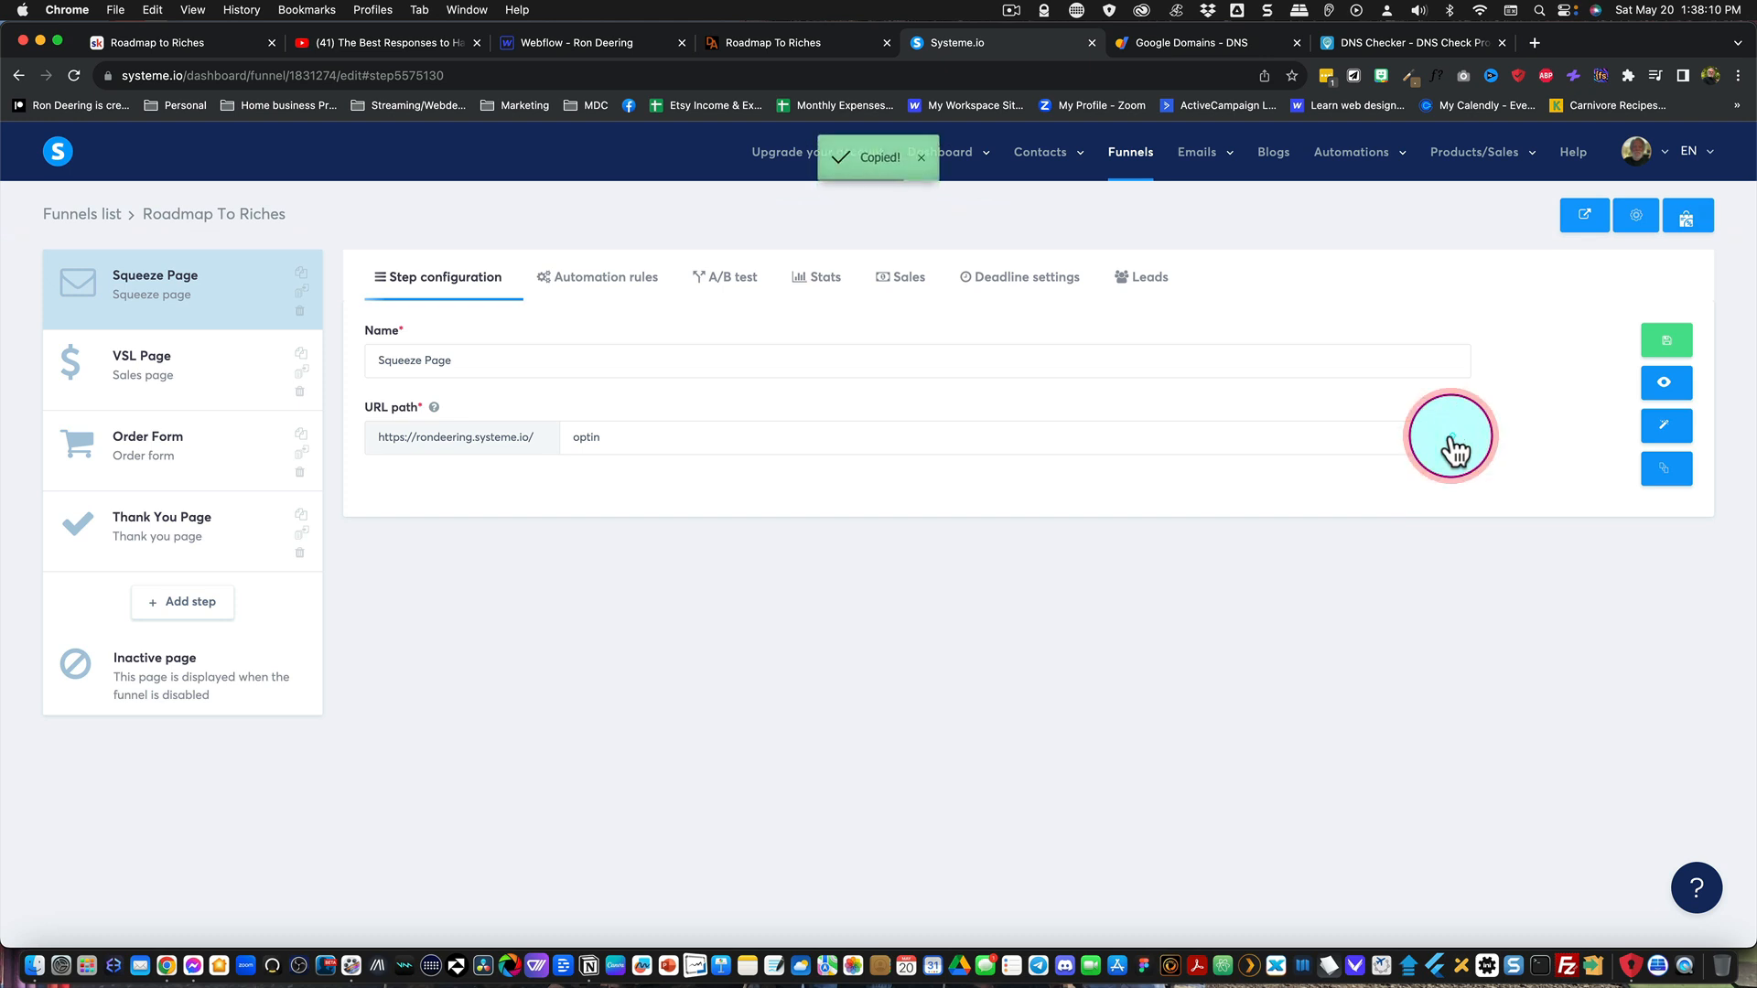
left_click(1535, 42)
key("super+v")
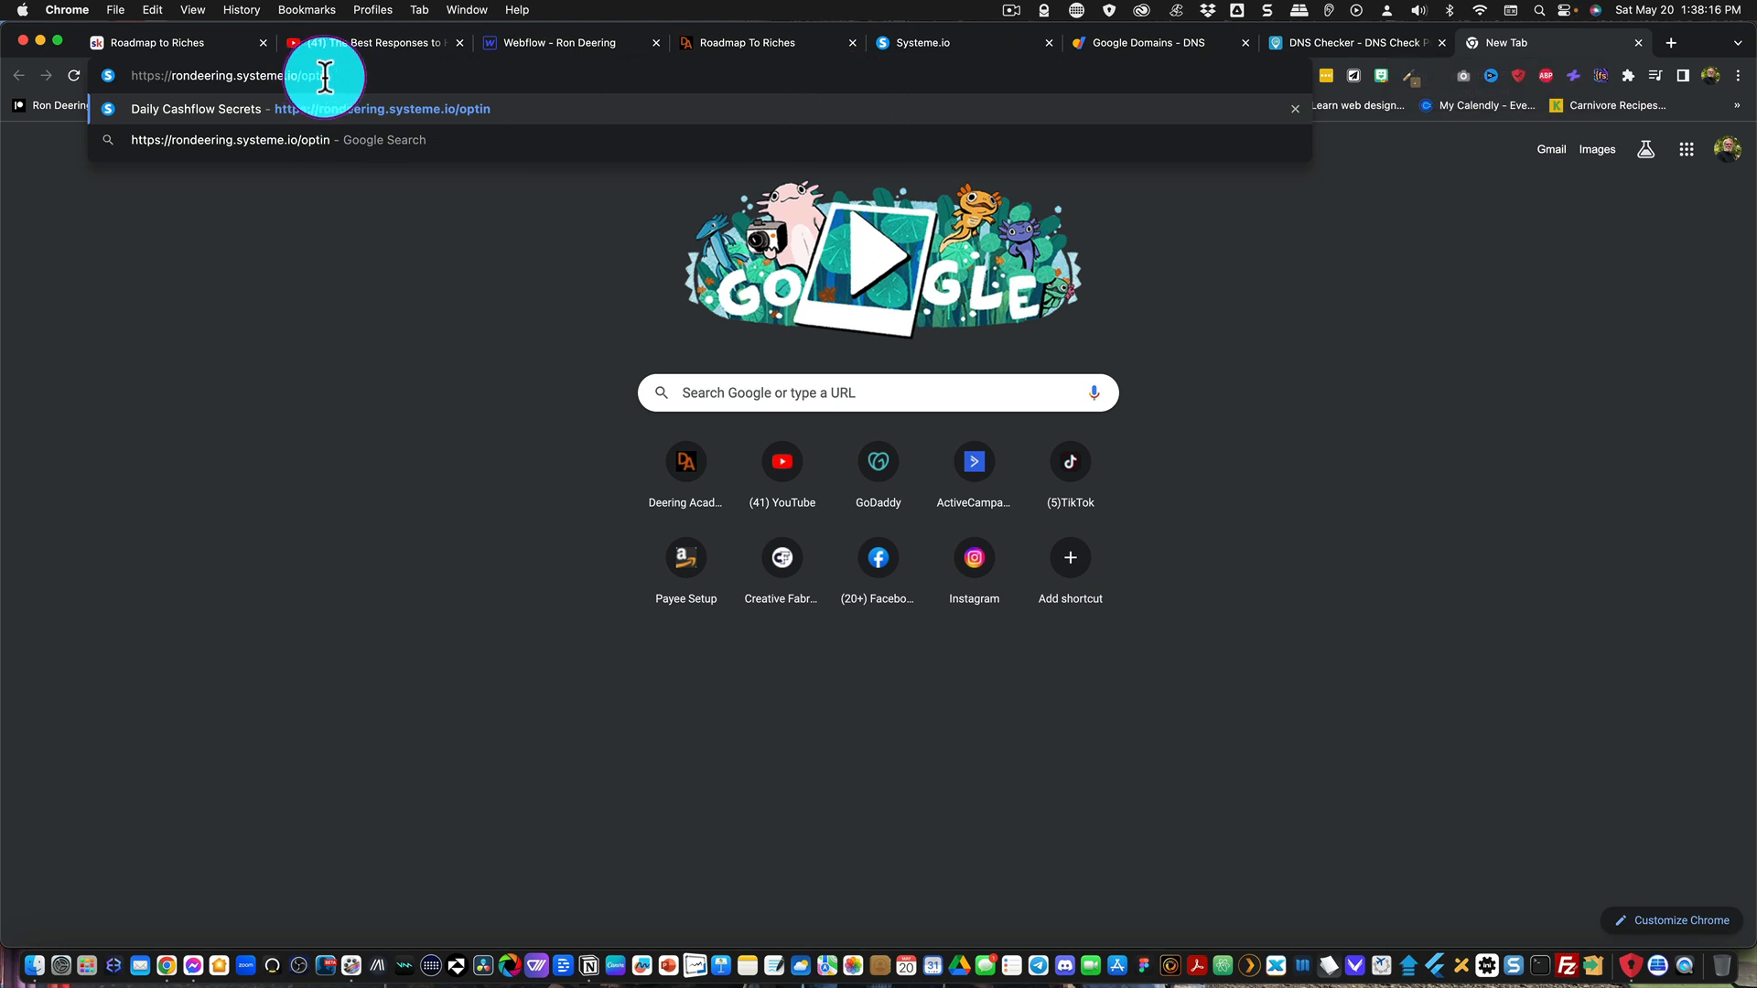
key("Return")
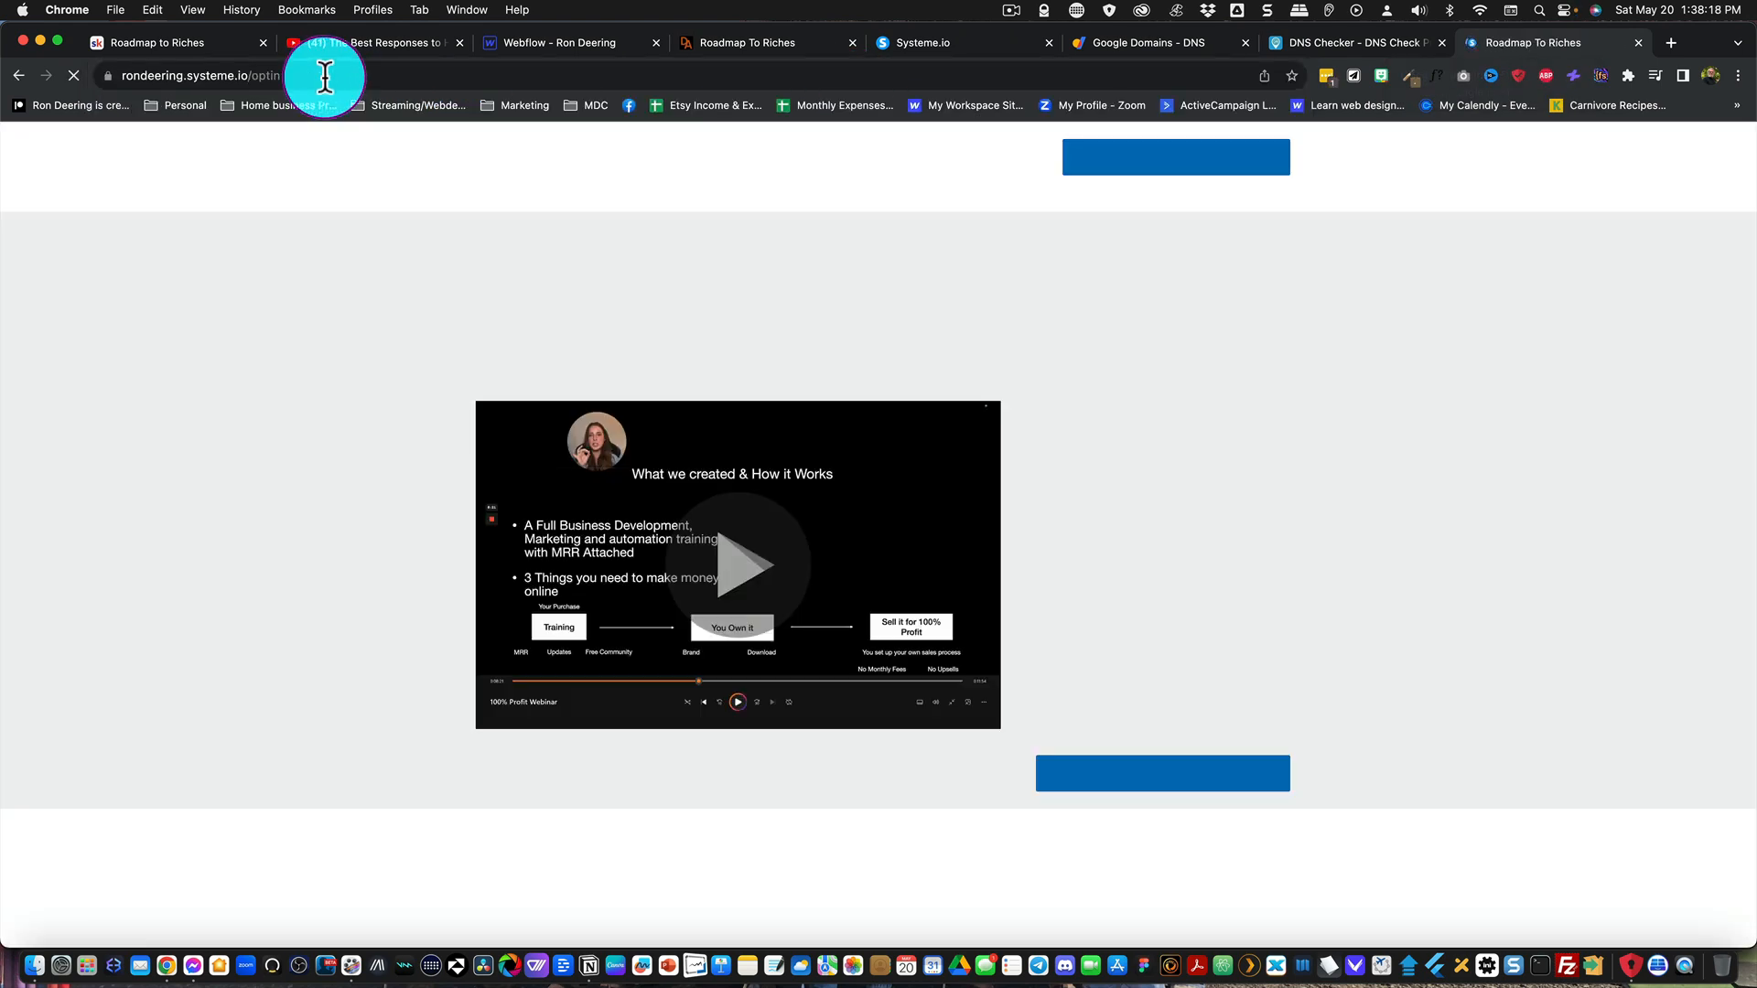
Step: Remove optin from the page address and load the root of the systeme.io subdomain
left_click_drag(248, 79, 316, 79)
key("BackSpace")
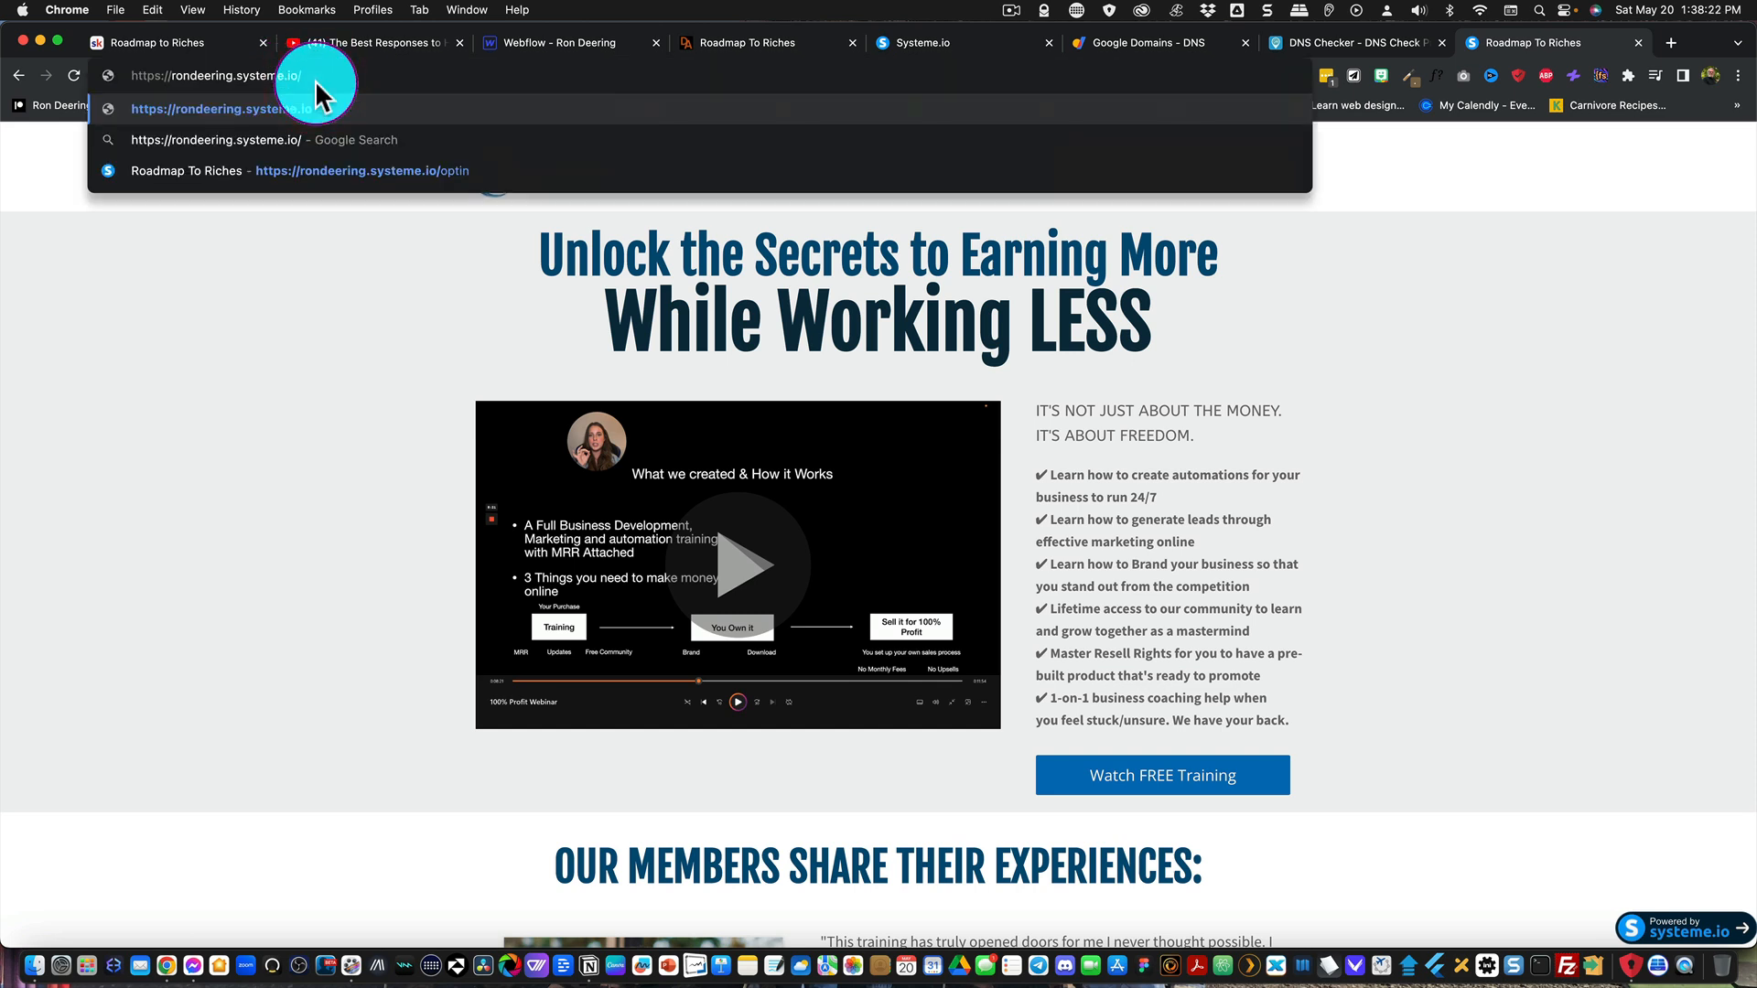
key("Return")
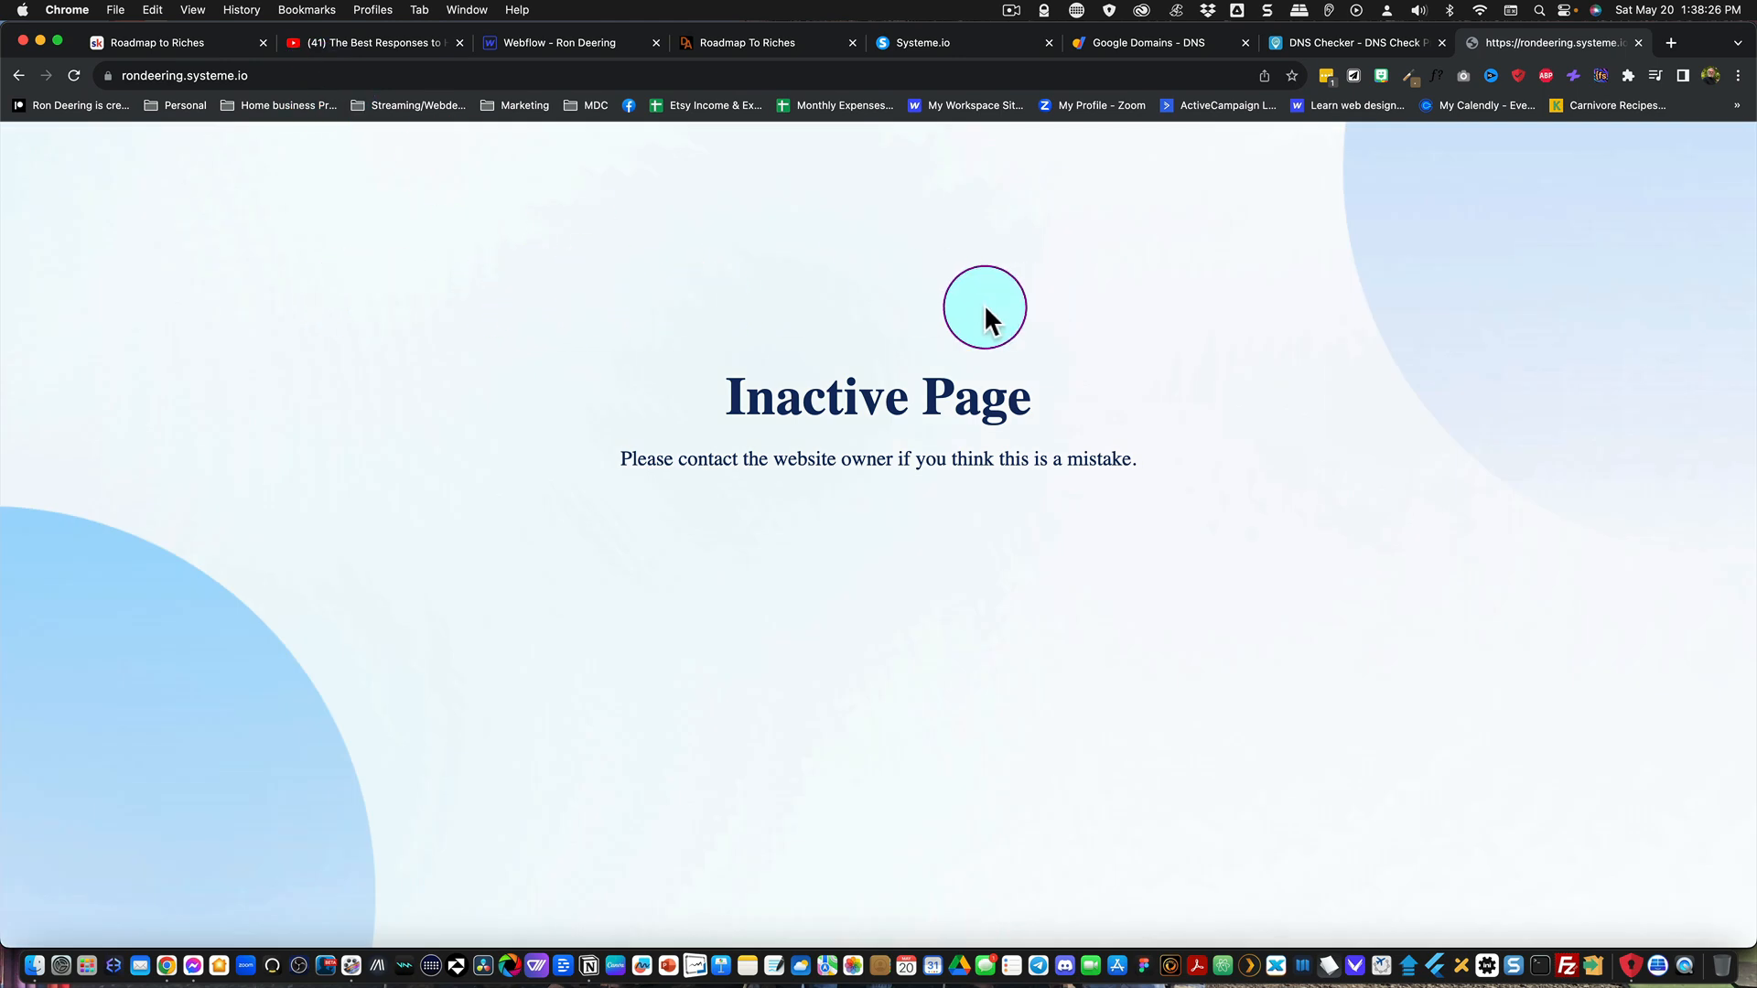
Step: Return to the funnel editor, clear the Squeeze Page's URL path and save the step
left_click(956, 43)
left_click(580, 440)
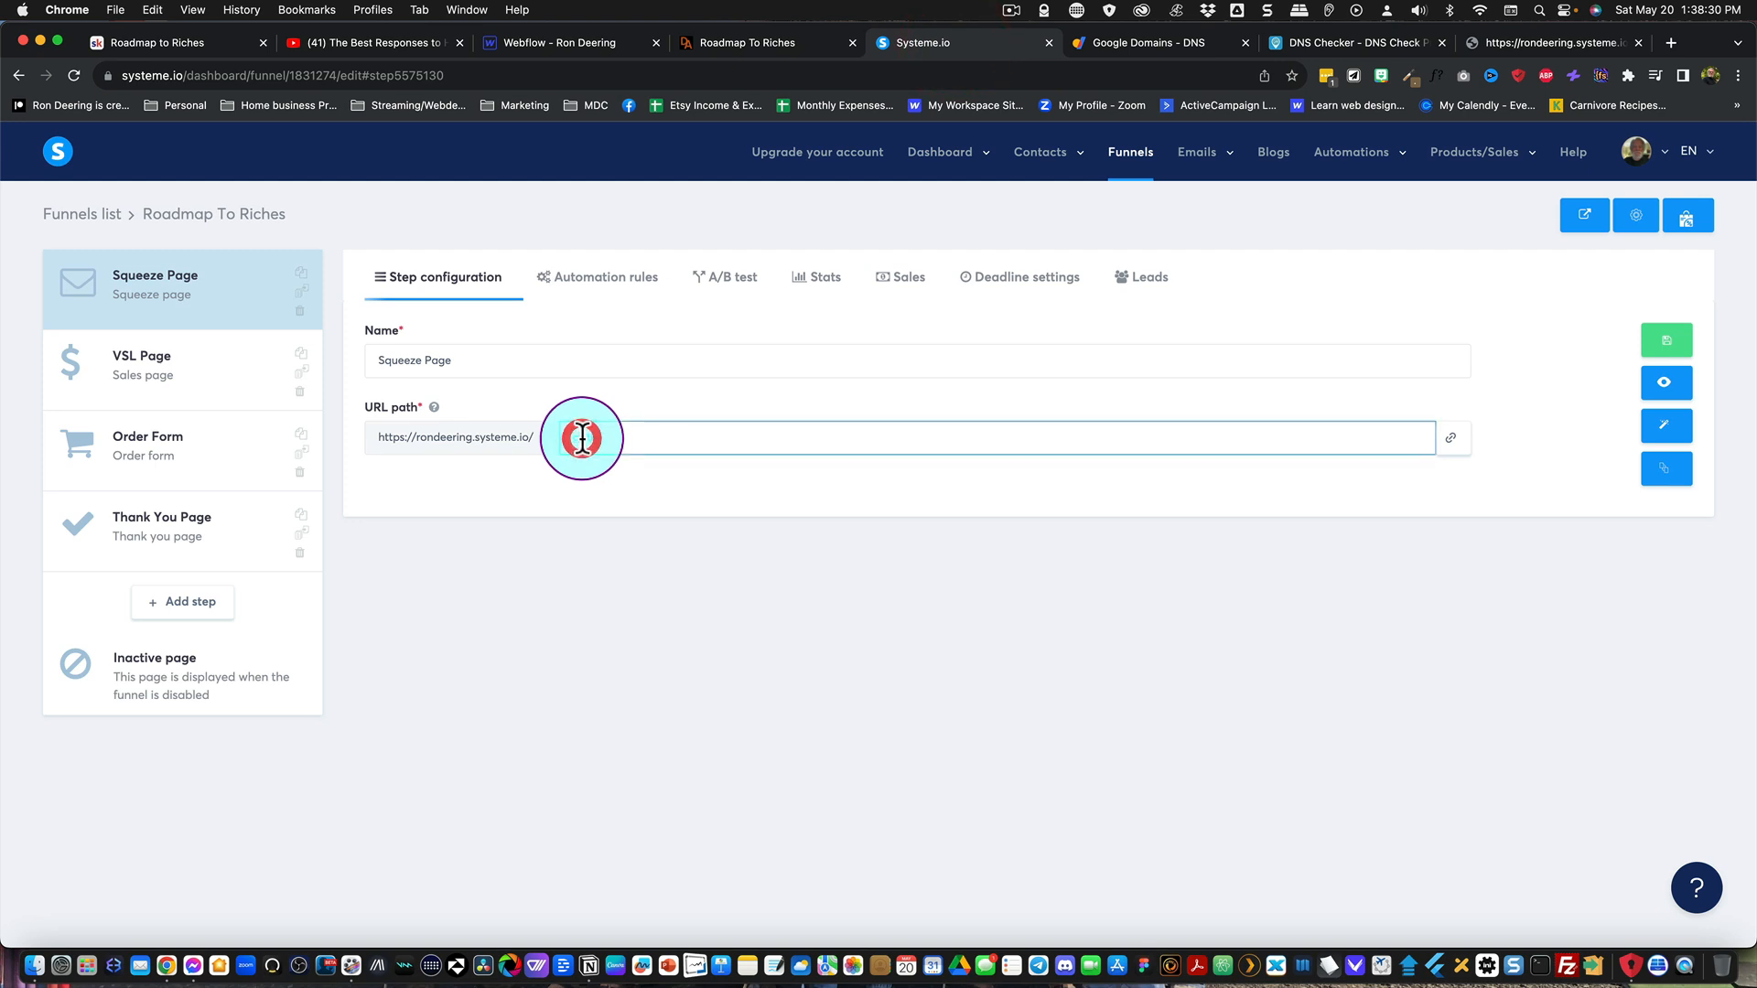
left_click(583, 438)
key("BackSpace")
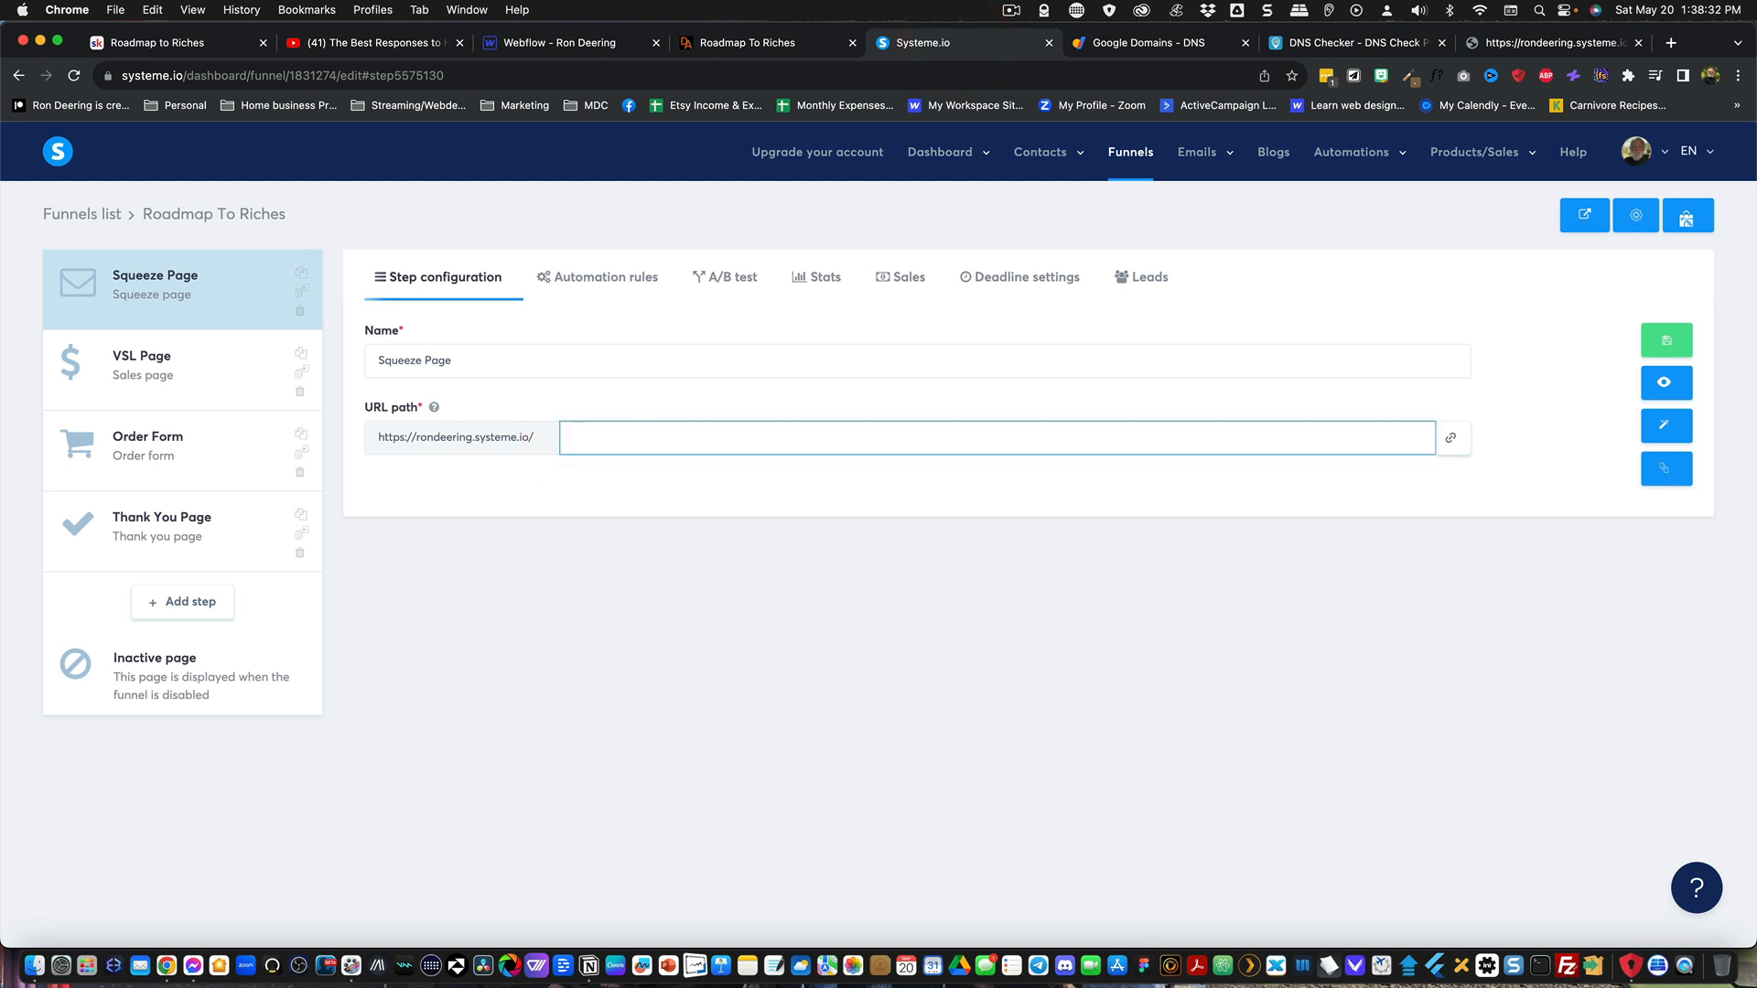
left_click(1666, 341)
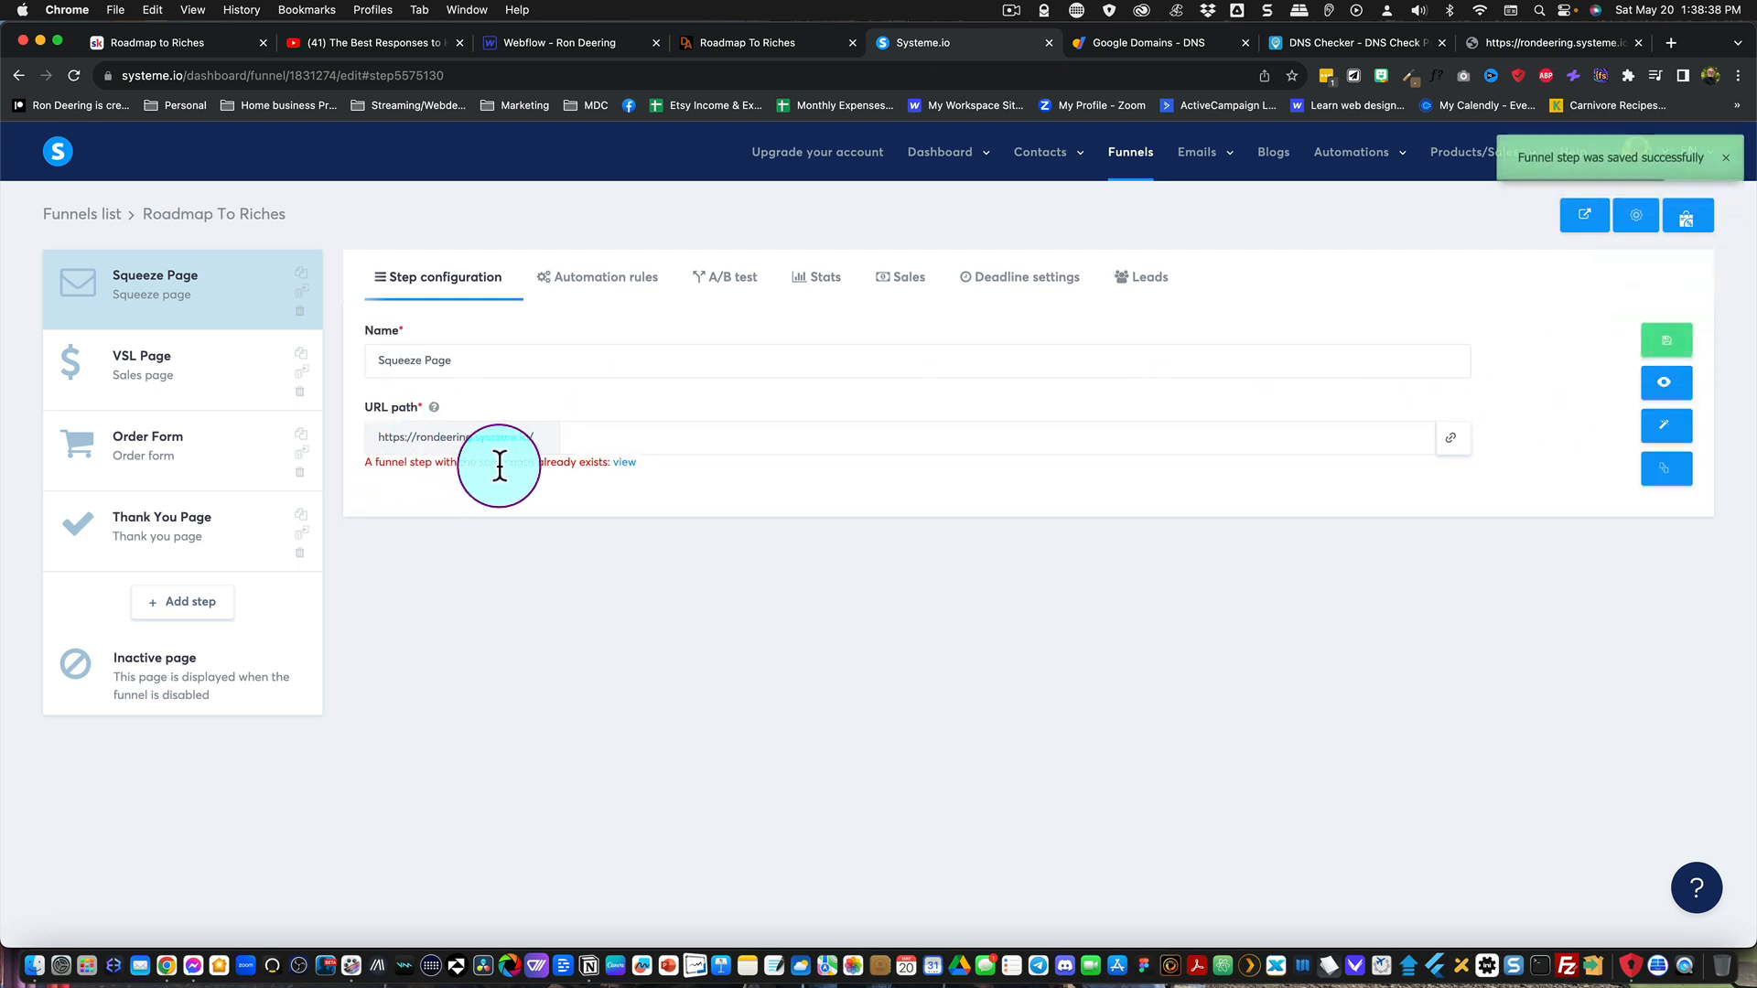
Step: Set the Squeeze Page's URL path to optin and save the funnel step
left_click(607, 444)
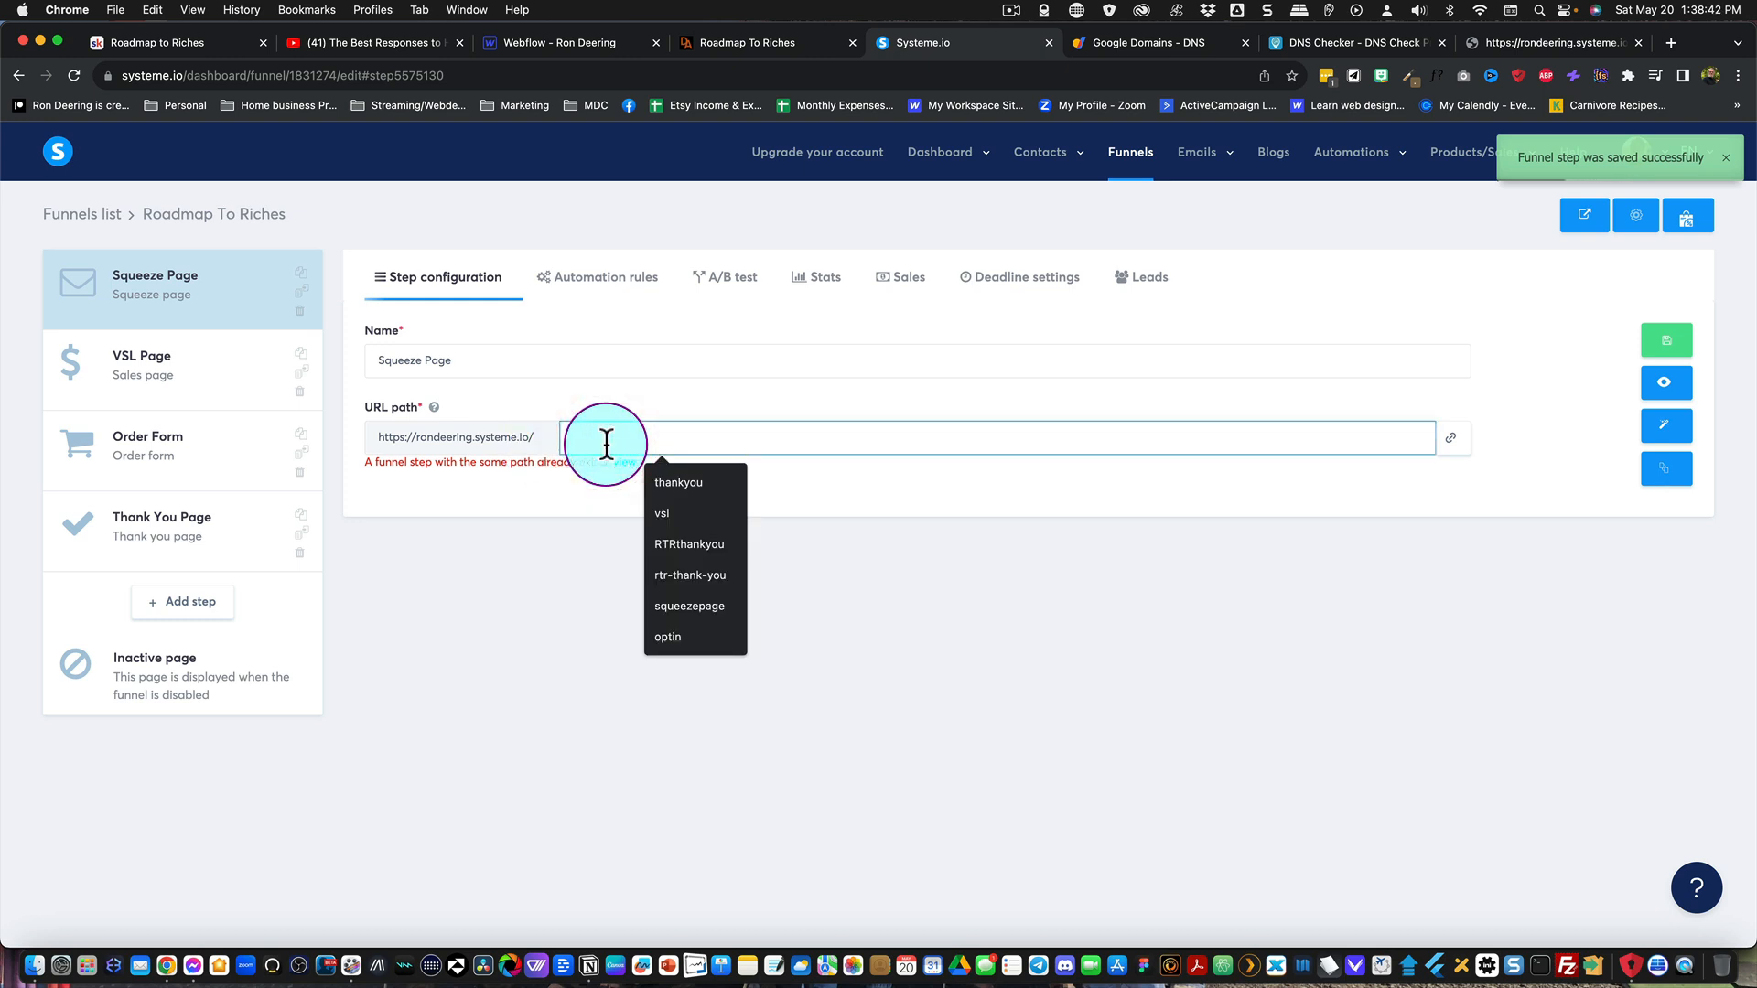
type("optin")
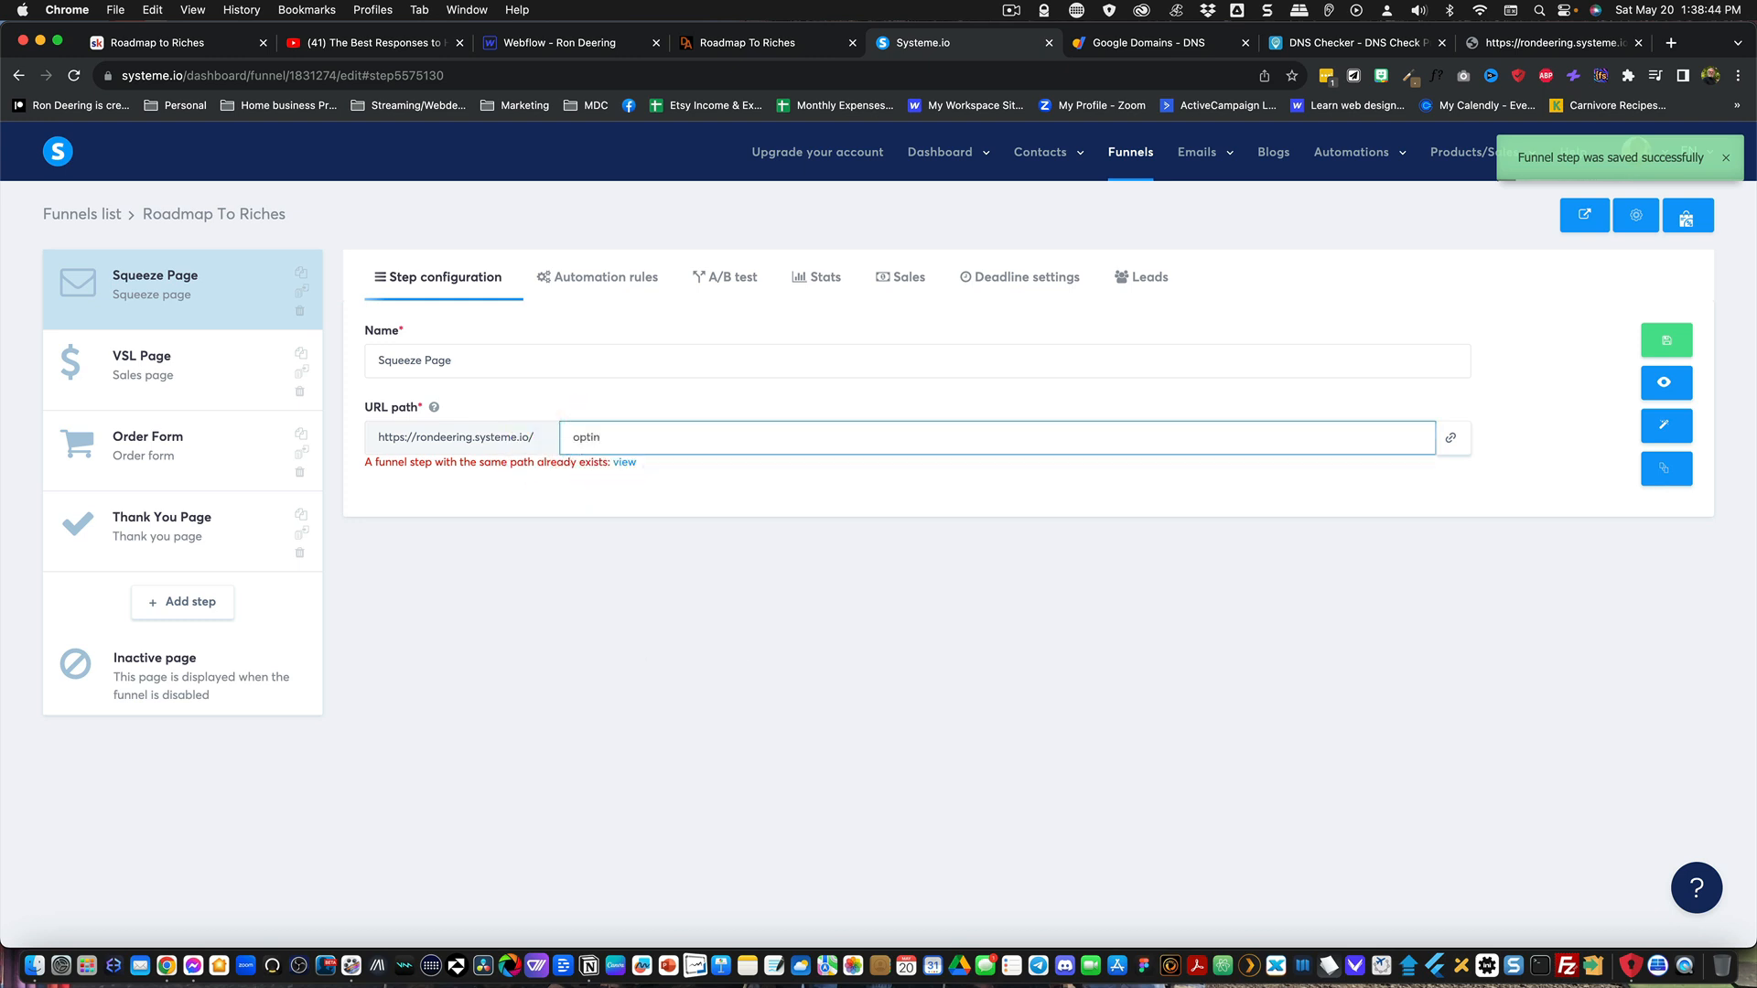
left_click(1664, 340)
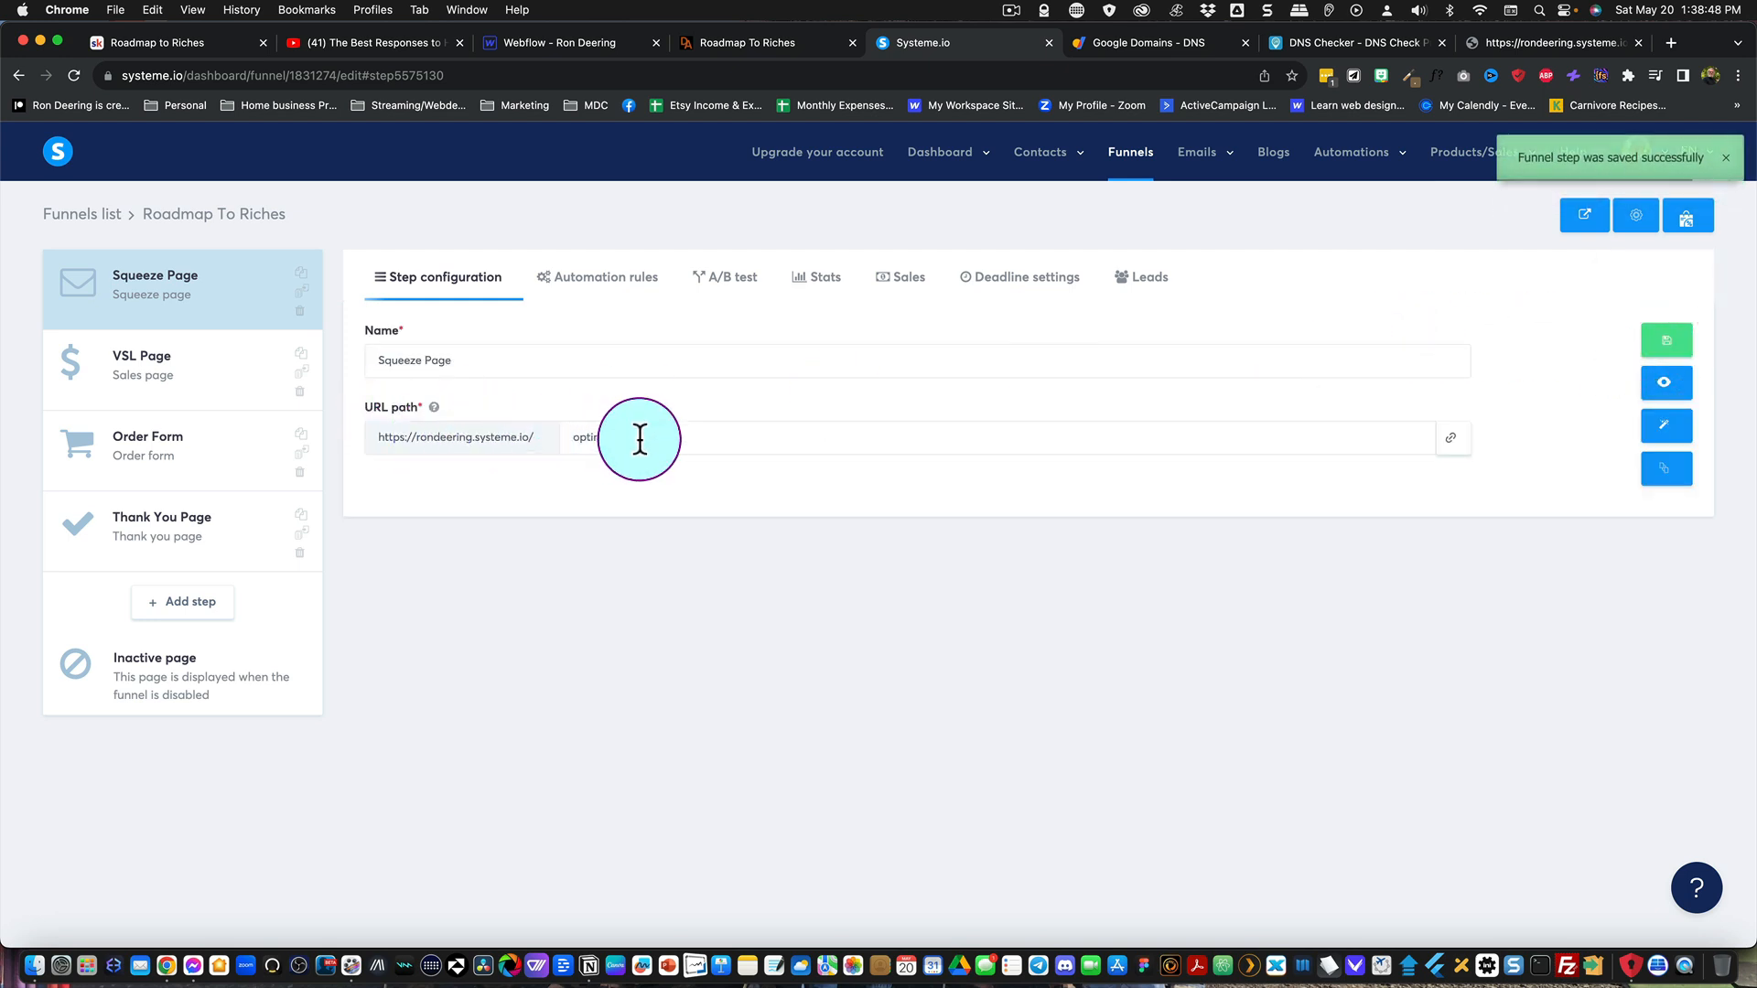
left_click(1636, 230)
left_click(664, 457)
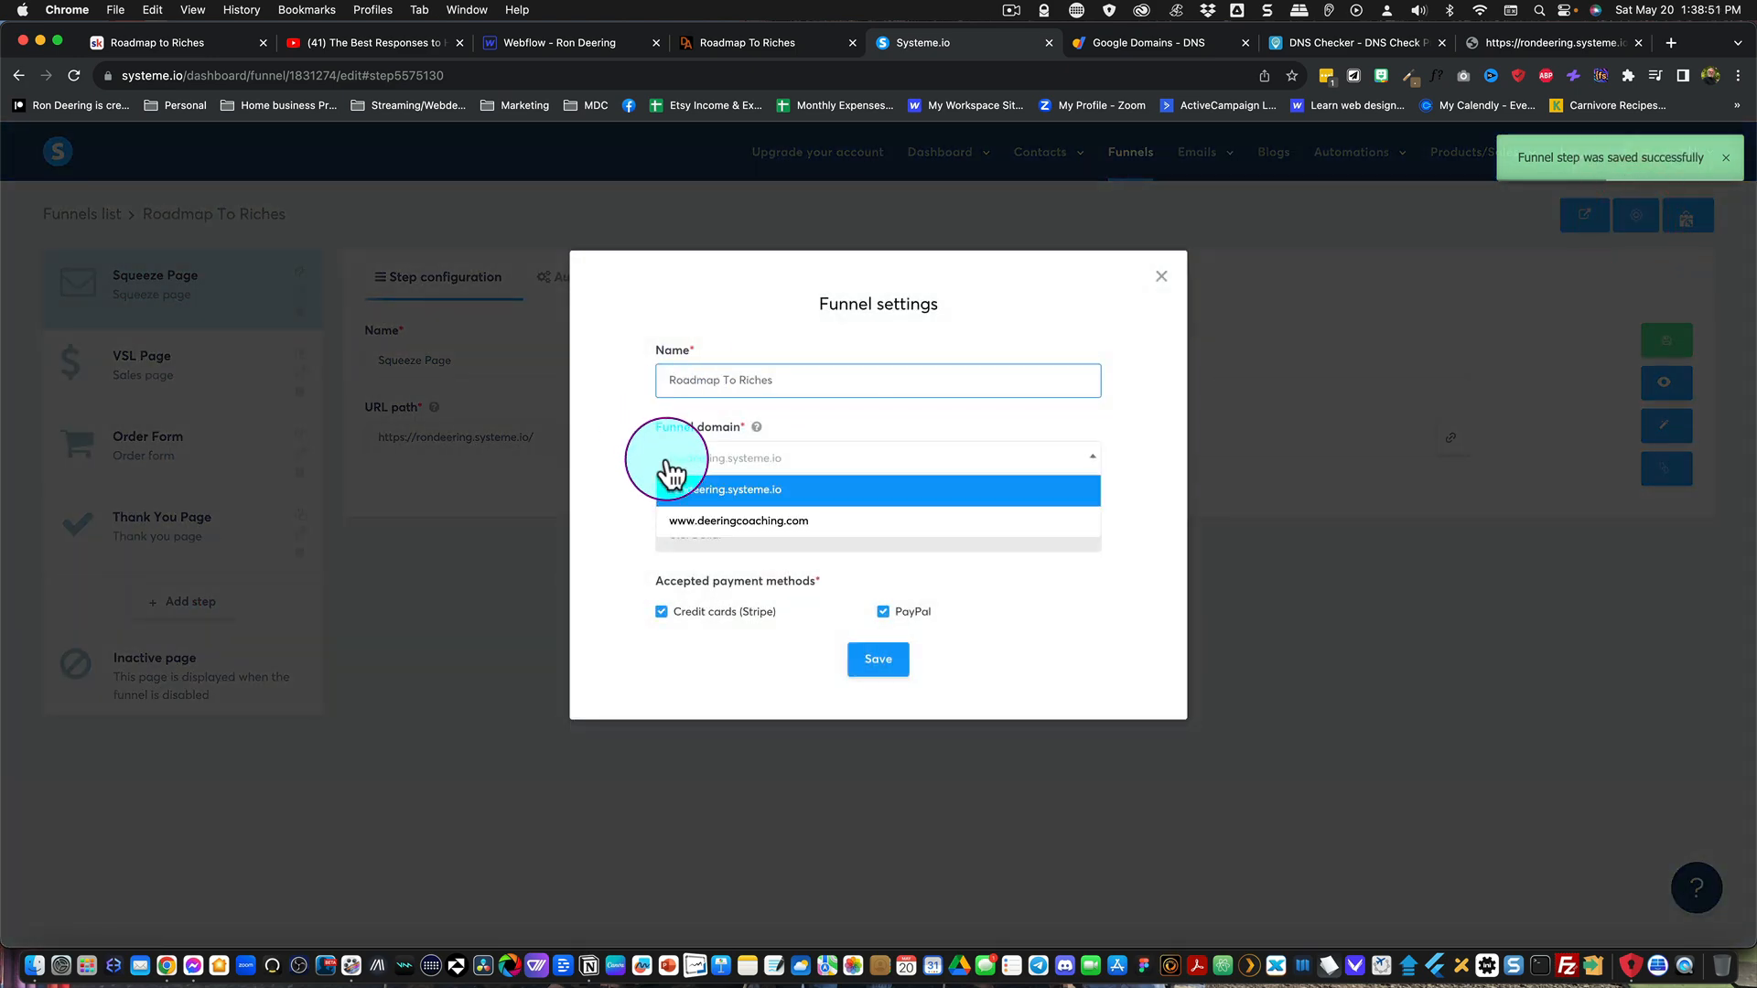
left_click(700, 521)
left_click(865, 657)
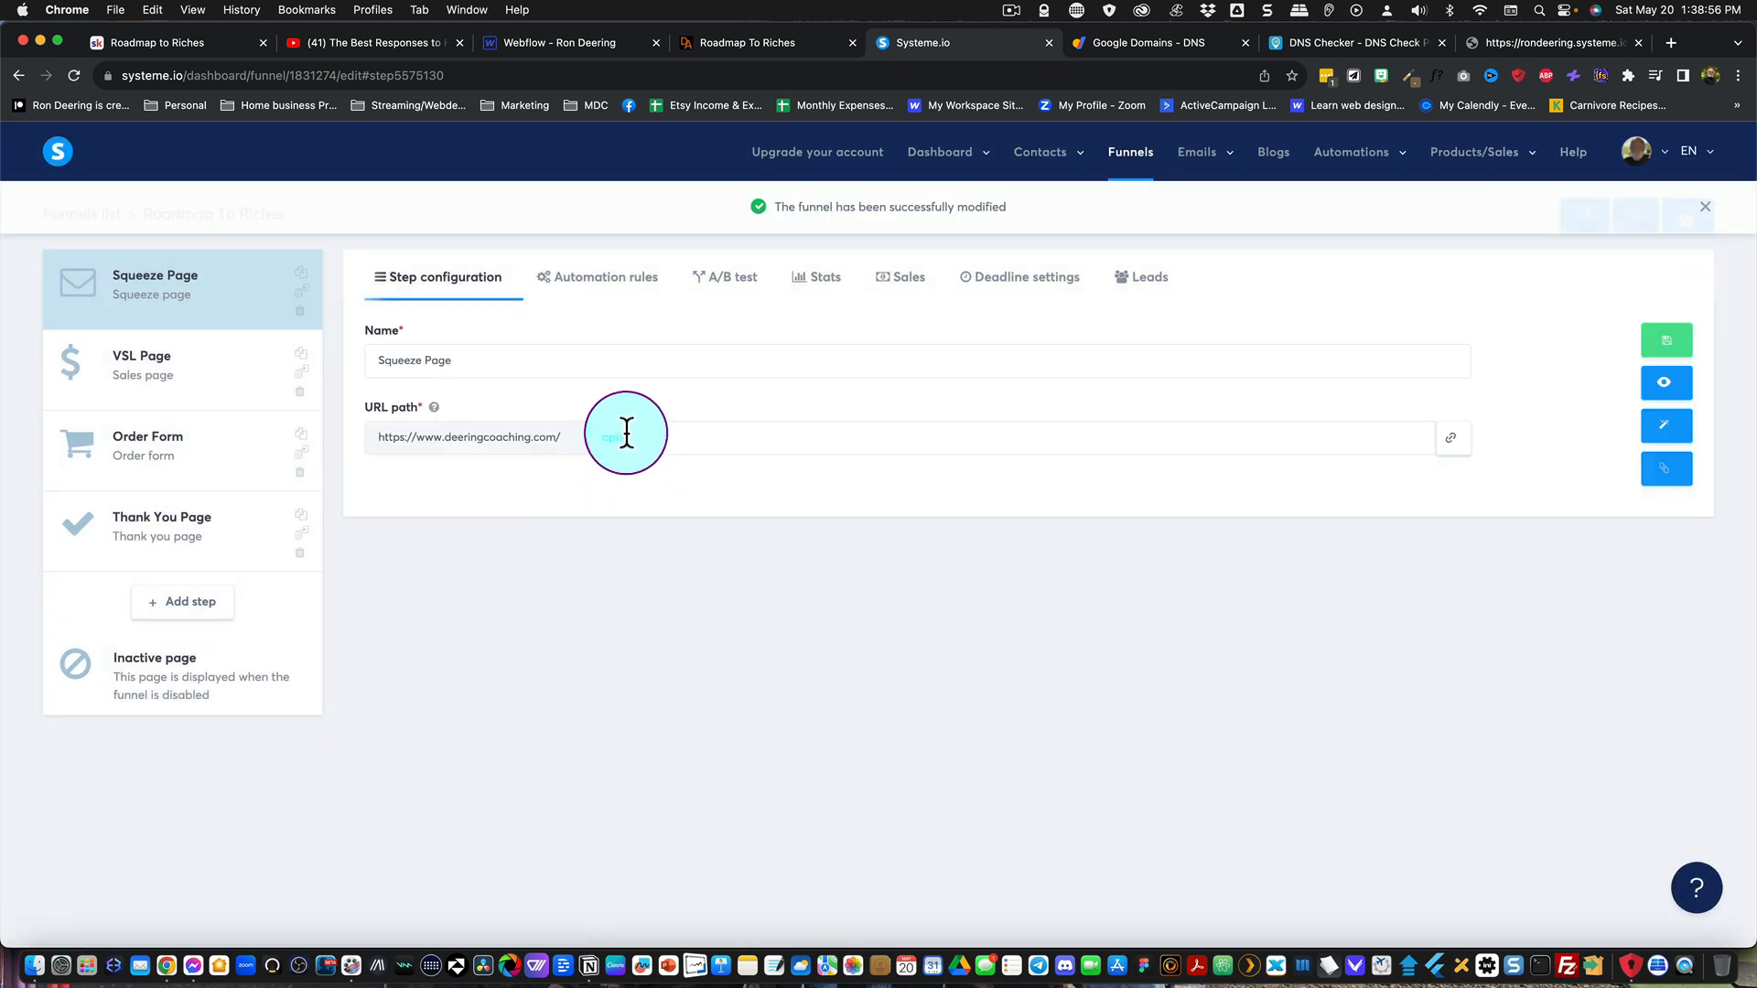
double_click(624, 435)
key("BackSpace")
left_click(1671, 339)
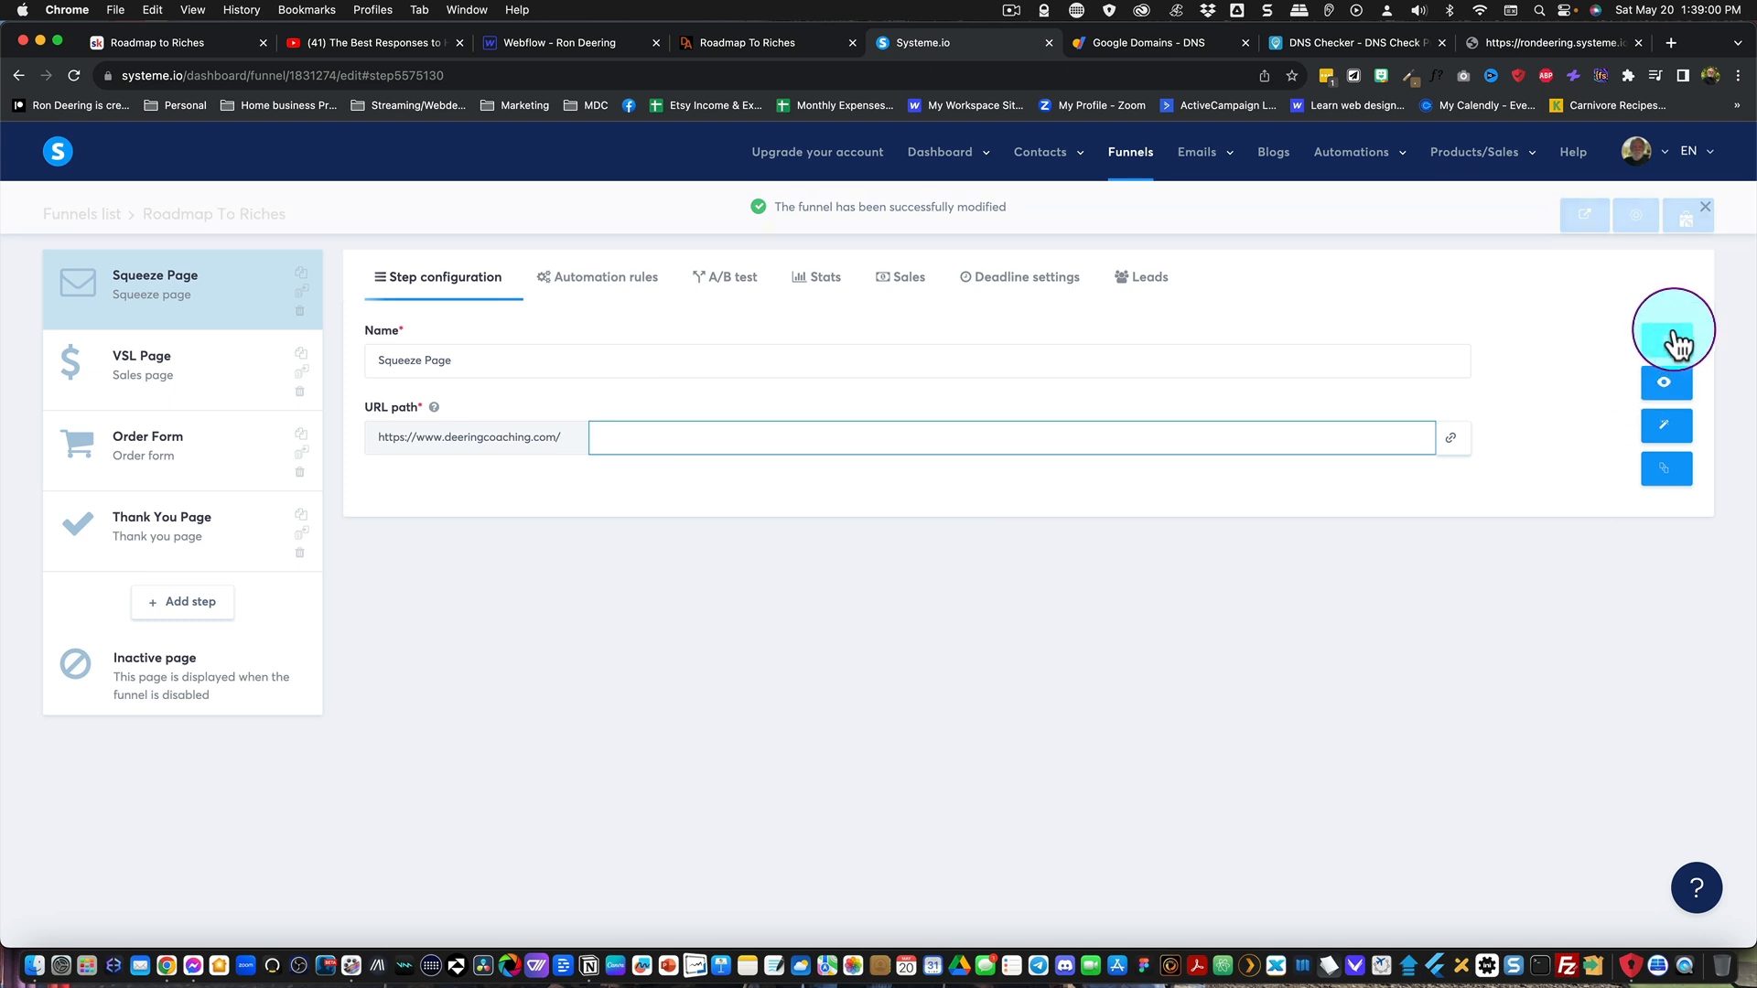
left_click(1637, 218)
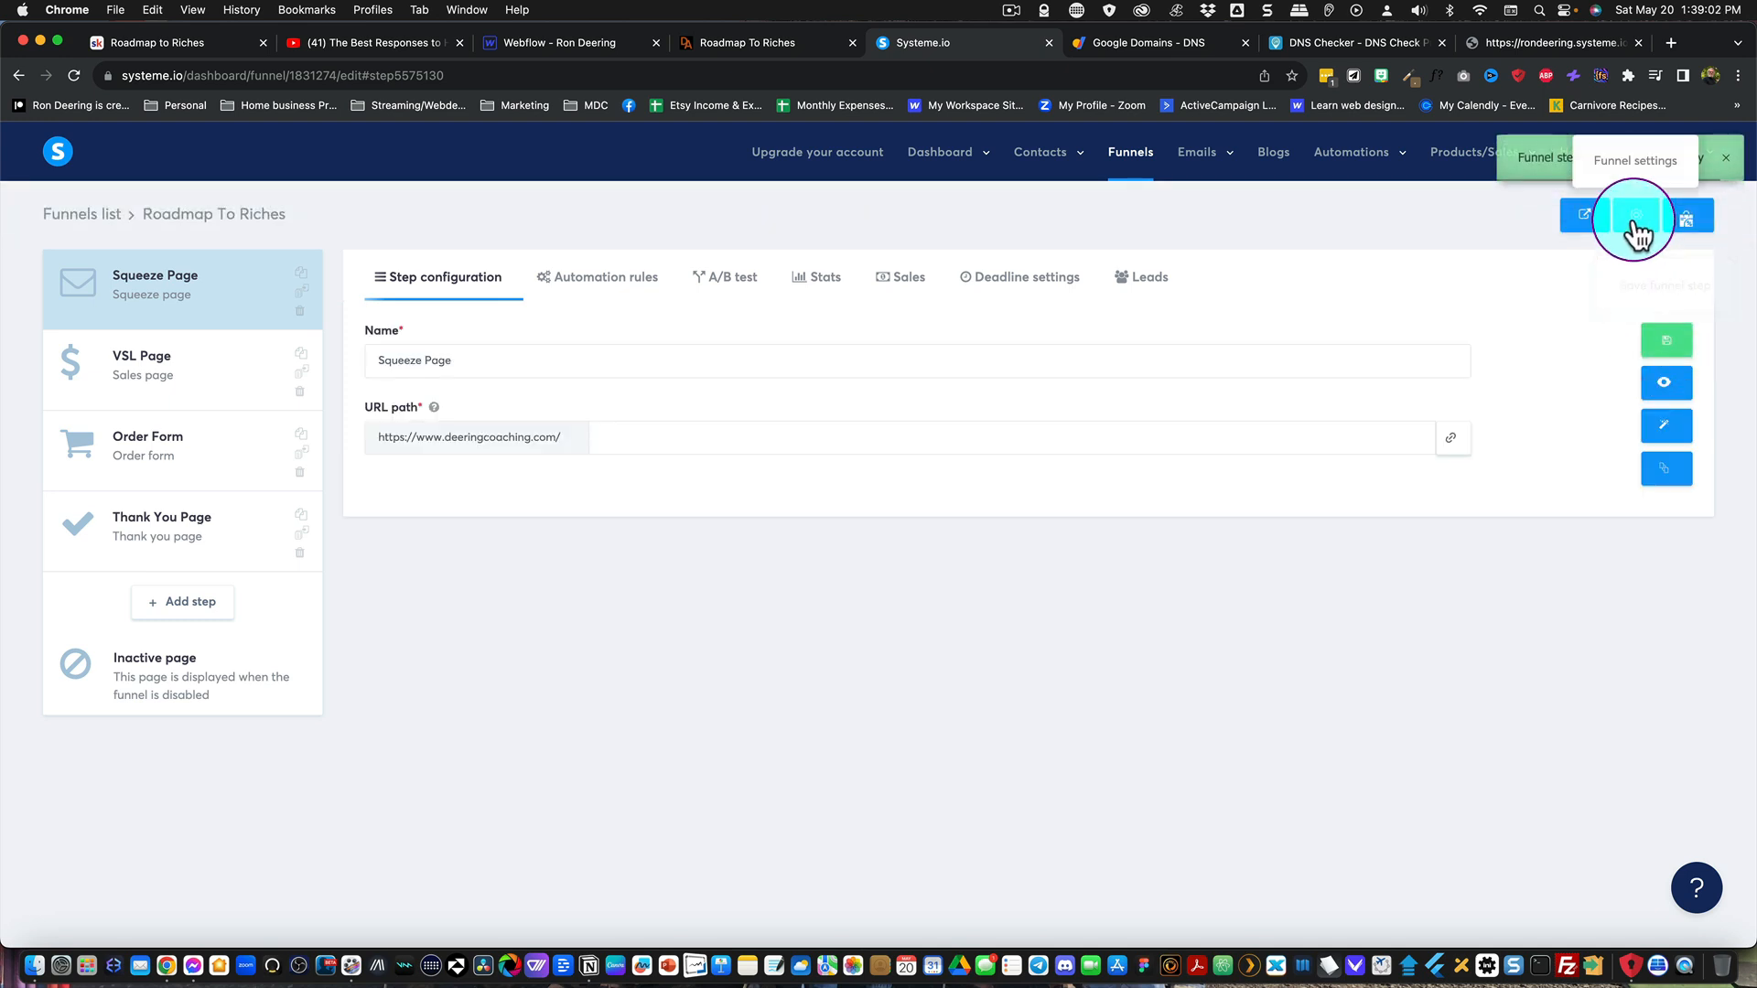
Step: Switch to the page showing the systeme.io subdomain and try to load deeringcoaching.com without the www prefix
left_click(1517, 42)
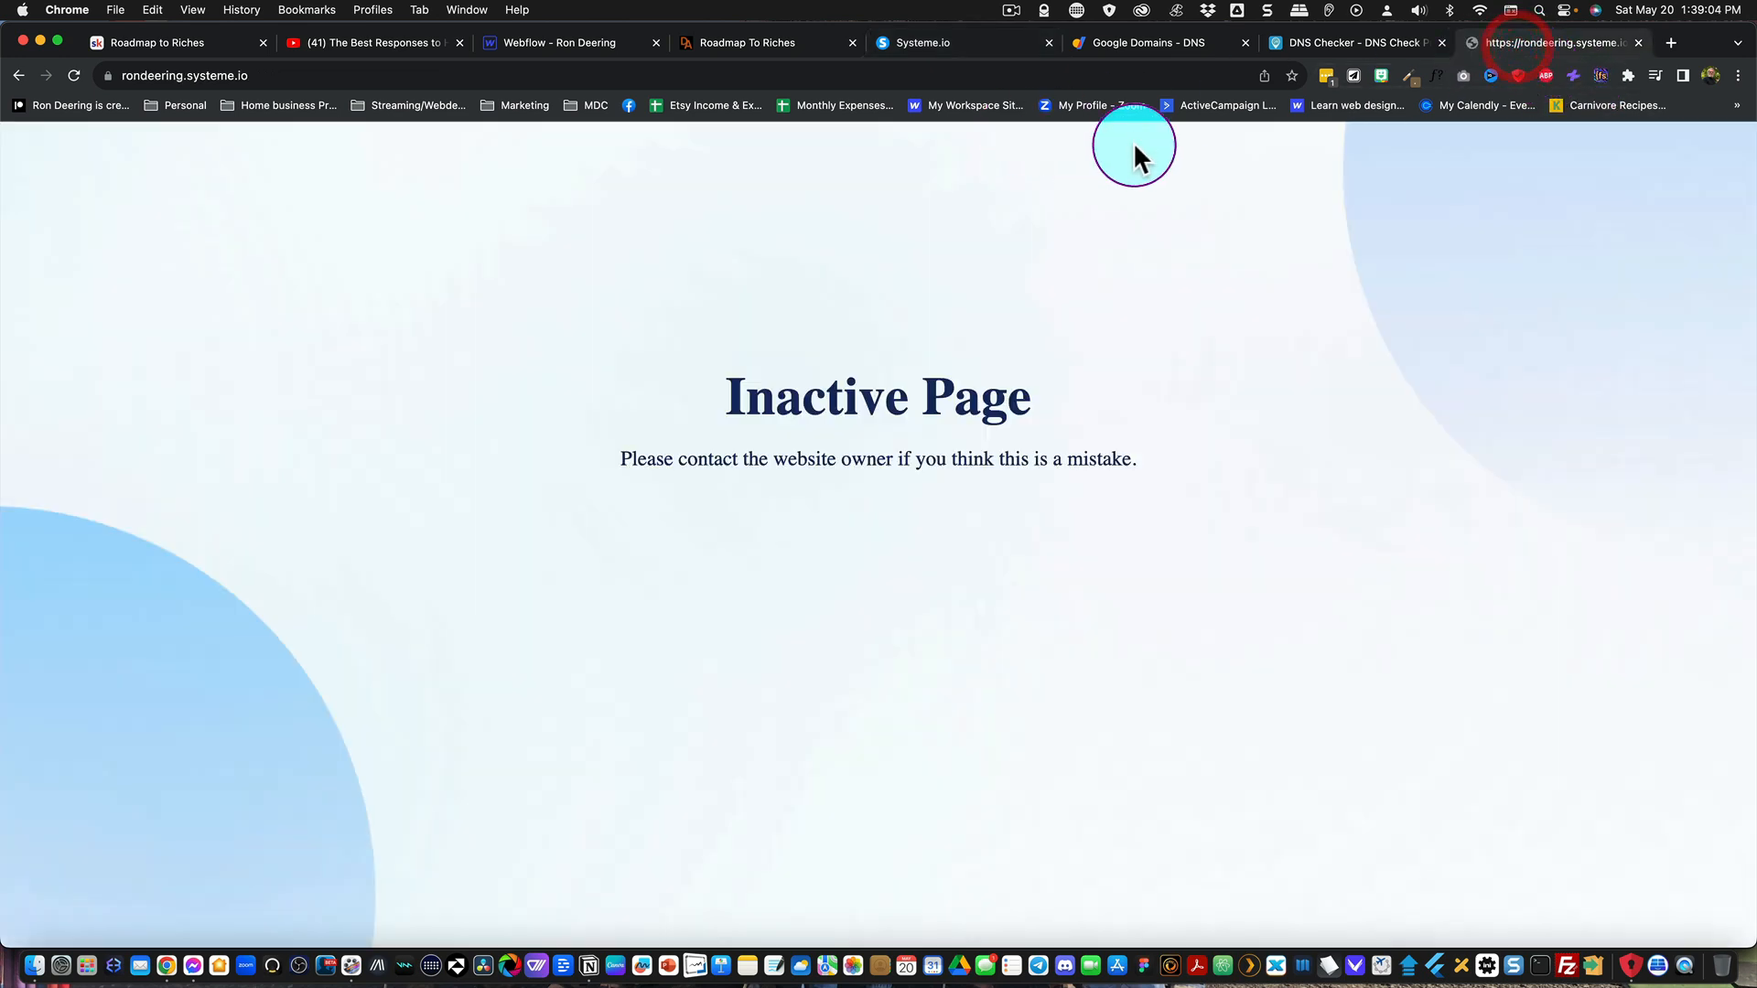
left_click(1153, 74)
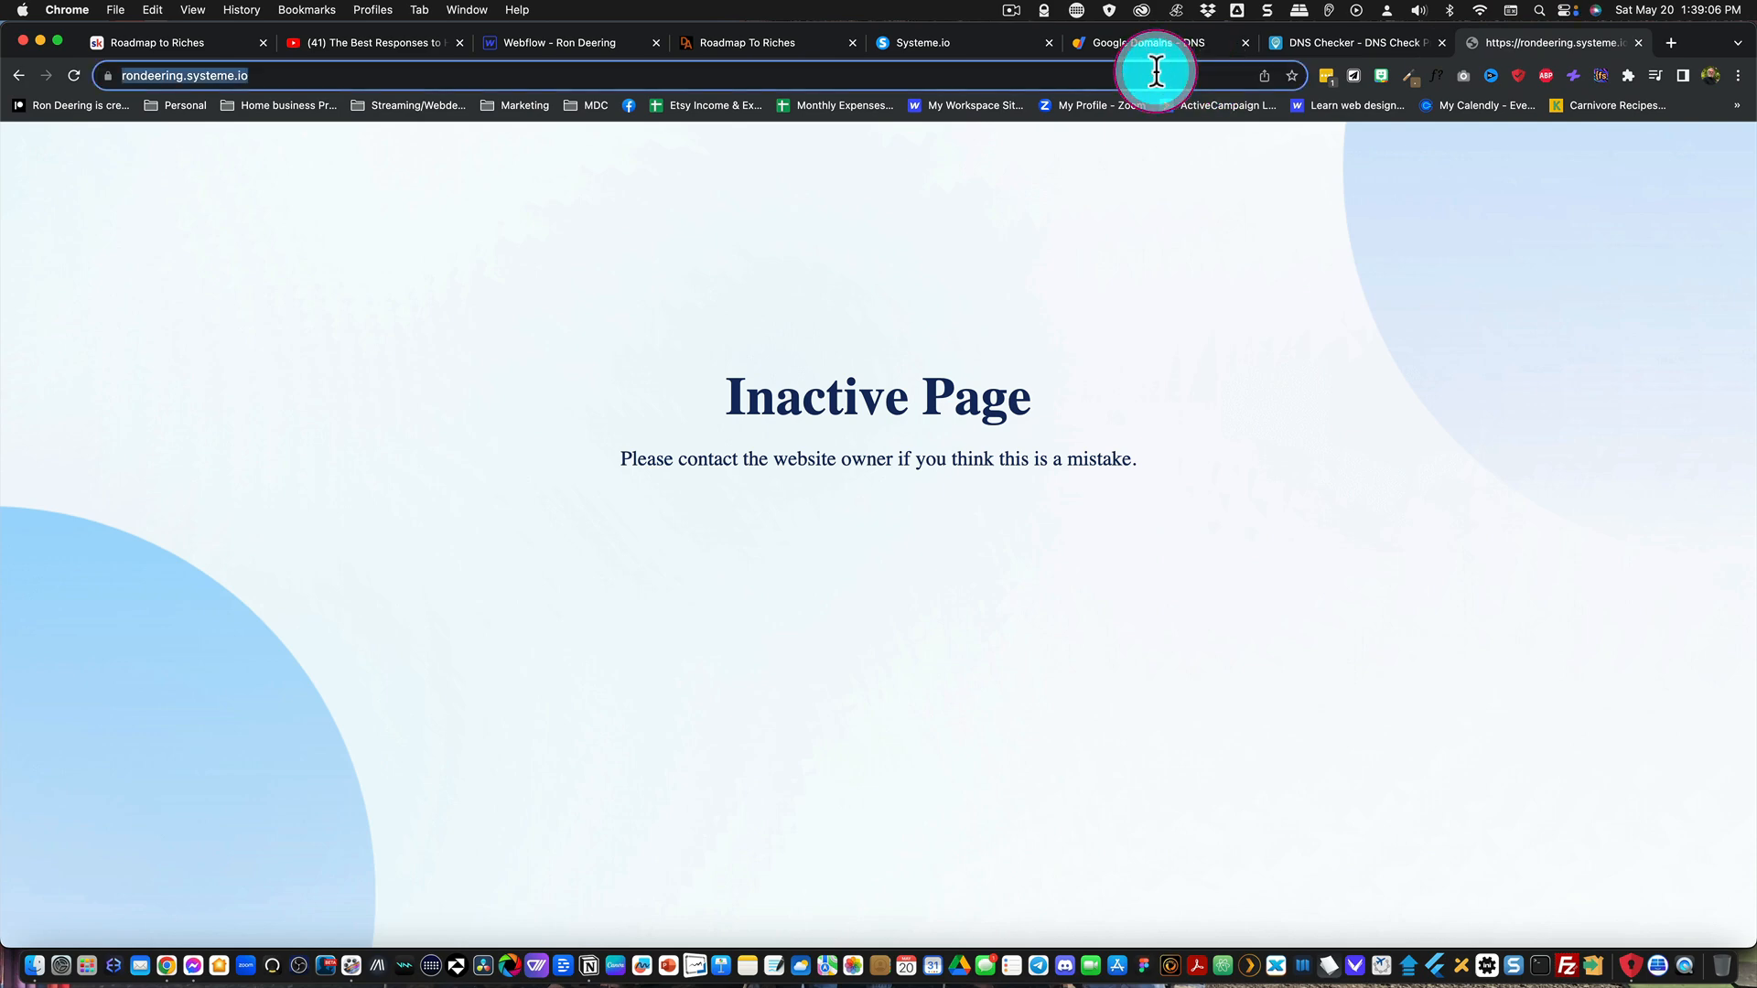
type("dee")
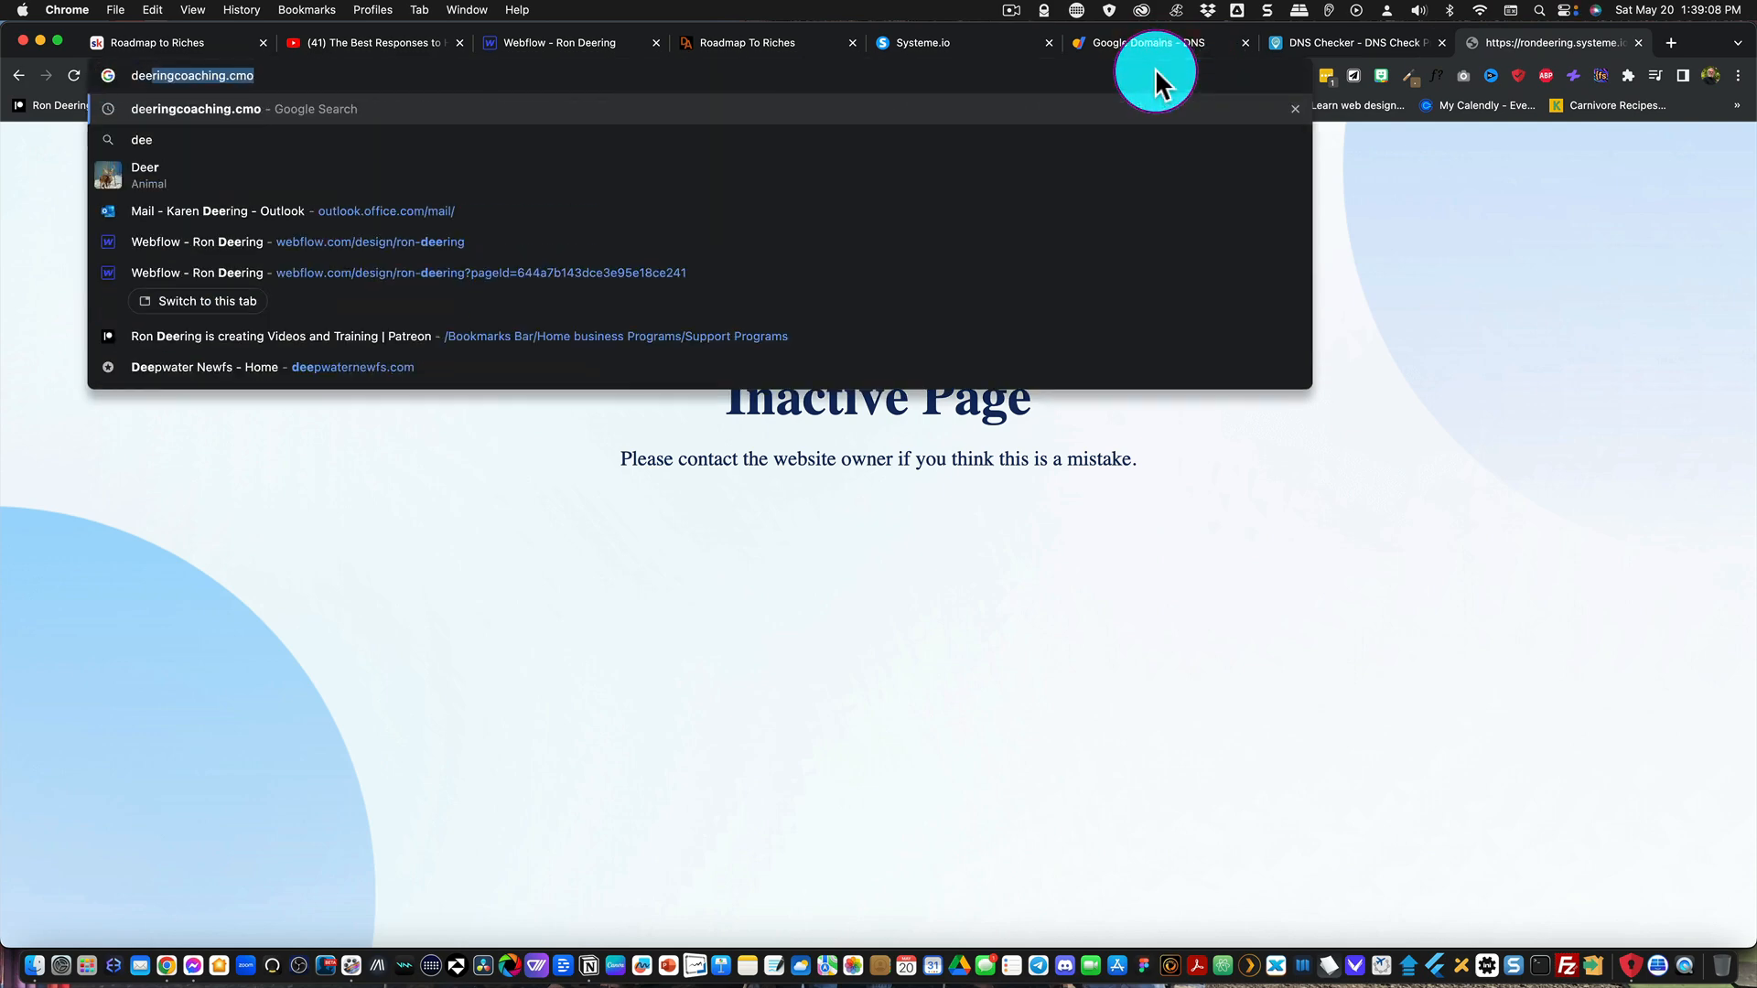
type("ringcoaching.c")
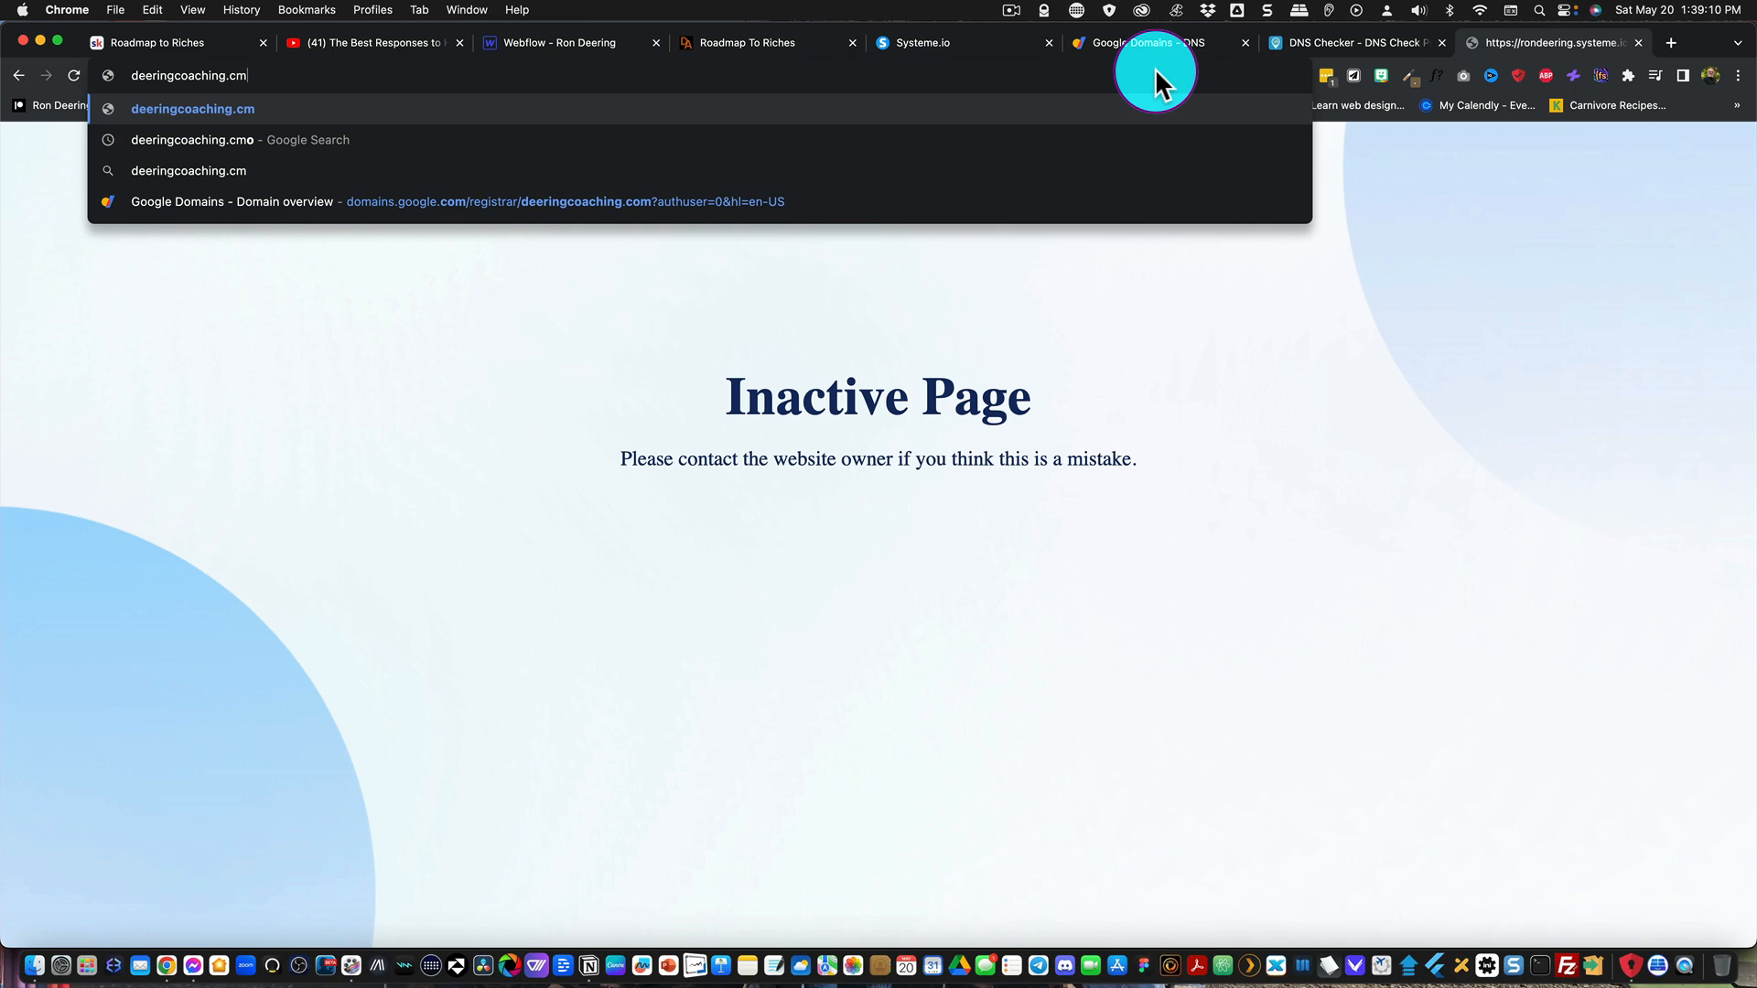
type("om")
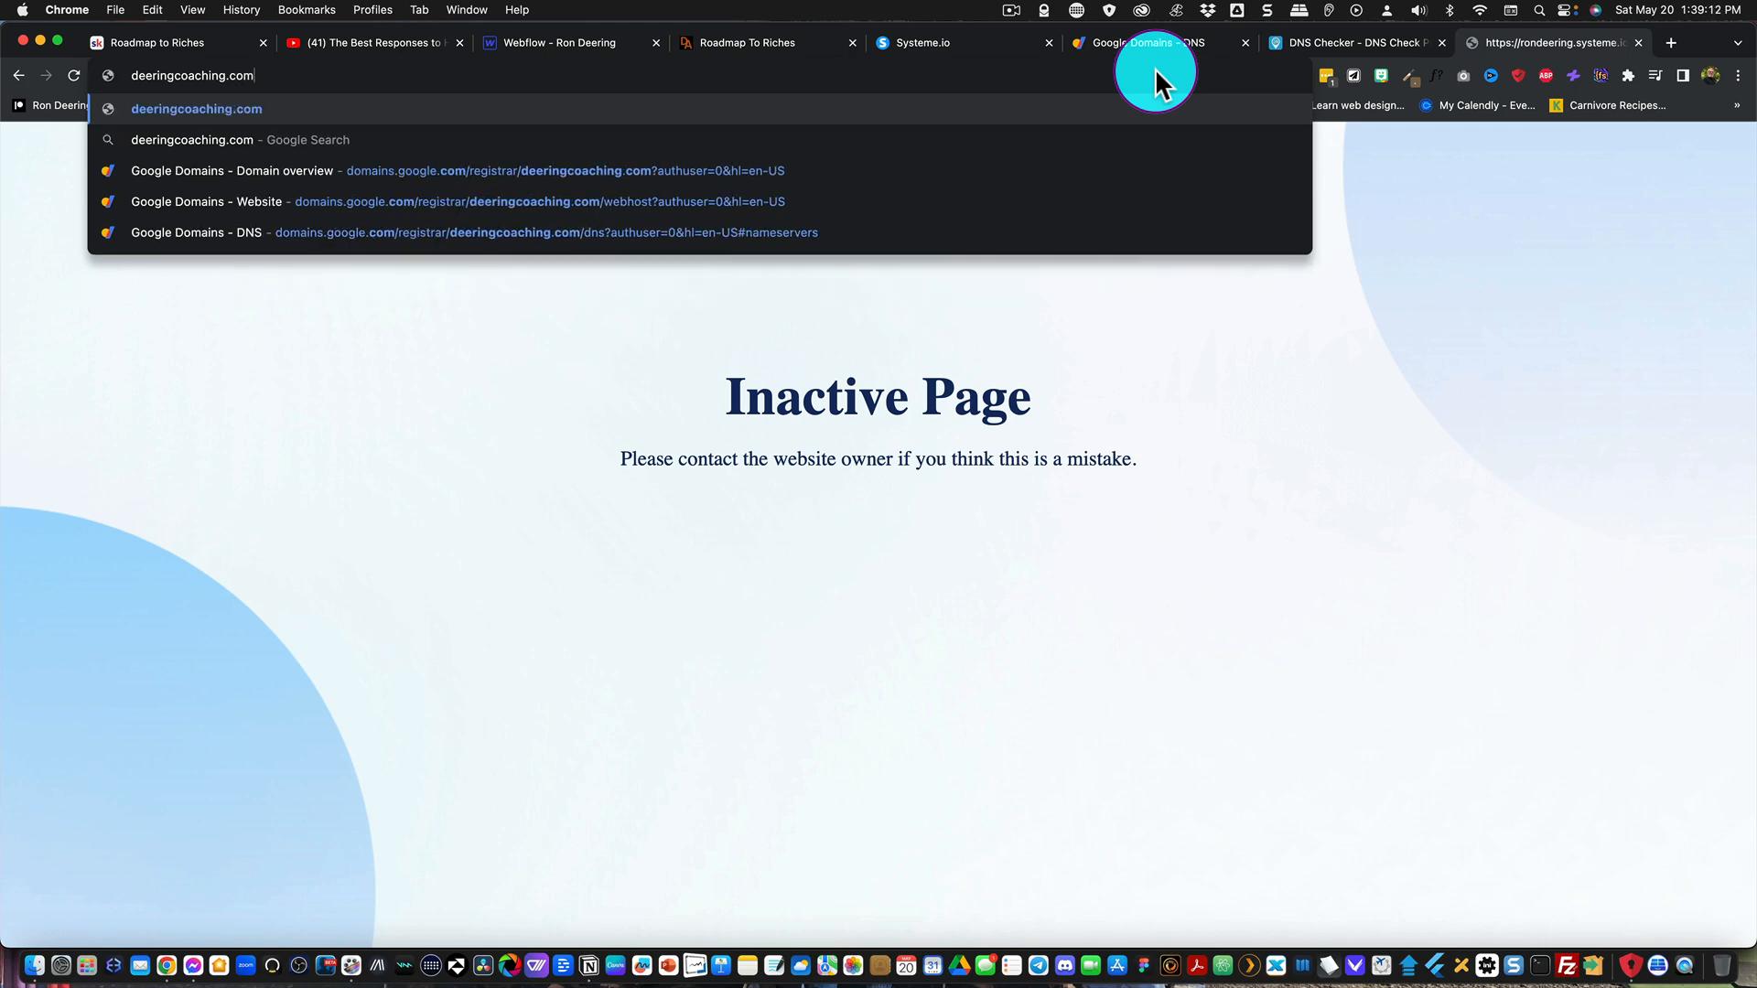
key("Return")
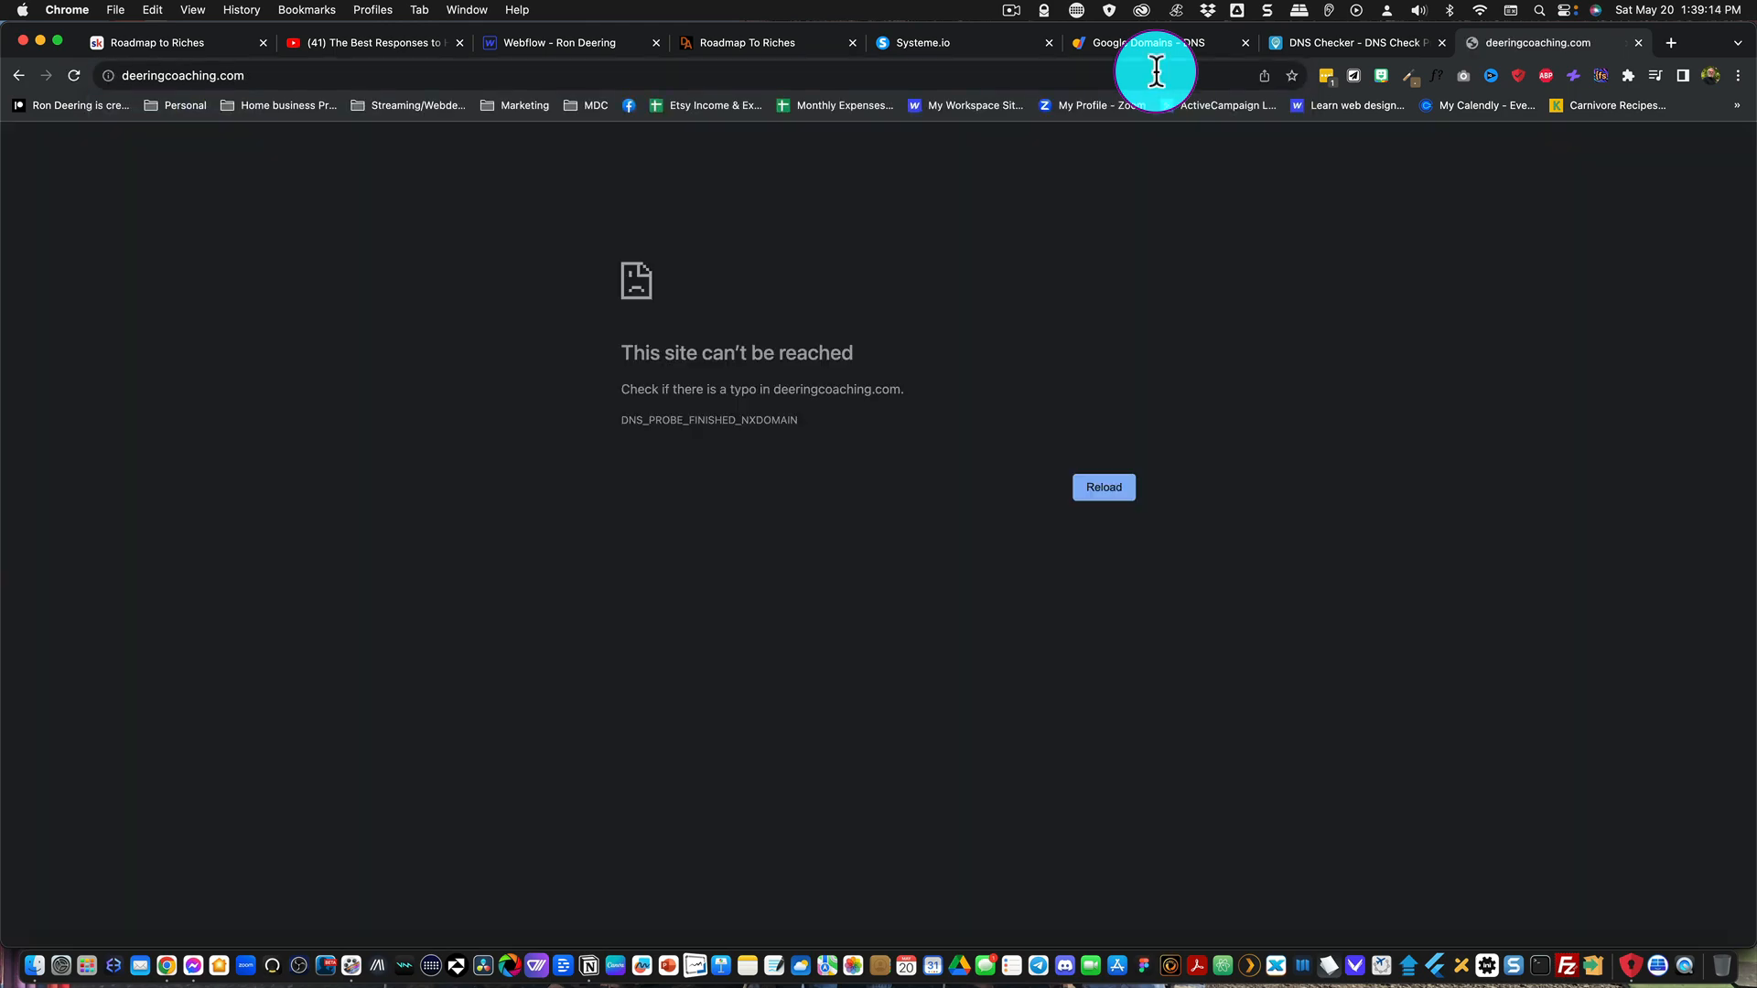
left_click(389, 75)
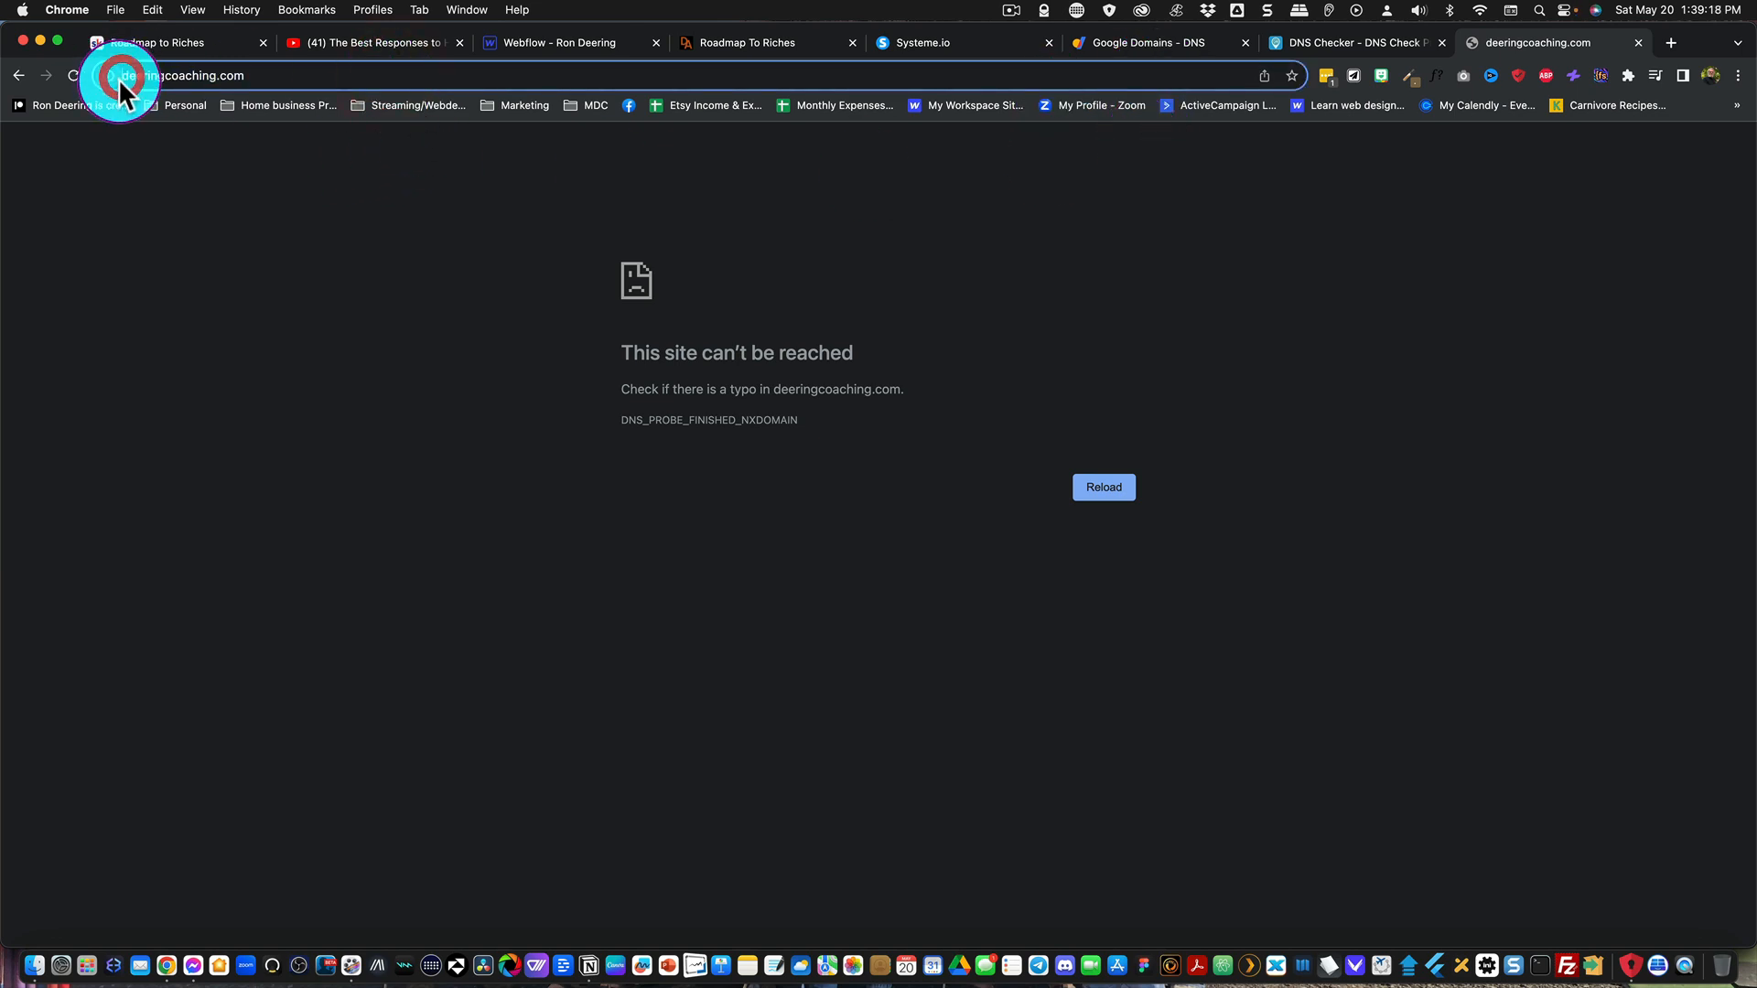
type("www.")
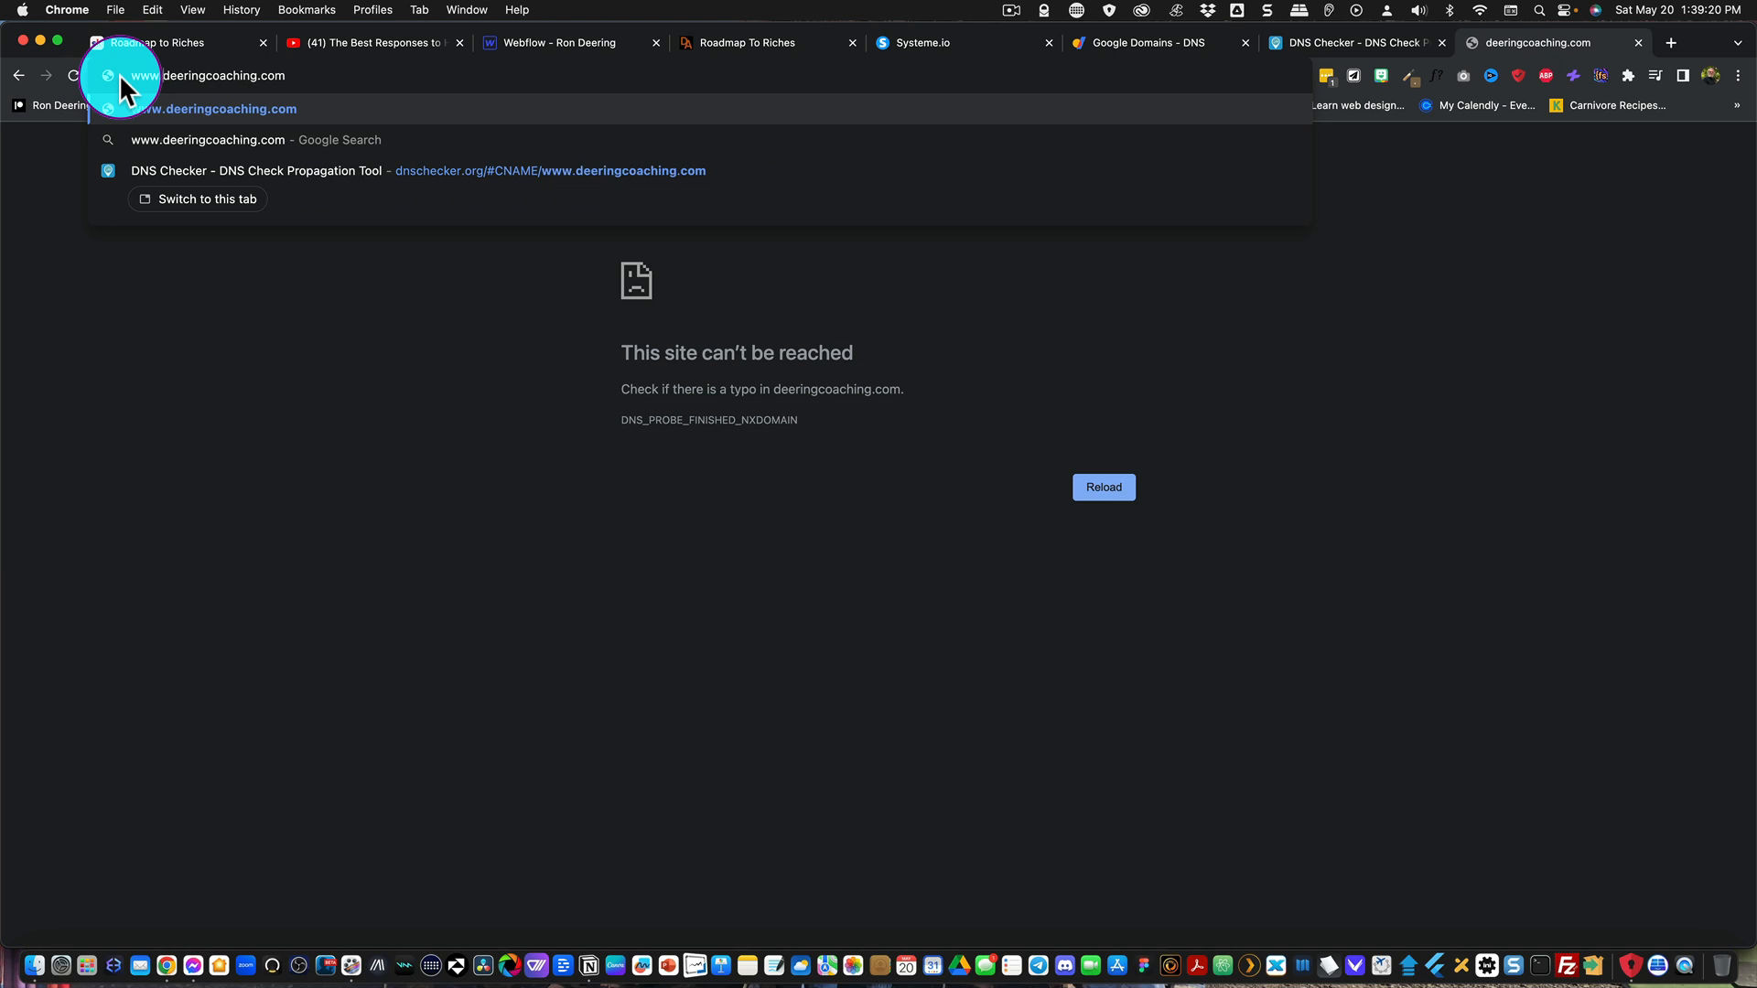
key("Return")
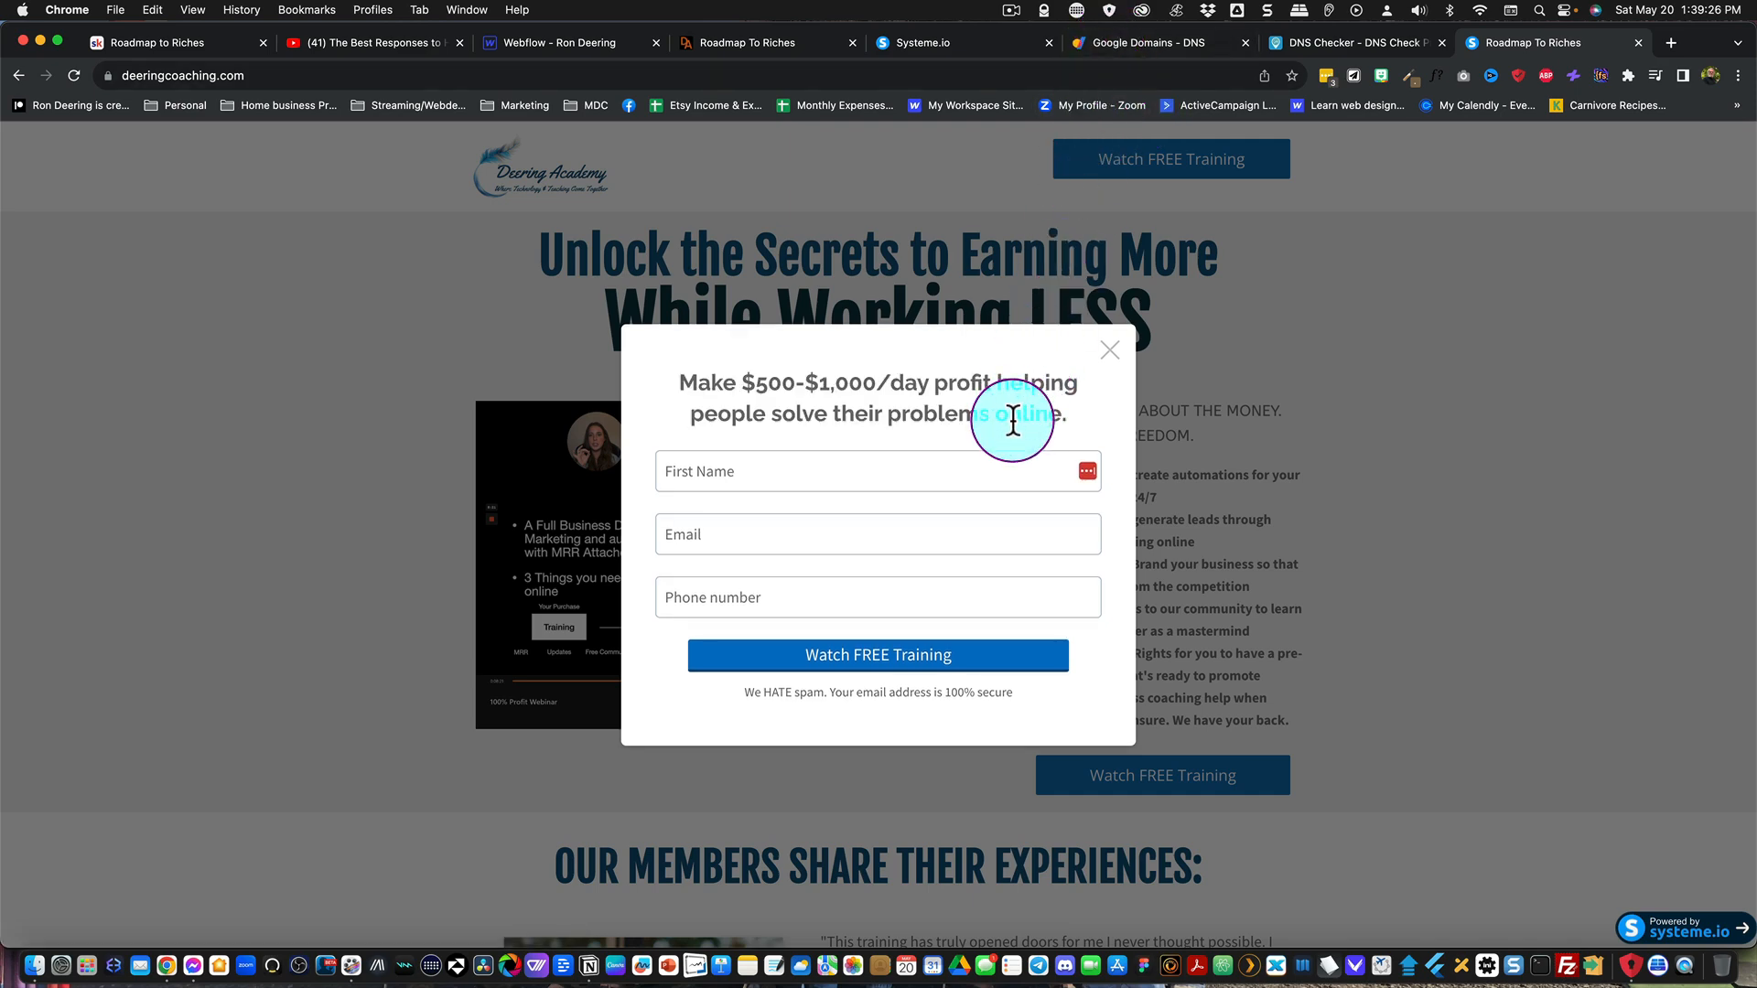
left_click(1108, 351)
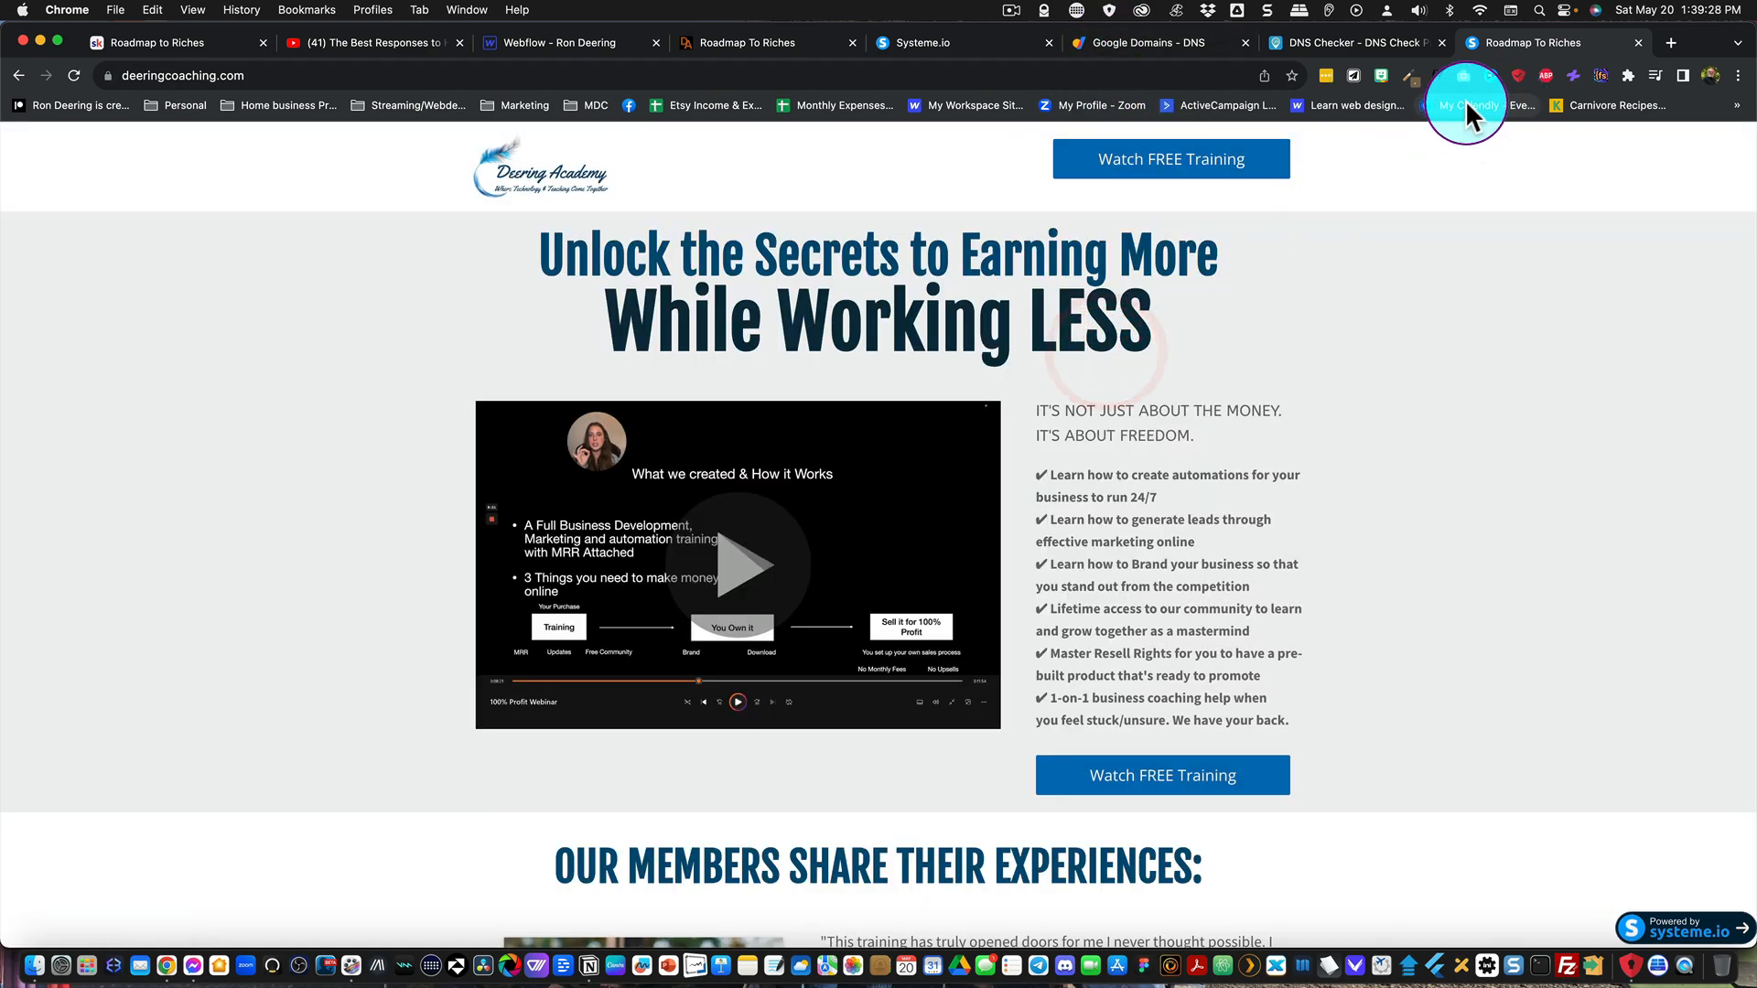
left_click(1638, 43)
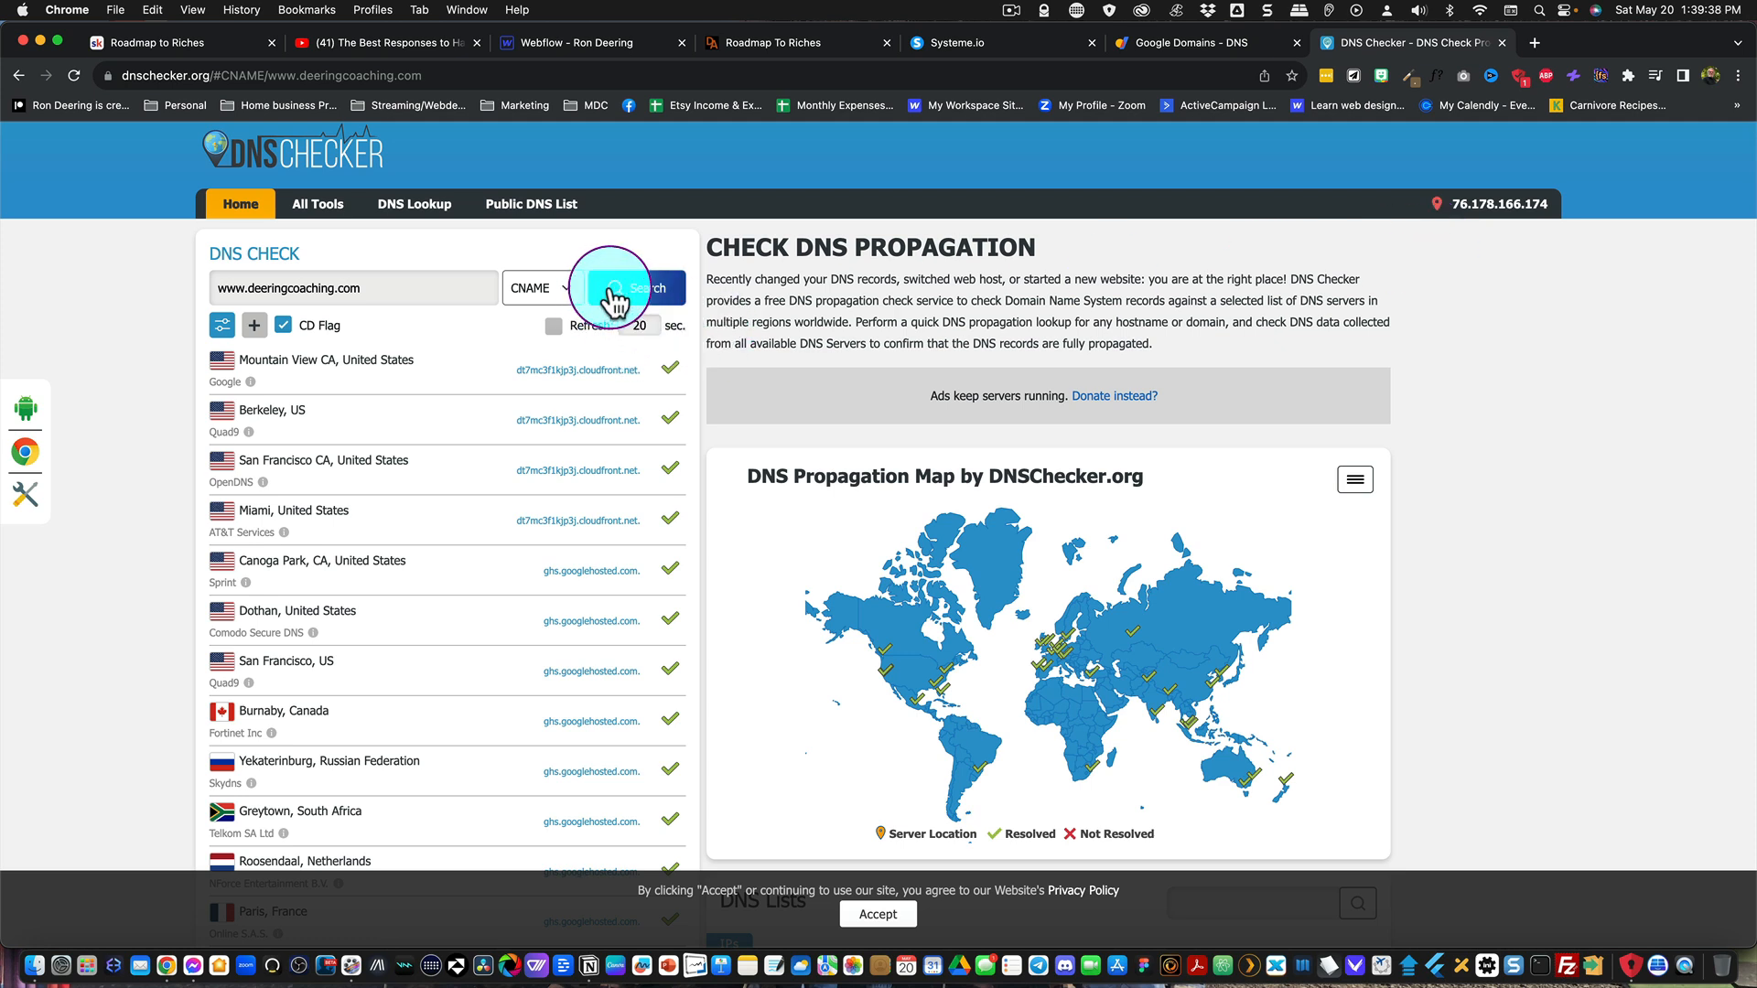
left_click(624, 295)
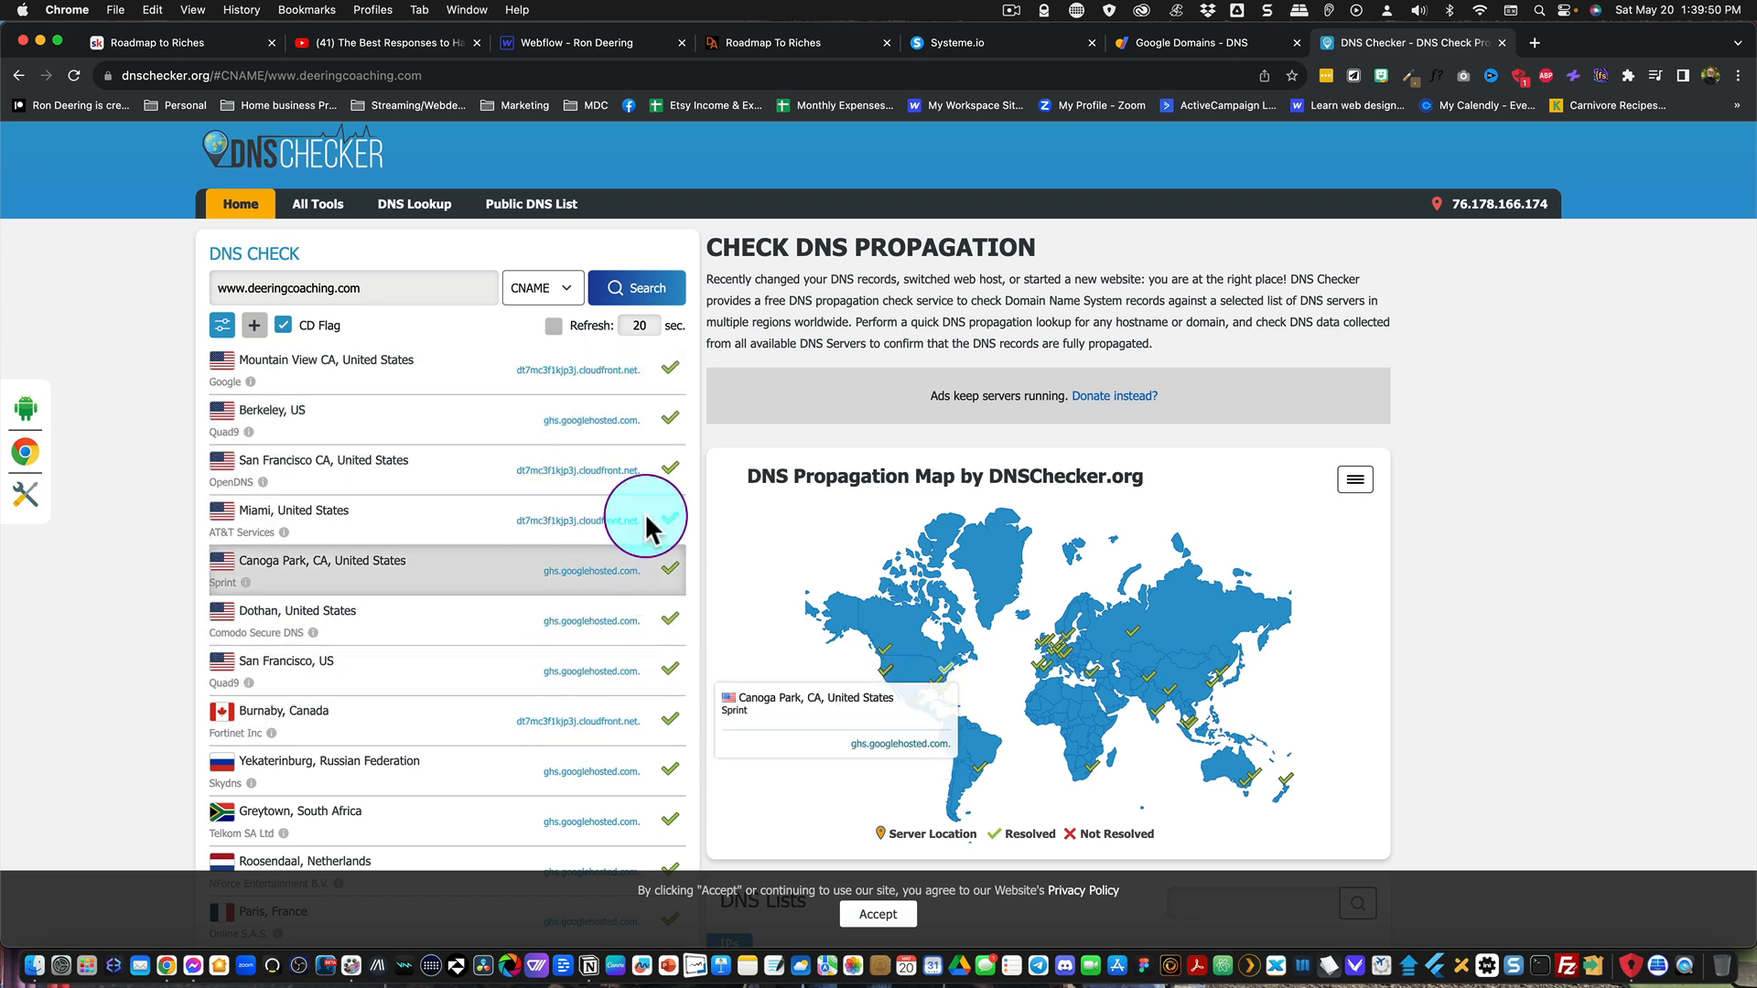
Step: Return to Google Domains and review the website preview and DNS settings of deeringcoaching.com
left_click(1194, 46)
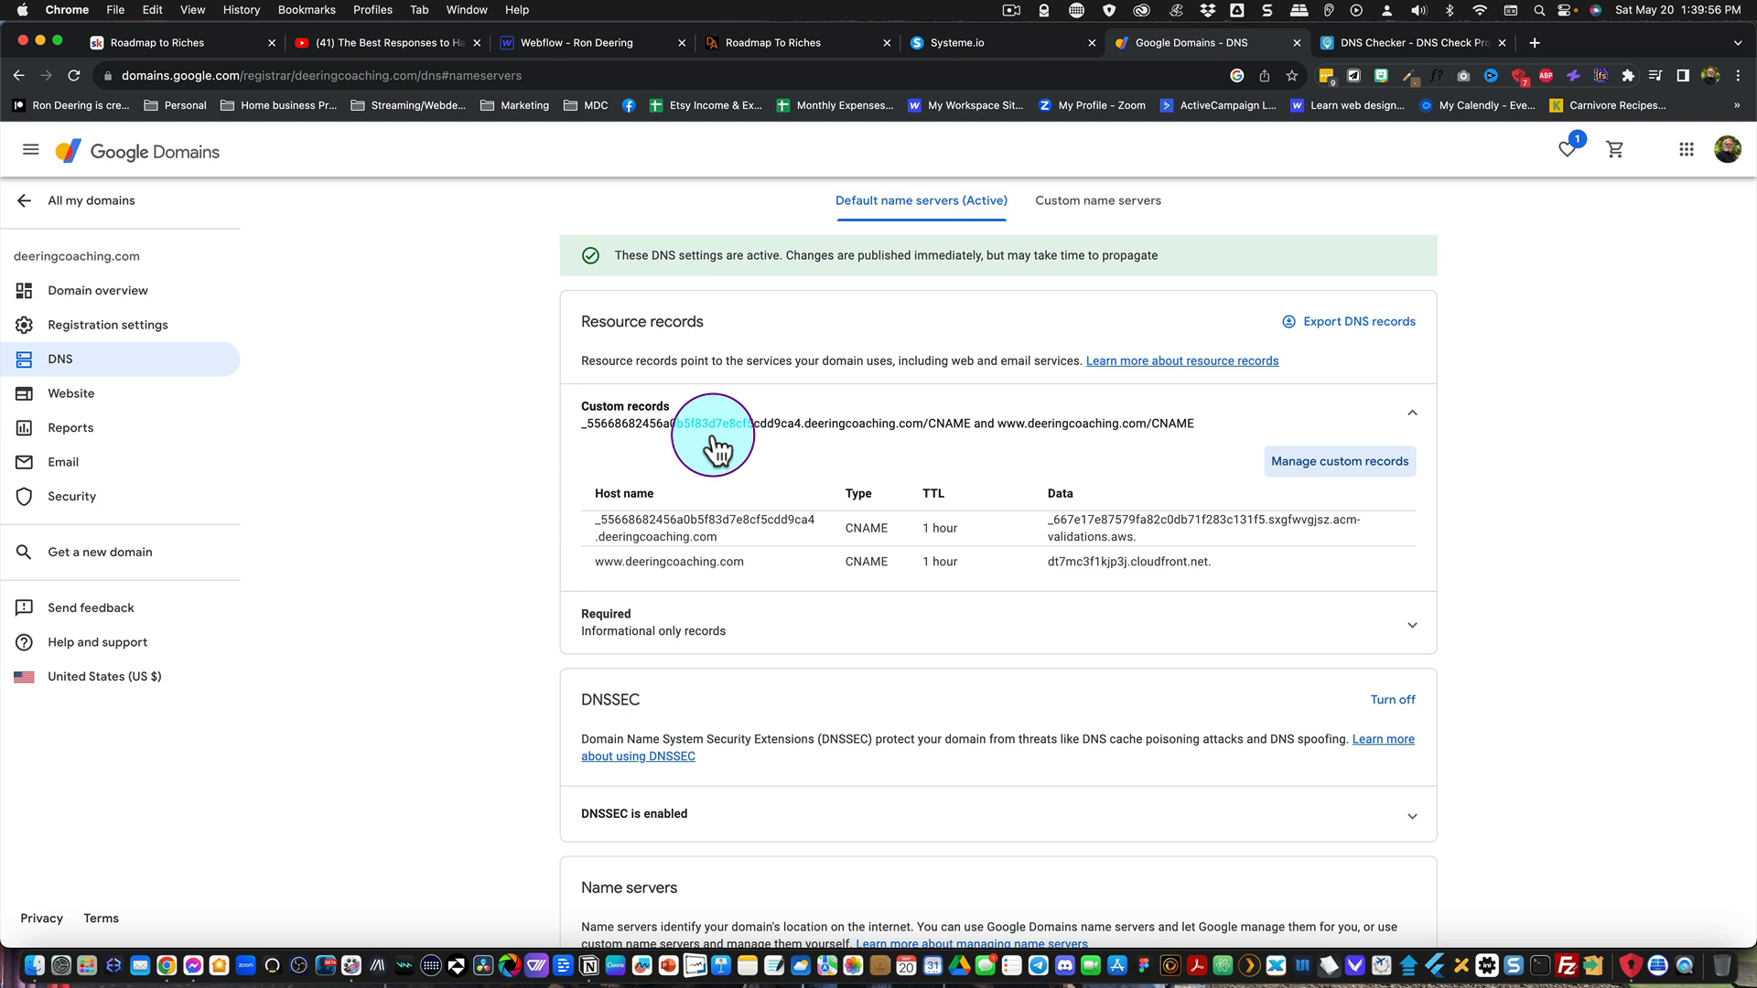
left_click(74, 393)
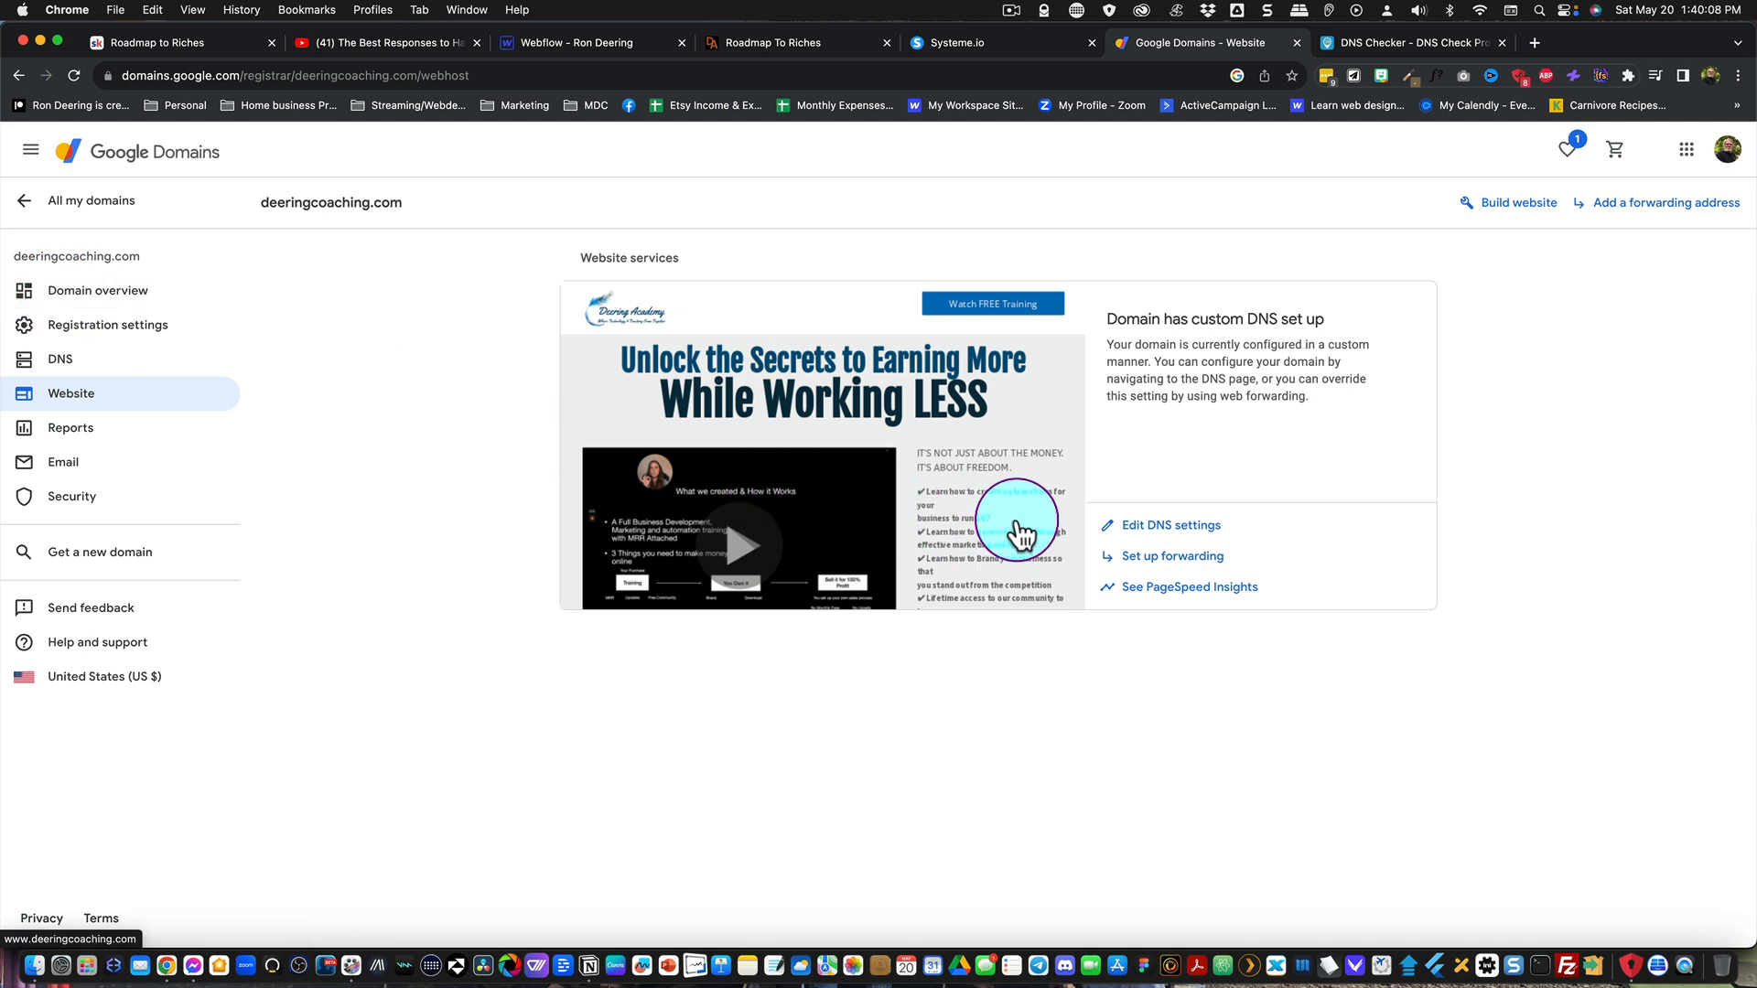
left_click(1140, 531)
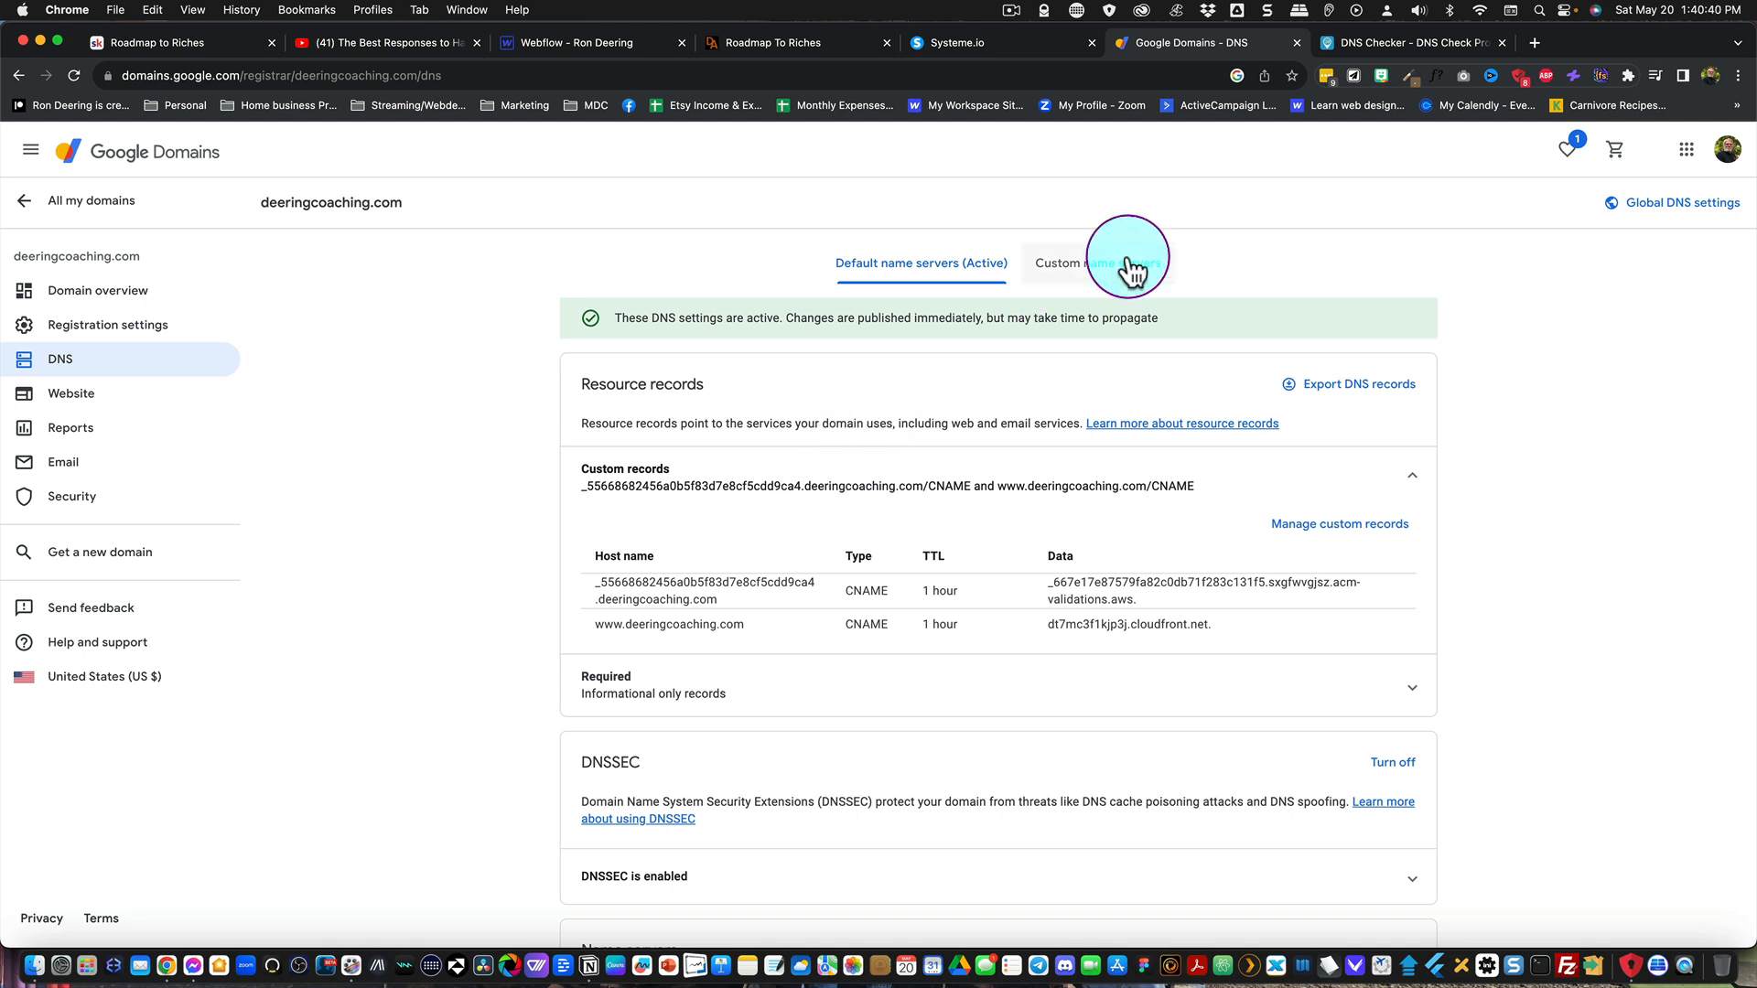
left_click(1011, 9)
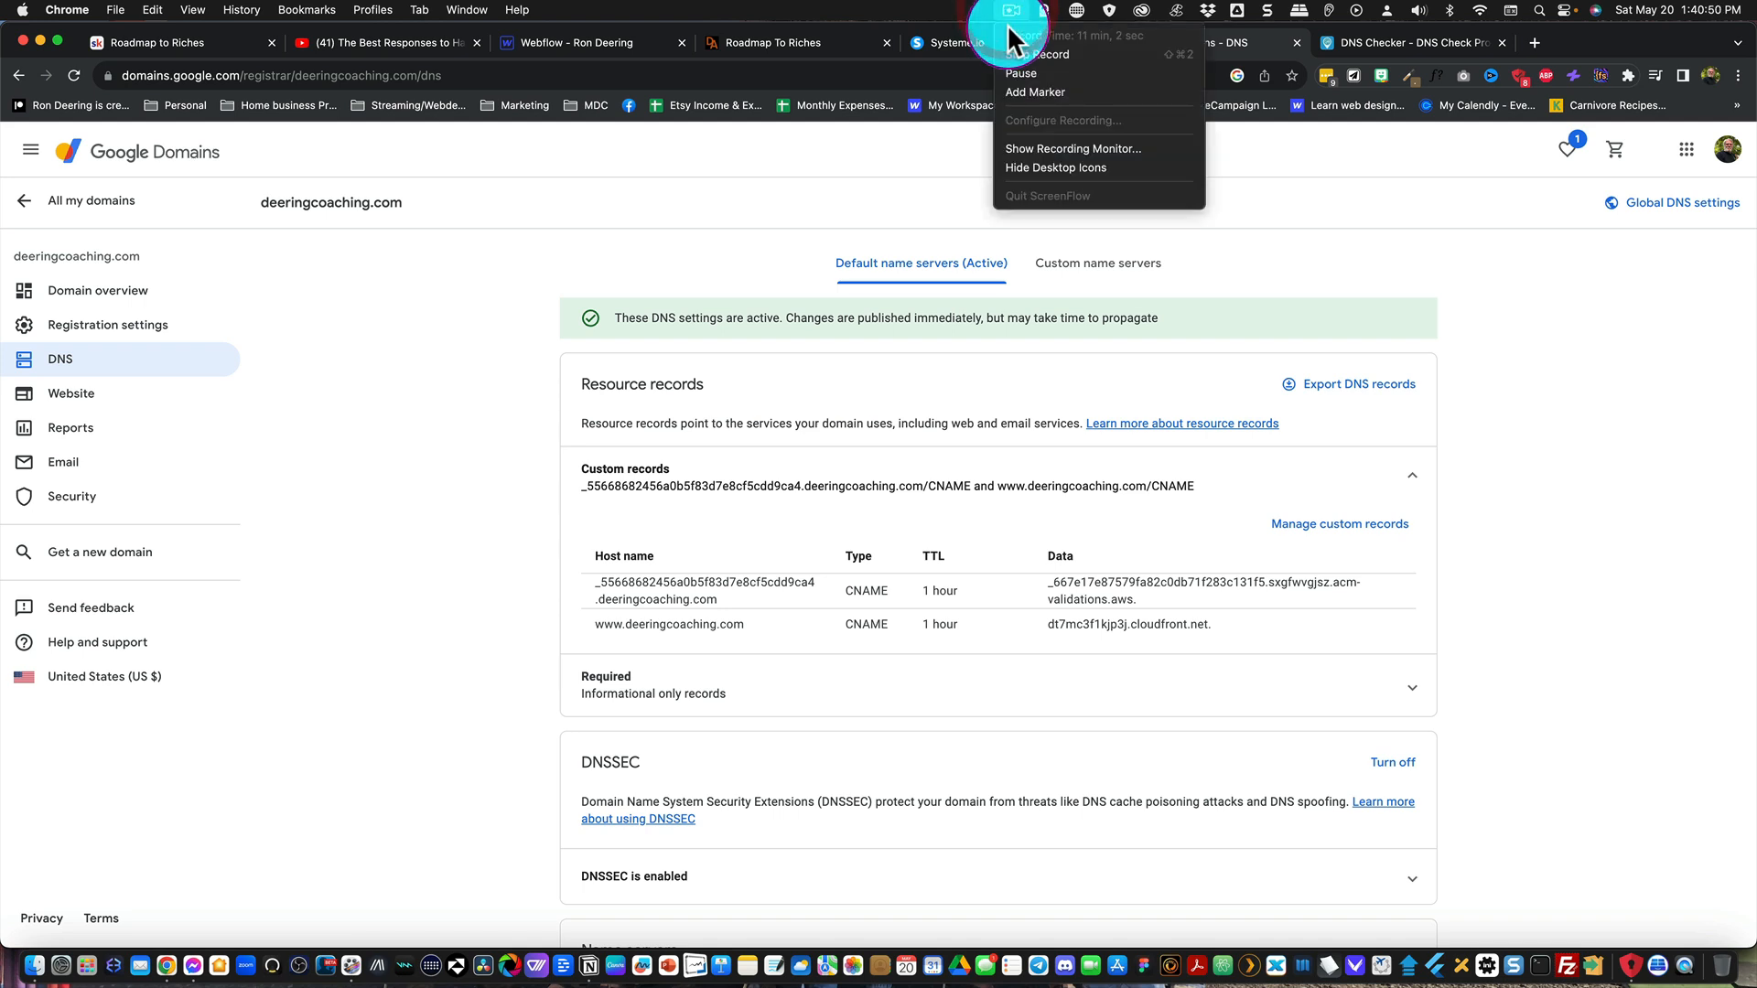
left_click(1020, 54)
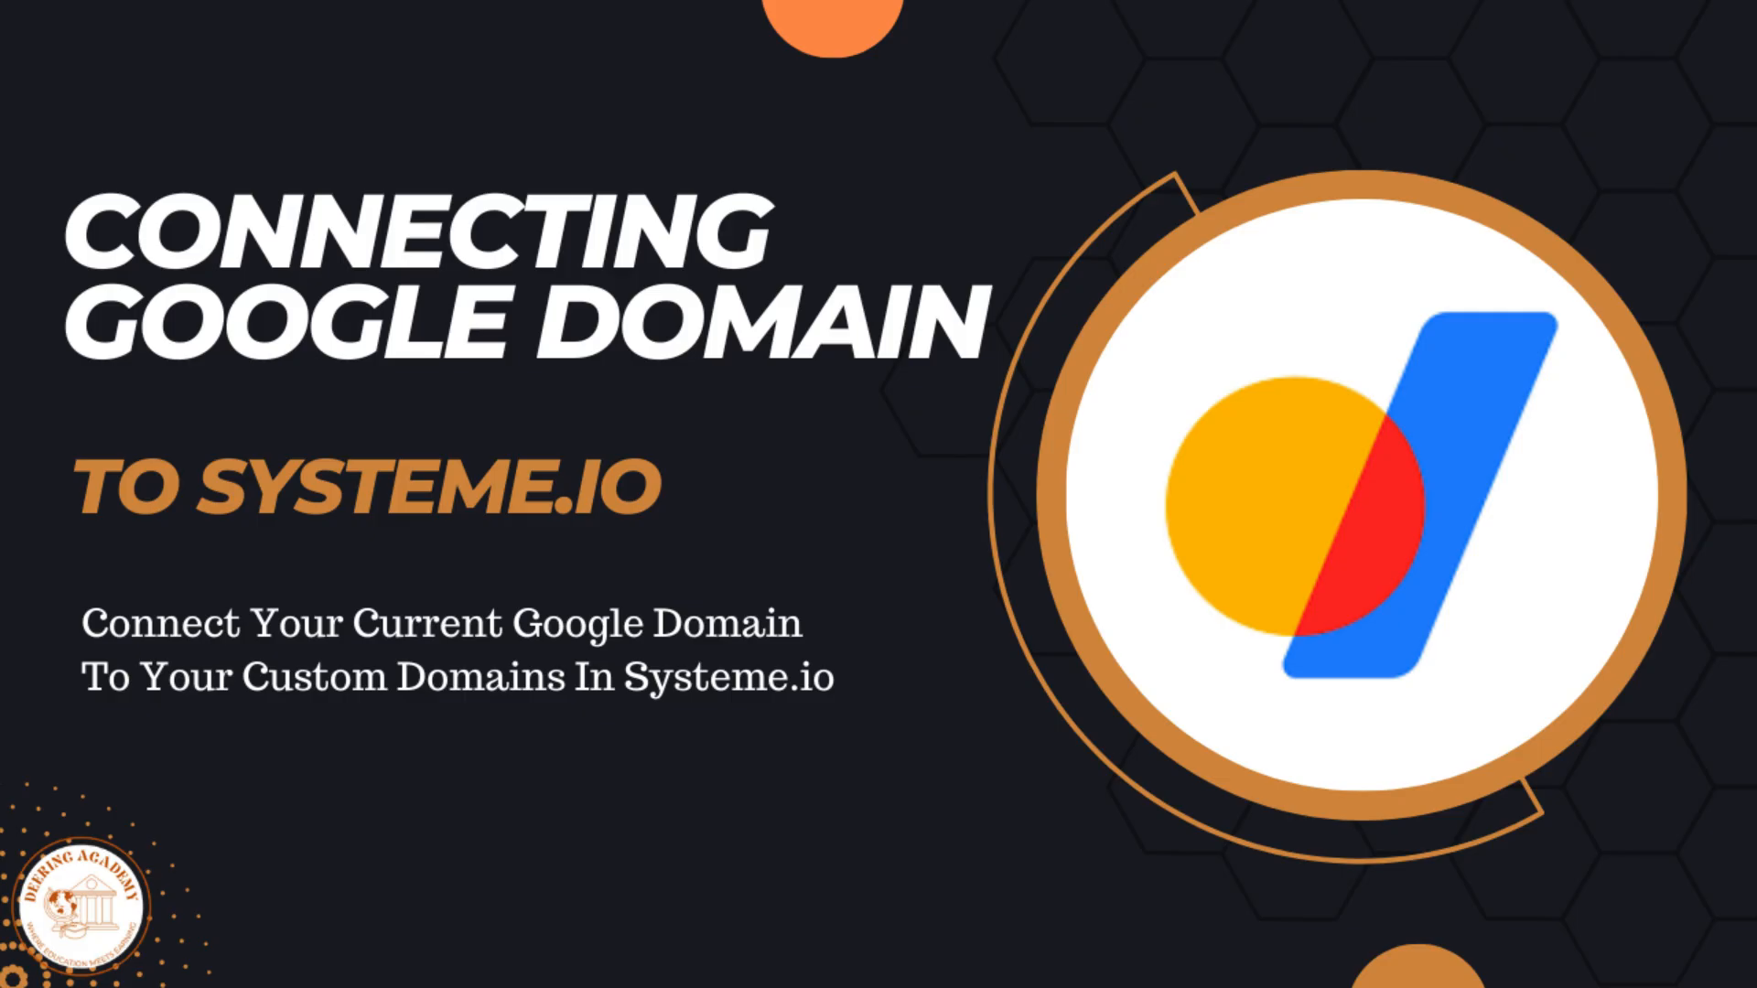